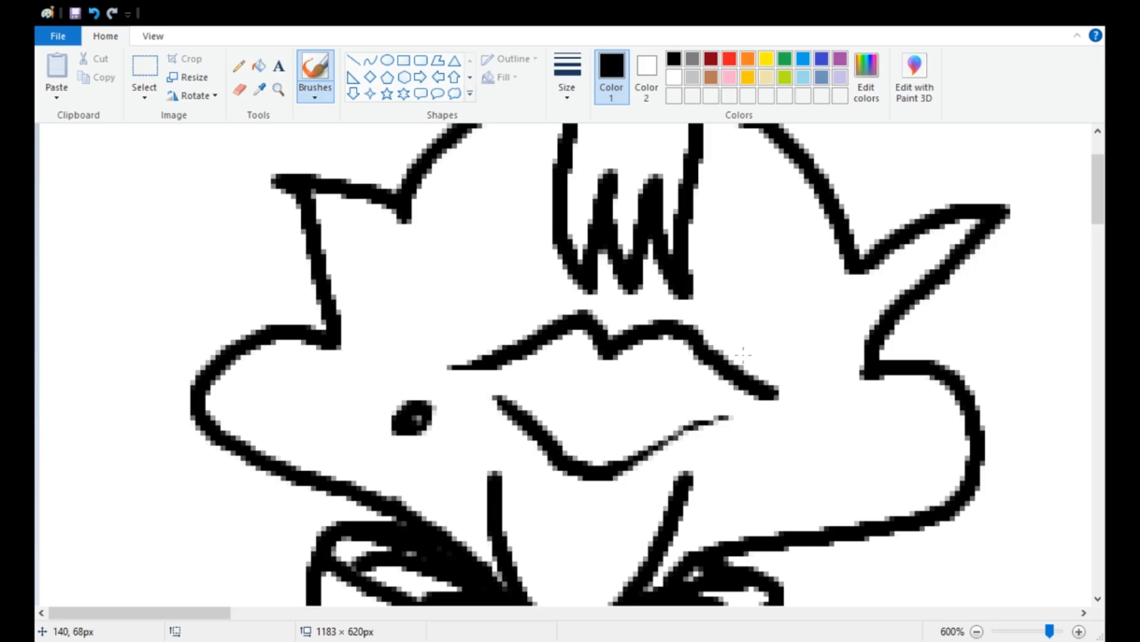
- Paint the dark mouth opening between the lips and draw curved inner folds in both pointed ears with the black brush
mouse_move(525, 388)
mouse_down()
mouse_move(588, 383)
mouse_move(665, 409)
mouse_move(564, 356)
mouse_up()
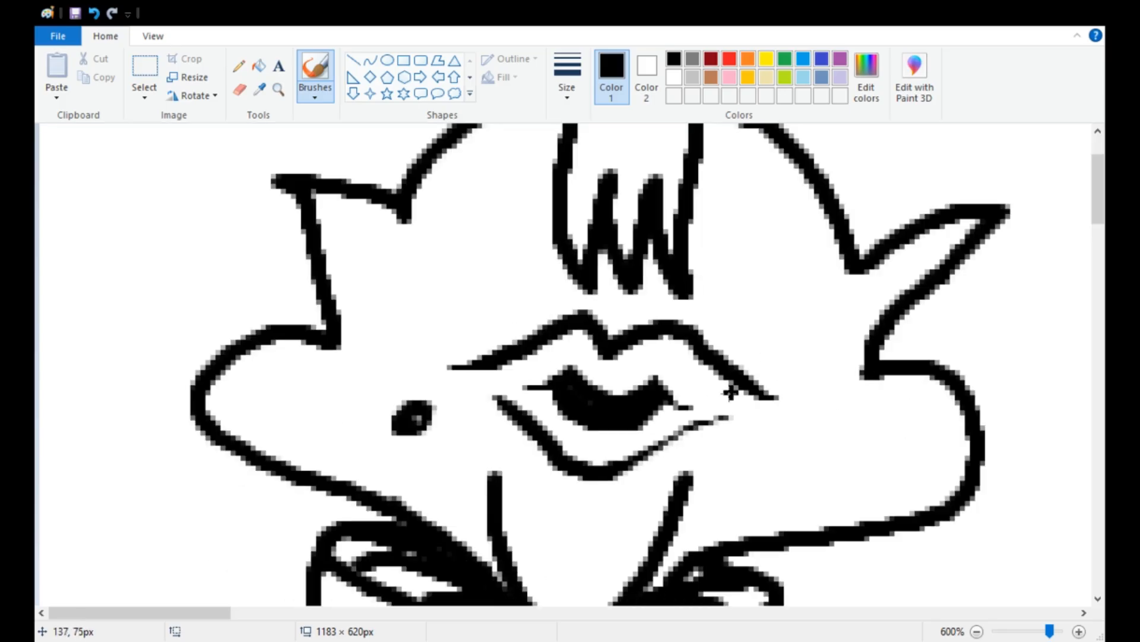
scroll(731, 392, up, 3)
mouse_move(351, 347)
mouse_down()
mouse_move(367, 364)
mouse_move(377, 420)
mouse_up()
drag(856, 397, 861, 471)
click(95, 12)
mouse_move(872, 417)
mouse_down()
mouse_move(929, 365)
mouse_move(897, 388)
mouse_move(940, 380)
mouse_up()
click(94, 14)
click(94, 13)
drag(312, 323, 380, 407)
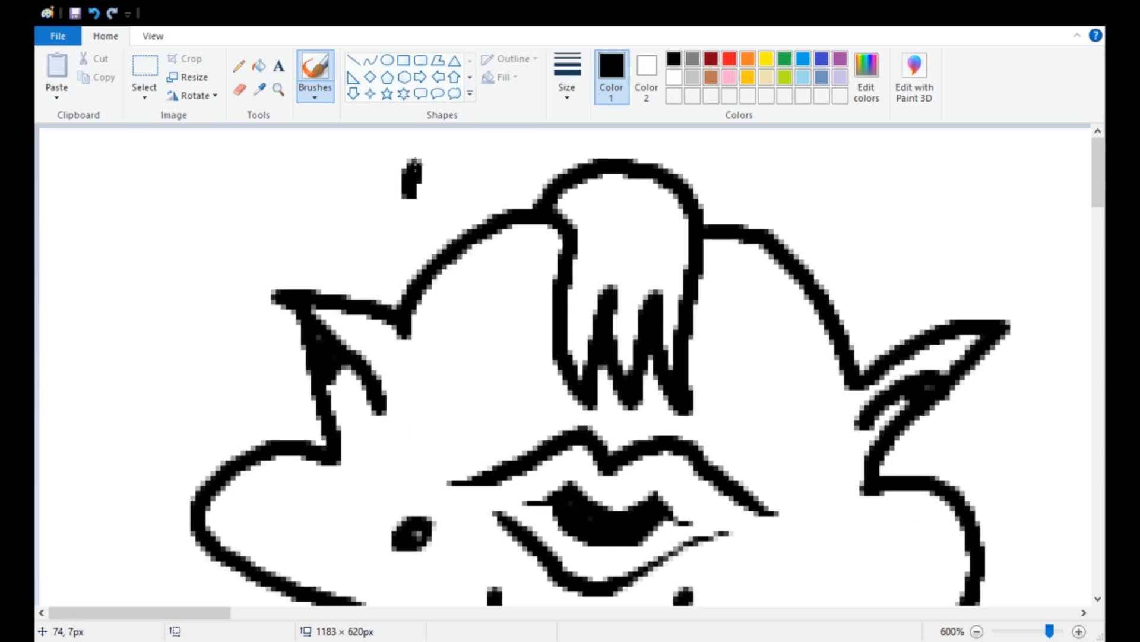
- Draw a small floating teardrop-shaped eyebrow above each side of the head
drag(415, 165, 411, 206)
mouse_move(828, 219)
mouse_down()
mouse_move(784, 140)
mouse_move(834, 238)
mouse_up()
- Select the whole head sketch and move it down and to the right on the canvas
scroll(833, 237, down, 4)
click(155, 66)
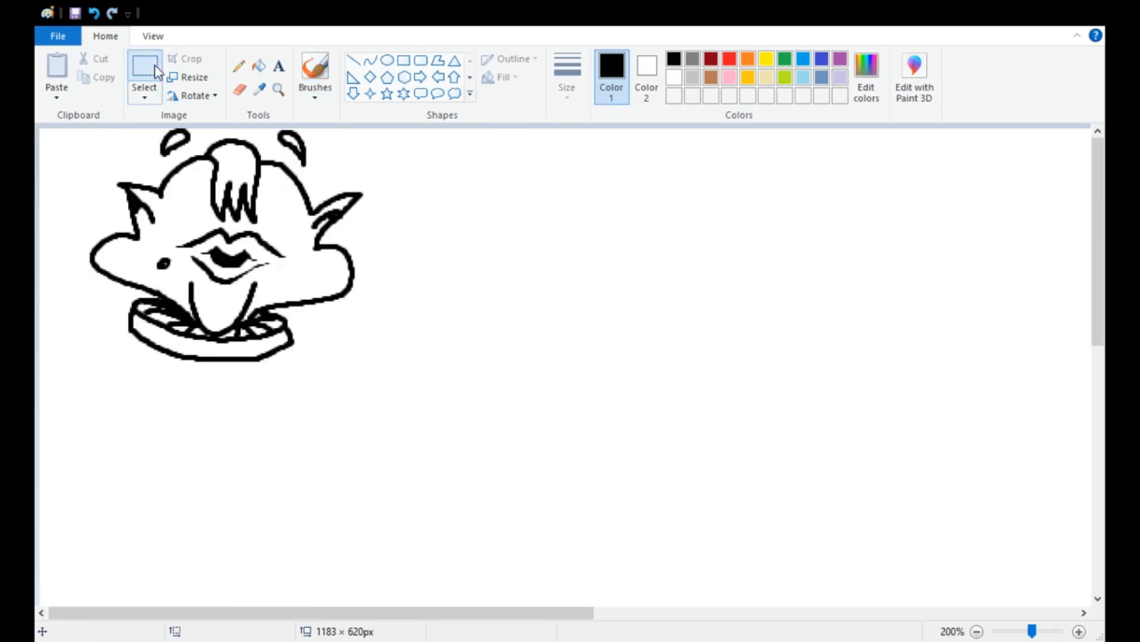
drag(410, 404, 40, 129)
drag(194, 235, 543, 415)
click(267, 350)
- Brush two slanted, half-closed eyes with dark pupils on either side of the hair fringe
scroll(268, 350, up, 3)
drag(237, 612, 404, 612)
scroll(404, 534, down, 3)
click(321, 69)
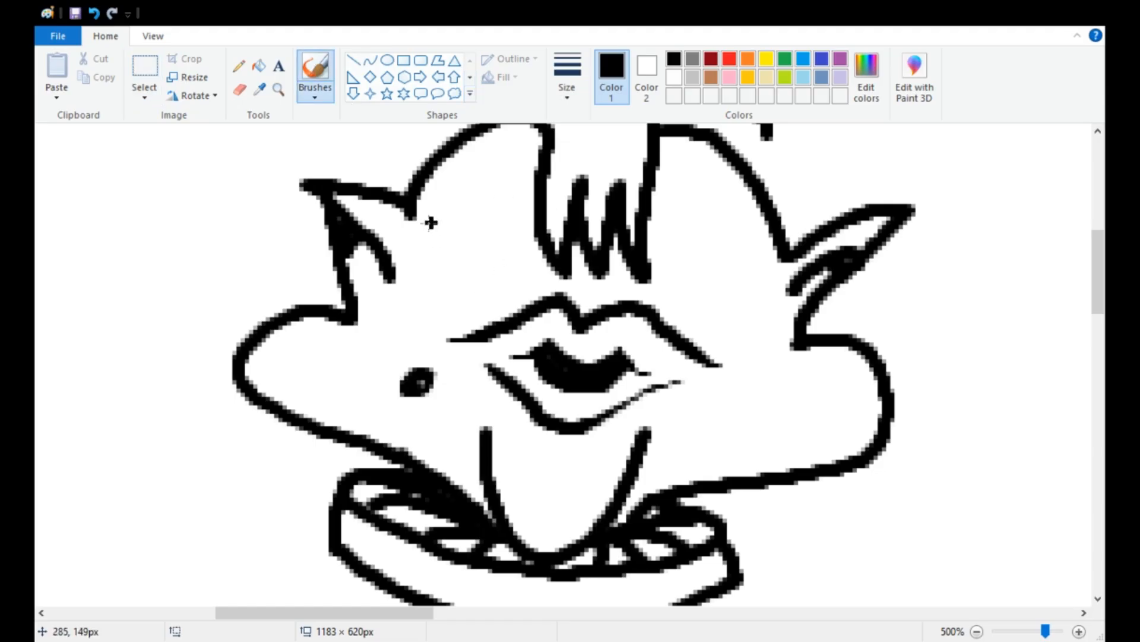
drag(431, 222, 508, 172)
drag(508, 172, 434, 227)
scroll(545, 227, up, 2)
scroll(545, 226, down, 1)
mouse_move(687, 298)
mouse_down()
mouse_move(763, 382)
mouse_move(754, 388)
mouse_up()
drag(699, 343, 720, 371)
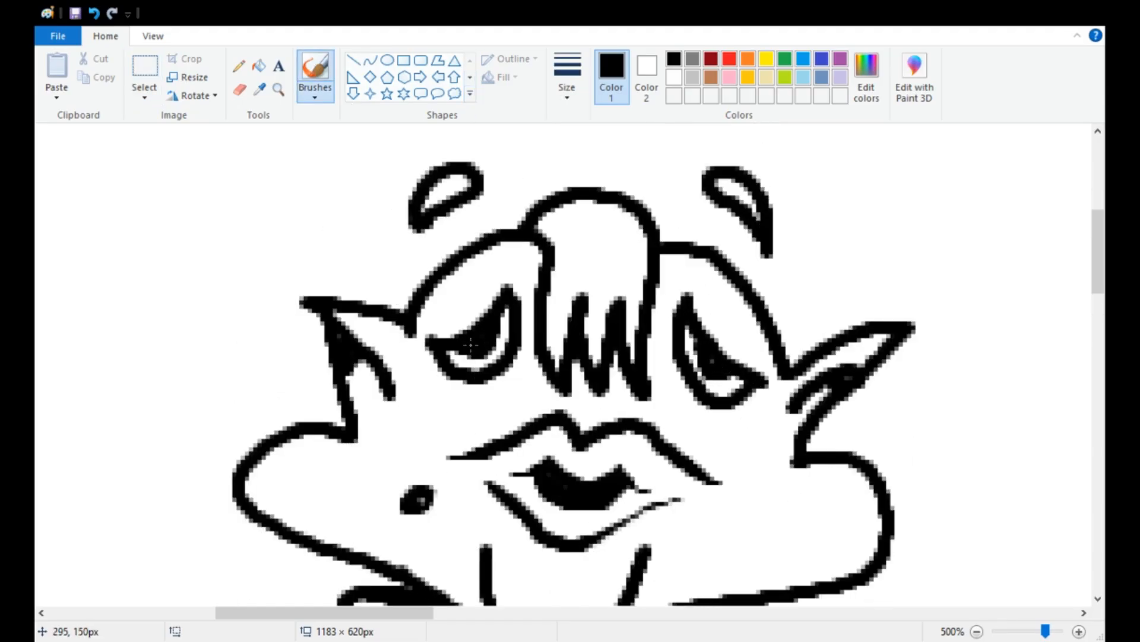
- Draw the left shoulder below the collar with a puffy bent sleeve, elbow creases and a wrist cuff
scroll(703, 410, down, 3)
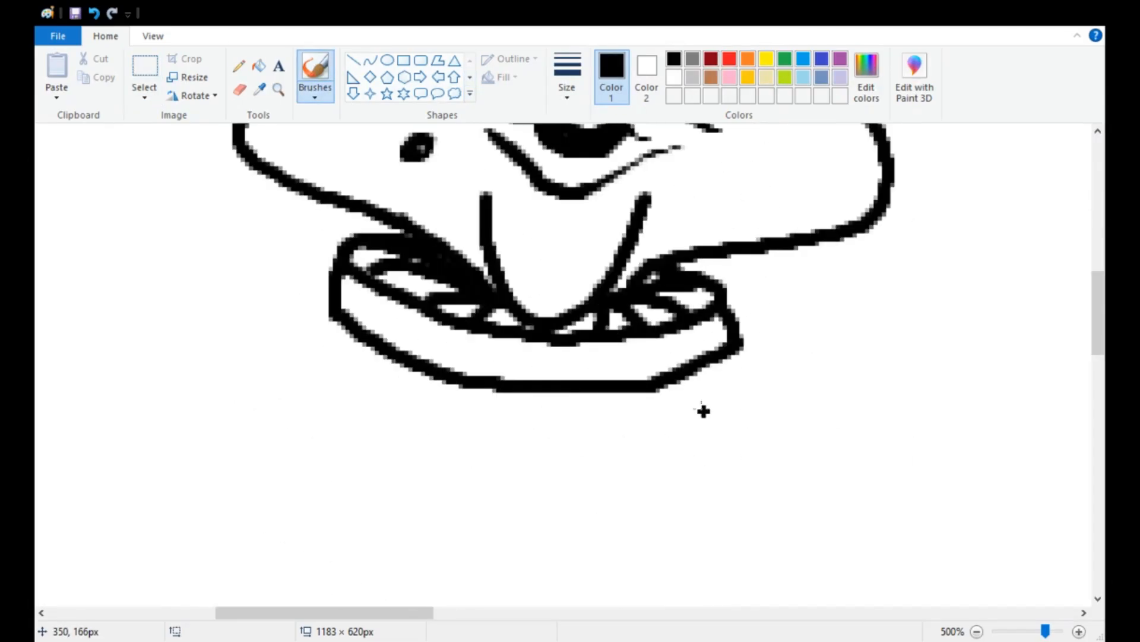
scroll(666, 404, down, 1)
scroll(638, 398, up, 4)
scroll(635, 429, down, 2)
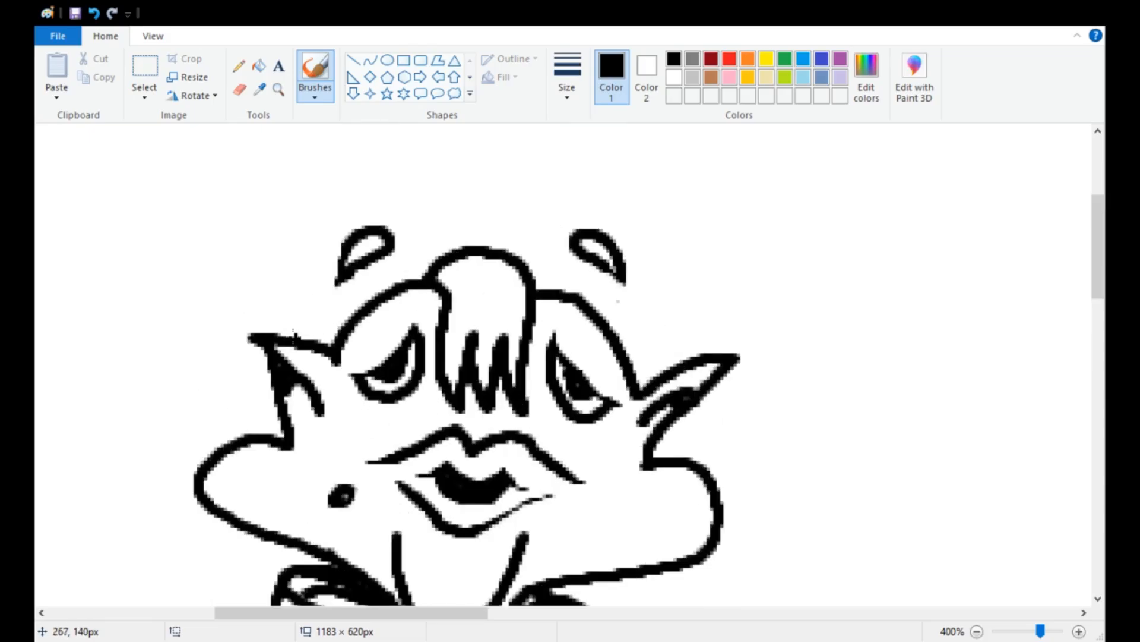
scroll(728, 385, down, 6)
mouse_move(238, 336)
mouse_down()
mouse_move(196, 549)
mouse_move(208, 456)
mouse_move(149, 357)
mouse_up()
drag(140, 403, 238, 421)
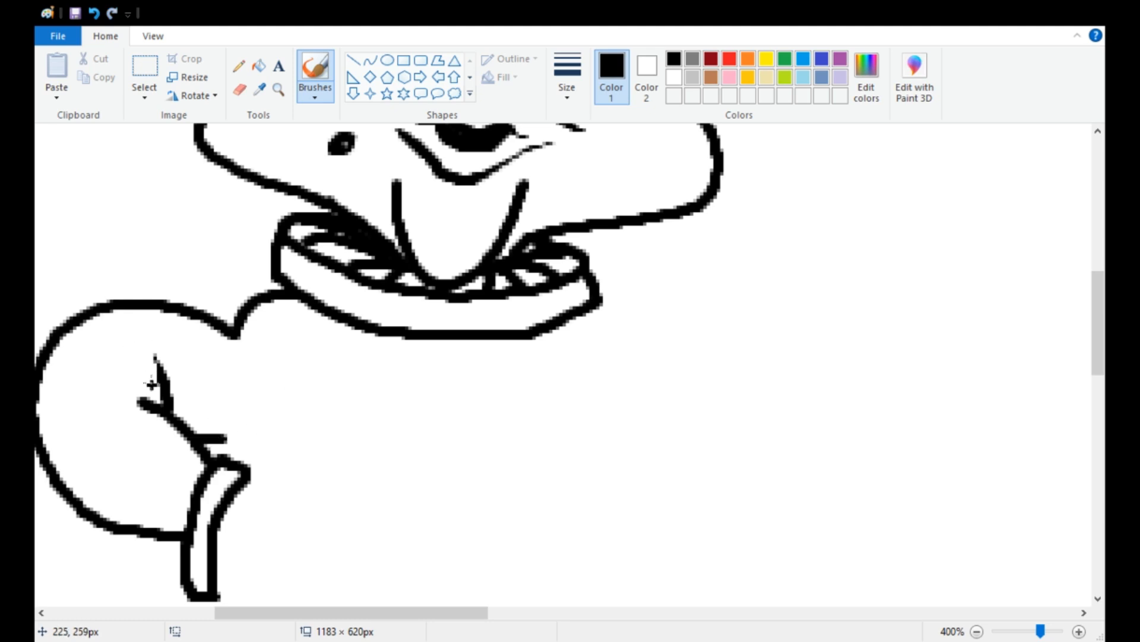
- Draw the left hand extending from the wrist cuff, with its fingers and thumb
scroll(277, 420, down, 2)
drag(247, 372, 306, 470)
drag(324, 528, 262, 467)
drag(275, 529, 220, 429)
drag(344, 442, 361, 493)
scroll(487, 461, up, 2)
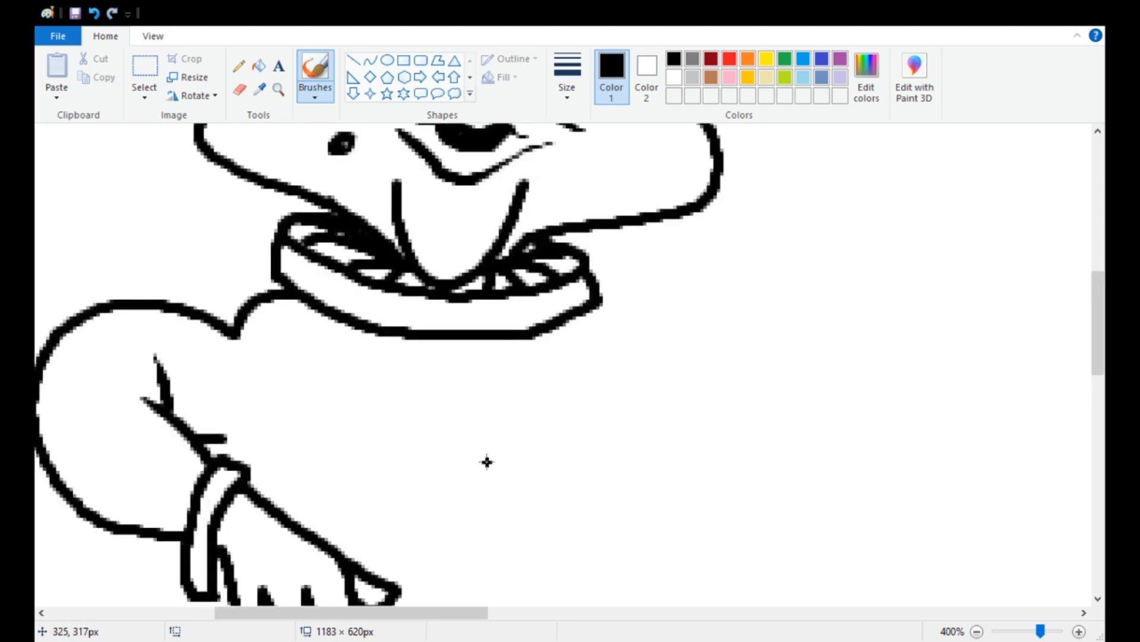
- Draw the two large rounded trouser legs below the left hand, joined by a short crotch curve
ctrl+scroll(487, 462, down, 1)
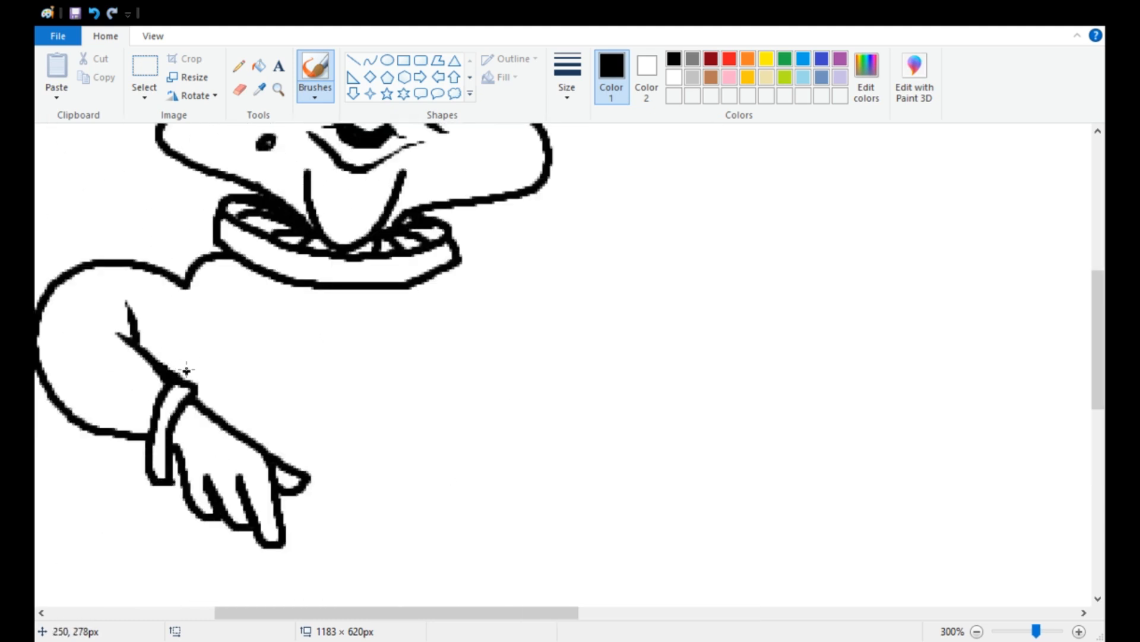
scroll(187, 370, up, 2)
scroll(186, 370, down, 4)
mouse_move(120, 317)
mouse_down()
mouse_move(222, 506)
mouse_move(306, 402)
mouse_move(381, 393)
mouse_up()
drag(354, 408, 591, 362)
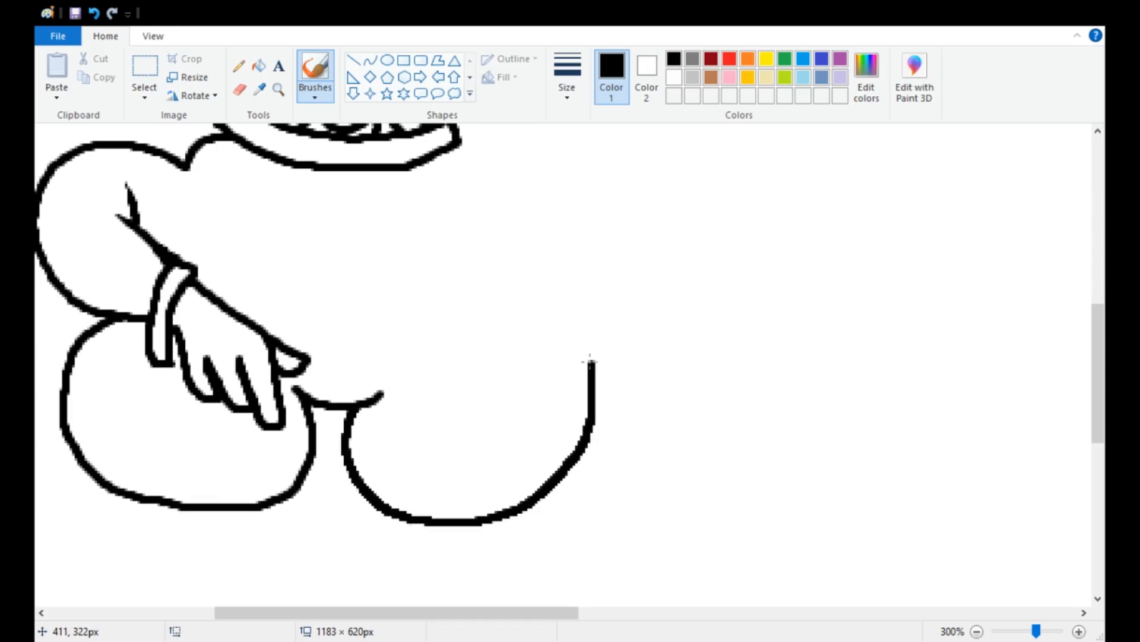
- Draw the right hip curve and the right shoulder with a long sleeve hanging beside it
scroll(590, 361, up, 2)
drag(591, 478, 515, 434)
mouse_move(515, 308)
mouse_down()
mouse_move(624, 373)
mouse_move(638, 548)
mouse_move(597, 520)
mouse_up()
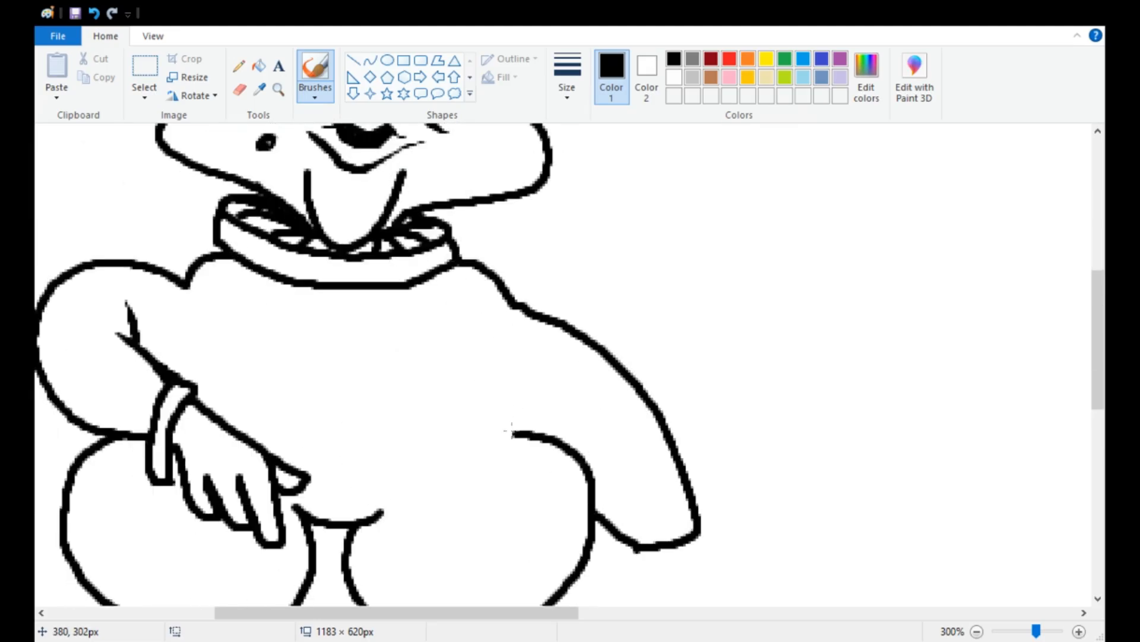
- Draw a wrist cuff at the end of the right sleeve and a hand hanging down from it
scroll(498, 423, down, 4)
mouse_move(636, 311)
mouse_down()
mouse_move(613, 340)
mouse_move(705, 293)
mouse_move(684, 322)
mouse_move(673, 482)
mouse_up()
click(94, 16)
drag(700, 382, 694, 476)
scroll(519, 331, down, 2)
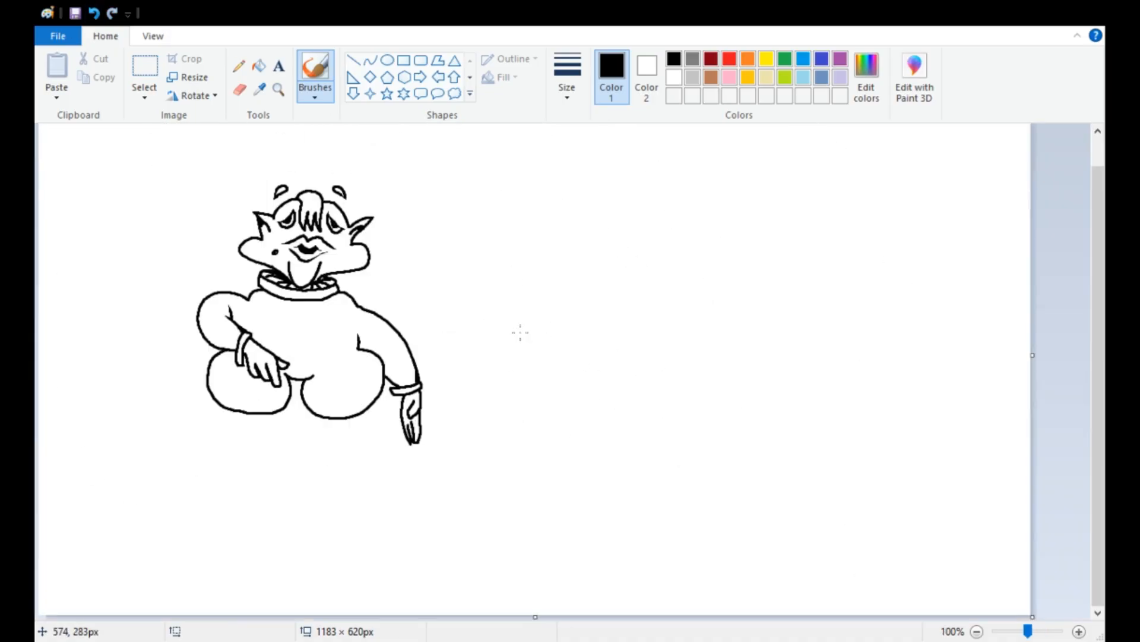
- Draw a curved cuff under each rounded trouser leg and a tapered lower leg beneath each cuff
scroll(519, 331, up, 4)
scroll(218, 330, down, 1)
scroll(218, 331, down, 2)
scroll(510, 463, up, 3)
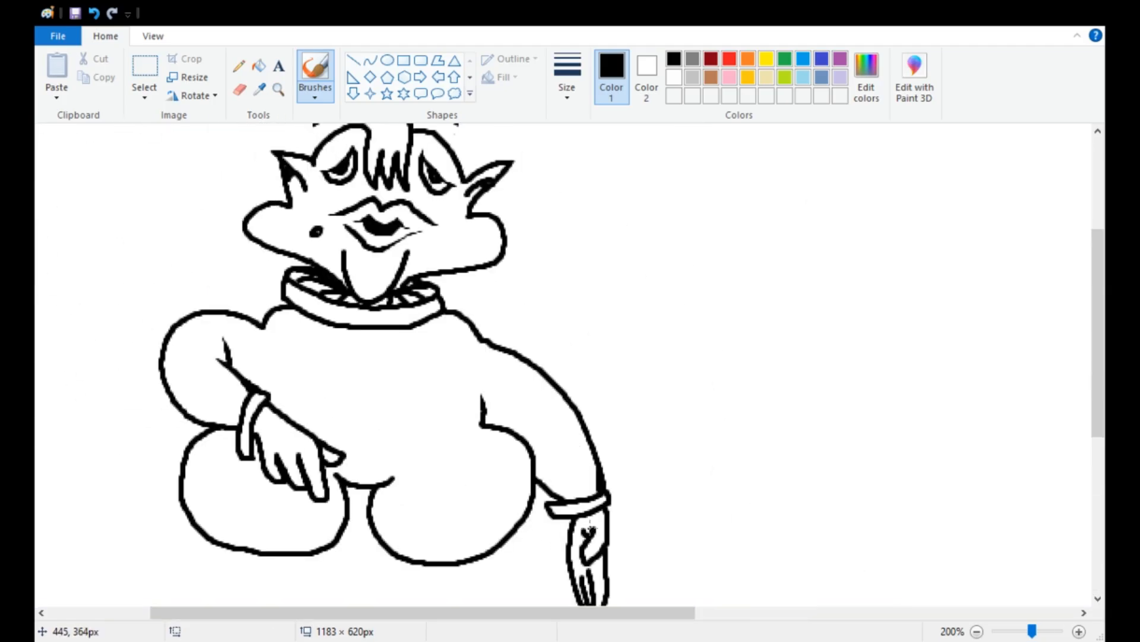
scroll(342, 228, up, 1)
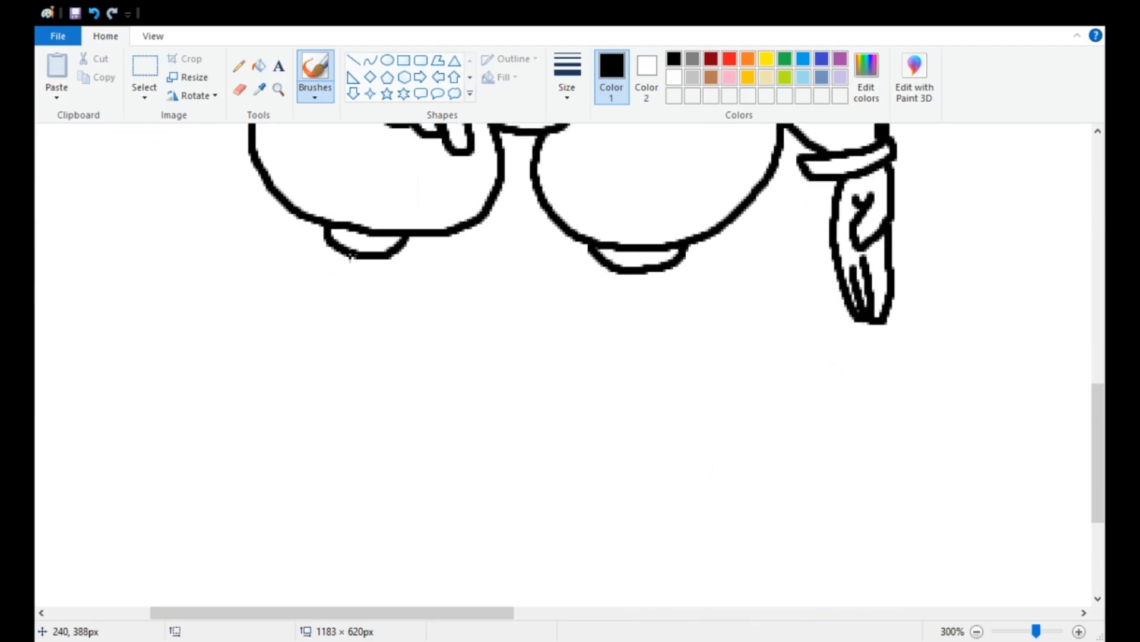
mouse_move(327, 241)
mouse_down()
mouse_move(377, 437)
mouse_move(406, 242)
mouse_up()
drag(597, 258, 630, 443)
click(94, 13)
mouse_move(674, 267)
mouse_down()
mouse_move(611, 271)
mouse_move(660, 461)
mouse_move(680, 261)
mouse_up()
click(95, 15)
scroll(604, 344, down, 2)
scroll(603, 344, up, 3)
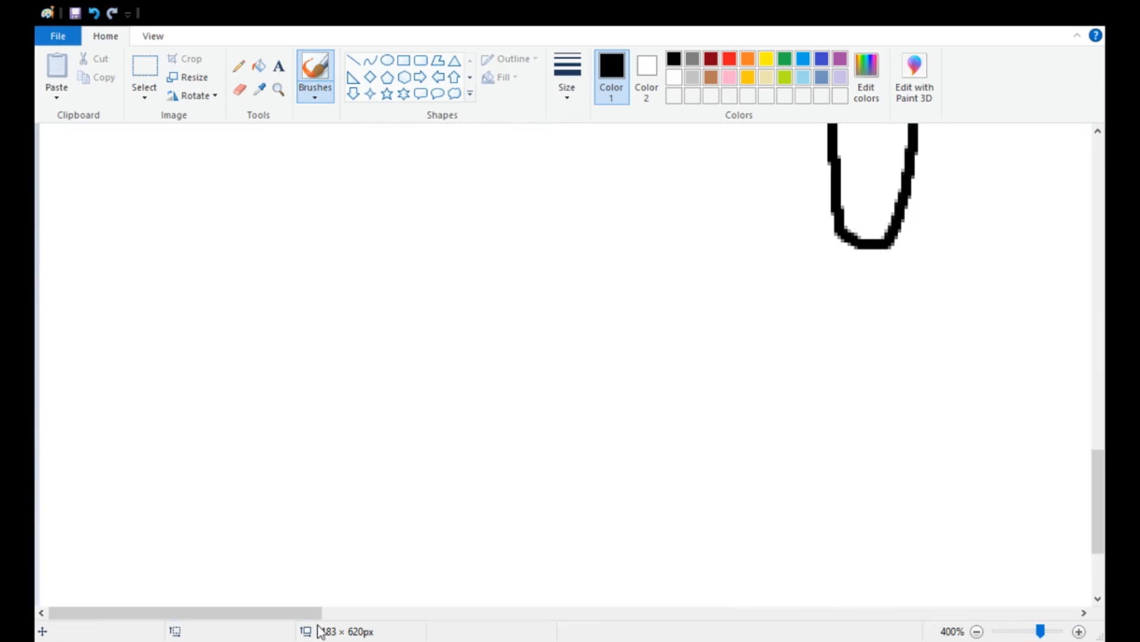
- Draw three curved, hatched stripe bands across each lower leg
drag(316, 617, 499, 618)
scroll(431, 515, up, 3)
drag(463, 277, 562, 280)
drag(561, 293, 463, 295)
drag(566, 337, 478, 355)
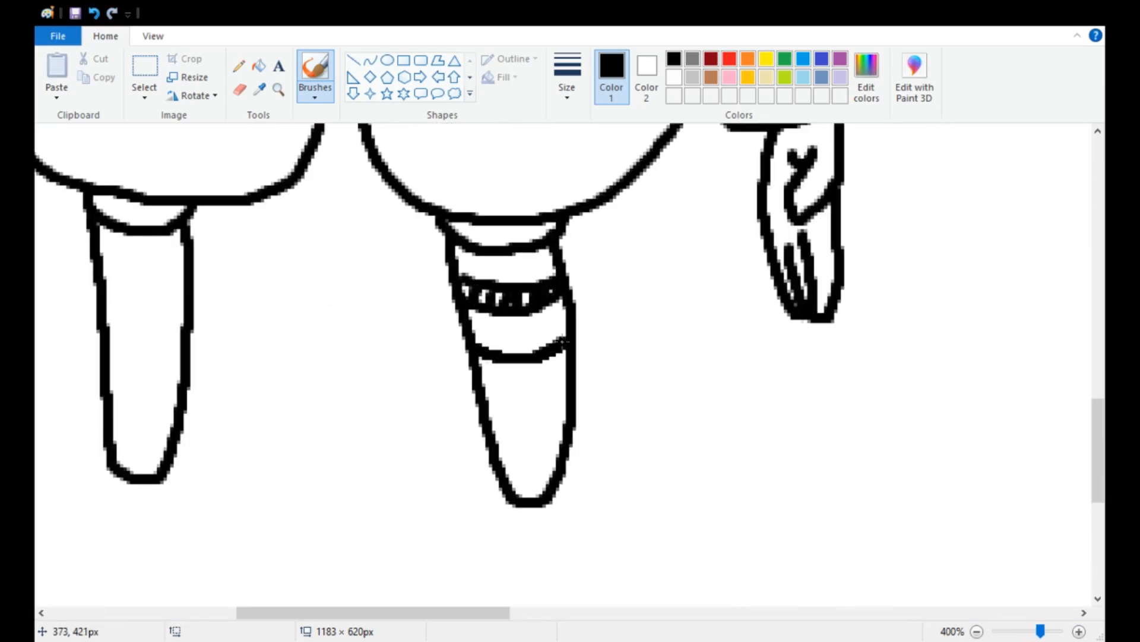
drag(566, 365, 487, 369)
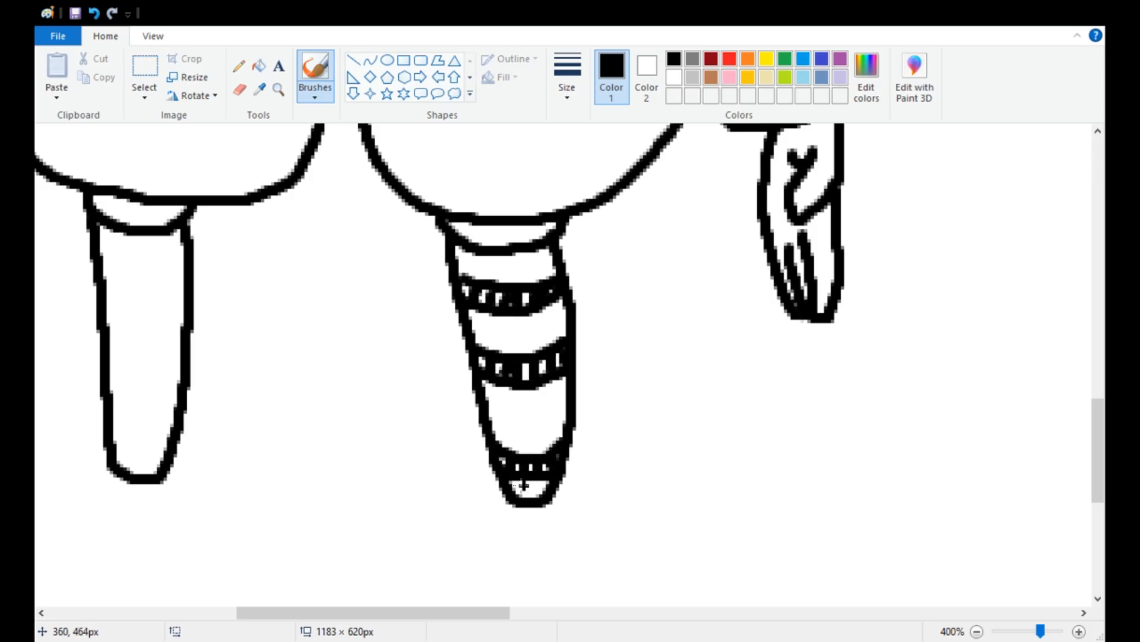
drag(96, 248, 185, 271)
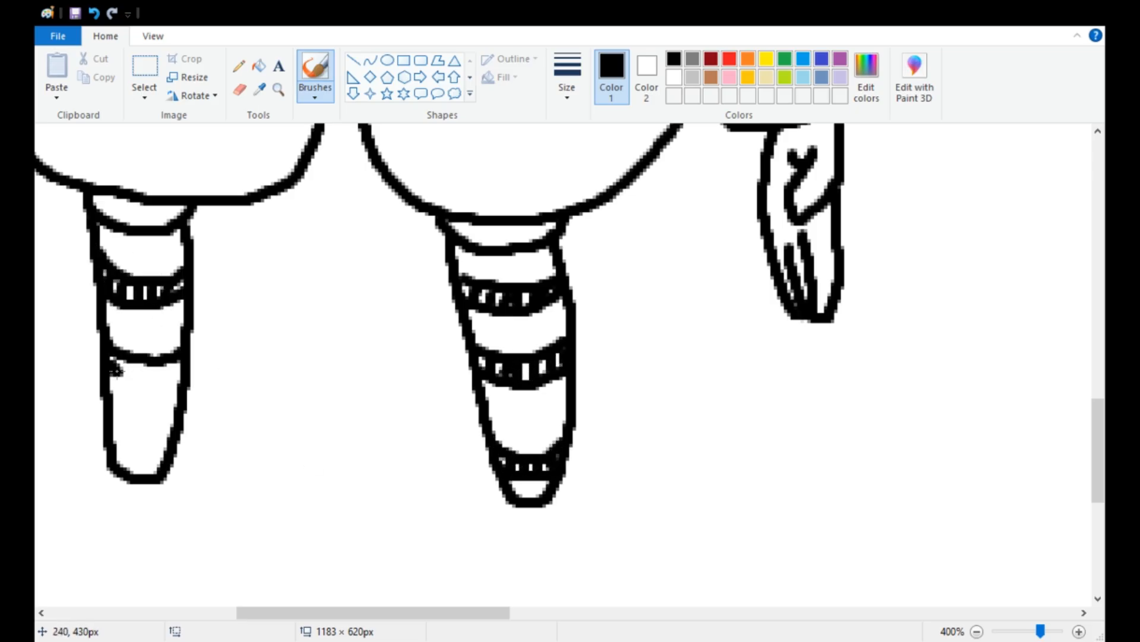
- Draw a heeled shoe with a long curled toe at the end of each leg
scroll(415, 497, down, 3)
scroll(247, 505, up, 2)
mouse_move(639, 195)
mouse_down()
mouse_move(636, 208)
mouse_move(531, 261)
mouse_up()
mouse_move(531, 260)
mouse_down()
mouse_move(549, 347)
mouse_move(680, 202)
mouse_up()
drag(331, 611, 480, 612)
mouse_move(502, 220)
mouse_down()
mouse_move(508, 318)
mouse_move(541, 337)
mouse_up()
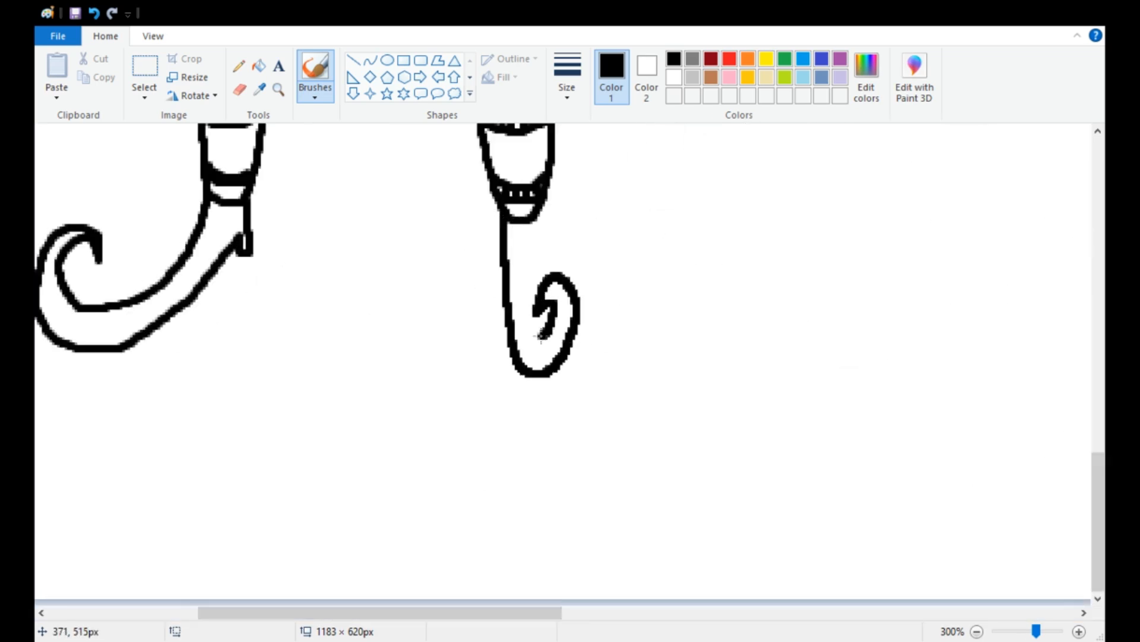
scroll(573, 312, down, 2)
- Draw a jester hat over the head with a rounded crown and two drooping side tails ending in round bells
scroll(549, 323, up, 2)
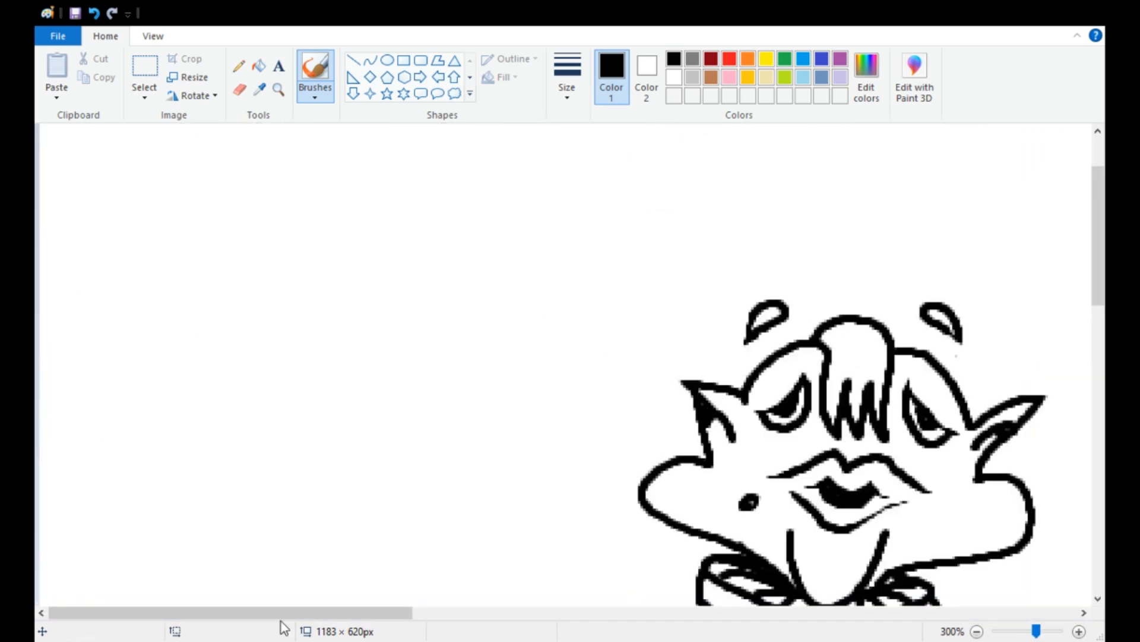
drag(282, 614, 405, 614)
mouse_move(449, 275)
mouse_down()
mouse_move(282, 353)
mouse_move(352, 444)
mouse_up()
mouse_move(450, 275)
mouse_down()
mouse_move(431, 253)
mouse_move(549, 200)
mouse_move(588, 271)
mouse_up()
key(ctrl+z)
mouse_move(577, 274)
mouse_down()
mouse_move(895, 462)
mouse_move(635, 466)
mouse_up()
drag(919, 430, 925, 460)
drag(89, 341, 78, 381)
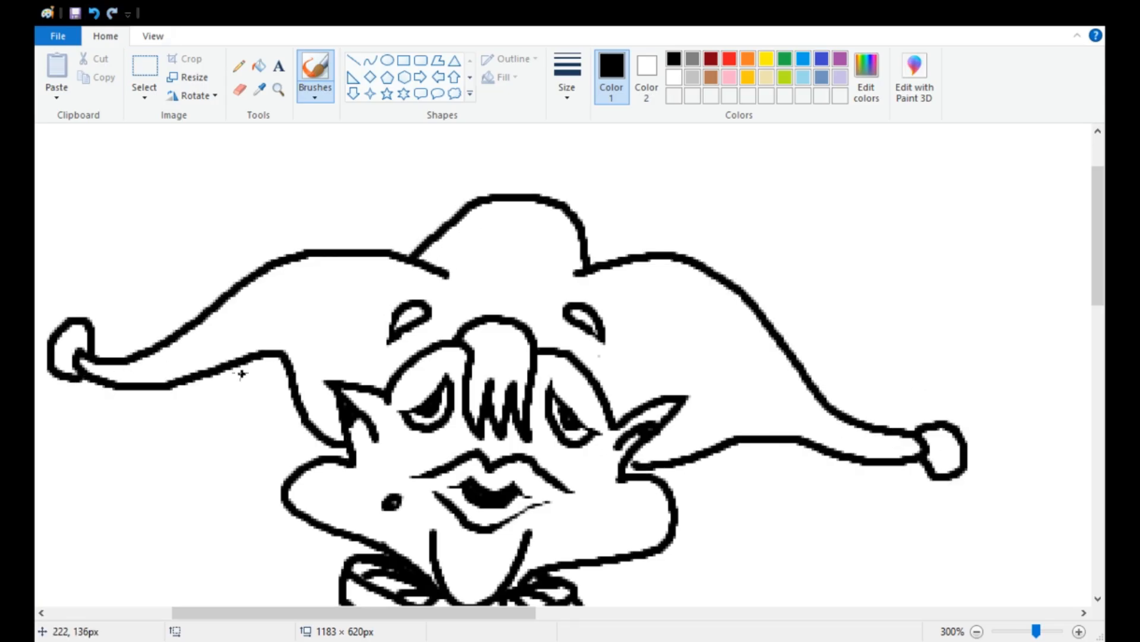
- Draw a third hat tail with a round bell, emerging below the left cheek above the left shoulder
scroll(732, 477, left, 5)
scroll(682, 542, down, 2)
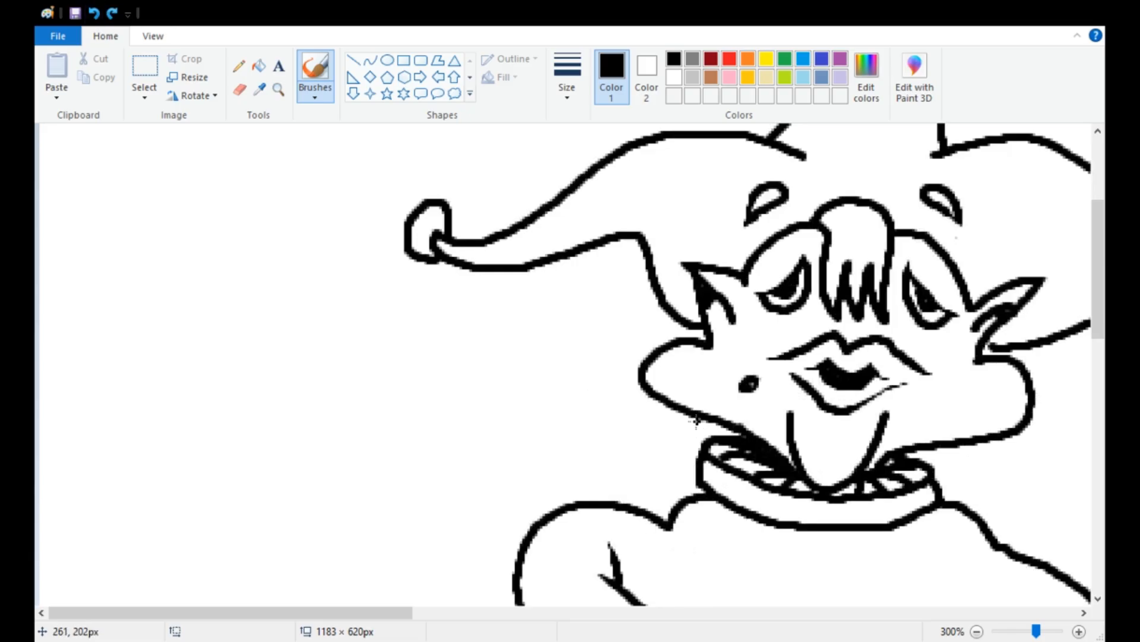
scroll(519, 458, down, 2)
scroll(528, 469, up, 2)
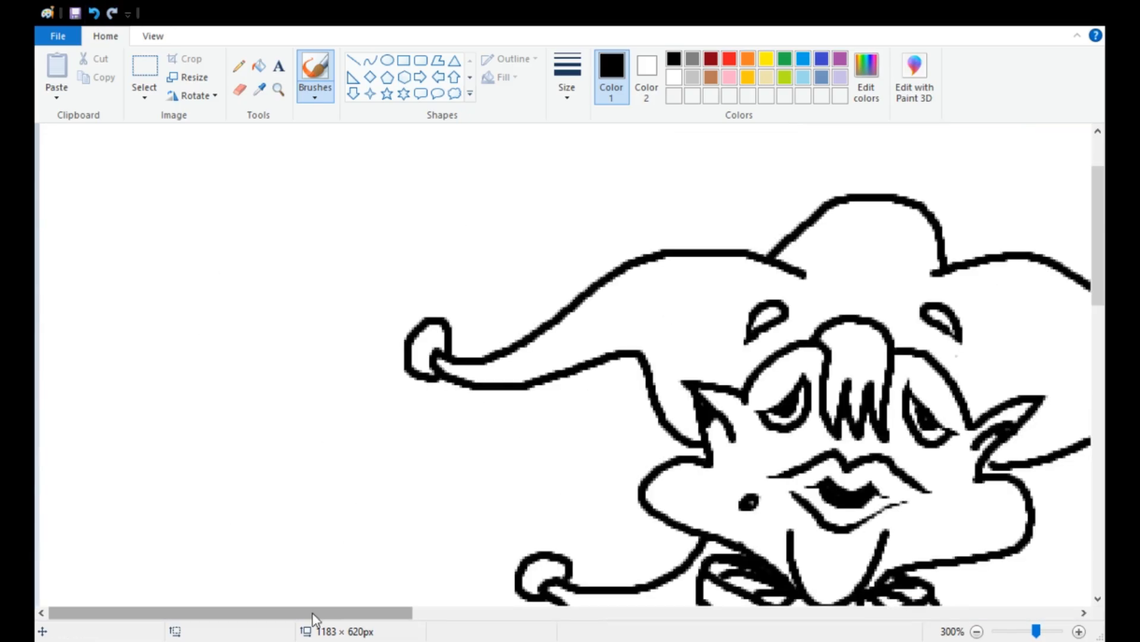
- Draw a U-shaped chest panel below the collar with a Y-shaped crease and a hatched strip under the collar
scroll(336, 406, up, 2)
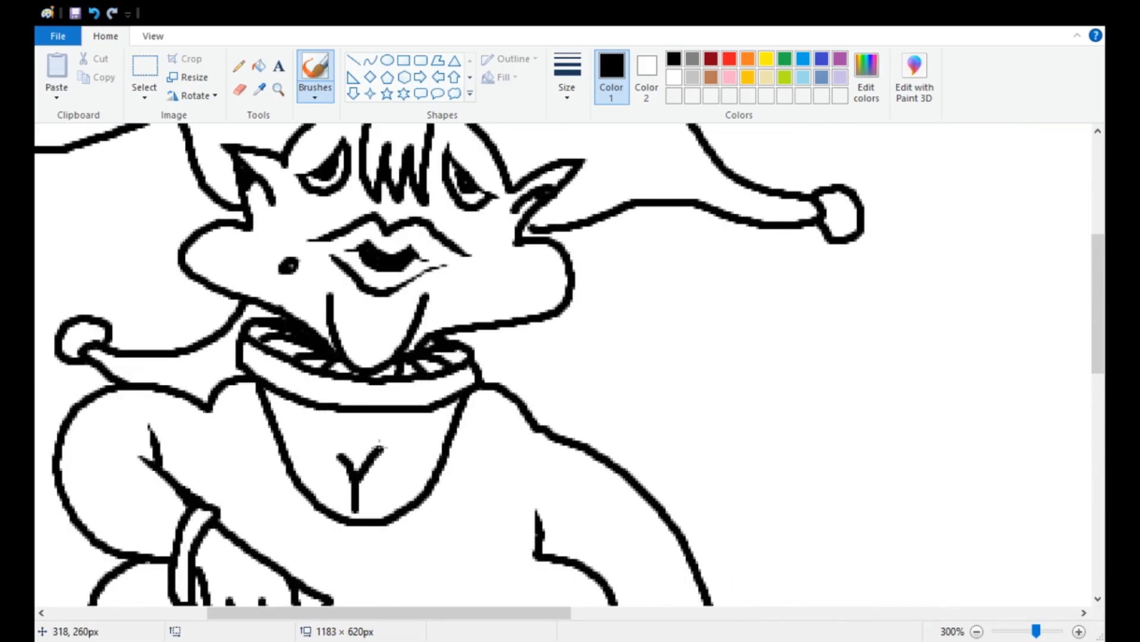
scroll(619, 443, down, 1)
scroll(377, 583, up, 1)
scroll(529, 438, right, 3)
scroll(562, 491, down, 2)
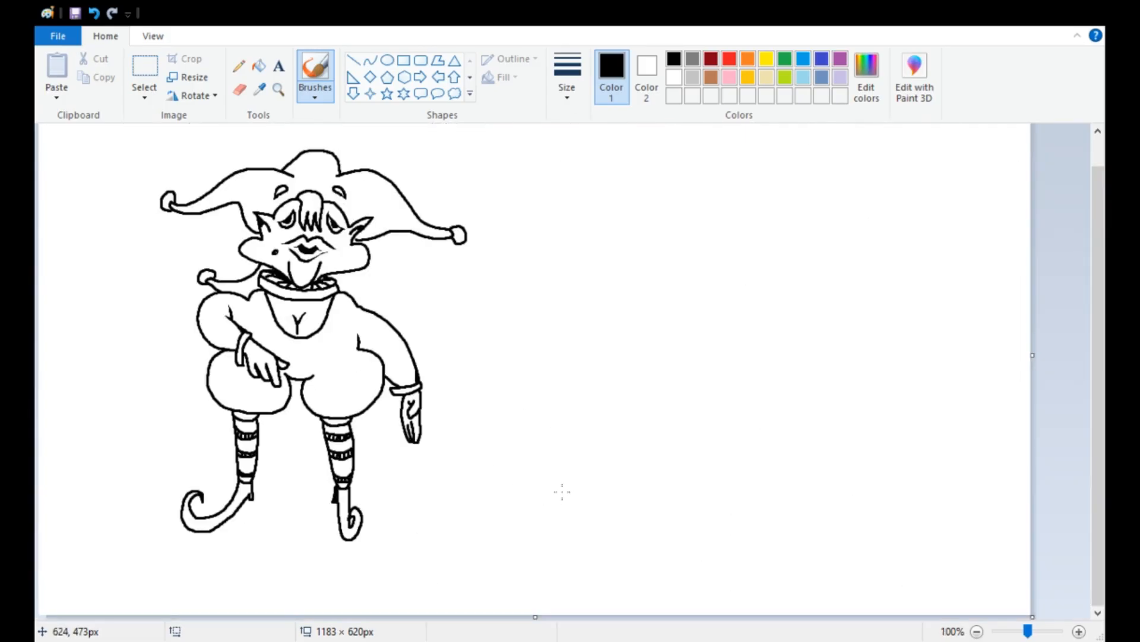
scroll(536, 481, up, 2)
scroll(598, 350, down, 2)
scroll(611, 272, up, 2)
scroll(504, 350, down, 2)
scroll(505, 350, right, 3)
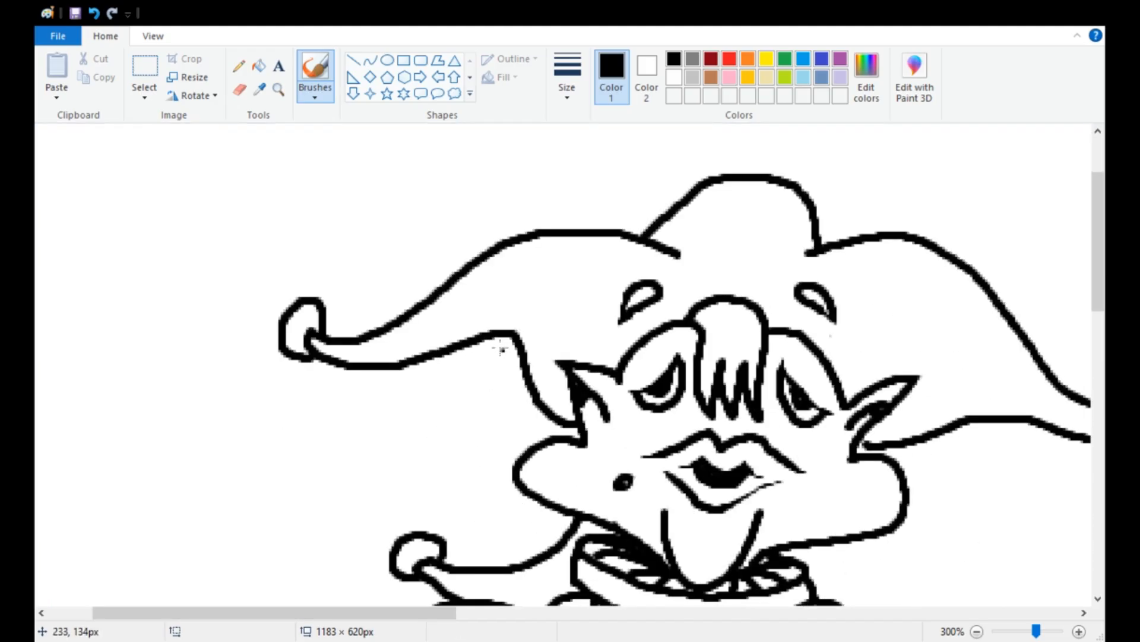
- Trace an offset outer outline around the lower hat tail, left arm, left trouser leg and left curled shoe
scroll(448, 475, down, 6)
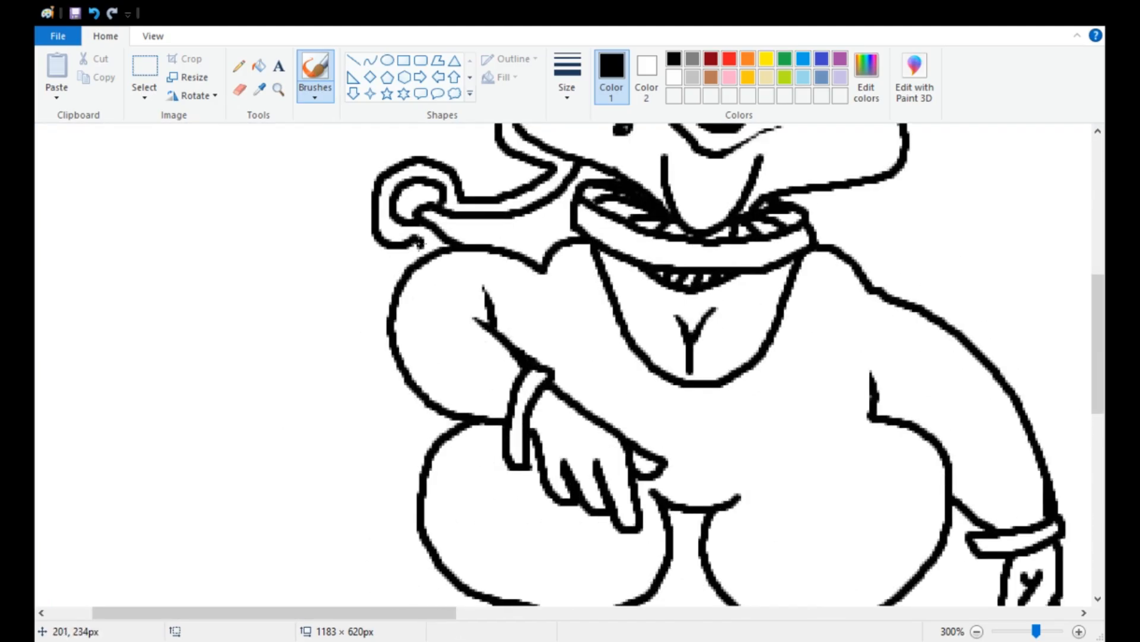
scroll(446, 370, down, 3)
mouse_move(479, 140)
mouse_down()
mouse_move(485, 214)
mouse_move(387, 416)
mouse_move(306, 427)
mouse_move(546, 409)
mouse_move(597, 238)
mouse_move(596, 160)
mouse_up()
scroll(596, 278, up, 2)
drag(596, 278, 689, 227)
scroll(731, 286, down, 2)
- Continue the offset outline around the right leg and curled shoe, up the right hip and around the hanging hand
mouse_move(736, 169)
mouse_down()
mouse_move(766, 249)
mouse_move(749, 199)
mouse_move(795, 418)
mouse_move(912, 440)
mouse_up()
key(ctrl+z)
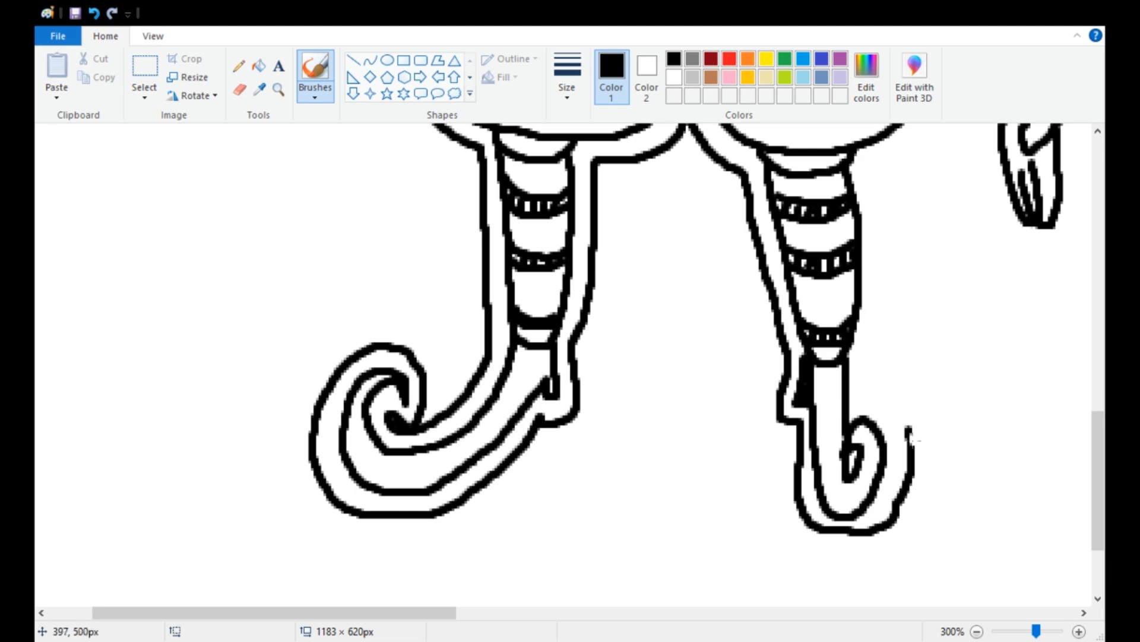
drag(855, 532, 903, 415)
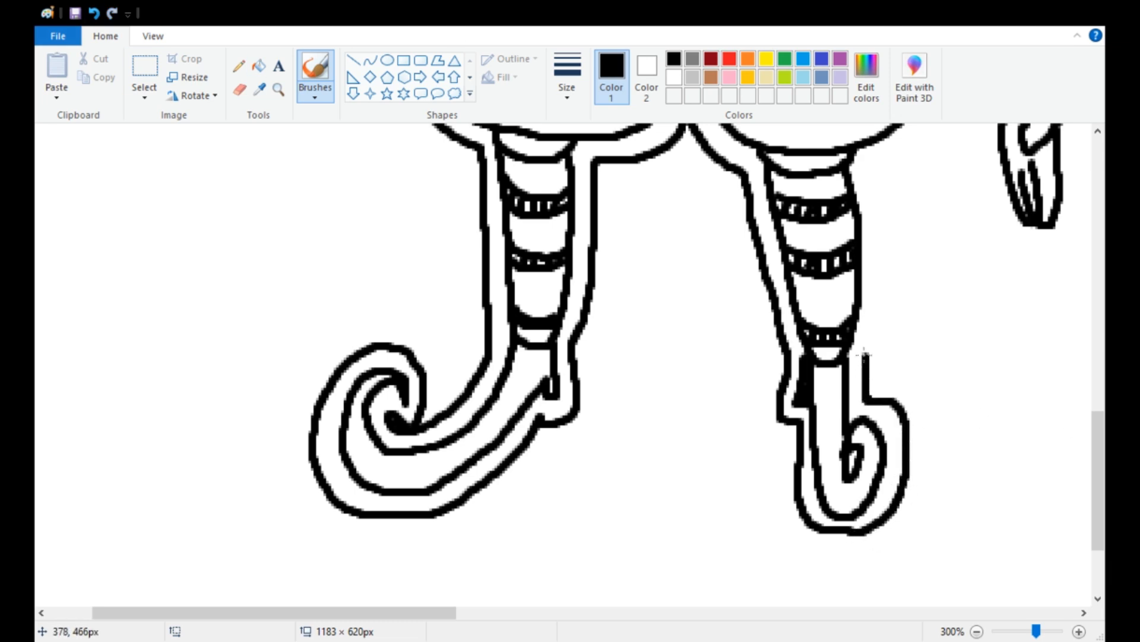
scroll(879, 247, up, 2)
mouse_move(864, 353)
mouse_down()
mouse_move(880, 247)
mouse_move(954, 253)
mouse_move(1072, 357)
mouse_move(1078, 205)
mouse_up()
- Continue the offset outline up the right sleeve and shoulder and around the right cheek
scroll(1079, 205, up, 4)
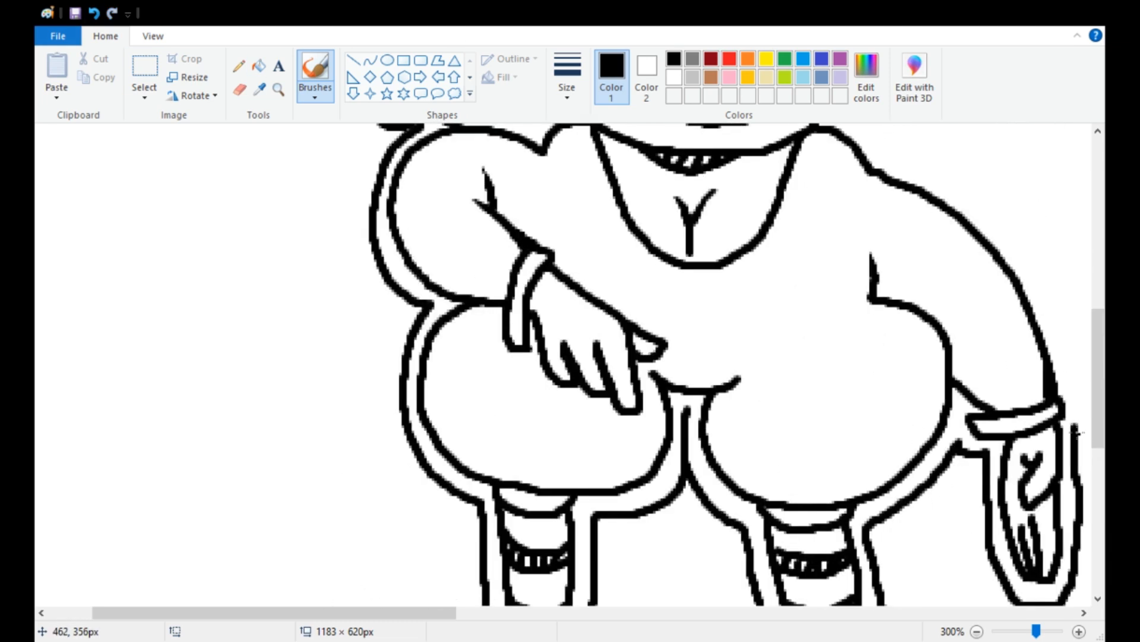
mouse_move(1078, 439)
mouse_down()
mouse_move(992, 199)
mouse_move(889, 156)
mouse_up()
scroll(888, 156, up, 4)
drag(835, 350, 1042, 214)
- Complete the offset outline around the jester hat, including its right bell, crown and left tail
scroll(1042, 214, up, 4)
drag(357, 612, 558, 612)
drag(510, 458, 592, 378)
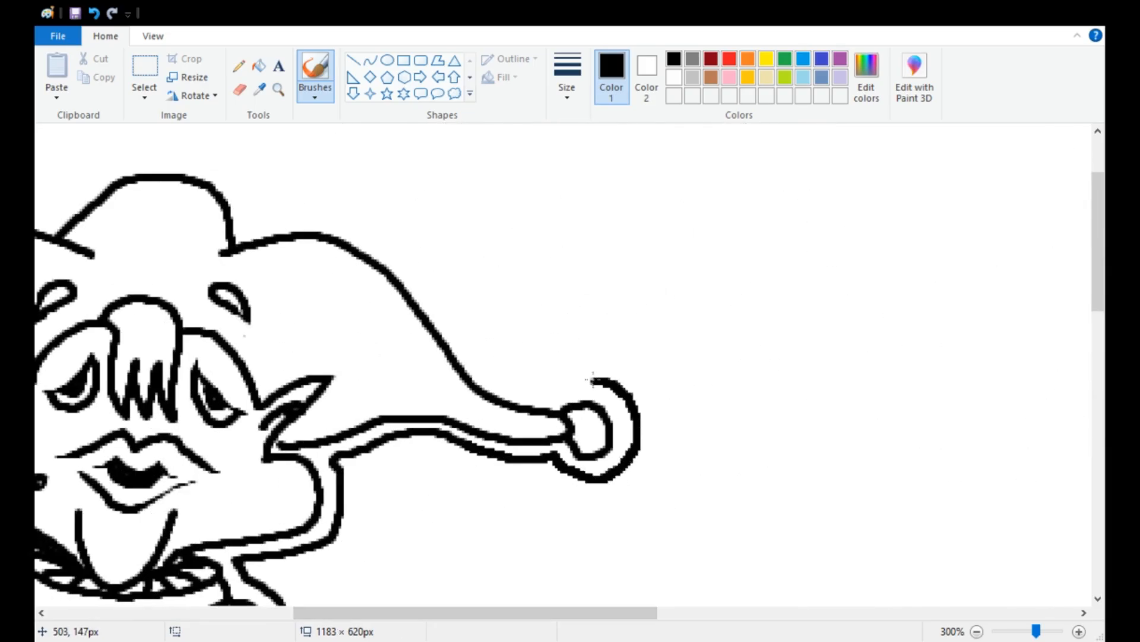
drag(463, 326, 267, 220)
scroll(268, 219, up, 2)
scroll(267, 220, left, 8)
mouse_move(407, 469)
mouse_down()
mouse_move(252, 504)
mouse_move(235, 422)
mouse_move(523, 332)
mouse_move(721, 297)
mouse_move(733, 347)
mouse_up()
- Fill the background outside the figure's outer outline with black
click(258, 65)
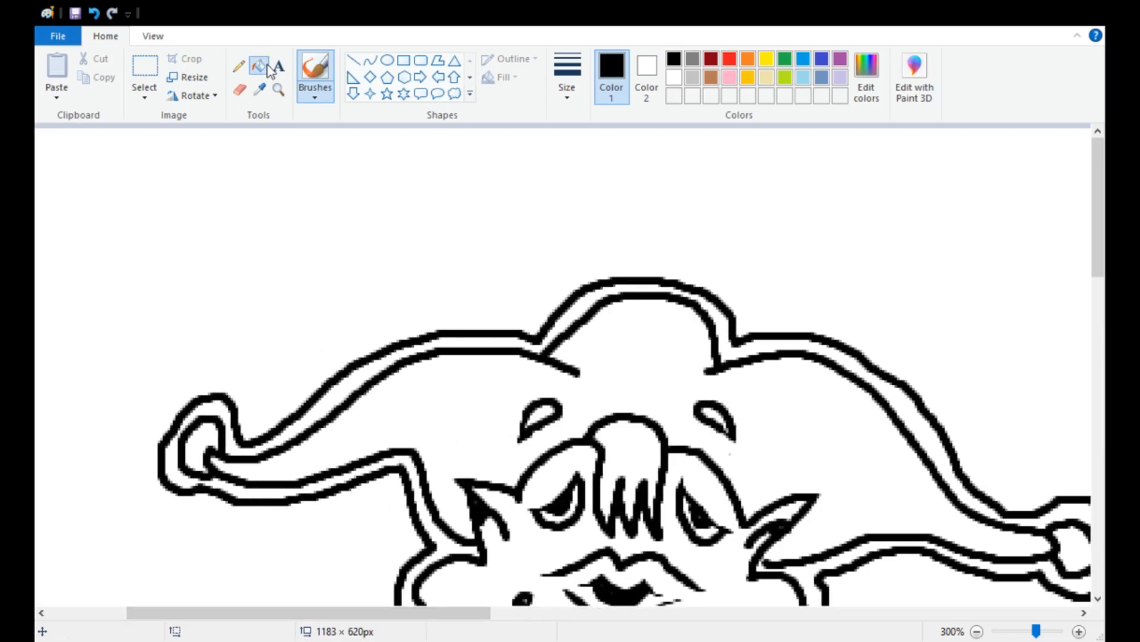
click(306, 252)
ctrl+scroll(306, 252, down, 2)
ctrl+scroll(306, 253, up, 2)
- Paint black over the leftover light specks around the figure's left hat tail, left arm, left leg and curled shoe
click(315, 68)
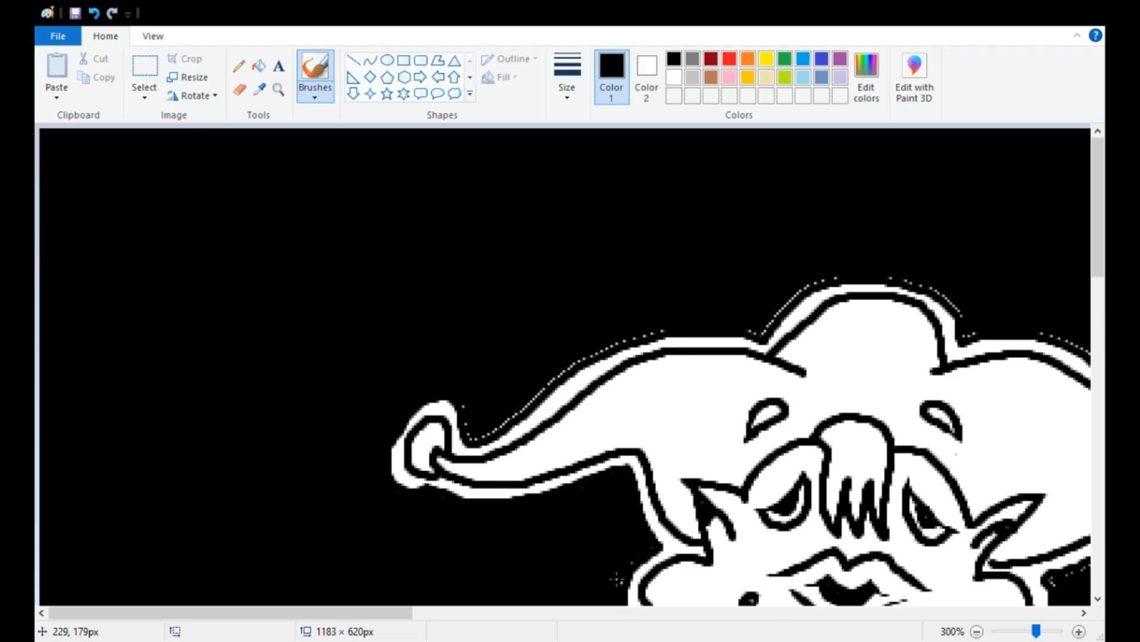
scroll(609, 272, down, 5)
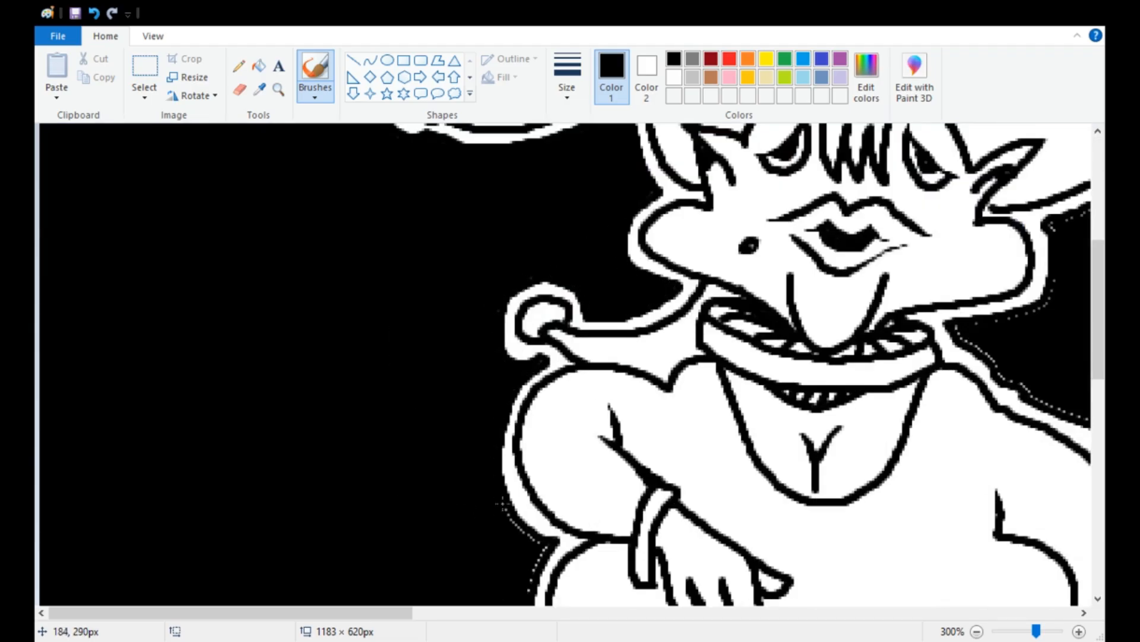
scroll(540, 544, down, 2)
scroll(606, 271, down, 7)
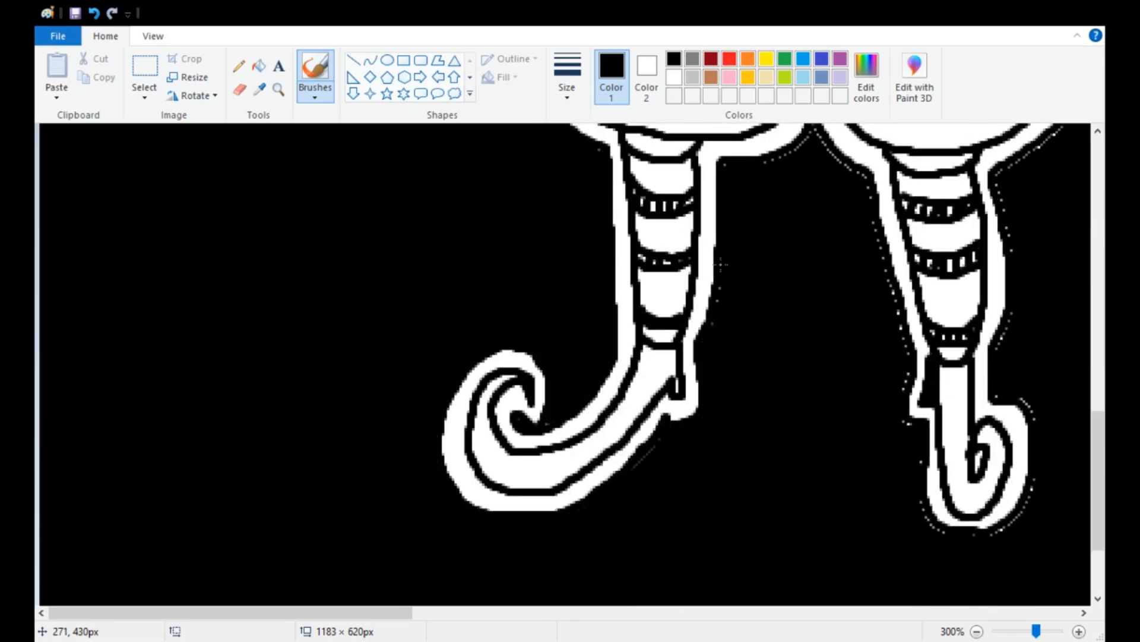
scroll(721, 264, up, 3)
scroll(880, 500, down, 3)
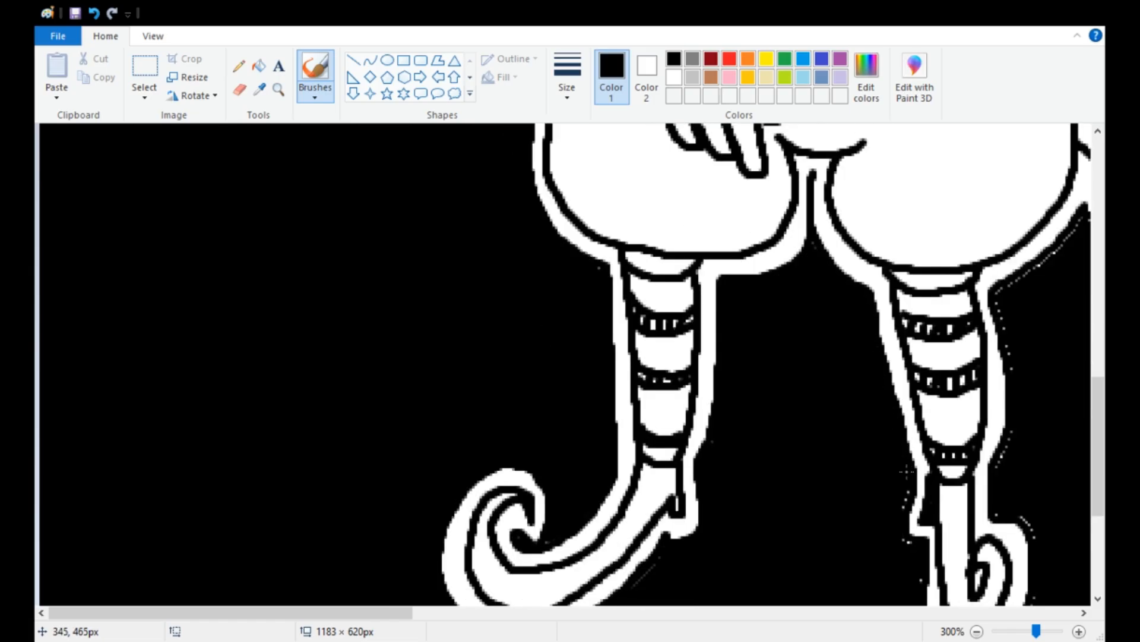
- Paint black over the leftover specks around the right leg and shoe, the hanging hand and the right sleeve
drag(407, 613, 609, 614)
scroll(511, 523, up, 1)
drag(418, 465, 431, 436)
scroll(423, 370, up, 1)
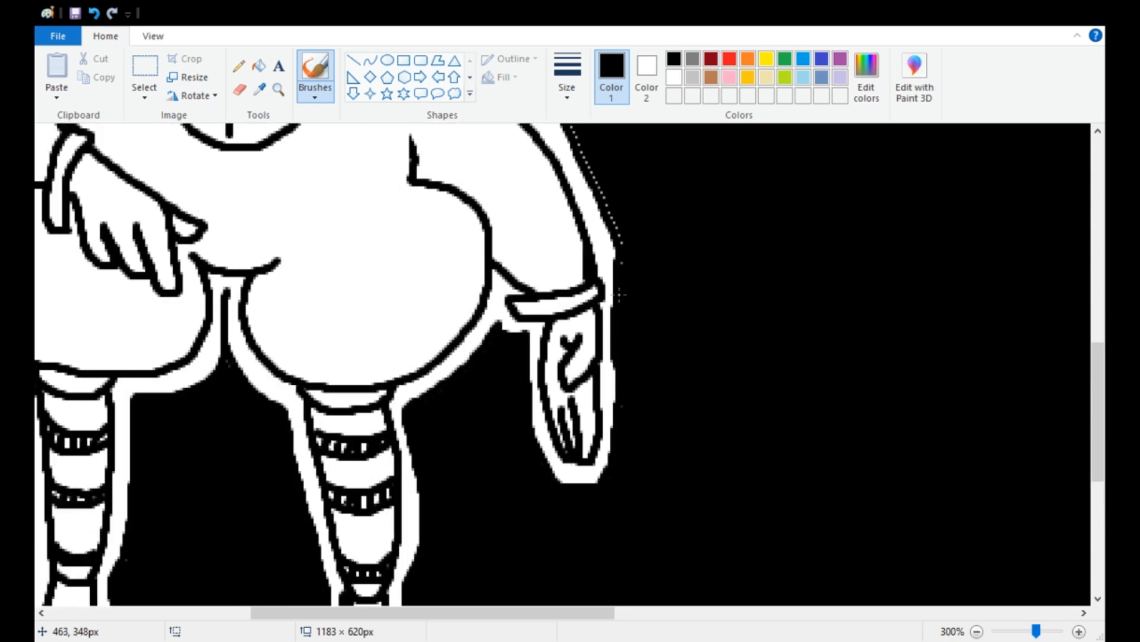
scroll(619, 294, up, 2)
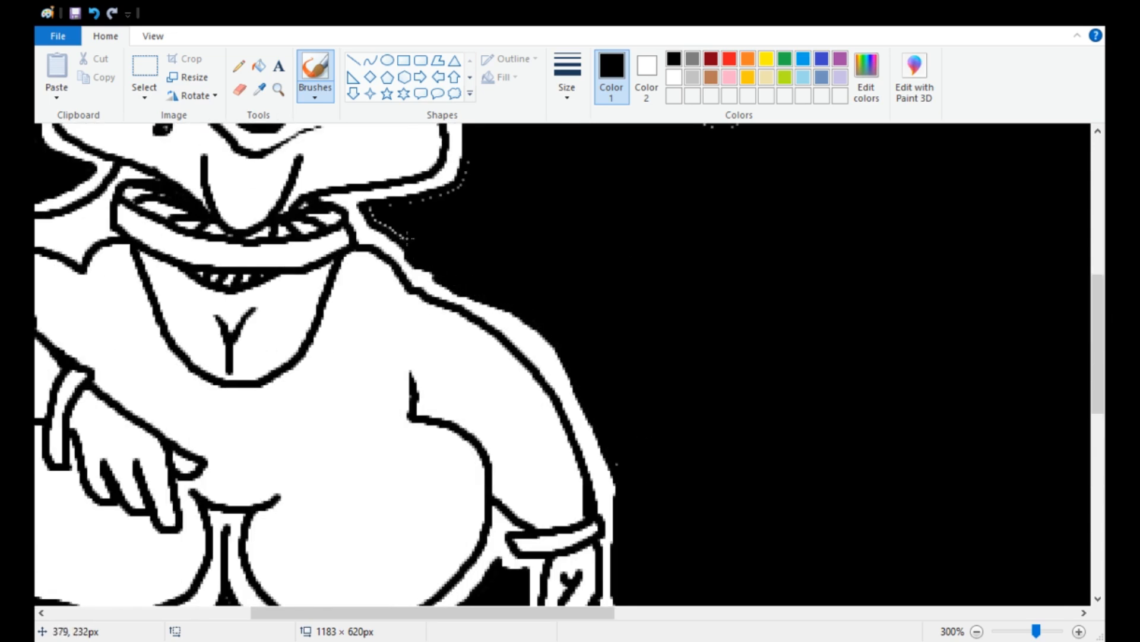
- Paint black over the leftover specks around the right cheek, the hat's right tail, its crown and the left tail
scroll(394, 232, up, 1)
scroll(509, 211, up, 2)
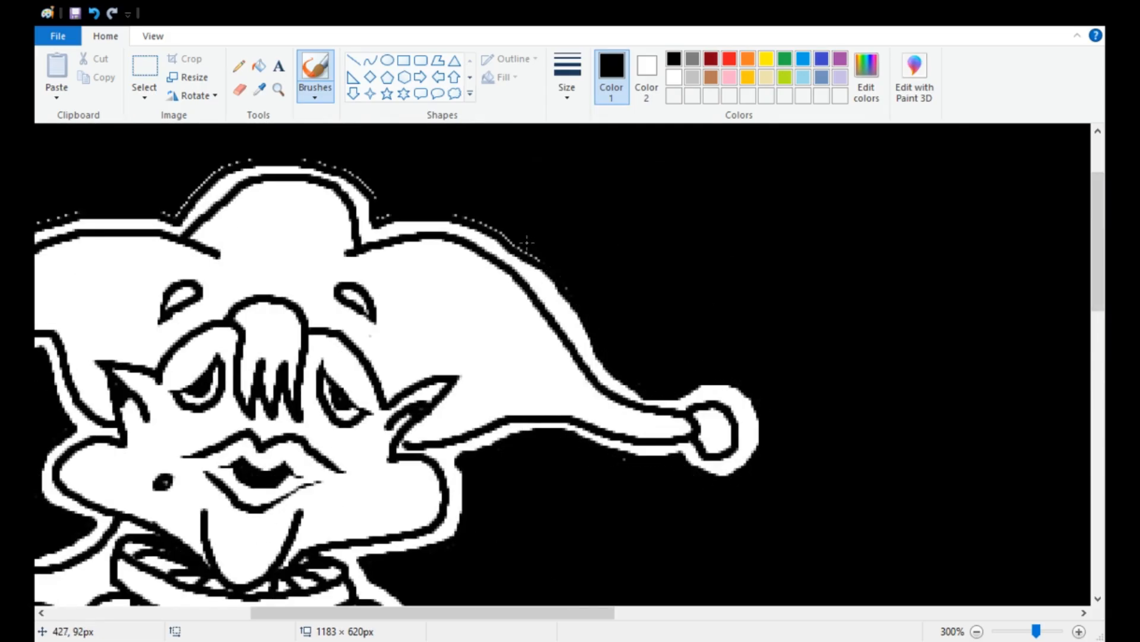
scroll(468, 616, left, 2)
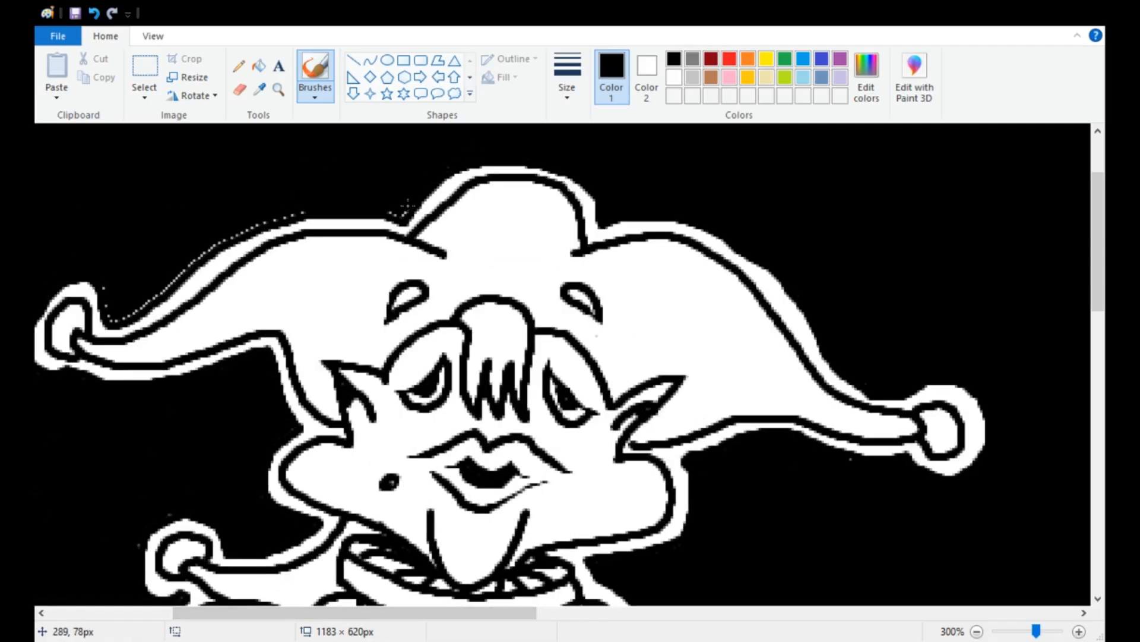
scroll(257, 466, down, 1)
scroll(257, 466, down, 2)
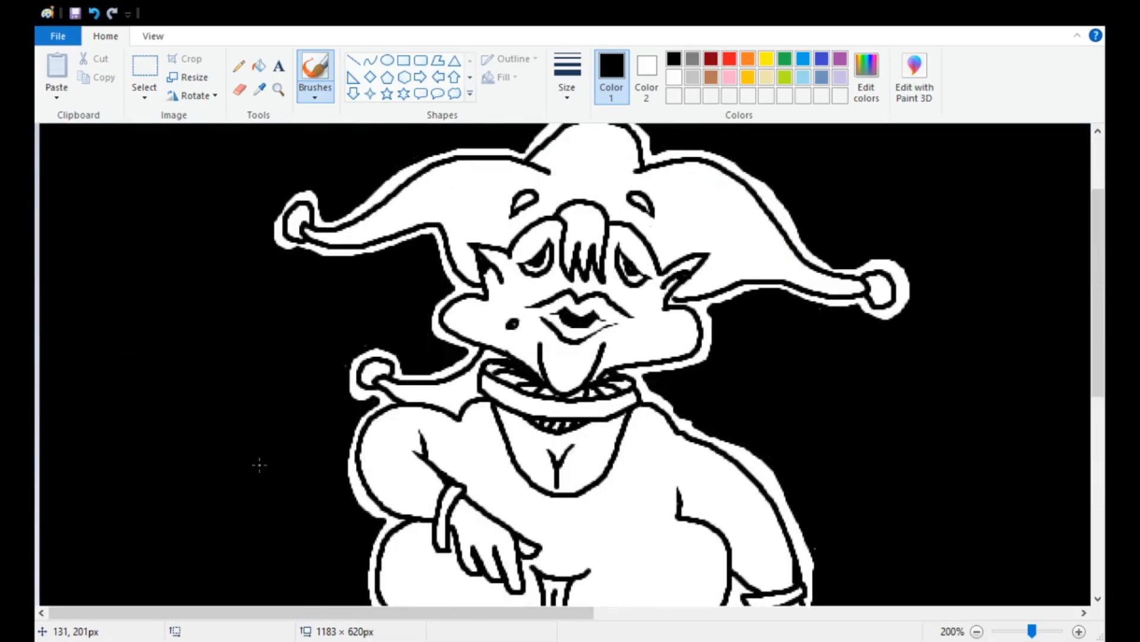
- Draw a white scroll and a band of wavy stripes in the canvas's upper-left corner
scroll(257, 466, up, 1)
scroll(61, 147, up, 4)
mouse_move(114, 166)
mouse_down()
mouse_move(96, 311)
mouse_move(104, 173)
mouse_move(242, 330)
mouse_move(458, 248)
mouse_move(264, 291)
mouse_move(549, 257)
mouse_move(420, 331)
mouse_move(507, 367)
mouse_move(333, 387)
mouse_move(391, 406)
mouse_up()
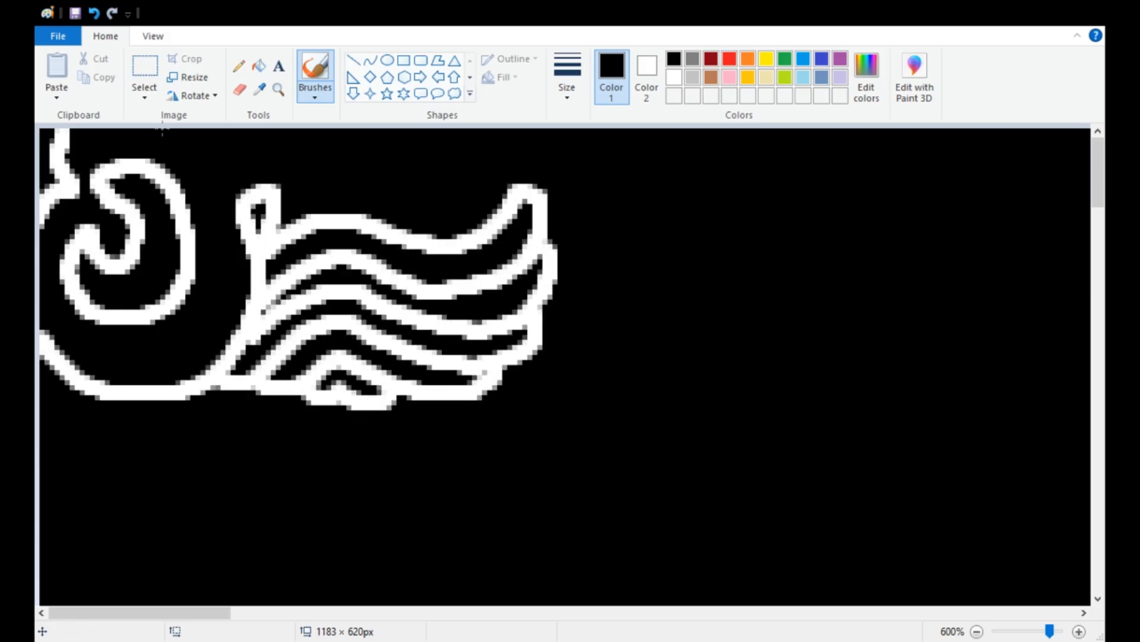
mouse_move(162, 128)
mouse_down()
mouse_move(380, 189)
mouse_move(203, 131)
mouse_up()
mouse_move(387, 173)
mouse_down()
mouse_move(487, 152)
mouse_move(594, 285)
mouse_move(811, 410)
mouse_up()
- Draw a white rounded, head-like shape with a slit mouth and a trailing tail beside the wavy band
mouse_move(163, 612)
mouse_down()
mouse_move(258, 631)
mouse_move(189, 630)
mouse_up()
mouse_move(433, 235)
mouse_down()
mouse_move(651, 247)
mouse_move(675, 309)
mouse_move(598, 306)
mouse_up()
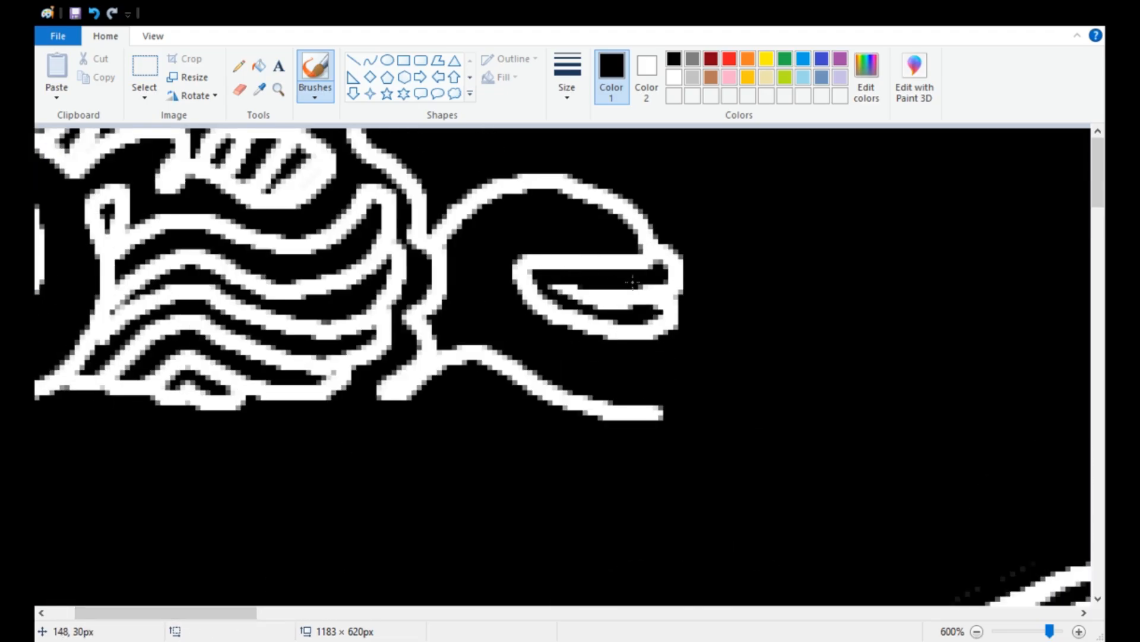
mouse_move(661, 326)
mouse_down()
mouse_move(448, 225)
mouse_move(546, 172)
mouse_move(715, 374)
mouse_move(668, 407)
mouse_move(643, 407)
mouse_up()
drag(697, 355, 731, 378)
- Set Color 1 to white and Color 2 to black, and draw curved leaf shapes beside the rounded shape
click(674, 77)
click(647, 74)
click(673, 59)
drag(172, 612, 242, 613)
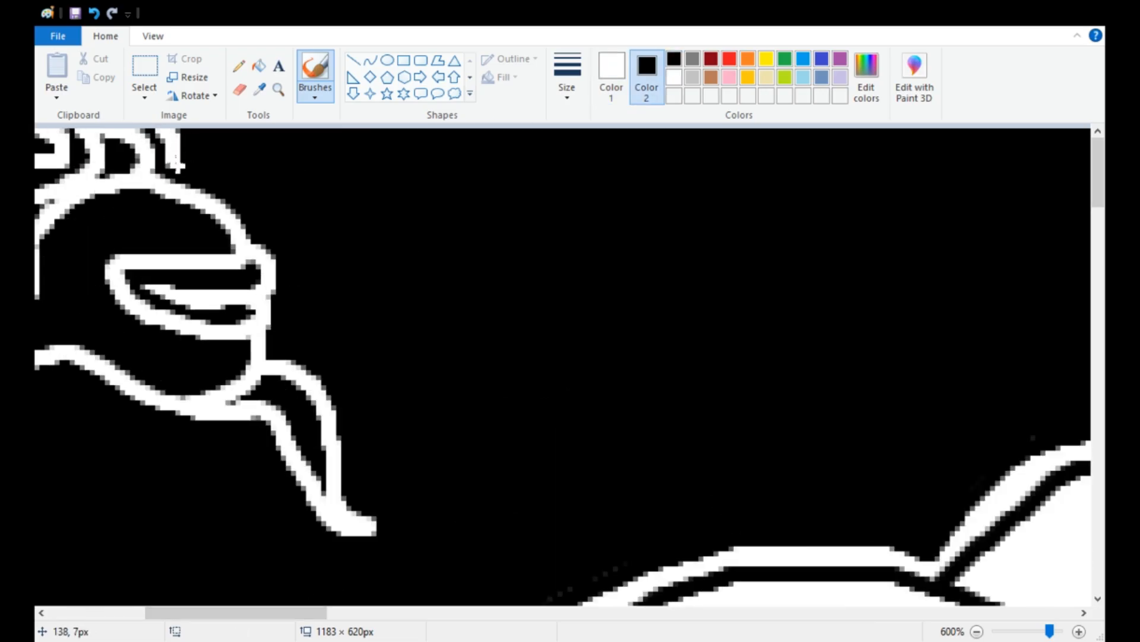
drag(178, 157, 434, 525)
drag(291, 249, 457, 244)
drag(416, 211, 303, 336)
mouse_move(350, 285)
mouse_down()
mouse_move(367, 308)
mouse_move(530, 232)
mouse_up()
drag(298, 227, 193, 165)
mouse_move(349, 195)
mouse_down()
mouse_move(308, 139)
mouse_move(284, 131)
mouse_up()
- Extend the upper-left ornament with interlaced strands, a small loop at the canvas's upper edge and lines narrowing downward
mouse_move(374, 240)
mouse_down()
mouse_move(506, 200)
mouse_move(535, 224)
mouse_up()
drag(350, 130, 391, 193)
drag(495, 175, 445, 216)
drag(524, 150, 535, 183)
mouse_move(404, 132)
mouse_down()
mouse_move(448, 171)
mouse_move(459, 132)
mouse_up()
drag(556, 132, 433, 513)
mouse_move(440, 340)
mouse_down()
mouse_move(387, 456)
mouse_move(388, 495)
mouse_up()
mouse_move(377, 464)
mouse_down()
mouse_move(342, 370)
mouse_move(394, 399)
mouse_up()
drag(348, 316, 416, 359)
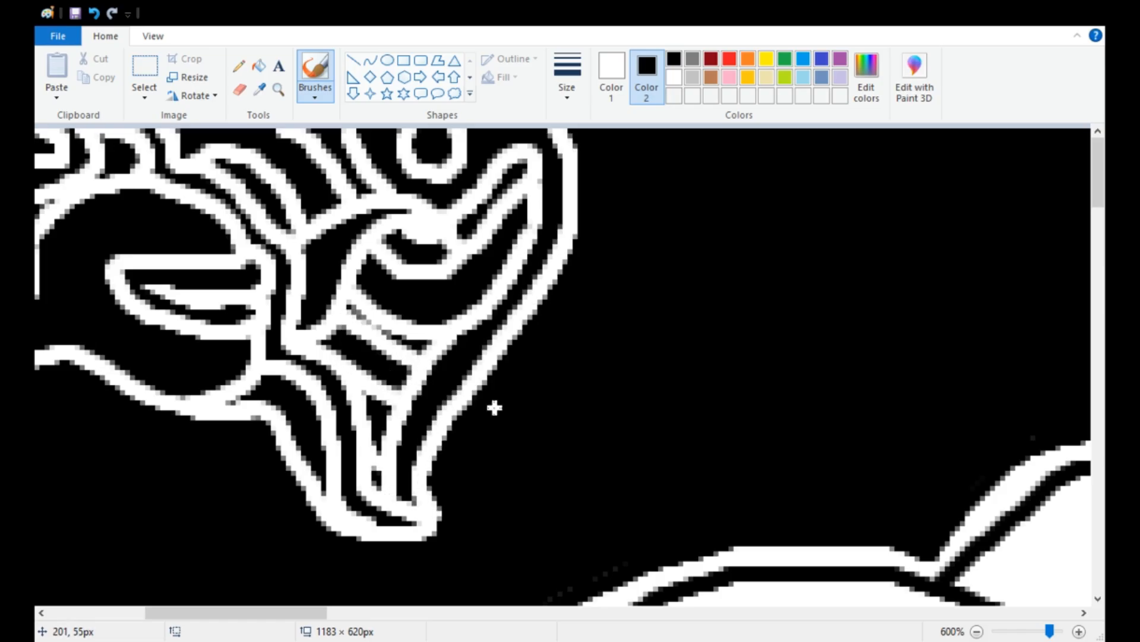
- Add a hooked horn and a toothed jaw to the ornament's right end, and contour their outer side
mouse_move(436, 523)
mouse_down()
mouse_move(603, 301)
mouse_move(530, 302)
mouse_up()
mouse_move(493, 429)
mouse_down()
mouse_move(534, 474)
mouse_move(667, 416)
mouse_move(716, 493)
mouse_move(686, 508)
mouse_move(515, 531)
mouse_move(214, 423)
mouse_up()
mouse_move(588, 321)
mouse_down()
mouse_move(585, 367)
mouse_move(641, 423)
mouse_up()
drag(556, 368, 599, 421)
drag(555, 389, 504, 440)
drag(554, 410, 573, 427)
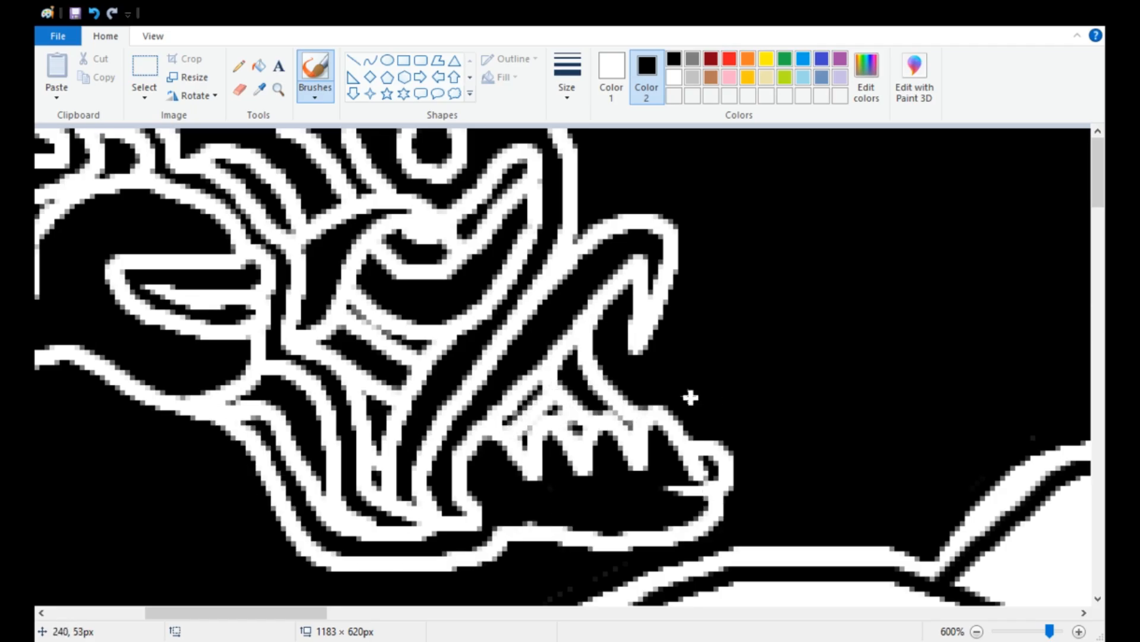
mouse_move(744, 526)
mouse_down()
mouse_move(655, 377)
mouse_move(608, 325)
mouse_up()
drag(654, 371, 578, 134)
- Draw a white curved horn with a row of small teeth and a notched round shape near the canvas's left edge
scroll(577, 137, down, 3)
drag(453, 612, 355, 613)
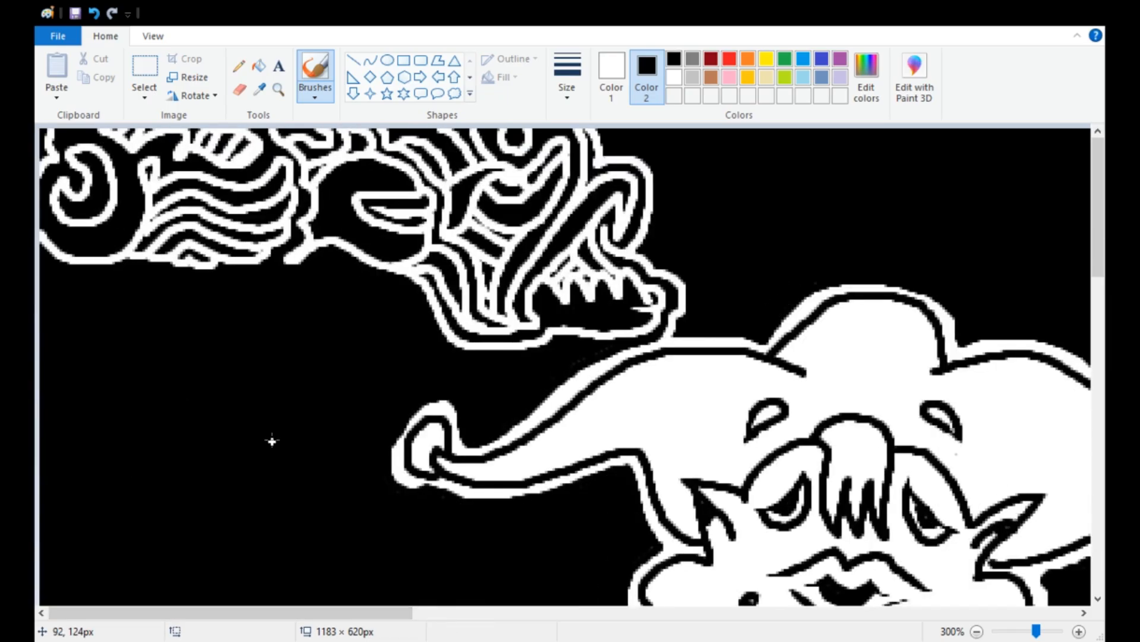
scroll(189, 433, up, 1)
scroll(189, 433, left, 2)
mouse_move(127, 326)
mouse_down()
mouse_move(321, 162)
mouse_move(279, 479)
mouse_move(248, 349)
mouse_up()
mouse_move(289, 450)
mouse_down()
mouse_move(335, 380)
mouse_move(324, 357)
mouse_move(297, 423)
mouse_move(370, 448)
mouse_up()
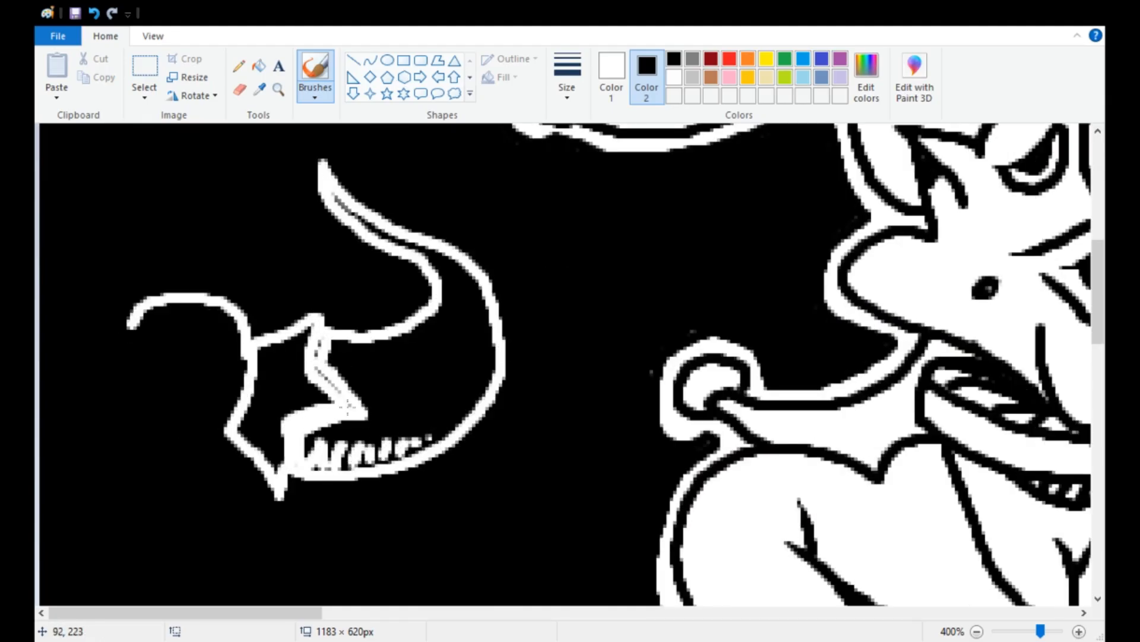
mouse_move(229, 437)
mouse_down()
mouse_move(169, 394)
mouse_move(132, 328)
mouse_up()
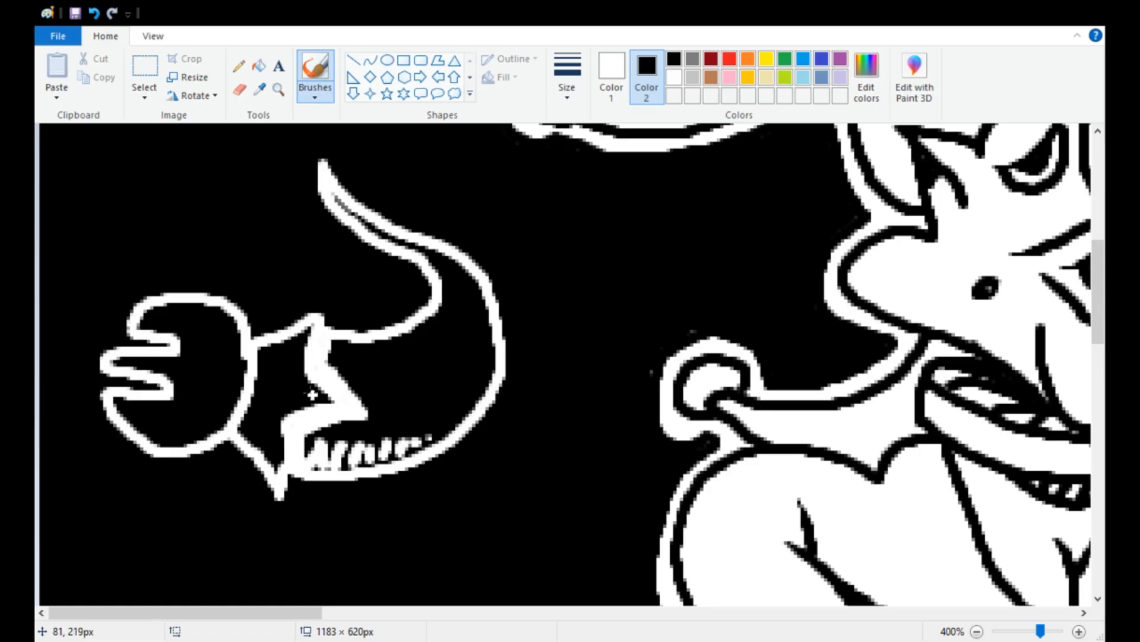
- Add rounded lobes above and below the notched round shape, with curves running to the canvas's left edge
scroll(173, 443, down, 1)
scroll(220, 205, up, 2)
mouse_move(220, 205)
mouse_down()
mouse_move(60, 297)
mouse_move(217, 470)
mouse_move(217, 423)
mouse_up()
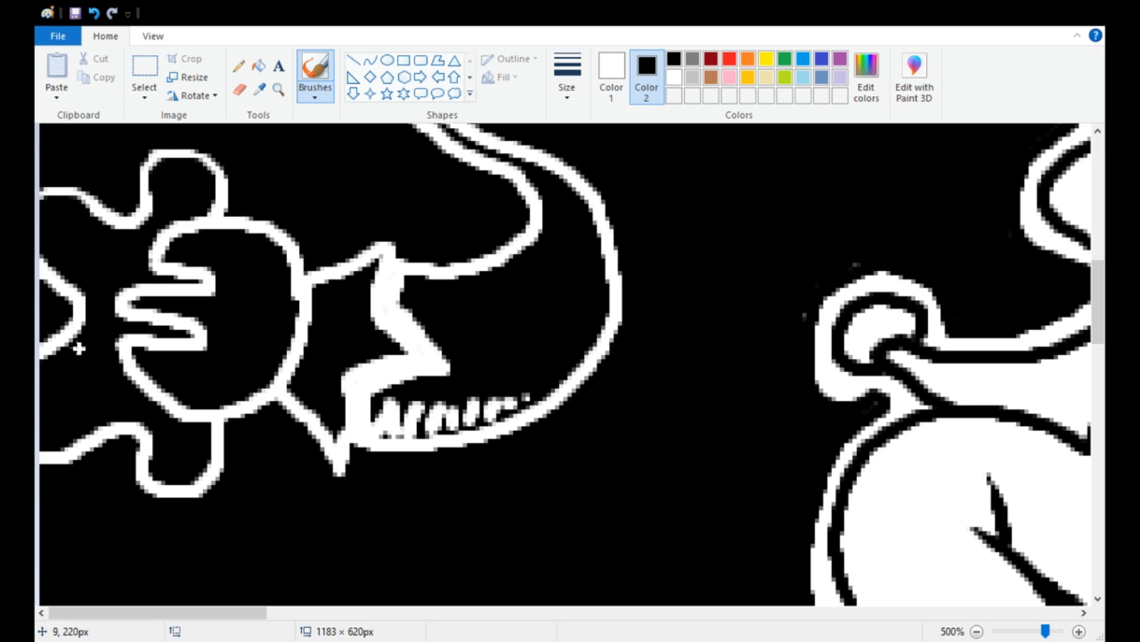
drag(206, 458, 208, 426)
scroll(334, 436, up, 2)
scroll(334, 436, down, 2)
scroll(87, 365, up, 3)
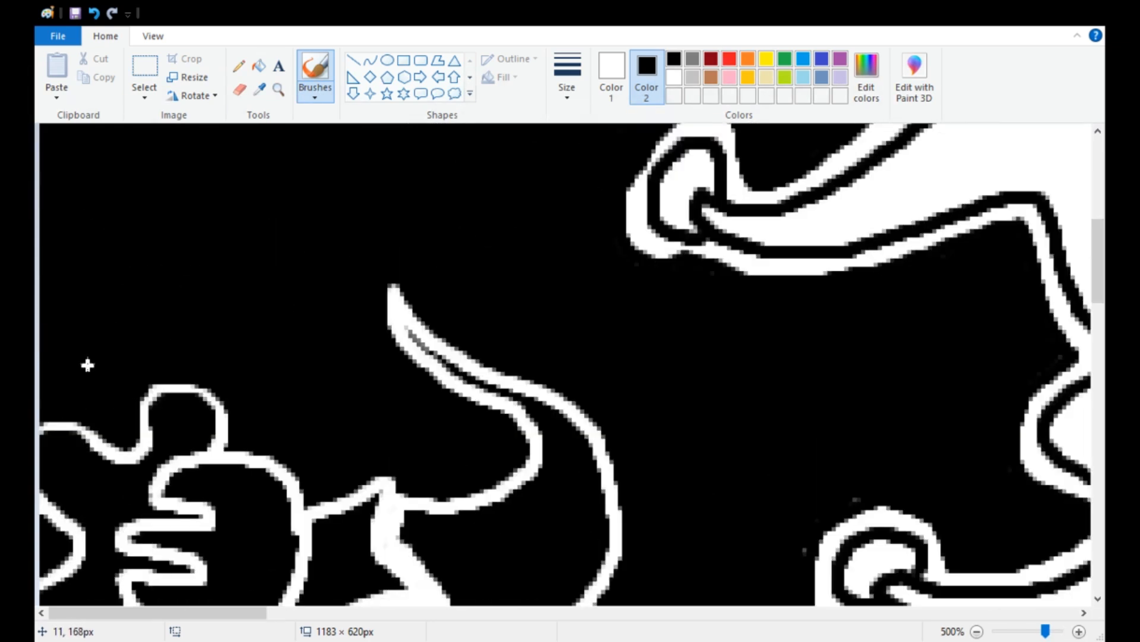
- Draw parallel contour bands from the canvas's left edge over the upper lobe to the curved horn
scroll(42, 293, down, 3)
scroll(41, 293, up, 2)
mouse_move(42, 295)
mouse_down()
mouse_move(242, 315)
mouse_move(458, 357)
mouse_move(255, 290)
mouse_up()
drag(41, 265, 132, 265)
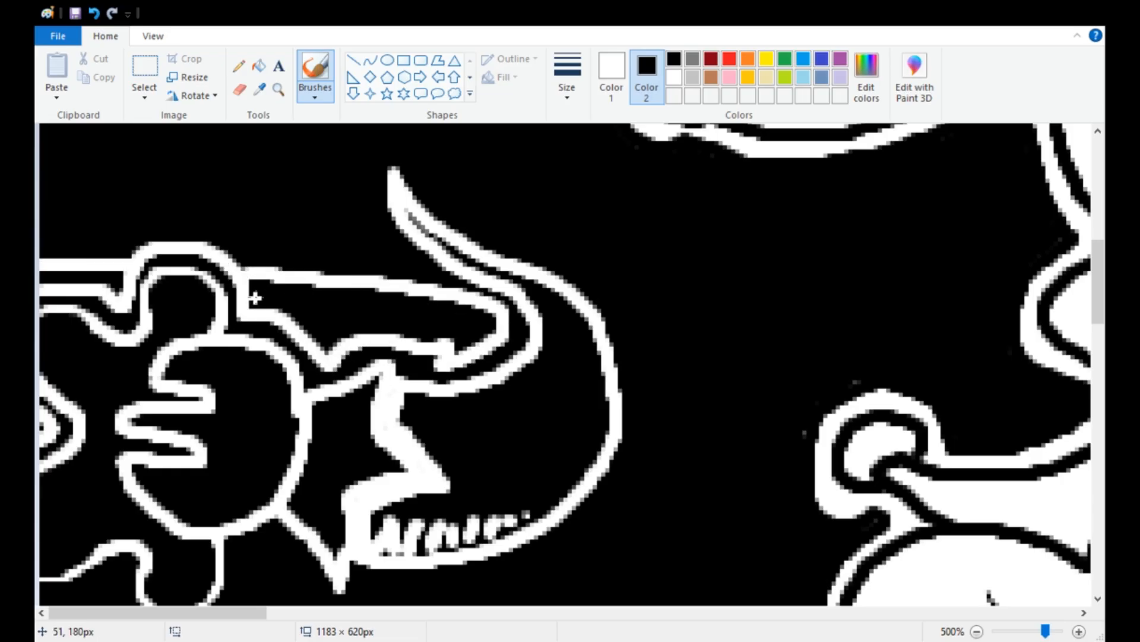
drag(254, 295, 438, 334)
drag(62, 231, 466, 275)
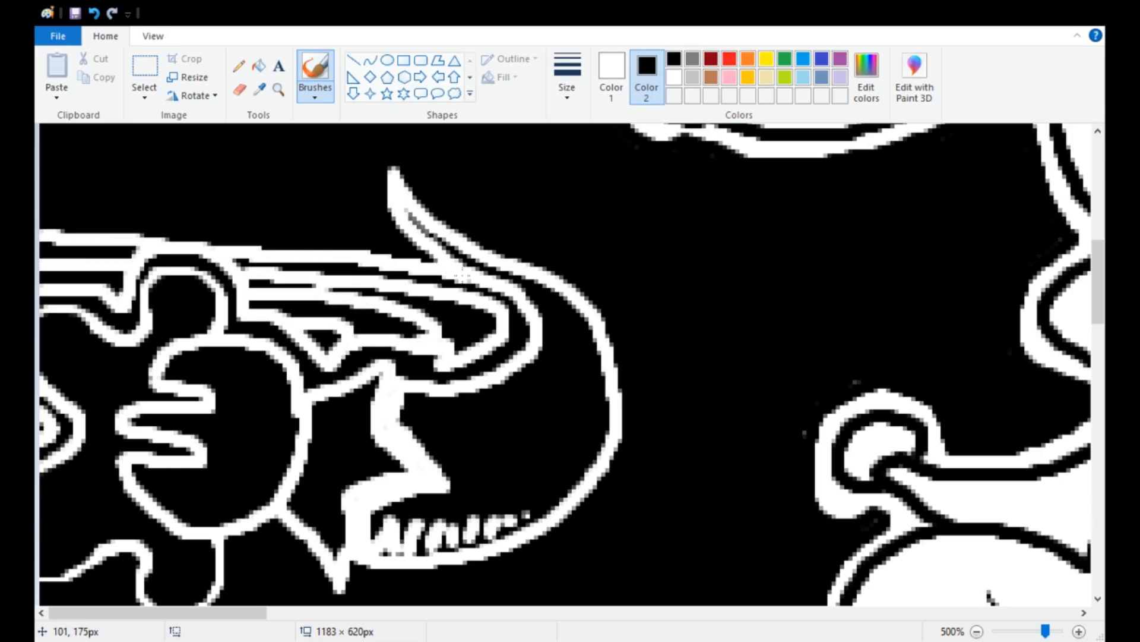
- Draw a white winding ribbon in the lower-left area and a grotesque face with a hatched eye above it
scroll(217, 395, down, 15)
mouse_move(302, 224)
mouse_down()
mouse_move(254, 509)
mouse_move(397, 244)
mouse_move(299, 225)
mouse_up()
scroll(208, 255, up, 5)
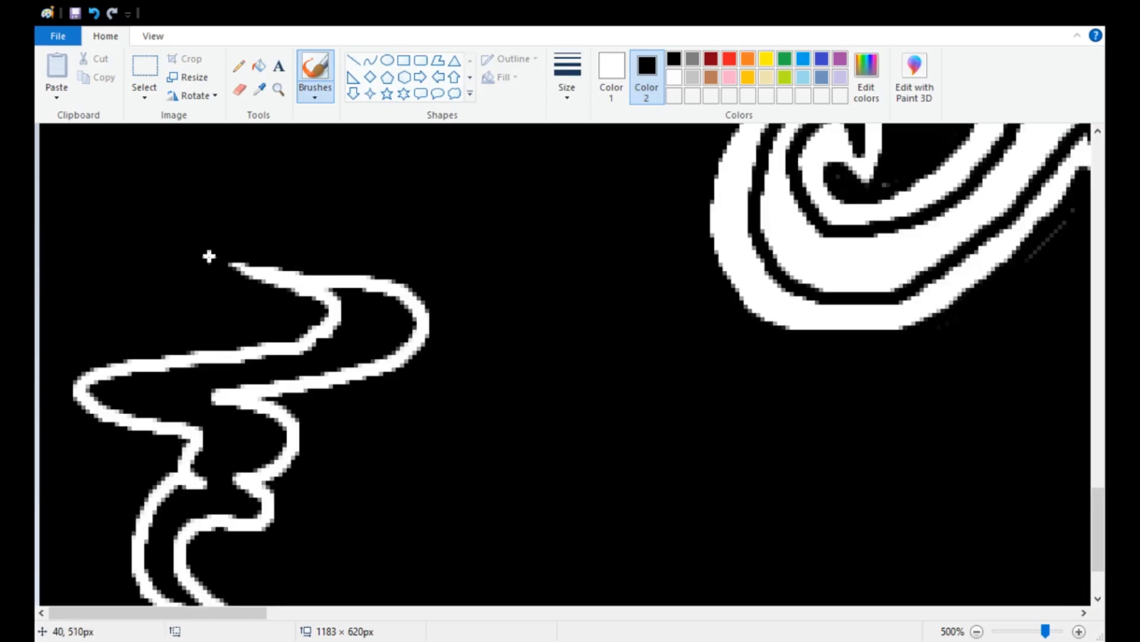
mouse_move(210, 259)
mouse_down()
mouse_move(216, 340)
mouse_move(416, 332)
mouse_move(534, 309)
mouse_move(522, 279)
mouse_move(486, 298)
mouse_up()
mouse_move(567, 210)
mouse_down()
mouse_move(581, 392)
mouse_move(594, 399)
mouse_up()
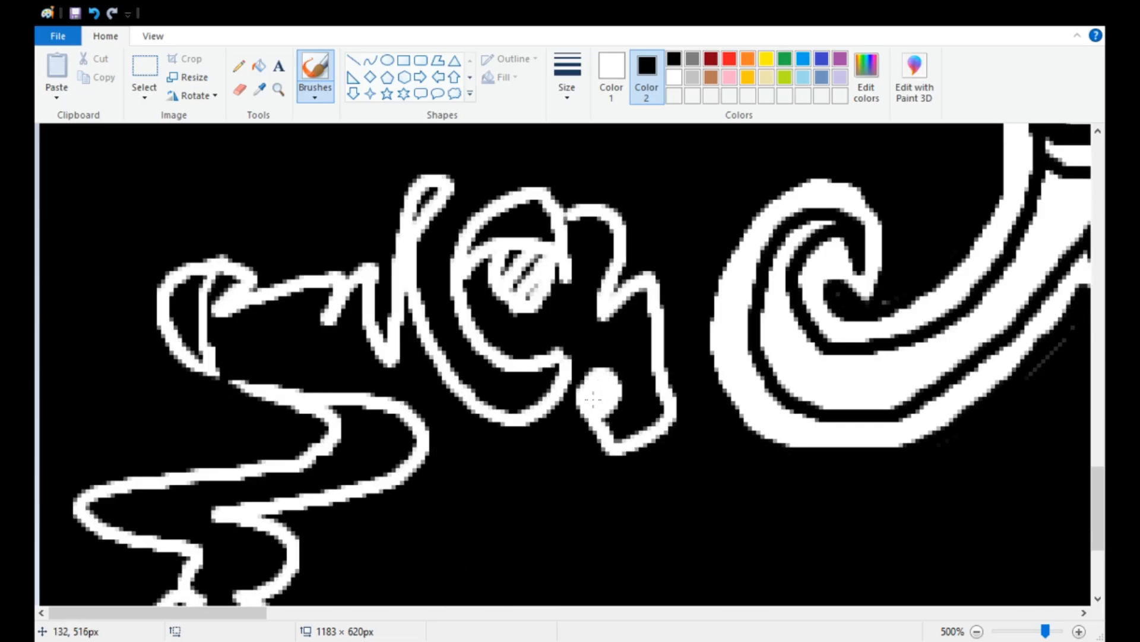
- Add teeth beneath the upper lip, a rounded chin and neck curves below the lower-left face
scroll(594, 400, down, 2)
mouse_move(265, 269)
mouse_down()
mouse_move(300, 261)
mouse_move(364, 275)
mouse_up()
mouse_move(423, 344)
mouse_down()
mouse_move(581, 335)
mouse_move(529, 383)
mouse_move(376, 399)
mouse_move(280, 480)
mouse_move(205, 597)
mouse_up()
drag(414, 471, 353, 543)
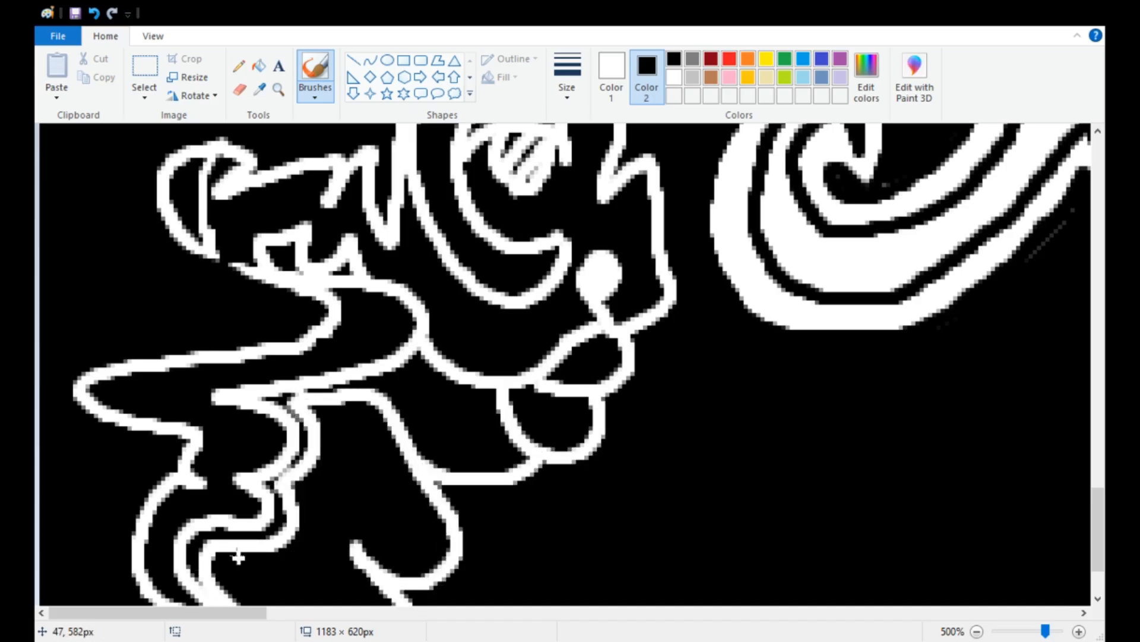
- Fill in the ribbon's lower bend with strokes, and draw a pointed fold and long curve below the chin
drag(231, 554, 222, 587)
mouse_move(459, 528)
mouse_down()
mouse_move(537, 623)
mouse_move(477, 489)
mouse_up()
drag(503, 488, 632, 641)
scroll(606, 470, up, 1)
scroll(607, 470, down, 2)
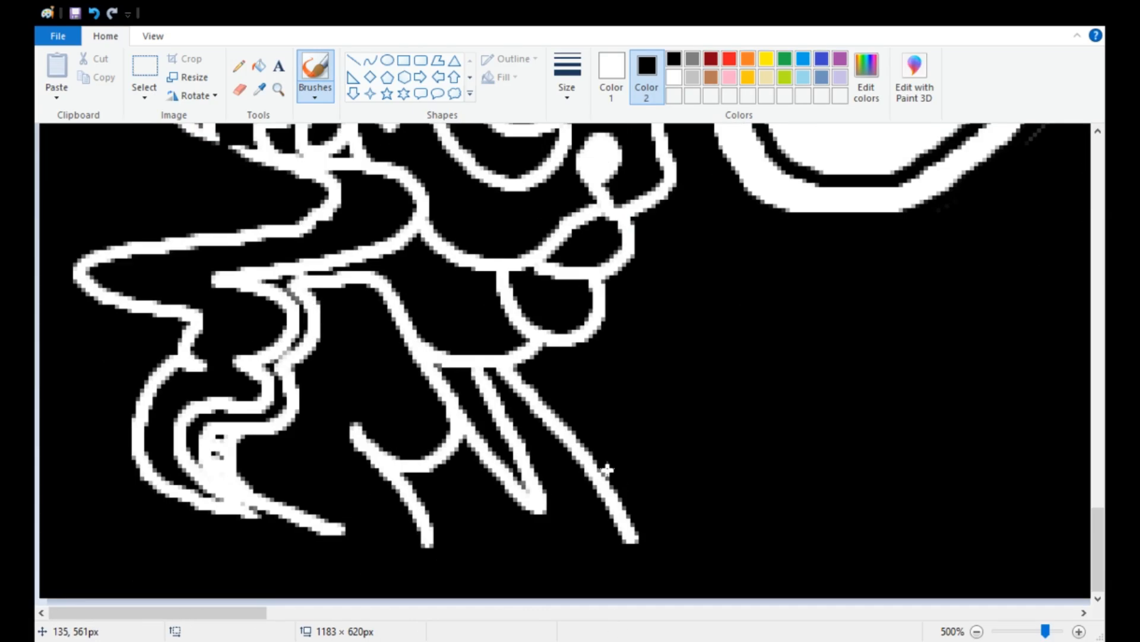
- Continue the lower-left ornament to the canvas's bottom edge with a leaf loop, branching curves and a closed body contour
drag(428, 540, 351, 596)
drag(255, 512, 175, 594)
mouse_move(306, 526)
mouse_down()
mouse_move(238, 578)
mouse_move(322, 533)
mouse_up()
drag(417, 515, 636, 539)
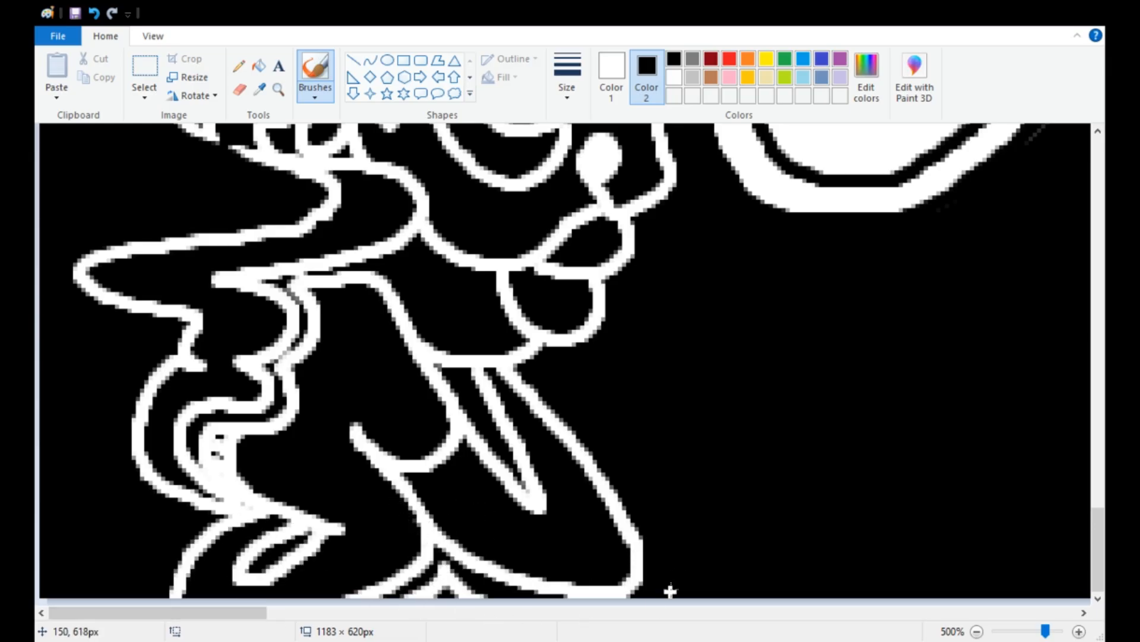
- Complete the lower-left ornament with curves that reach the canvas's left and bottom edges
scroll(669, 590, up, 3)
mouse_move(591, 321)
mouse_down()
mouse_move(612, 243)
mouse_move(351, 264)
mouse_up()
mouse_move(379, 303)
mouse_down()
mouse_move(126, 434)
mouse_move(38, 582)
mouse_up()
scroll(38, 582, down, 5)
drag(43, 306, 124, 596)
mouse_move(41, 341)
mouse_down()
mouse_move(77, 363)
mouse_move(70, 596)
mouse_up()
scroll(445, 470, up, 3)
scroll(448, 469, down, 3)
scroll(602, 418, down, 4)
scroll(778, 372, down, 1)
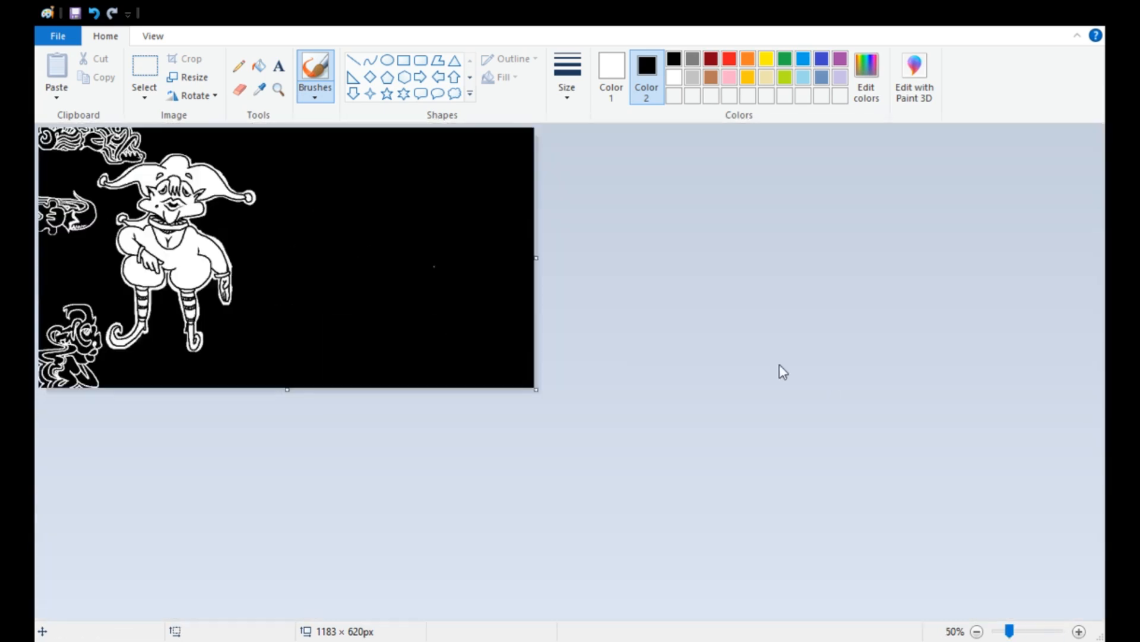
- Draw a white hooded head with a beak-like mouth and a pointed wing near the canvas's upper edge, right of the jester
scroll(499, 275, up, 5)
mouse_move(521, 172)
mouse_down()
mouse_move(433, 493)
mouse_move(444, 306)
mouse_move(547, 177)
mouse_up()
mouse_move(438, 345)
mouse_down()
mouse_move(535, 385)
mouse_move(552, 186)
mouse_up()
mouse_move(607, 279)
mouse_down()
mouse_move(523, 281)
mouse_move(504, 314)
mouse_up()
scroll(594, 341, down, 2)
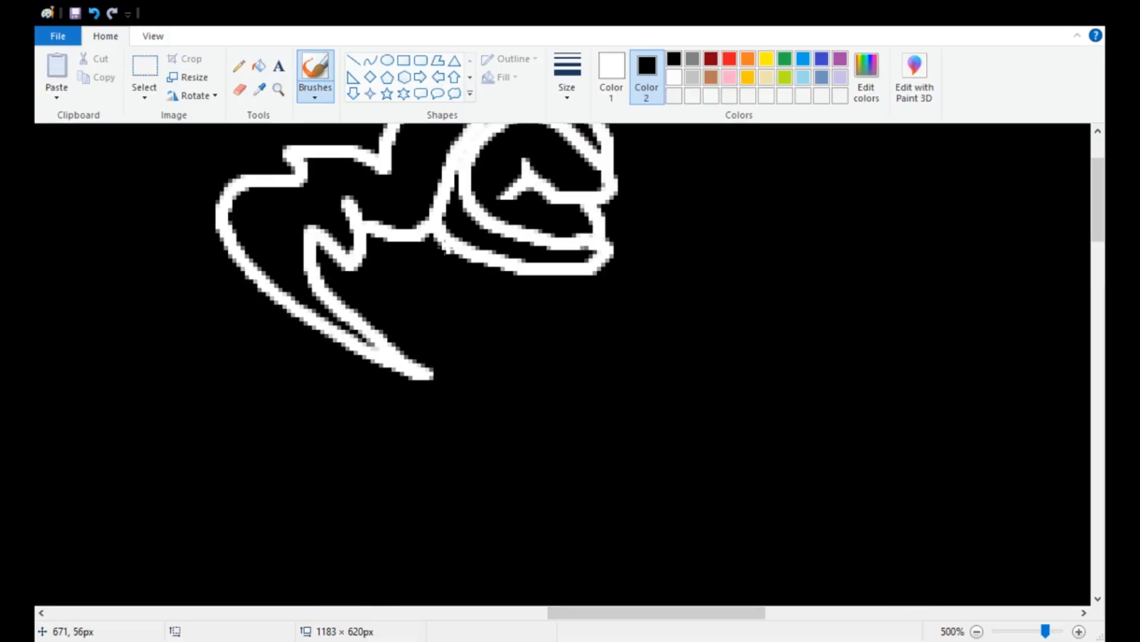
- Draw a long neck with an inner arch, a teardrop and two rounded lobes under the hooded head, undoing the stray tail line
mouse_move(428, 241)
mouse_down()
mouse_move(517, 325)
mouse_move(579, 279)
mouse_up()
scroll(579, 279, down, 2)
mouse_move(440, 327)
mouse_down()
mouse_move(463, 446)
mouse_move(531, 360)
mouse_move(621, 338)
mouse_up()
mouse_move(535, 386)
mouse_down()
mouse_move(533, 301)
mouse_move(526, 335)
mouse_move(513, 329)
mouse_move(530, 338)
mouse_move(539, 289)
mouse_move(563, 281)
mouse_move(513, 259)
mouse_move(518, 294)
mouse_up()
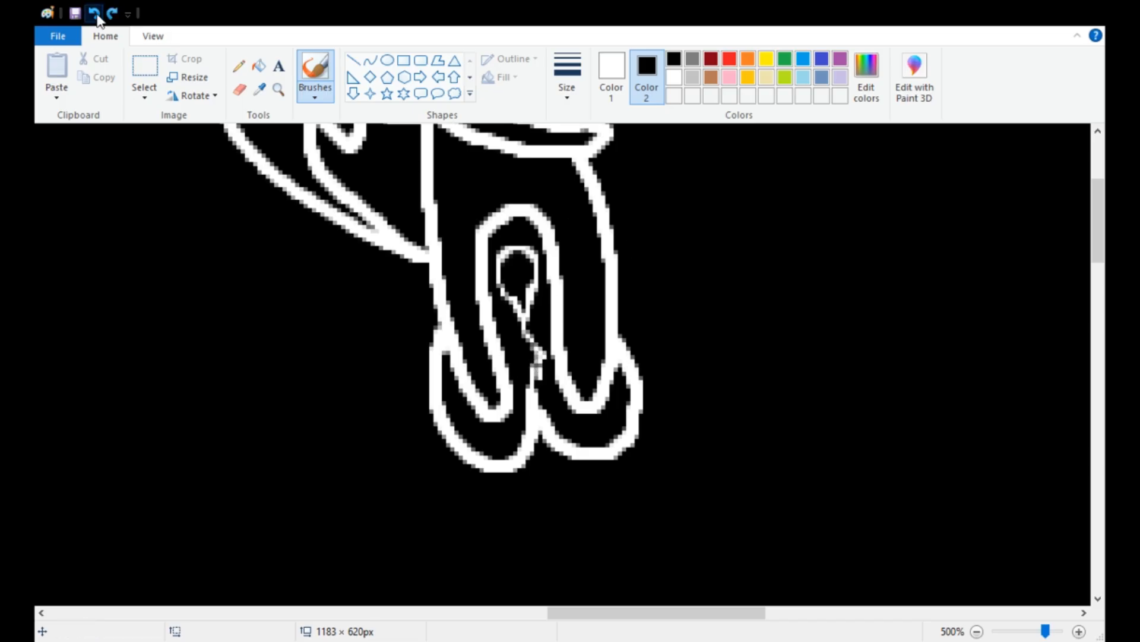
scroll(529, 330, up, 5)
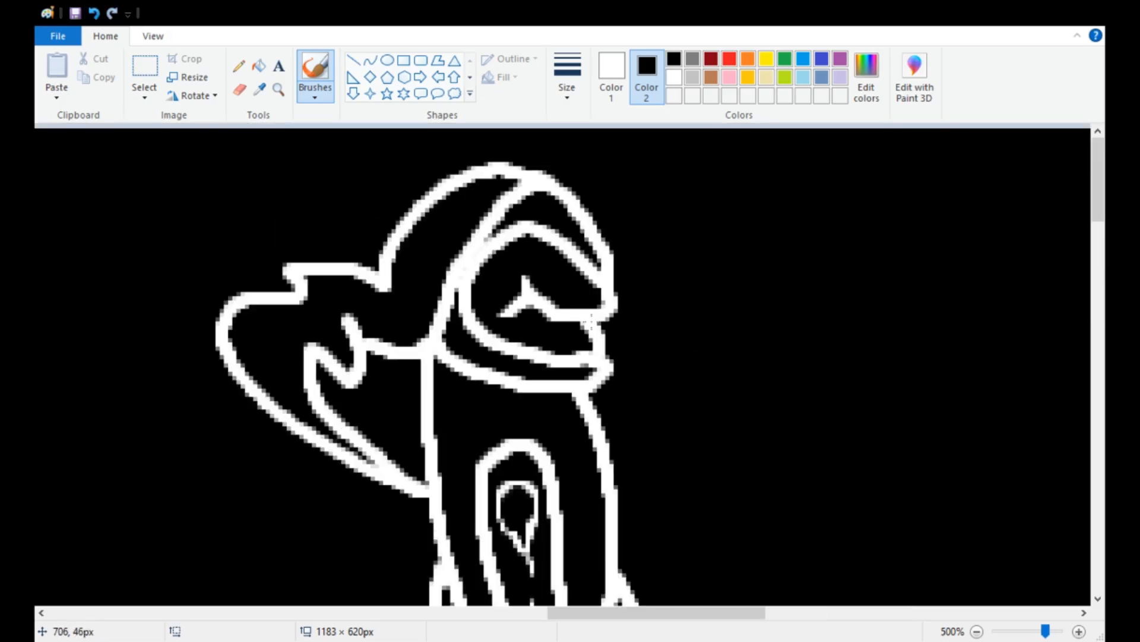
- Draw a zigzag line and a large hooked crescent below the neck's lobes, undoing the stray stroke at its tip
scroll(515, 423, down, 2)
scroll(661, 376, down, 6)
scroll(662, 377, up, 3)
mouse_move(499, 356)
mouse_down()
mouse_move(292, 338)
mouse_move(260, 453)
mouse_move(547, 497)
mouse_up()
drag(351, 376, 376, 397)
key(ctrl+z)
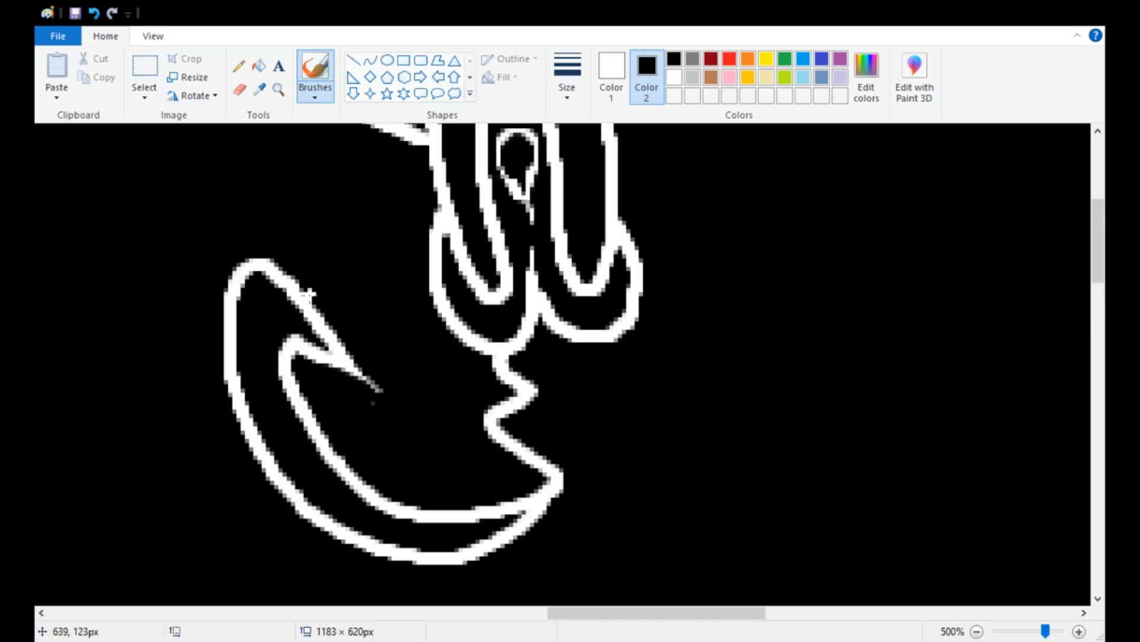
mouse_move(268, 261)
mouse_down()
mouse_move(400, 401)
mouse_move(378, 390)
mouse_up()
- Draw overlapping finger-like lobes between the crescent's tip and the neck
scroll(387, 389, up, 3)
mouse_move(315, 360)
mouse_down()
mouse_move(399, 359)
mouse_move(428, 498)
mouse_up()
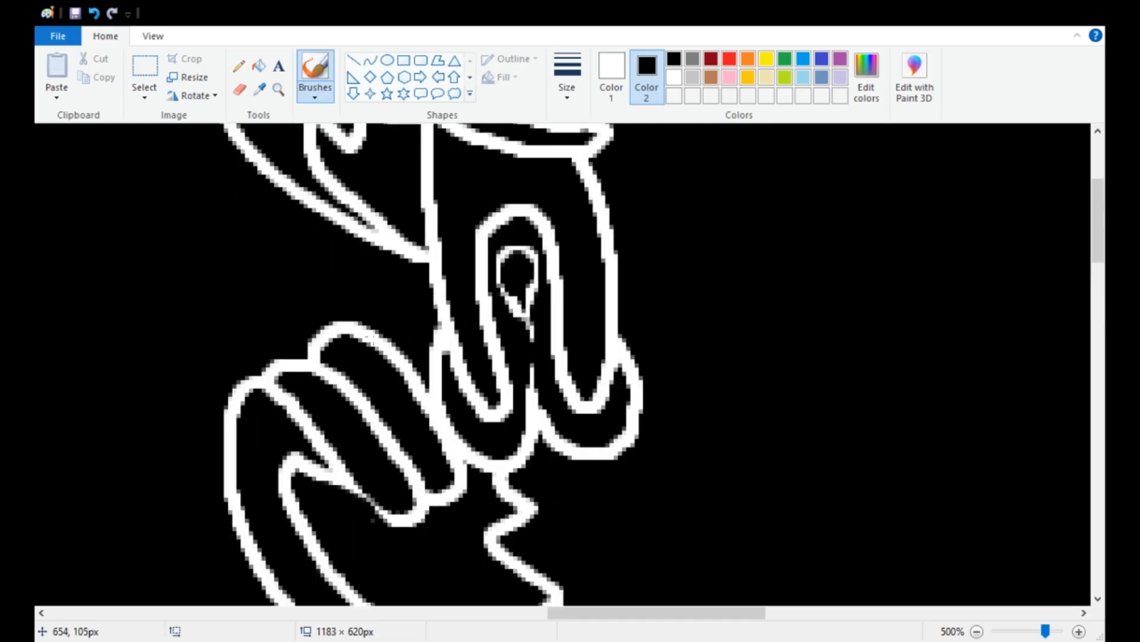
drag(371, 337, 429, 355)
scroll(410, 313, down, 2)
mouse_move(403, 292)
mouse_down()
mouse_move(347, 300)
mouse_move(463, 307)
mouse_move(382, 318)
mouse_move(460, 357)
mouse_move(386, 283)
mouse_move(419, 271)
mouse_up()
- Add short hatching strokes between the pointed wing and the neck
scroll(386, 333, up, 2)
scroll(373, 327, down, 1)
scroll(362, 347, up, 2)
drag(408, 276, 397, 308)
drag(421, 283, 416, 321)
scroll(280, 206, down, 1)
scroll(287, 267, up, 2)
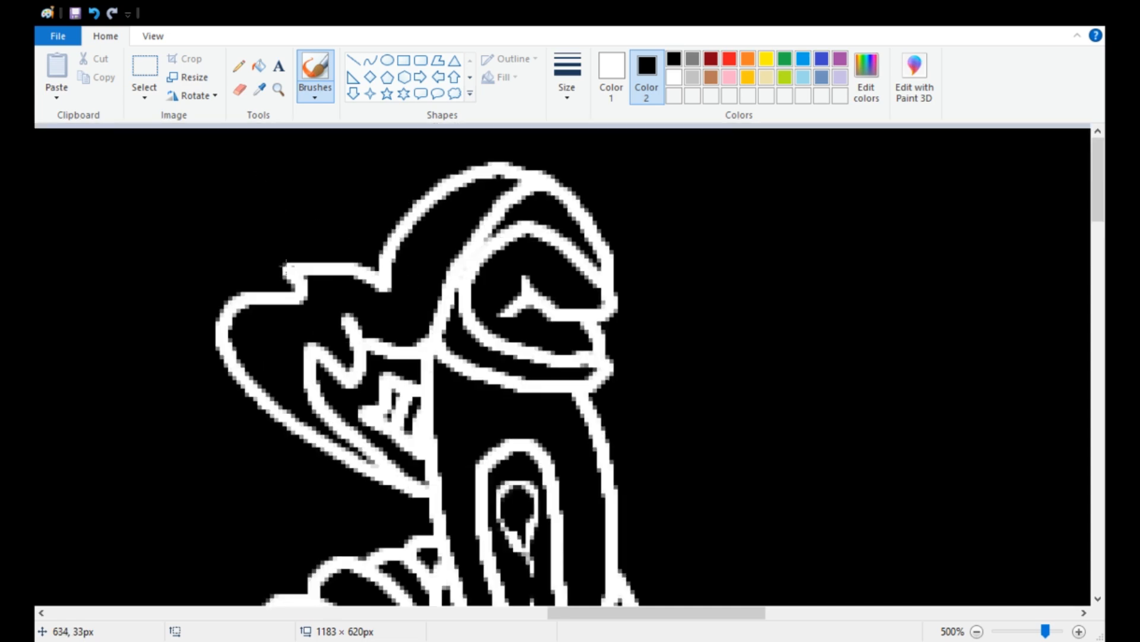
- Draw layered curves and loops above the hood up to the canvas's upper edge, filling the small fold in white
mouse_move(287, 267)
mouse_down()
mouse_move(300, 185)
mouse_move(340, 233)
mouse_up()
mouse_move(321, 193)
mouse_down()
mouse_move(508, 156)
mouse_move(533, 170)
mouse_up()
drag(302, 262, 362, 272)
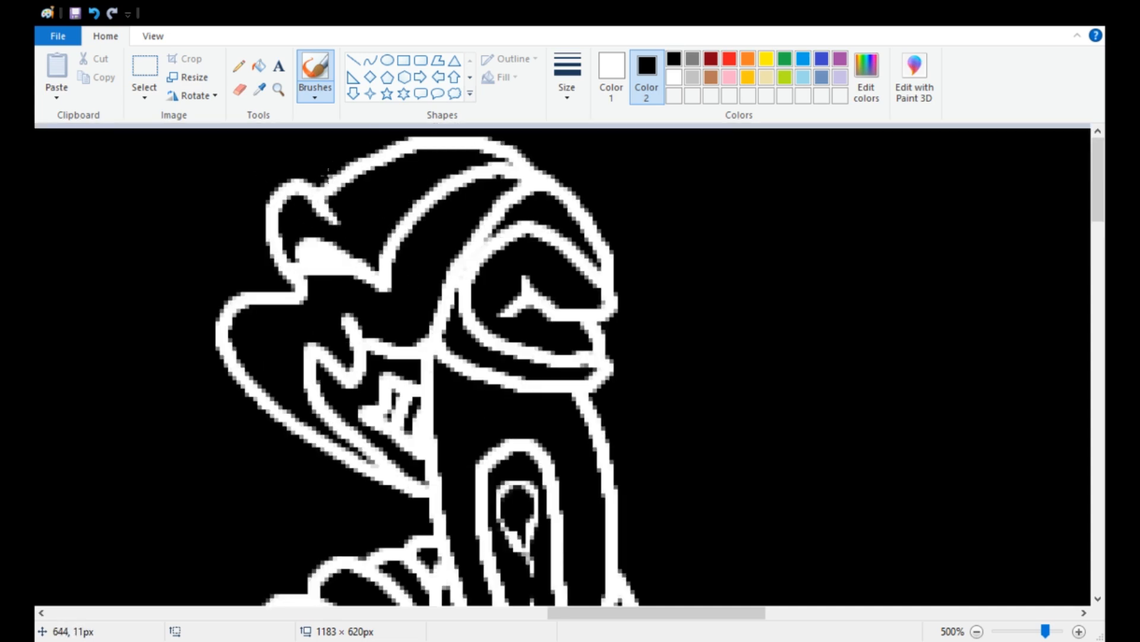
mouse_move(328, 176)
mouse_down()
mouse_move(465, 132)
mouse_move(553, 175)
mouse_move(573, 147)
mouse_up()
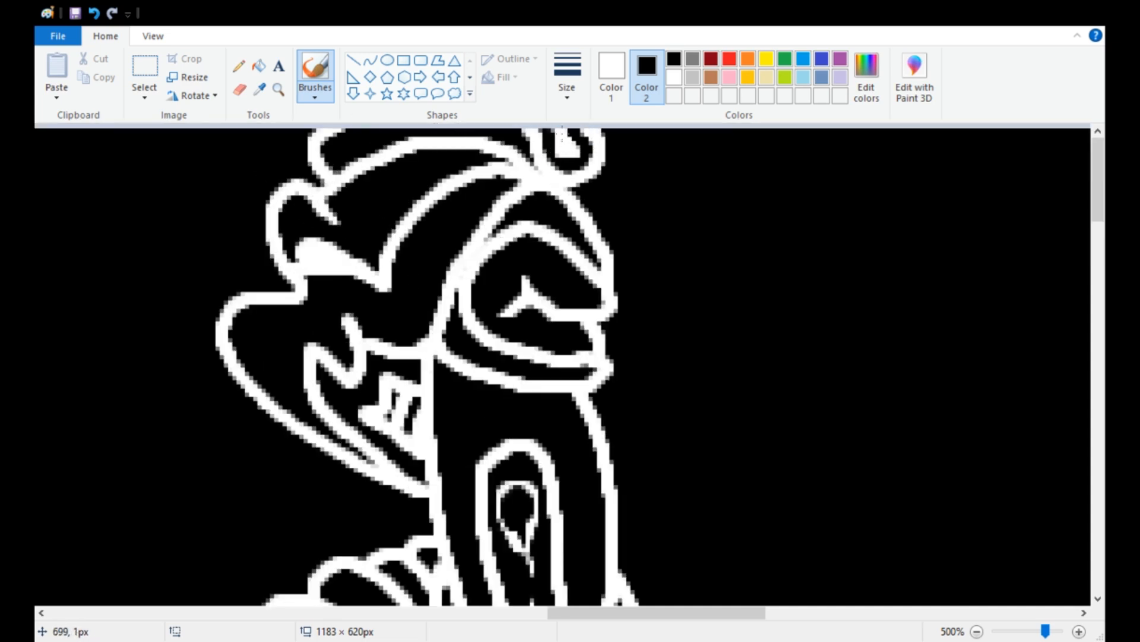
- Draw a long white-filled crest extending sideways from the hood, with a curled tip and a hatched underside
mouse_move(597, 205)
mouse_down()
mouse_move(627, 157)
mouse_move(921, 209)
mouse_up()
drag(672, 241, 921, 208)
mouse_move(689, 250)
mouse_down()
mouse_move(792, 196)
mouse_move(722, 243)
mouse_move(900, 199)
mouse_up()
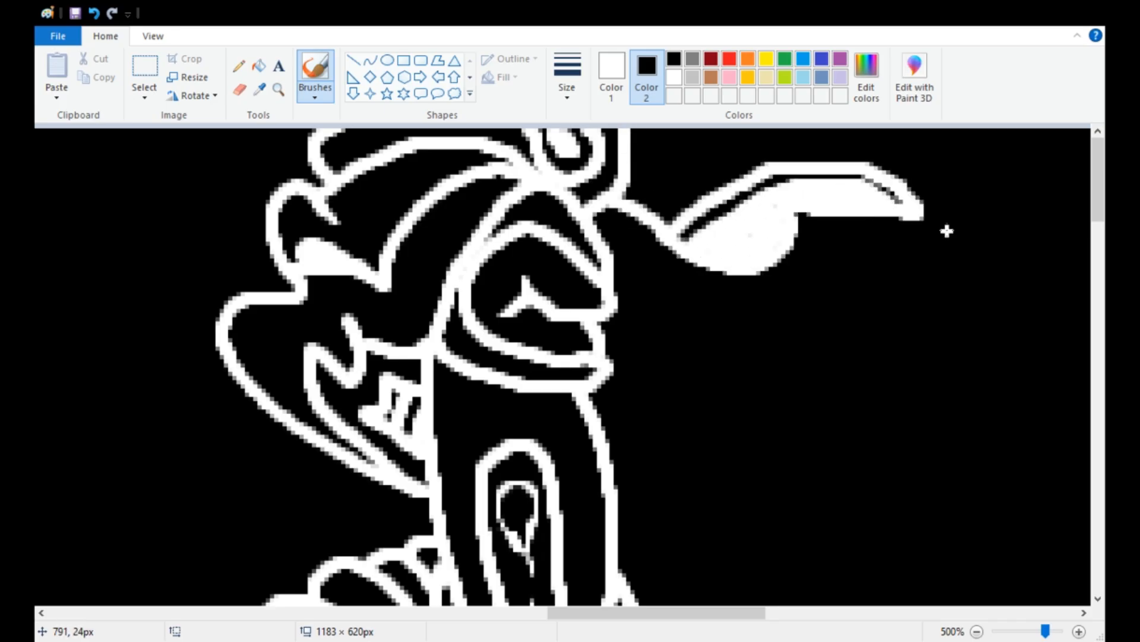
mouse_move(749, 306)
mouse_down()
mouse_move(838, 244)
mouse_move(892, 252)
mouse_move(746, 315)
mouse_move(606, 239)
mouse_up()
mouse_move(708, 286)
mouse_down()
mouse_move(628, 230)
mouse_move(665, 306)
mouse_move(704, 342)
mouse_move(943, 213)
mouse_up()
- Draw a column of overlapping rounded lobes with a wavy outer contour beside the neck, below the crest
scroll(748, 314, down, 3)
mouse_move(692, 237)
mouse_down()
mouse_move(622, 289)
mouse_move(642, 525)
mouse_up()
drag(674, 438, 695, 504)
mouse_move(704, 417)
mouse_down()
mouse_move(744, 377)
mouse_move(689, 299)
mouse_move(661, 290)
mouse_move(763, 294)
mouse_move(793, 463)
mouse_move(579, 594)
mouse_up()
- Draw a parallel zigzag line down the figure's edge and a double teardrop loop beneath the crescent
scroll(580, 594, down, 3)
mouse_move(529, 348)
mouse_down()
mouse_move(570, 398)
mouse_move(579, 465)
mouse_move(481, 585)
mouse_up()
scroll(481, 585, down, 3)
mouse_move(485, 354)
mouse_down()
mouse_move(281, 357)
mouse_move(531, 351)
mouse_move(597, 257)
mouse_up()
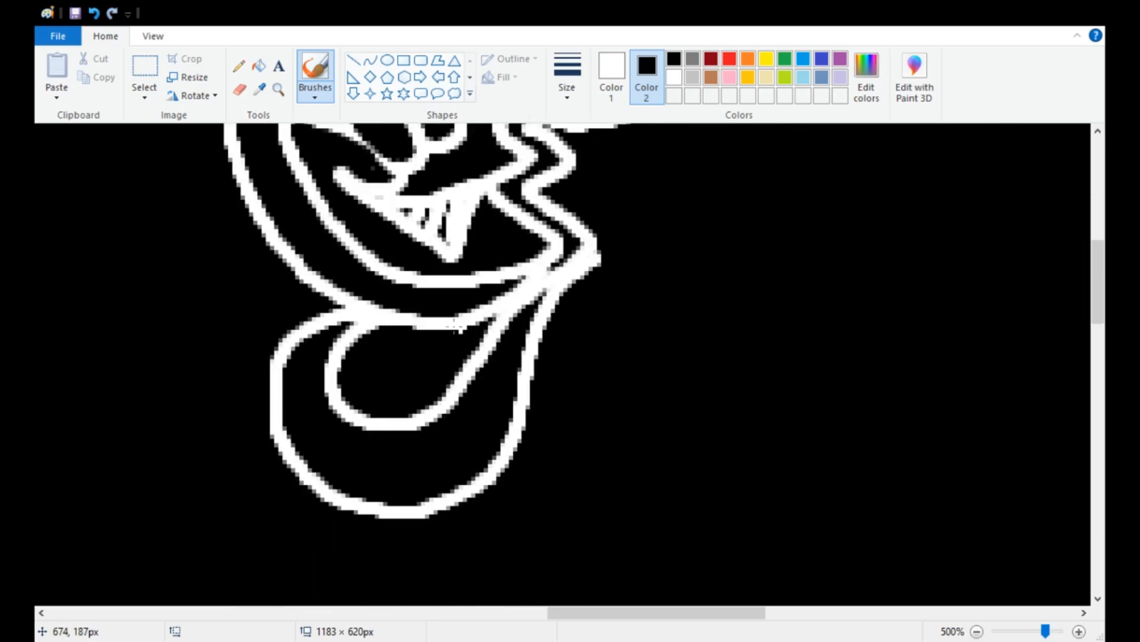
- Add short radiating strokes between the teardrop's two outlines and a smaller teardrop inside it
drag(315, 338, 333, 347)
drag(285, 380, 324, 383)
drag(291, 425, 330, 404)
drag(324, 454, 342, 425)
drag(353, 460, 359, 436)
drag(378, 459, 381, 443)
drag(472, 312, 372, 389)
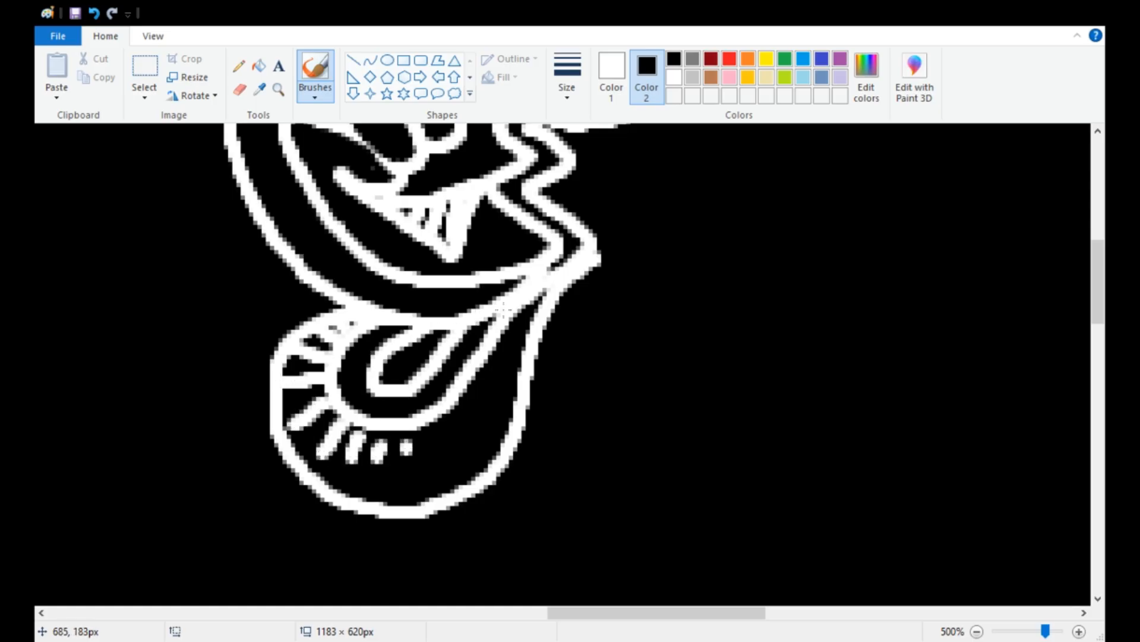
drag(442, 339, 380, 381)
- Fill the crescent-shaped strip between the neck and the column of rounded lobes with white
scroll(736, 361, up, 5)
scroll(736, 361, down, 2)
drag(641, 202, 659, 291)
scroll(654, 338, up, 2)
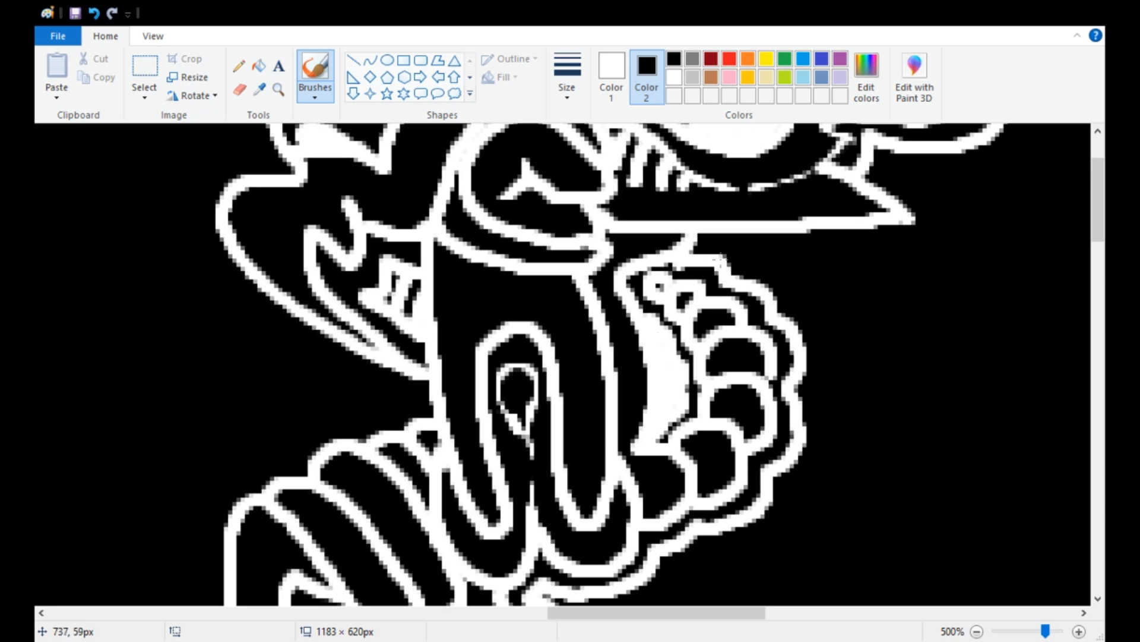
- Draw a drooping tongue-like flap under the crest's tip and fill the gap above the rounded lobes in white
mouse_move(725, 267)
mouse_down()
mouse_move(867, 256)
mouse_move(914, 240)
mouse_move(820, 352)
mouse_move(866, 376)
mouse_move(967, 199)
mouse_move(903, 322)
mouse_move(903, 267)
mouse_move(866, 291)
mouse_move(902, 277)
mouse_up()
scroll(834, 322, up, 2)
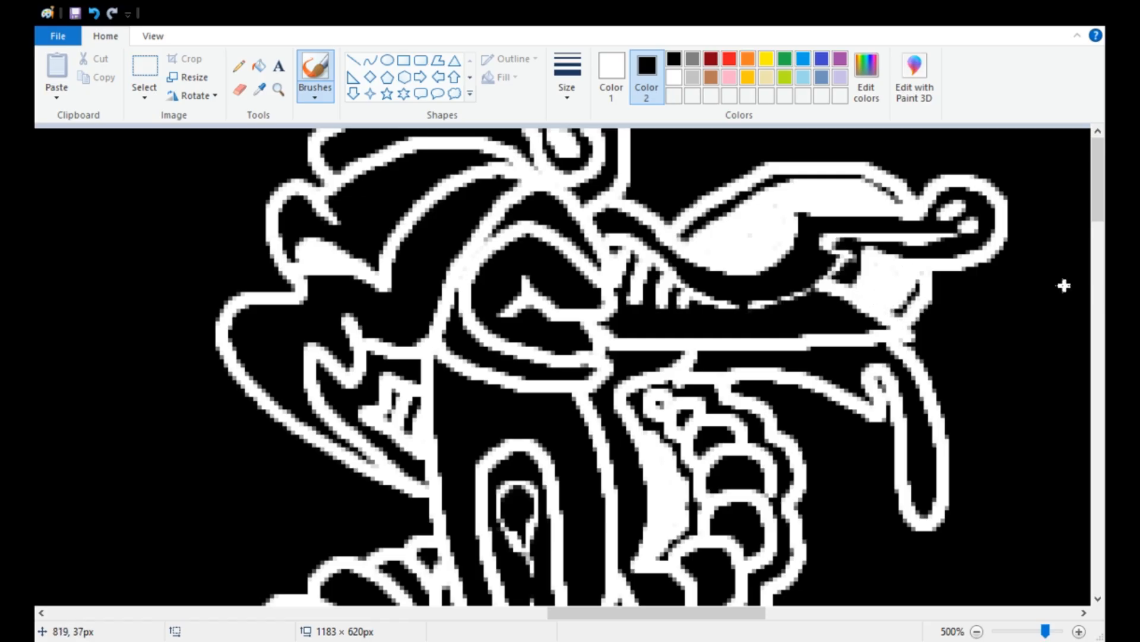
scroll(840, 237, down, 4)
scroll(841, 386, up, 4)
mouse_move(841, 387)
mouse_down()
mouse_move(786, 416)
mouse_move(787, 382)
mouse_move(761, 397)
mouse_up()
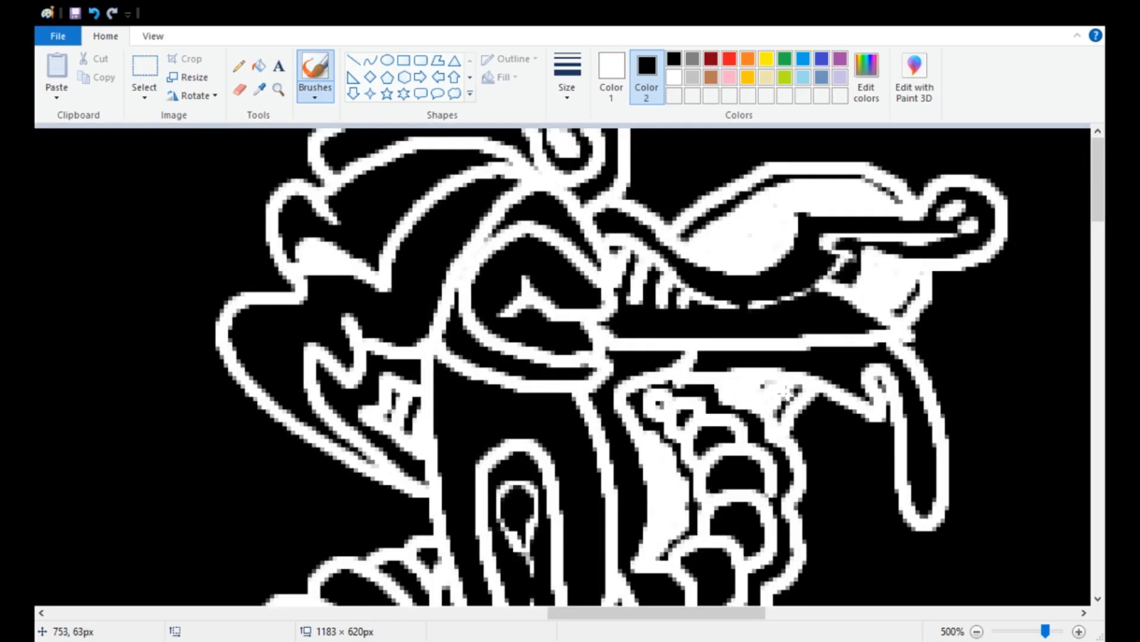
- Extend the figure downward with long tapering contour lines below its loops
scroll(526, 376, down, 4)
scroll(865, 417, up, 2)
mouse_move(729, 234)
mouse_down()
mouse_move(737, 285)
mouse_move(586, 485)
mouse_move(569, 380)
mouse_up()
scroll(569, 381, down, 2)
scroll(582, 359, down, 2)
drag(582, 249, 636, 478)
mouse_move(586, 279)
mouse_down()
mouse_move(618, 481)
mouse_move(634, 493)
mouse_up()
scroll(635, 493, down, 2)
mouse_move(662, 285)
mouse_down()
mouse_move(596, 373)
mouse_move(571, 247)
mouse_up()
- Draw a lobed bulb on a curved stem that ends in a zigzag-toothed cup, undoing the last stroke
scroll(570, 246, up, 2)
mouse_move(561, 368)
mouse_down()
mouse_move(538, 300)
mouse_move(570, 134)
mouse_up()
scroll(570, 134, up, 3)
mouse_move(510, 368)
mouse_down()
mouse_move(555, 356)
mouse_move(548, 225)
mouse_up()
scroll(547, 225, up, 3)
mouse_move(549, 470)
mouse_down()
mouse_move(504, 379)
mouse_move(542, 276)
mouse_up()
scroll(609, 221, up, 2)
mouse_move(584, 232)
mouse_down()
mouse_move(609, 221)
mouse_move(529, 408)
mouse_move(529, 337)
mouse_move(555, 307)
mouse_up()
scroll(606, 225, down, 9)
drag(543, 273, 469, 309)
click(94, 13)
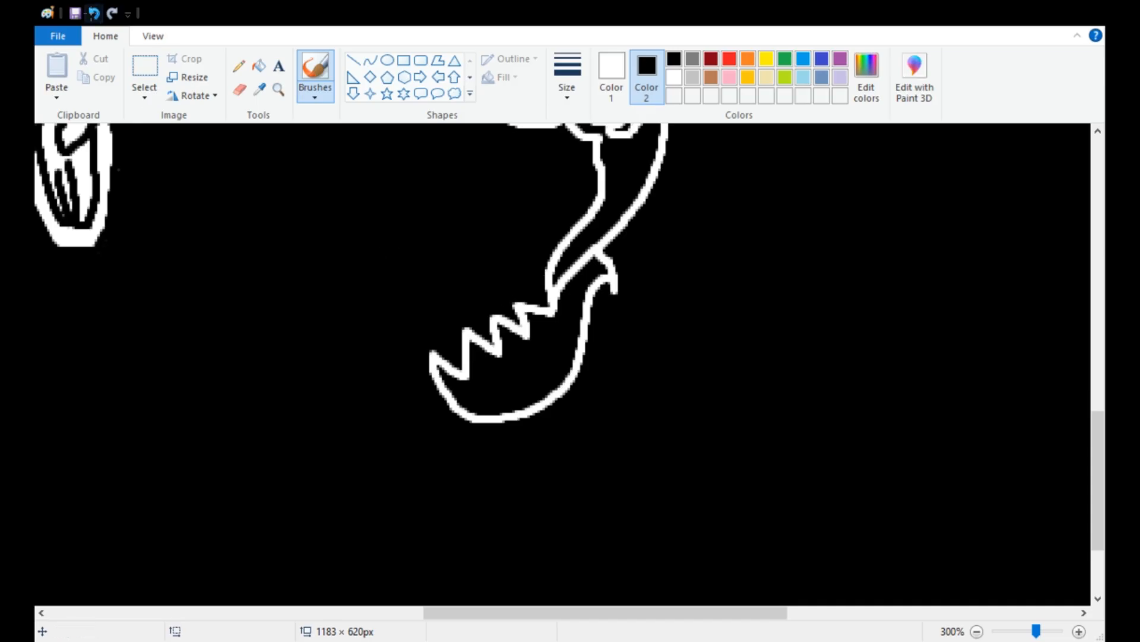
- Draw rounded fingers above the zigzag edge and a bent arm with a pointed elbow below the fist
mouse_move(432, 359)
mouse_down()
mouse_move(469, 291)
mouse_move(534, 272)
mouse_move(549, 294)
mouse_up()
mouse_move(468, 418)
mouse_down()
mouse_move(473, 549)
mouse_move(497, 425)
mouse_move(528, 419)
mouse_up()
scroll(582, 434, down, 2)
mouse_move(392, 434)
mouse_down()
mouse_move(337, 473)
mouse_move(439, 599)
mouse_up()
mouse_move(411, 444)
mouse_down()
mouse_move(433, 468)
mouse_move(483, 487)
mouse_up()
mouse_move(454, 439)
mouse_down()
mouse_move(373, 500)
mouse_move(528, 597)
mouse_up()
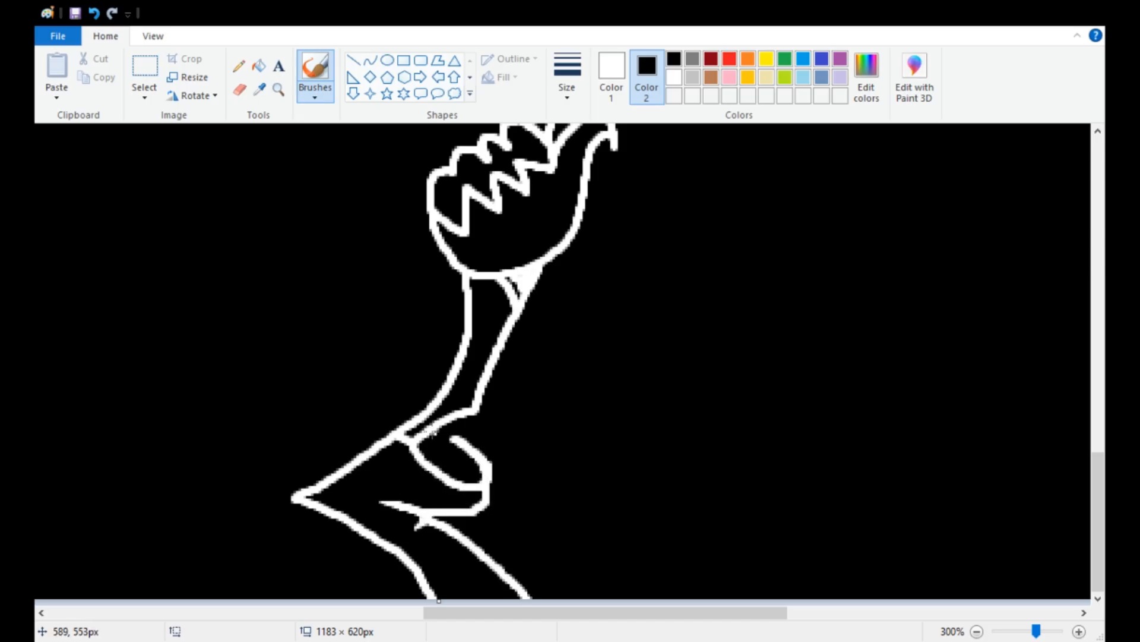
- Draw a tall double arch beside the bent arm with a hatched vertical strip inside it
scroll(428, 457, down, 4)
scroll(418, 608, up, 2)
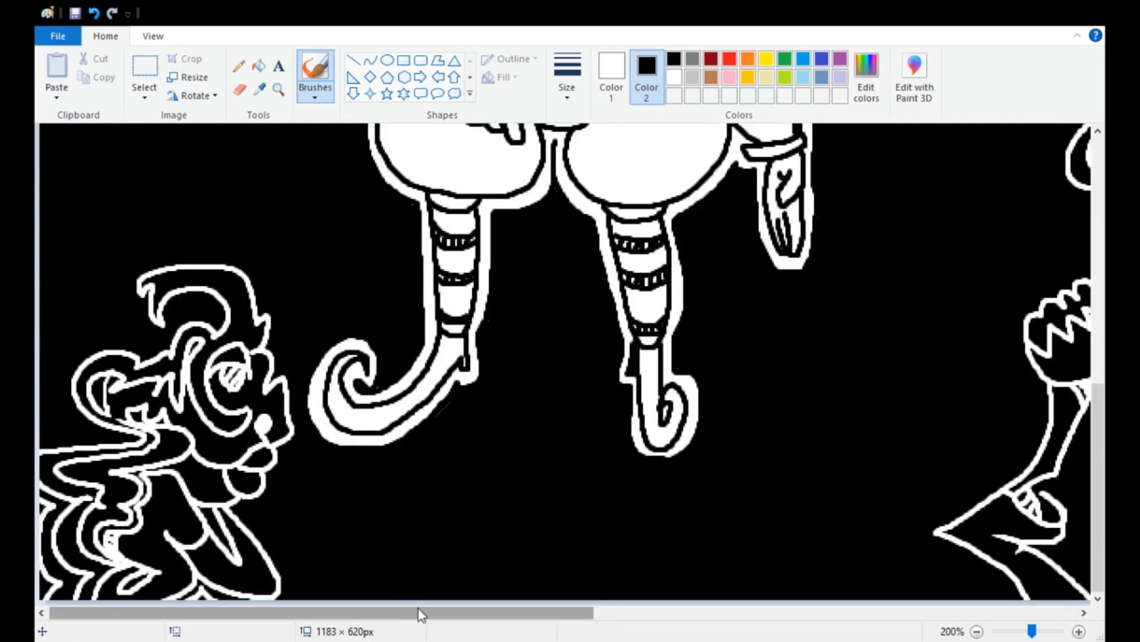
click(418, 609)
mouse_move(371, 473)
mouse_down()
mouse_move(410, 406)
mouse_move(364, 524)
mouse_up()
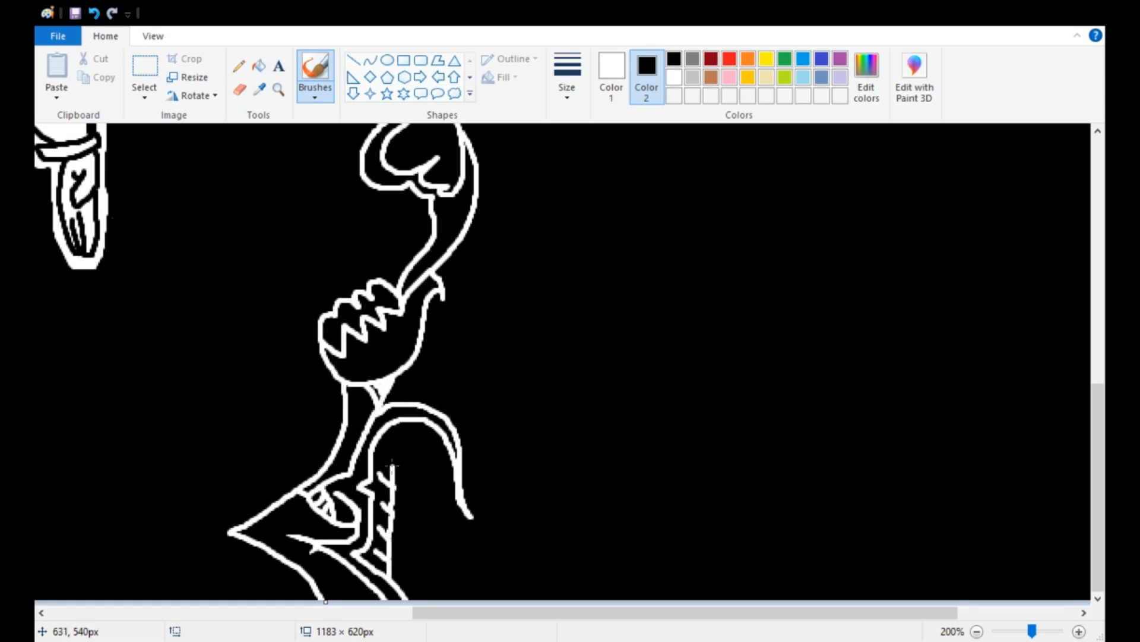
scroll(571, 355, up, 1)
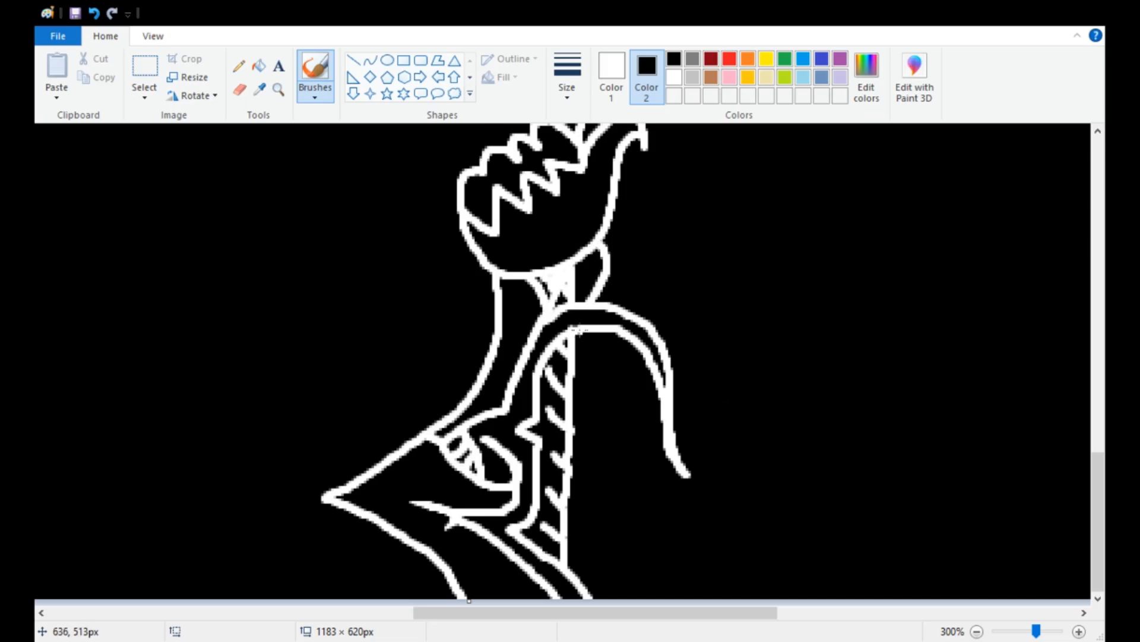
- Draw a spiral with a white-filled centre inside the arch and a curved line beside the wrist
mouse_move(580, 329)
mouse_down()
mouse_move(642, 375)
mouse_move(614, 364)
mouse_up()
drag(579, 442, 652, 382)
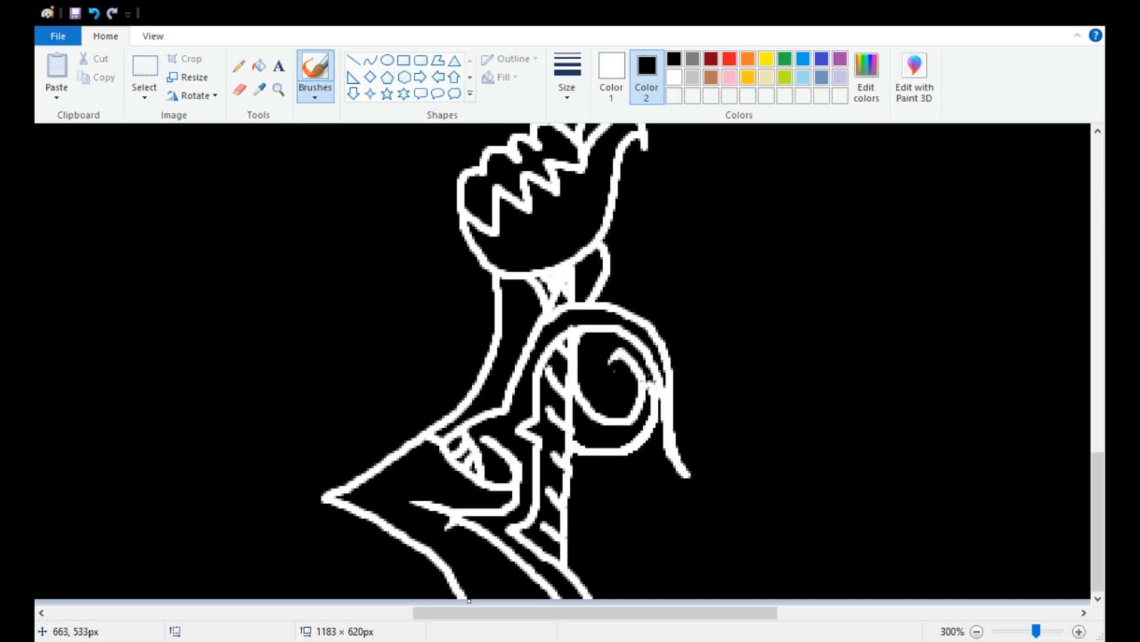
drag(610, 220, 615, 306)
drag(594, 331, 612, 386)
- Sweep an outer line around the arch into a scalloped edge, and add stacked long lobes and a small barred block below
mouse_move(624, 291)
mouse_down()
mouse_move(736, 478)
mouse_move(779, 468)
mouse_up()
mouse_move(573, 475)
mouse_down()
mouse_move(640, 472)
mouse_move(796, 512)
mouse_move(758, 424)
mouse_up()
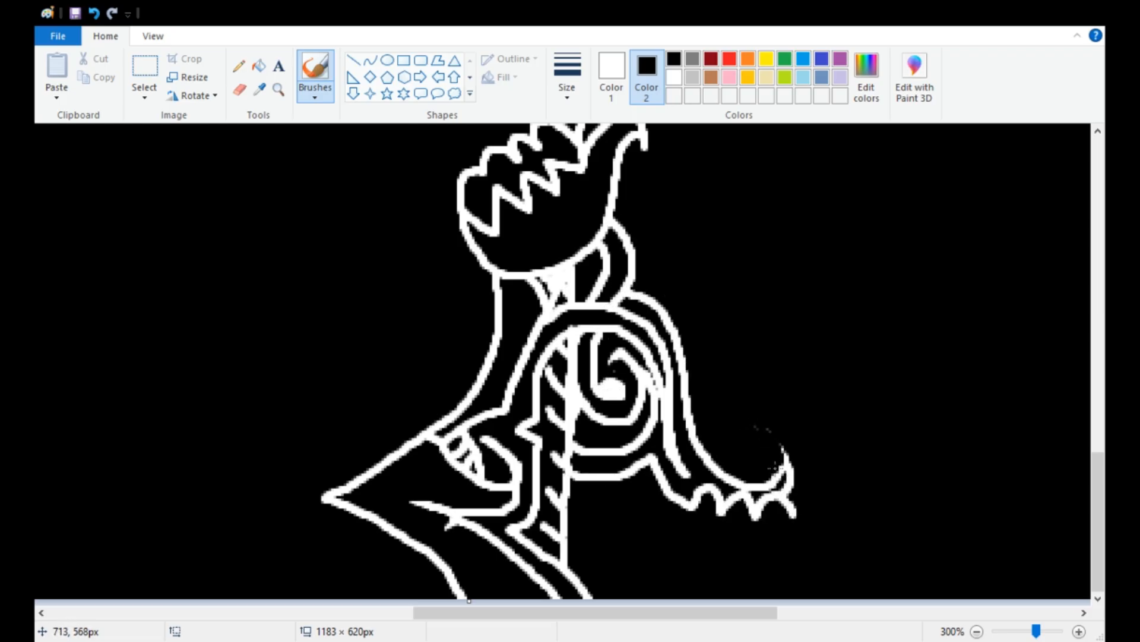
mouse_move(796, 515)
mouse_down()
mouse_move(731, 535)
mouse_move(794, 556)
mouse_move(779, 576)
mouse_move(680, 592)
mouse_up()
drag(654, 517, 578, 499)
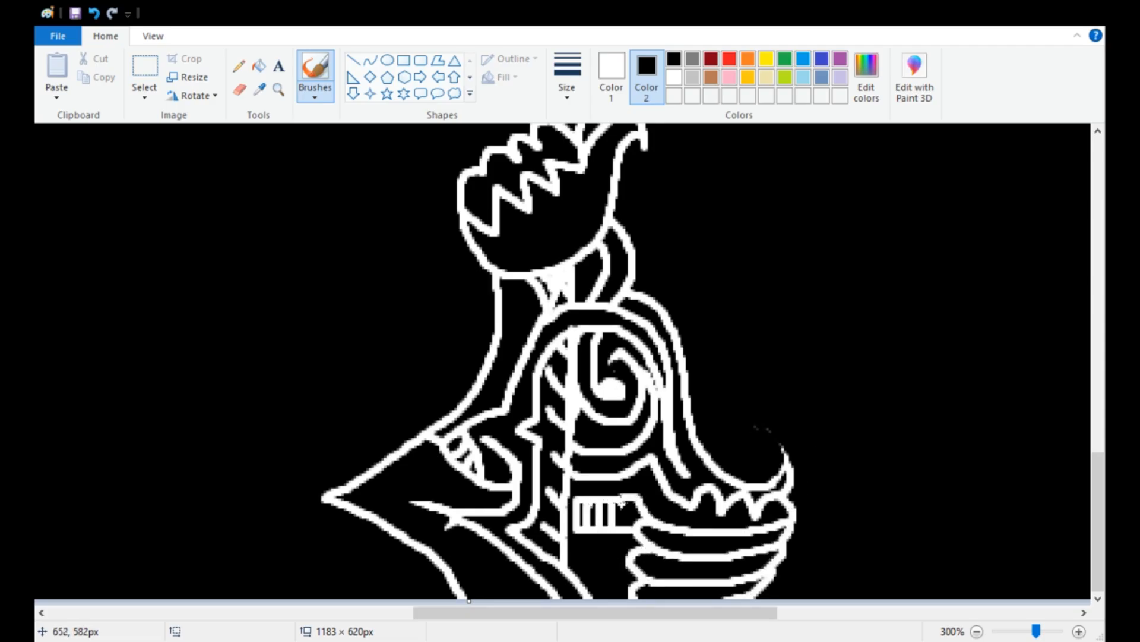
- Draw flowing contours from the fist into a long rounded lower jaw, with a wavy throat line below it
mouse_move(621, 193)
mouse_down()
mouse_move(689, 279)
mouse_move(858, 390)
mouse_up()
scroll(722, 277, up, 2)
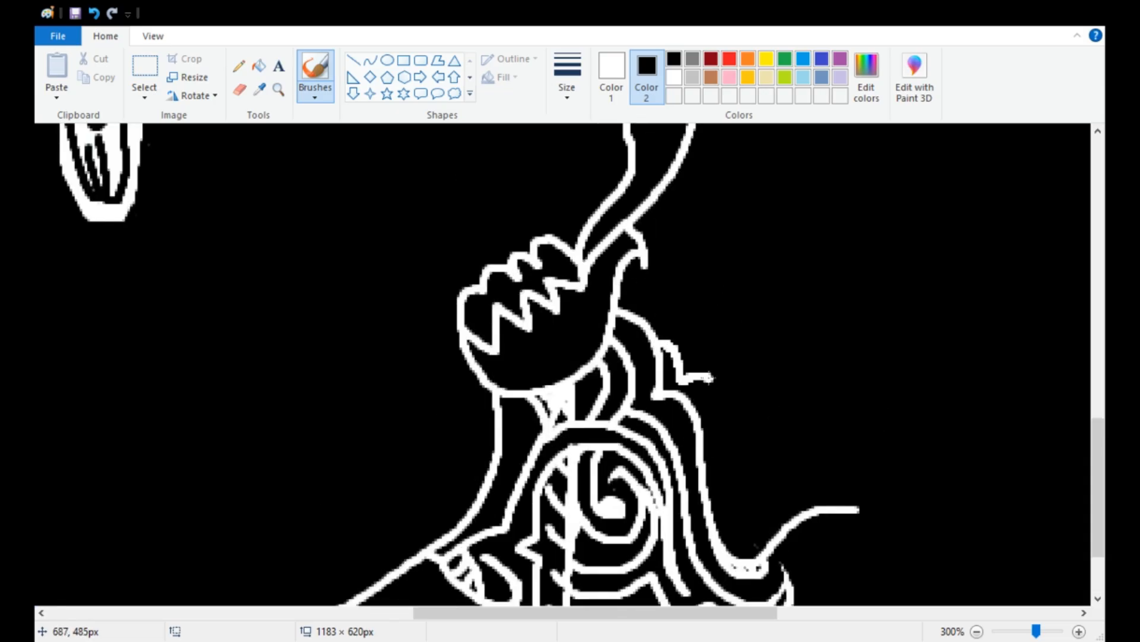
mouse_move(769, 505)
mouse_down()
mouse_move(884, 499)
mouse_move(858, 511)
mouse_up()
scroll(784, 422, down, 2)
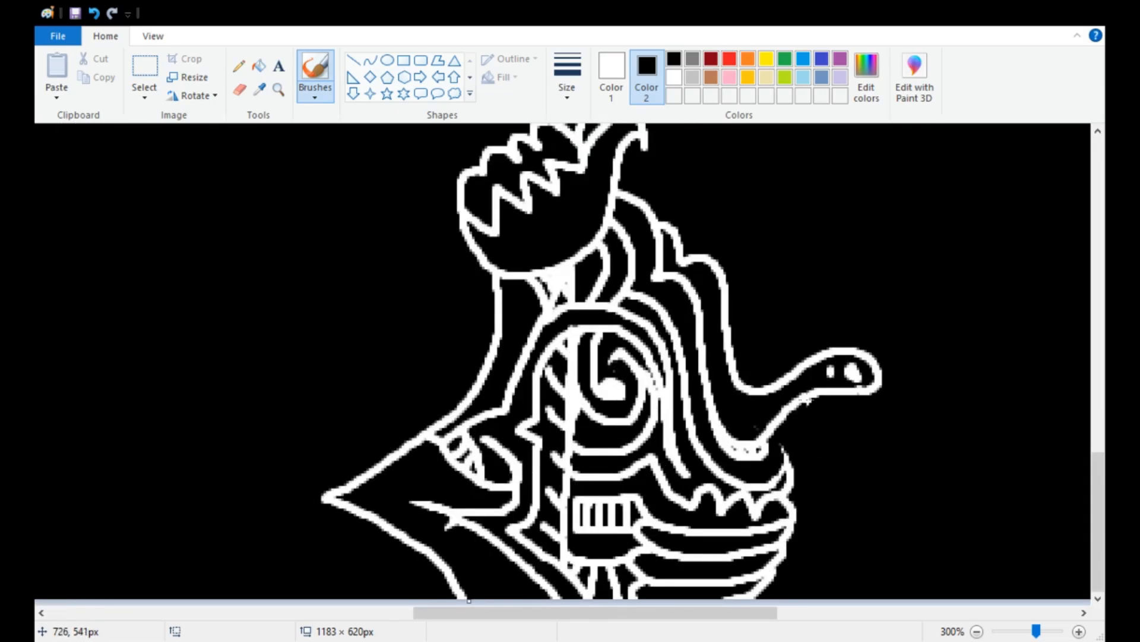
drag(808, 402, 788, 594)
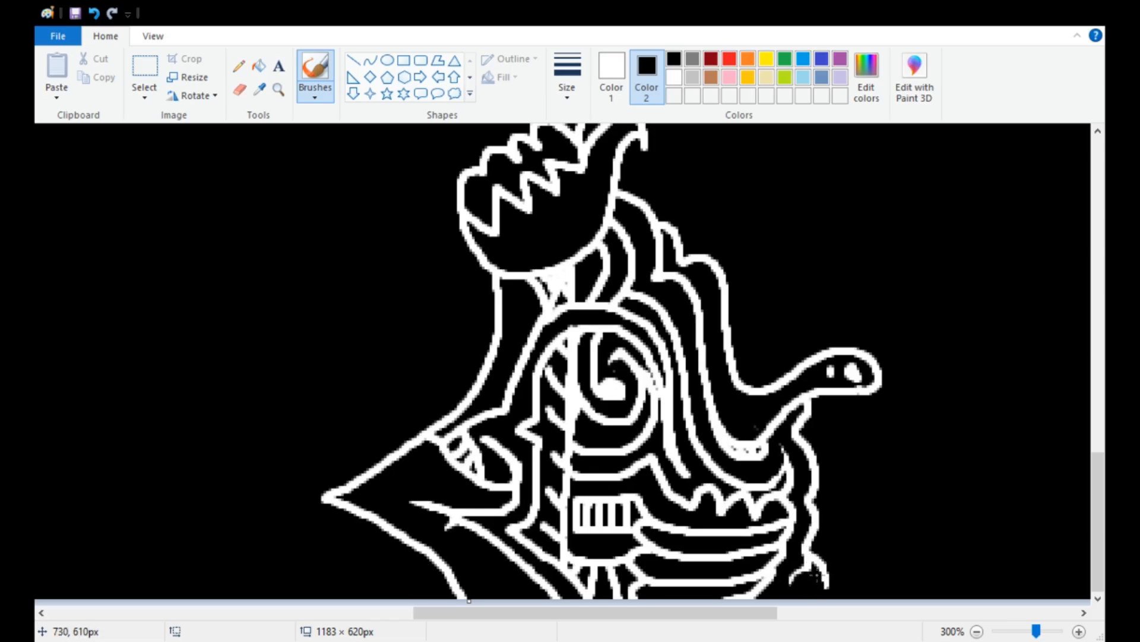
drag(826, 562, 897, 599)
- Draw a curved double-lined horn, a brow and an eye socket with a ribbed lower lid above the jaw
scroll(920, 458, up, 2)
mouse_move(687, 362)
mouse_down()
mouse_move(856, 238)
mouse_move(796, 238)
mouse_move(692, 348)
mouse_up()
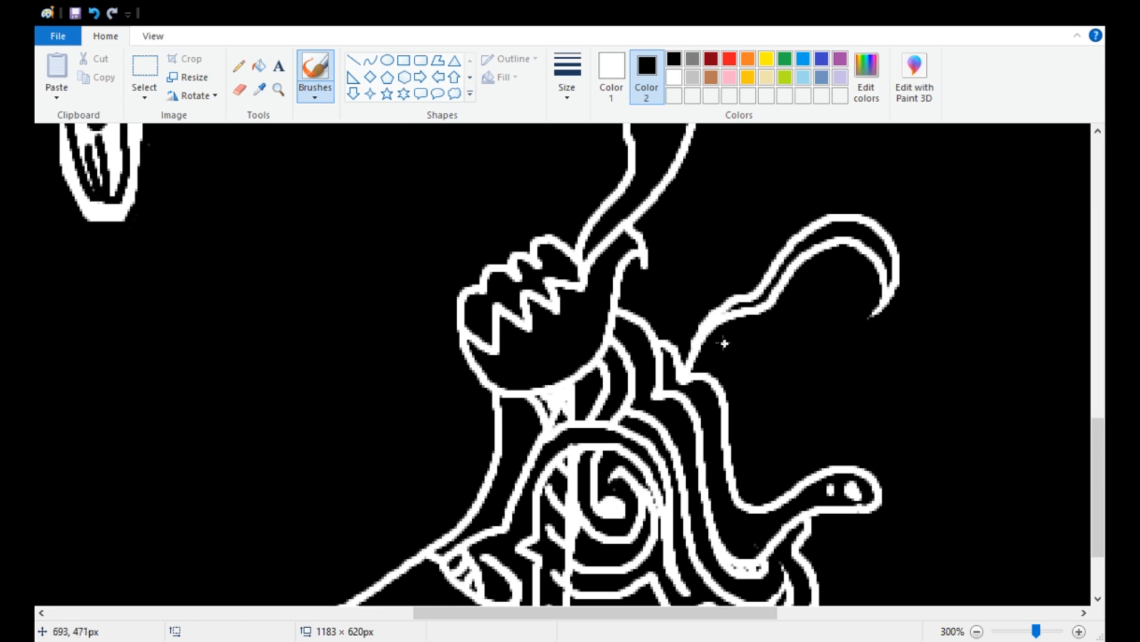
mouse_move(753, 311)
mouse_down()
mouse_move(817, 336)
mouse_move(726, 391)
mouse_up()
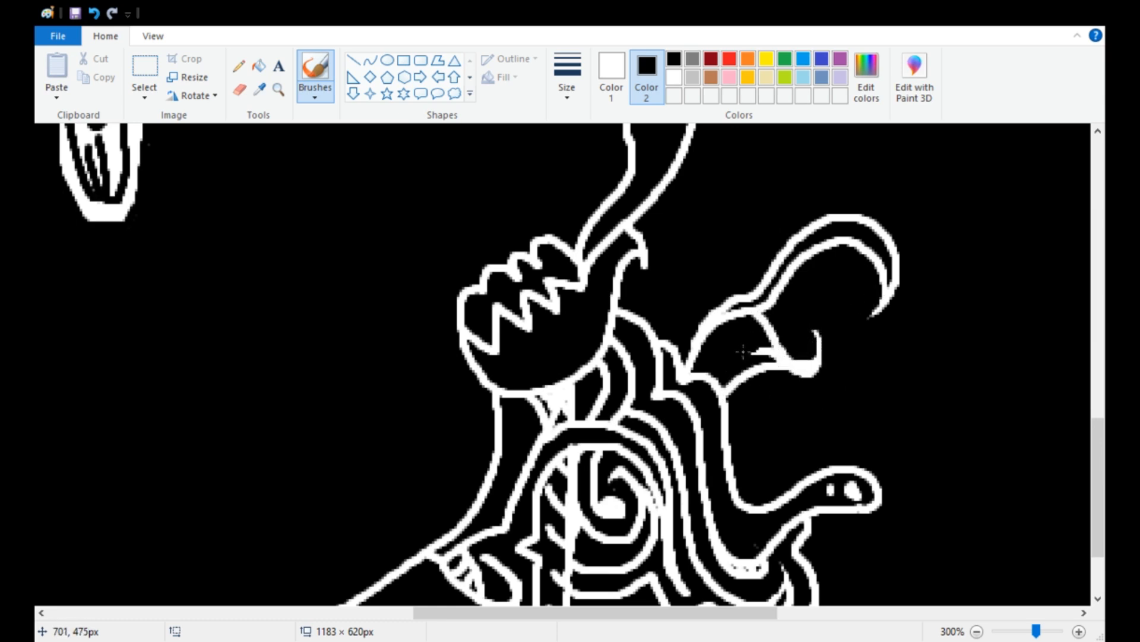
mouse_move(790, 377)
mouse_down()
mouse_move(734, 433)
mouse_move(807, 409)
mouse_up()
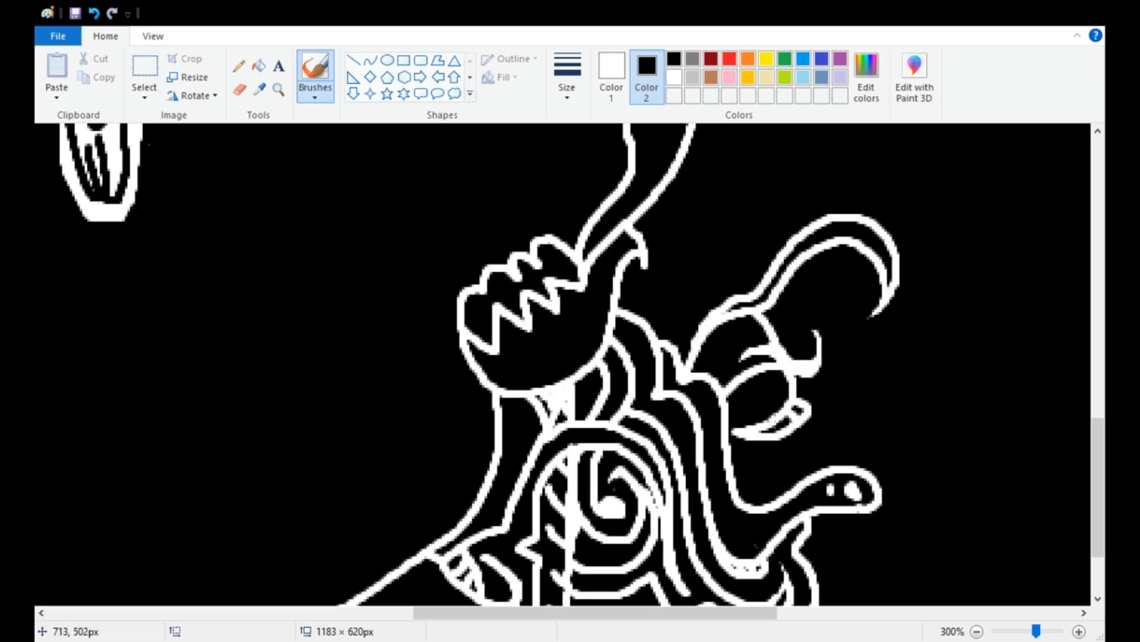
- Draw a pointed snout with a white nostril, a drooping hooked lip and teeth, and add the eye's pupil
mouse_move(772, 312)
mouse_down()
mouse_move(950, 389)
mouse_move(831, 440)
mouse_move(839, 363)
mouse_up()
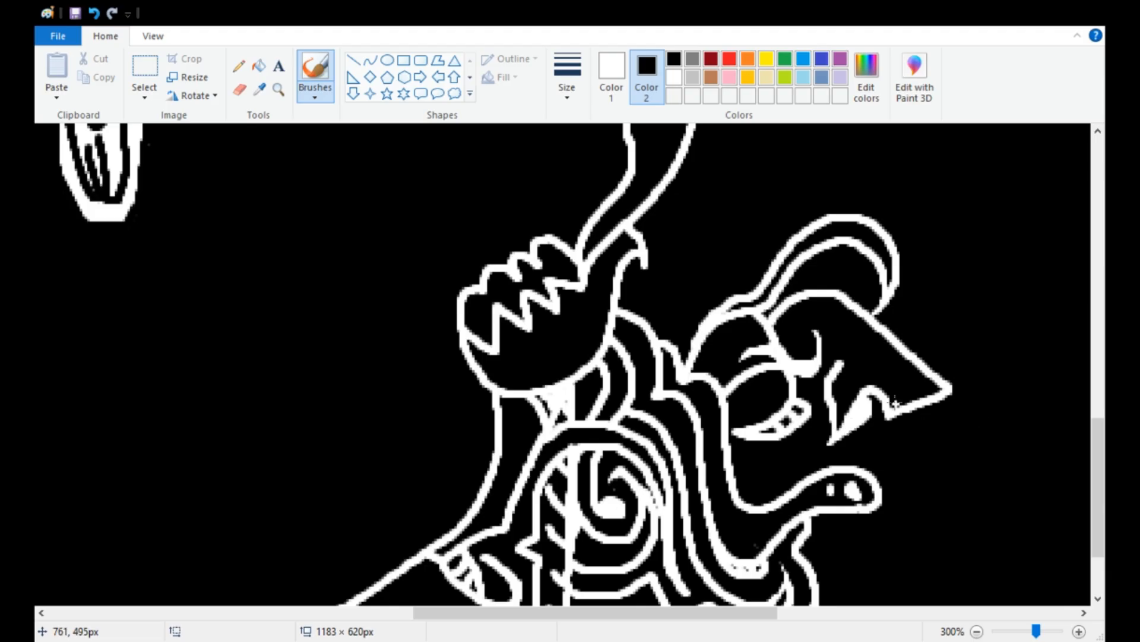
mouse_move(895, 404)
mouse_down()
mouse_move(935, 516)
mouse_move(882, 516)
mouse_move(790, 460)
mouse_up()
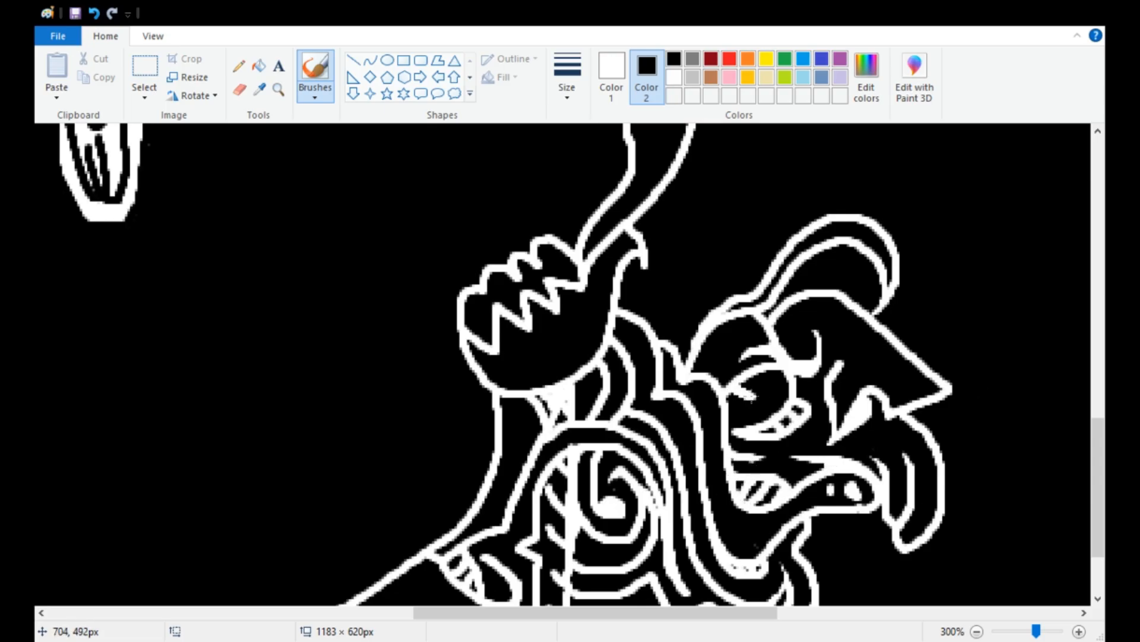
drag(763, 385, 755, 395)
- Draw a long line curving outward and up from beneath the jaw, with angular folds below the throat
scroll(745, 381, down, 3)
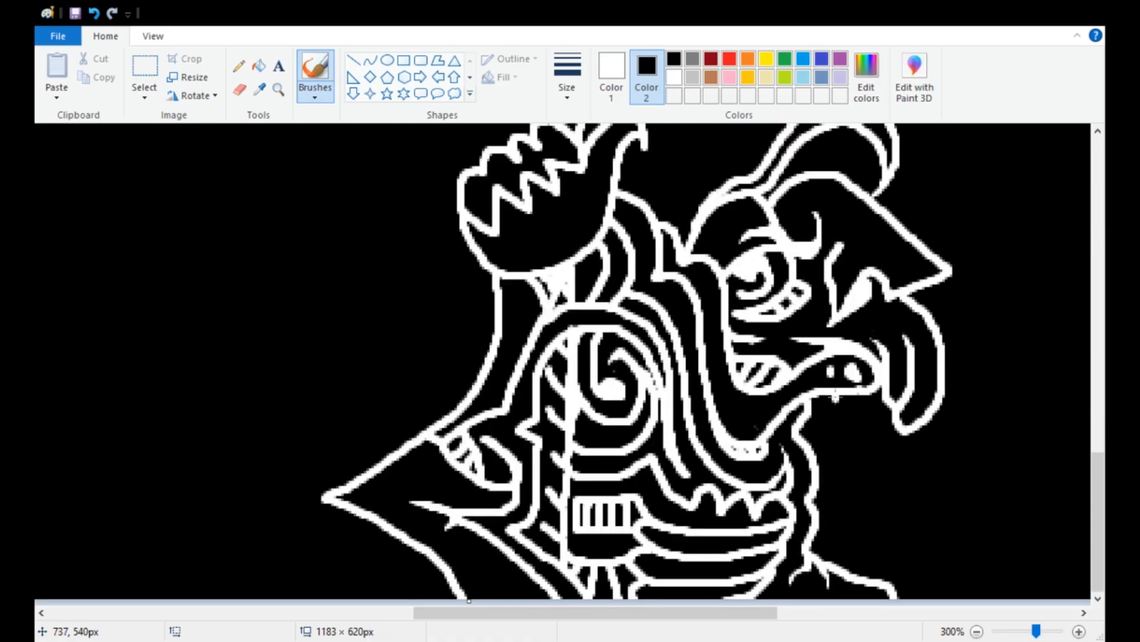
mouse_move(836, 399)
mouse_down()
mouse_move(962, 492)
mouse_move(1077, 298)
mouse_up()
drag(758, 612, 896, 612)
mouse_move(419, 483)
mouse_down()
mouse_move(503, 519)
mouse_move(525, 597)
mouse_up()
mouse_move(416, 516)
mouse_down()
mouse_move(491, 528)
mouse_move(480, 582)
mouse_up()
drag(412, 542, 450, 541)
- Draw a serrated line along the curved stalk and top it with a rolled, mushroom-like cap with inner curls
mouse_move(586, 596)
mouse_down()
mouse_move(564, 526)
mouse_move(718, 458)
mouse_move(717, 329)
mouse_move(695, 291)
mouse_move(694, 305)
mouse_up()
mouse_move(598, 317)
mouse_down()
mouse_move(712, 225)
mouse_move(722, 271)
mouse_move(689, 262)
mouse_up()
scroll(615, 365, up, 3)
mouse_move(610, 399)
mouse_down()
mouse_move(706, 250)
mouse_move(796, 368)
mouse_move(820, 333)
mouse_move(713, 267)
mouse_move(752, 312)
mouse_up()
- Draw the stalk's outer contour up to the cap and add small details at its base
scroll(767, 404, down, 3)
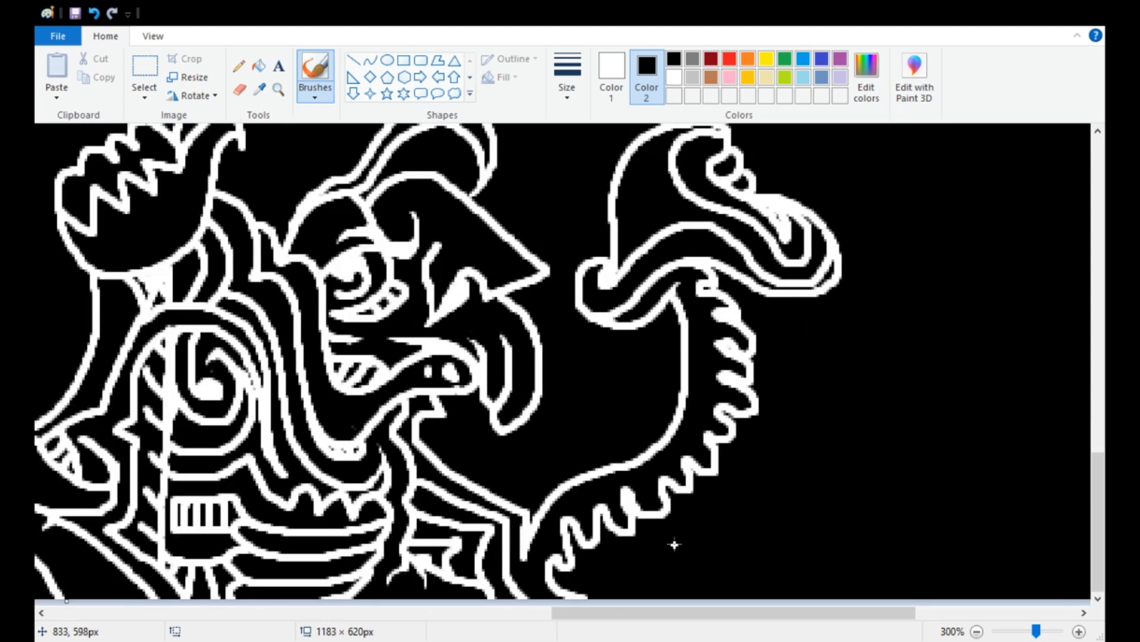
mouse_move(622, 599)
mouse_down()
mouse_move(591, 576)
mouse_move(778, 400)
mouse_move(753, 291)
mouse_up()
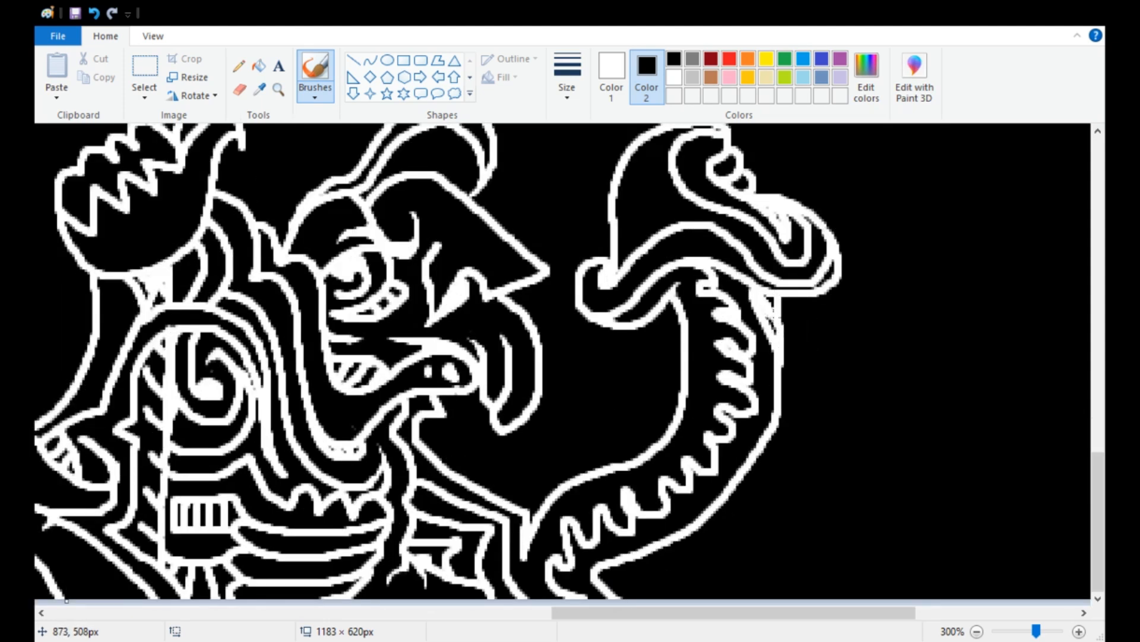
drag(617, 571, 671, 599)
- Draw a tall pointed spike between the horned head and the cap with a parallel edge and knobbed tip, undoing the stray stroke
scroll(618, 354, up, 3)
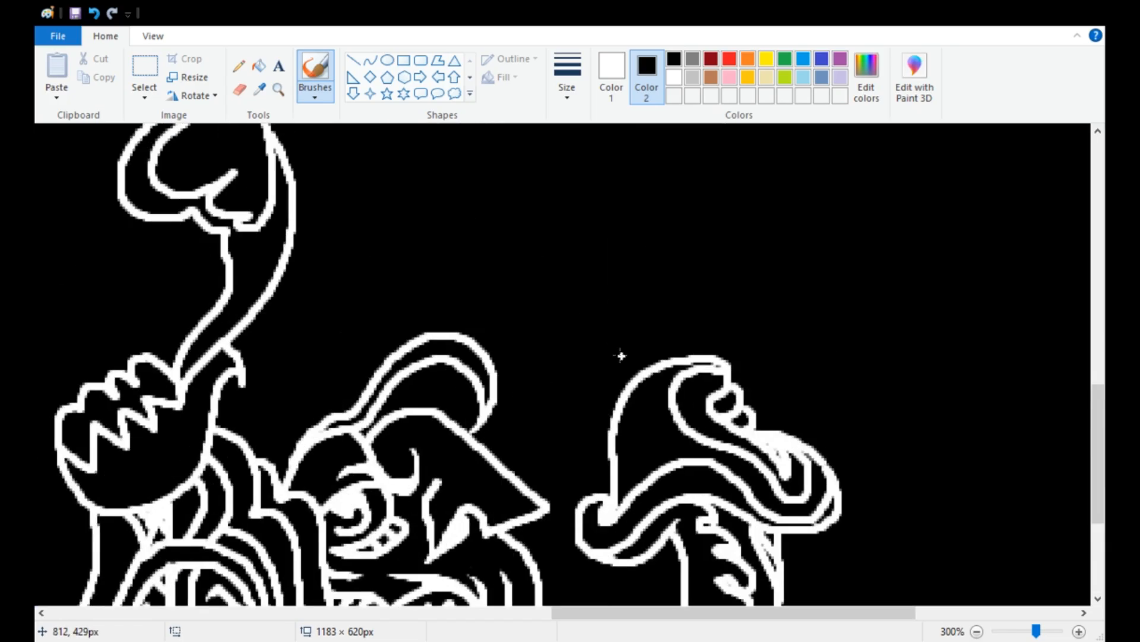
mouse_move(615, 392)
mouse_down()
mouse_move(620, 226)
mouse_move(490, 425)
mouse_move(597, 481)
mouse_up()
key(ctrl+z)
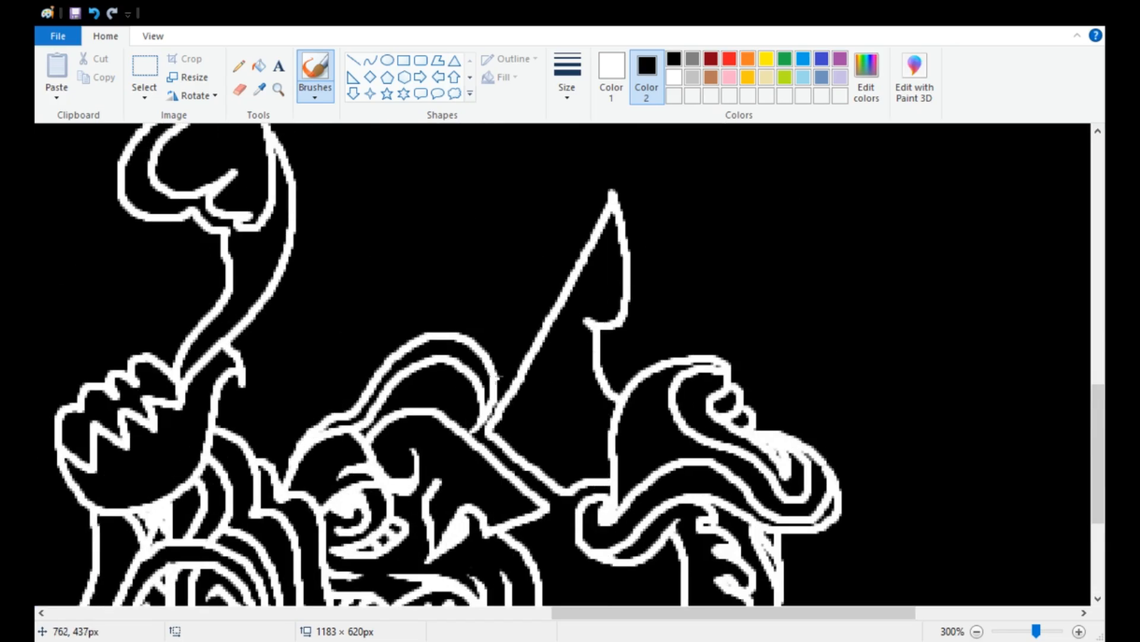
mouse_move(499, 384)
mouse_down()
mouse_move(583, 142)
mouse_move(602, 170)
mouse_up()
scroll(551, 284, up, 2)
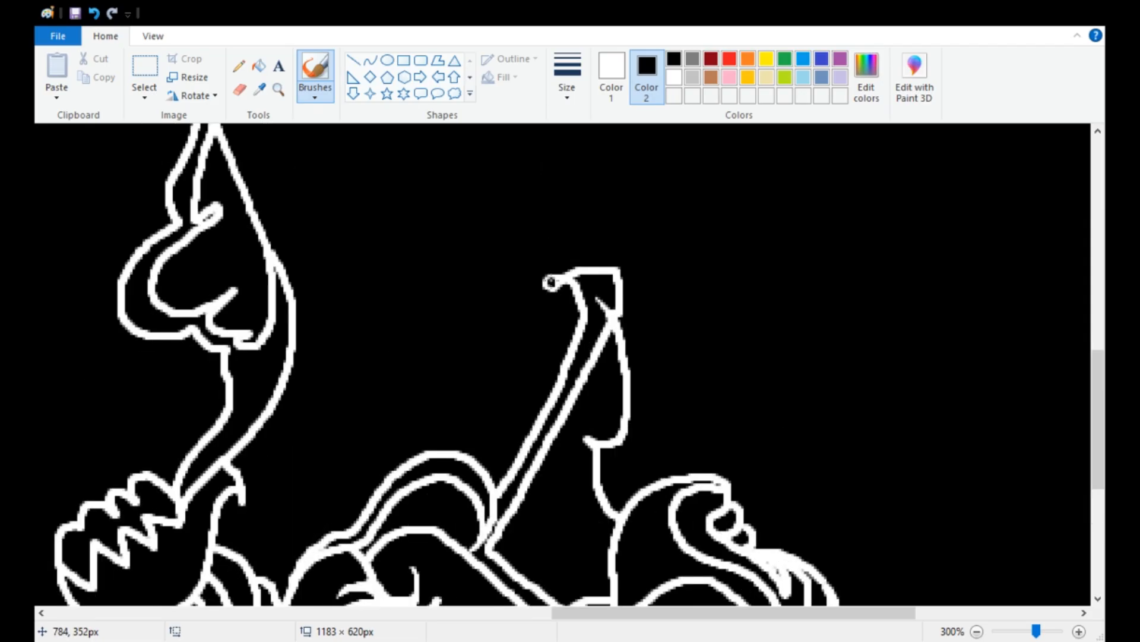
drag(557, 266, 566, 263)
- Draw a curved double band from the spike's tip to the upper figure, adding a hatched eye and a long pointed beard
scroll(617, 368, up, 2)
mouse_move(618, 369)
mouse_down()
mouse_move(332, 305)
mouse_move(255, 272)
mouse_move(282, 292)
mouse_up()
mouse_move(235, 156)
mouse_down()
mouse_move(439, 331)
mouse_move(621, 380)
mouse_move(581, 351)
mouse_move(356, 342)
mouse_move(261, 226)
mouse_move(294, 255)
mouse_move(265, 330)
mouse_move(364, 358)
mouse_move(336, 374)
mouse_move(350, 433)
mouse_up()
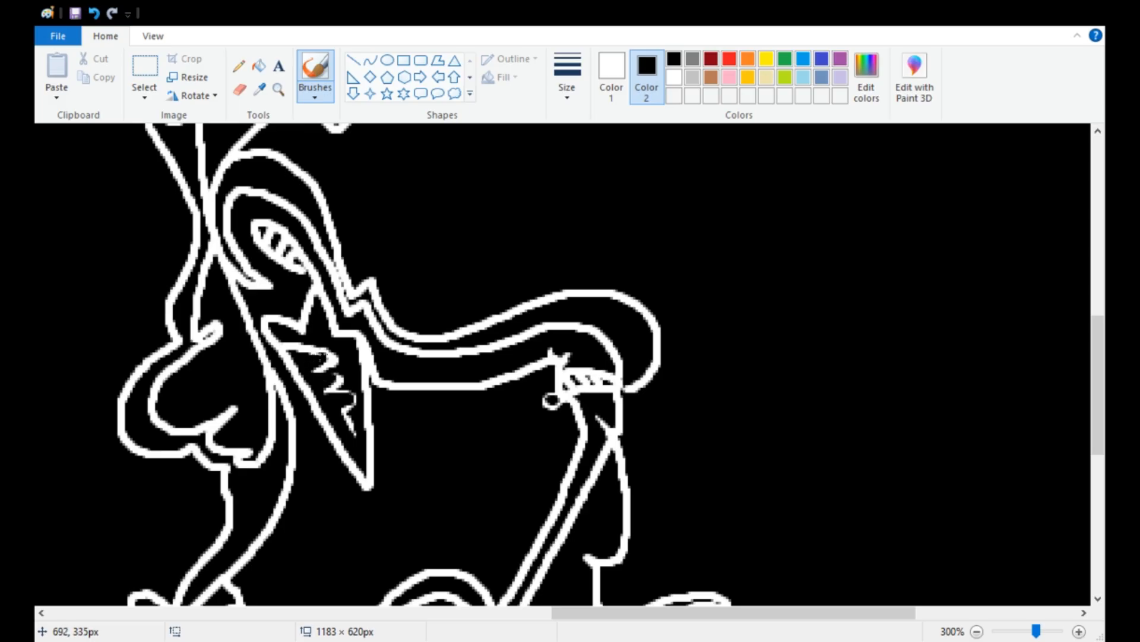
- Draw crossing strap lines from the pointed beard and the band down to the horn
scroll(339, 399, down, 2)
mouse_move(296, 293)
mouse_down()
mouse_move(387, 390)
mouse_move(392, 270)
mouse_move(410, 222)
mouse_up()
scroll(390, 237, down, 3)
scroll(409, 226, up, 3)
drag(295, 336, 372, 494)
drag(439, 450, 408, 323)
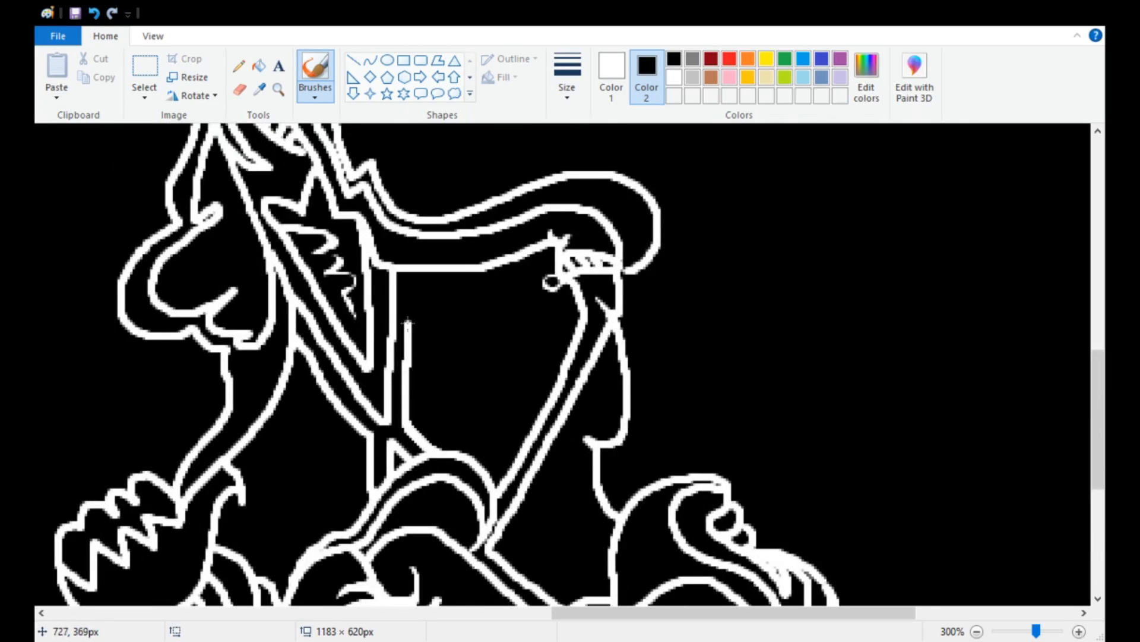
- Draw a curled swirl on each side of the crossing straps above the horn
scroll(431, 319, down, 2)
scroll(820, 410, up, 3)
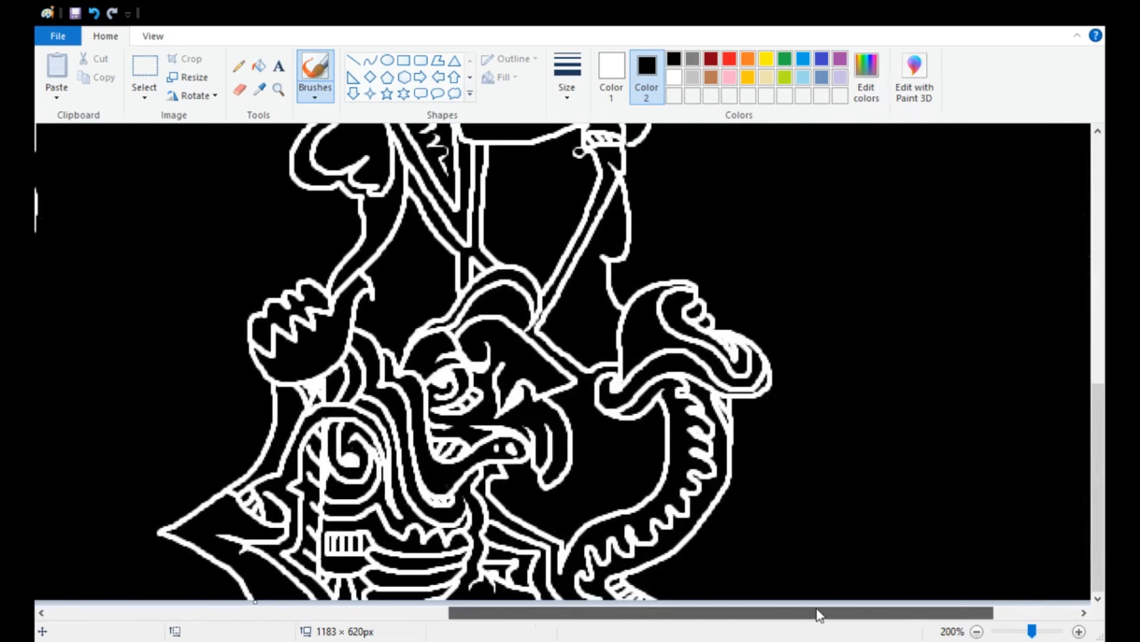
mouse_move(630, 371)
mouse_down()
mouse_move(591, 389)
mouse_move(592, 433)
mouse_move(648, 374)
mouse_move(812, 371)
mouse_move(705, 352)
mouse_up()
scroll(754, 368, up, 2)
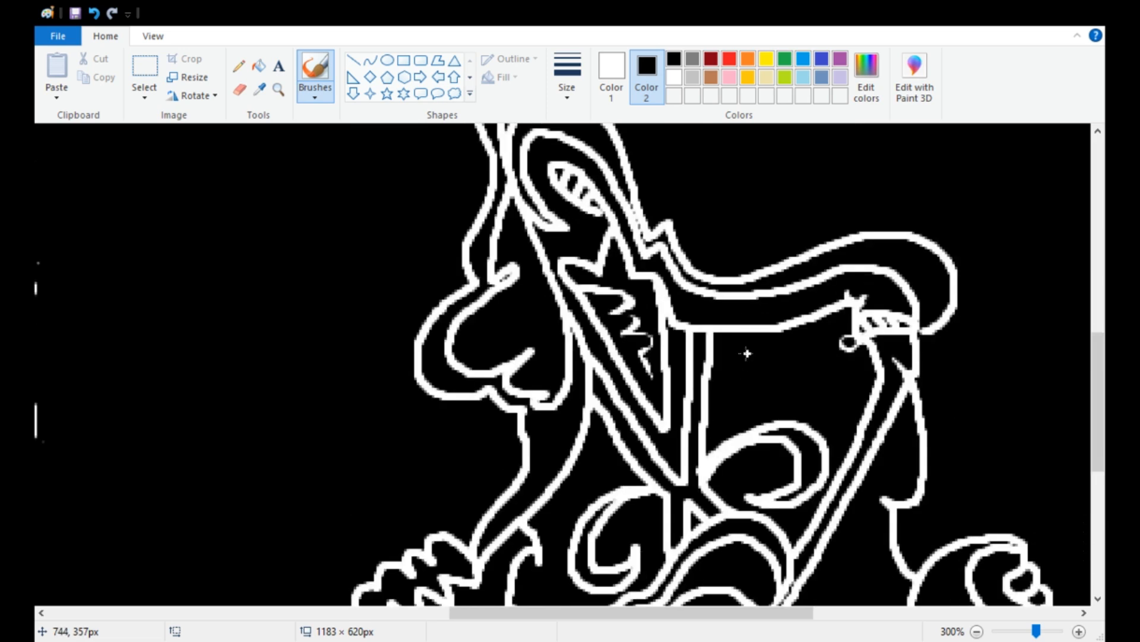
- Thicken the inner curls of both swirls in white and surround them with parallel outer contours
scroll(746, 351, down, 4)
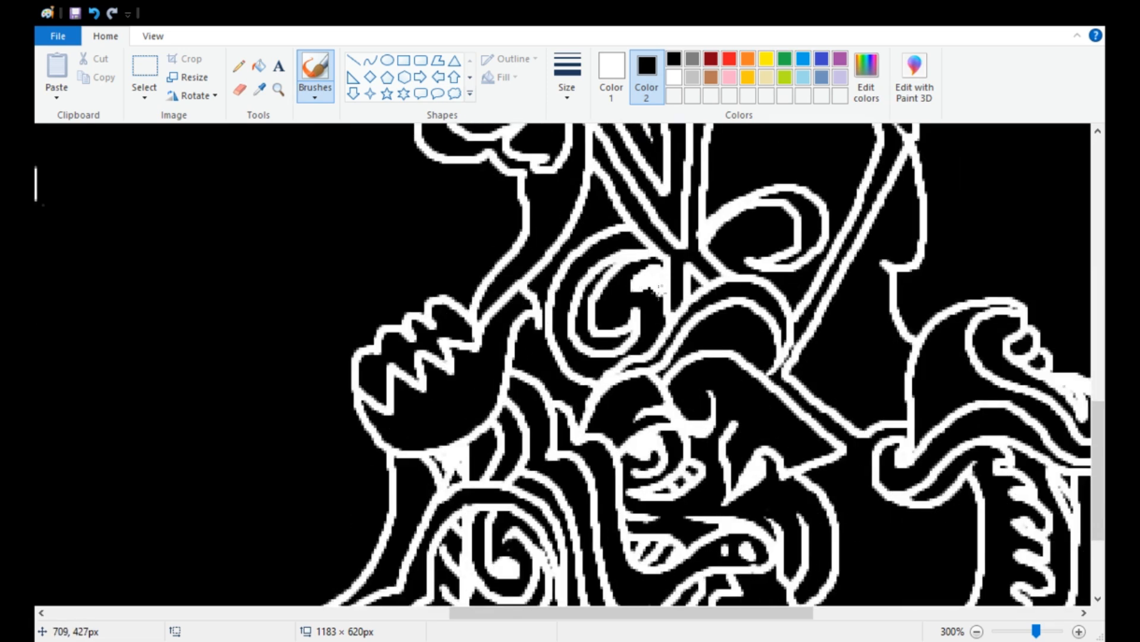
drag(722, 262, 726, 252)
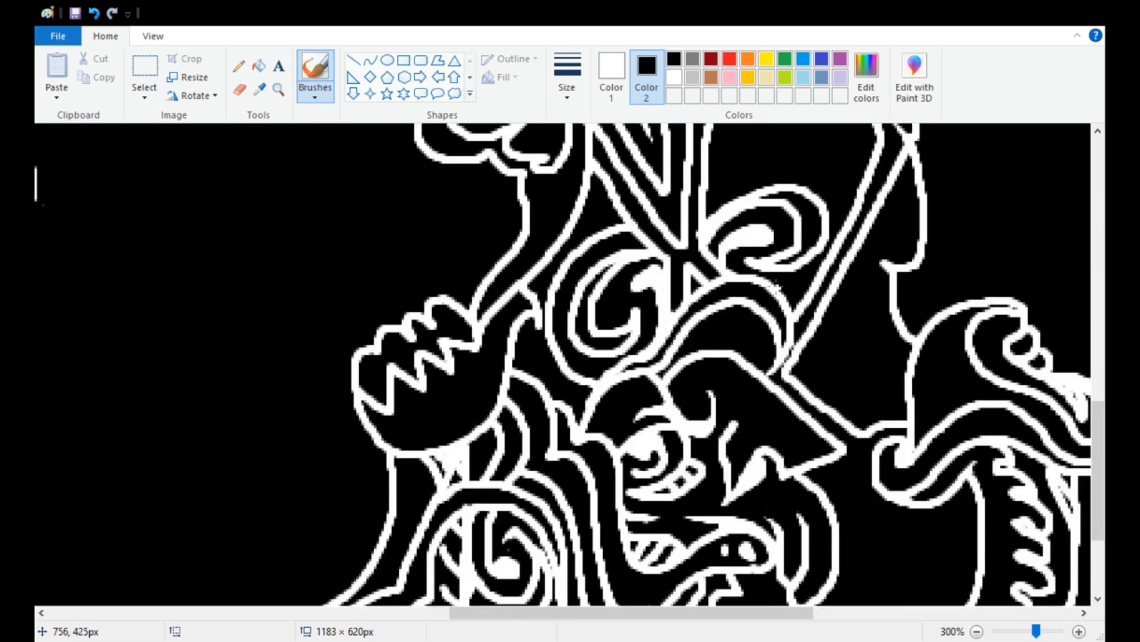
drag(843, 229, 706, 200)
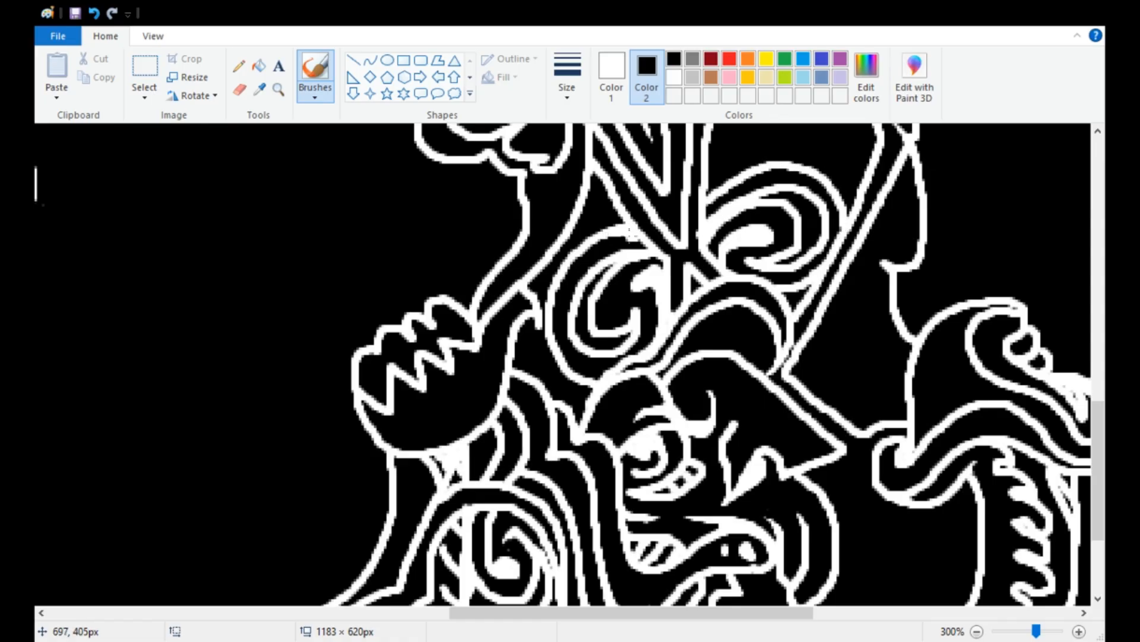
- Fill the background around the two swirls solid white, leaving black outlines and small ringed dots beside the crossing straps
scroll(715, 366, up, 3)
scroll(653, 309, down, 5)
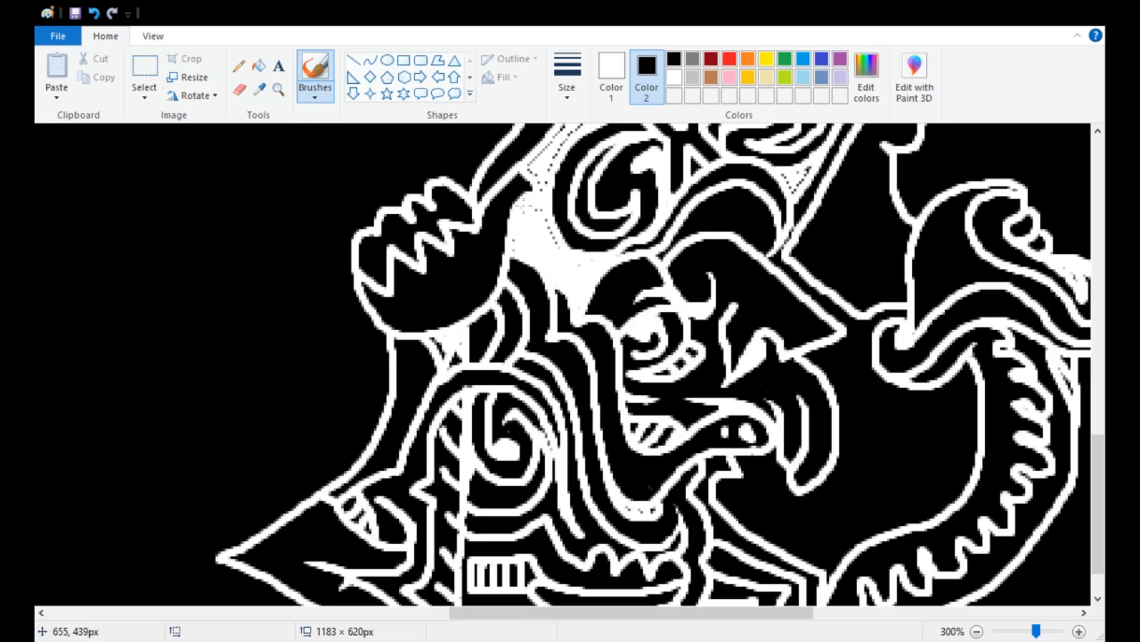
scroll(561, 263, up, 3)
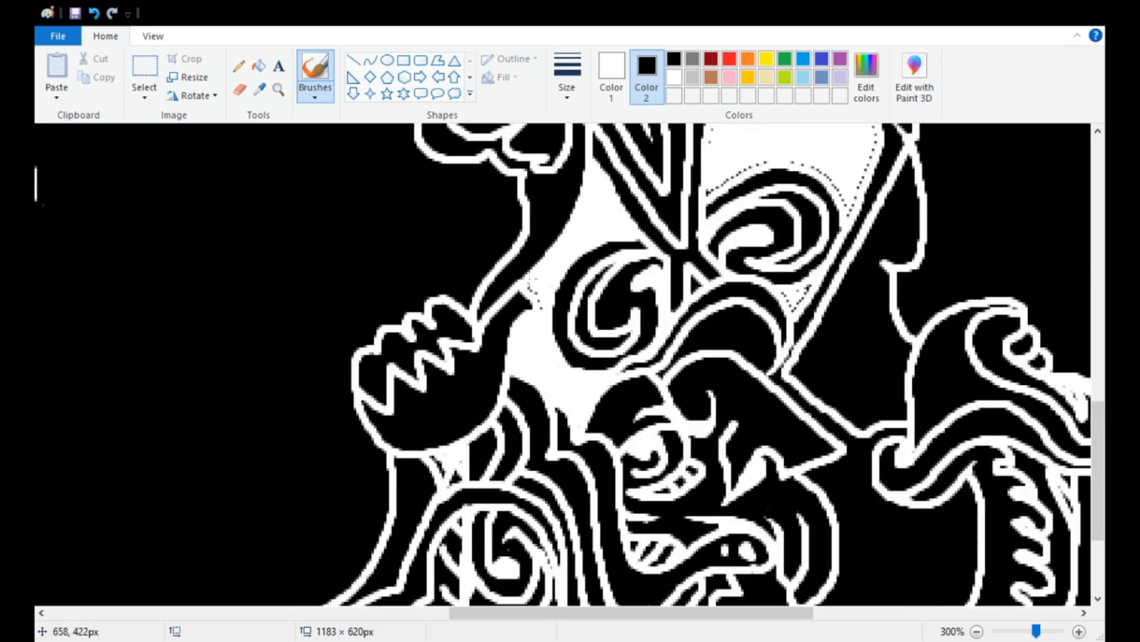
scroll(593, 299, up, 5)
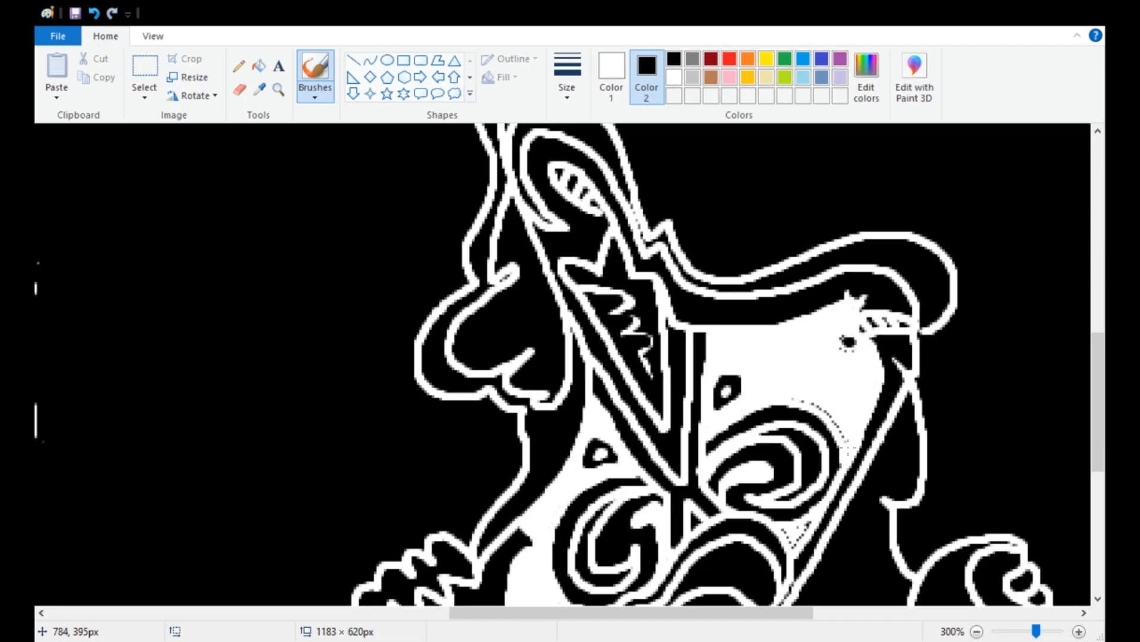
scroll(602, 353, down, 3)
scroll(772, 368, down, 2)
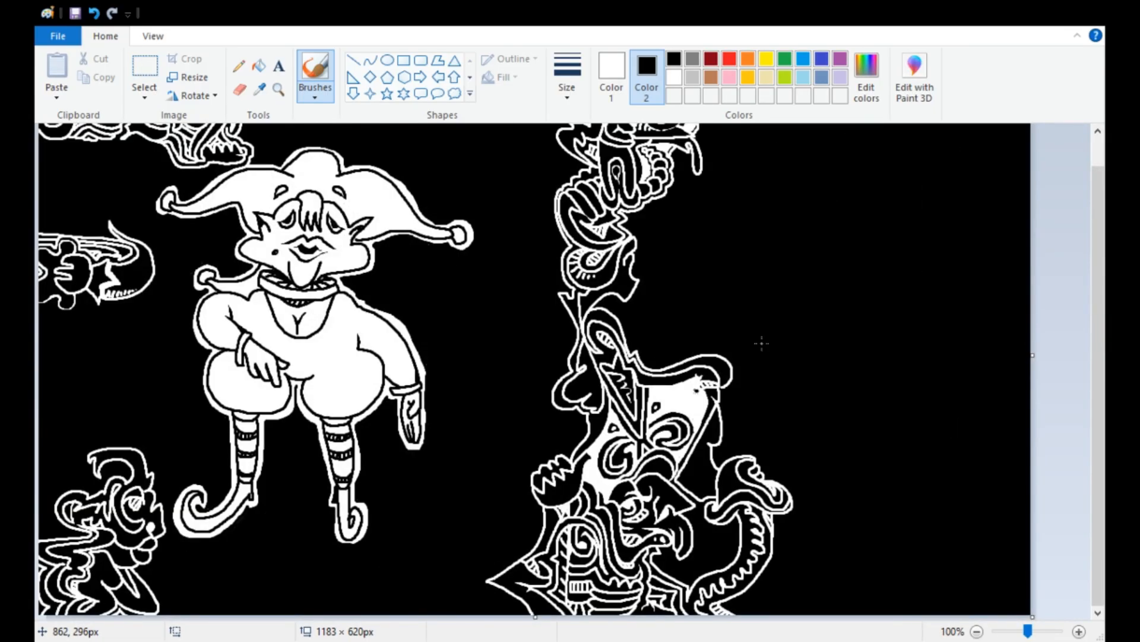
- Draw fans of short white hatch lines in the gap between the long diagonal strap and the curled tentacle
scroll(761, 343, up, 3)
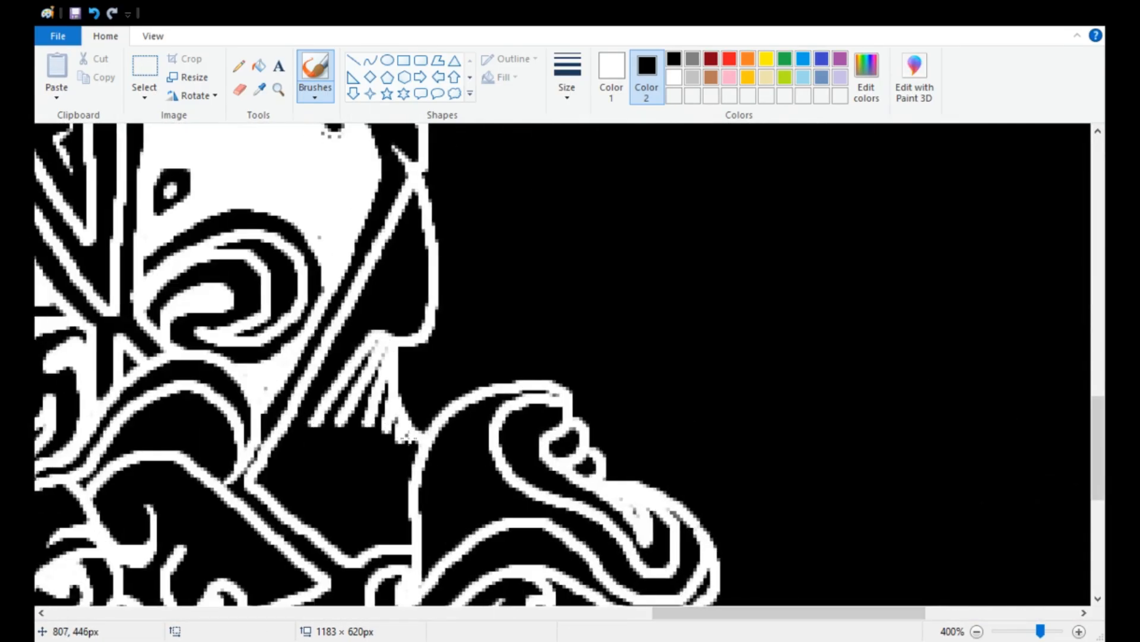
scroll(761, 343, down, 2)
scroll(417, 270, up, 3)
scroll(417, 271, down, 4)
drag(547, 613, 658, 614)
scroll(448, 453, down, 3)
mouse_move(474, 340)
mouse_down()
mouse_move(450, 367)
mouse_move(473, 395)
mouse_up()
drag(531, 341, 507, 386)
scroll(581, 378, down, 2)
scroll(580, 378, down, 2)
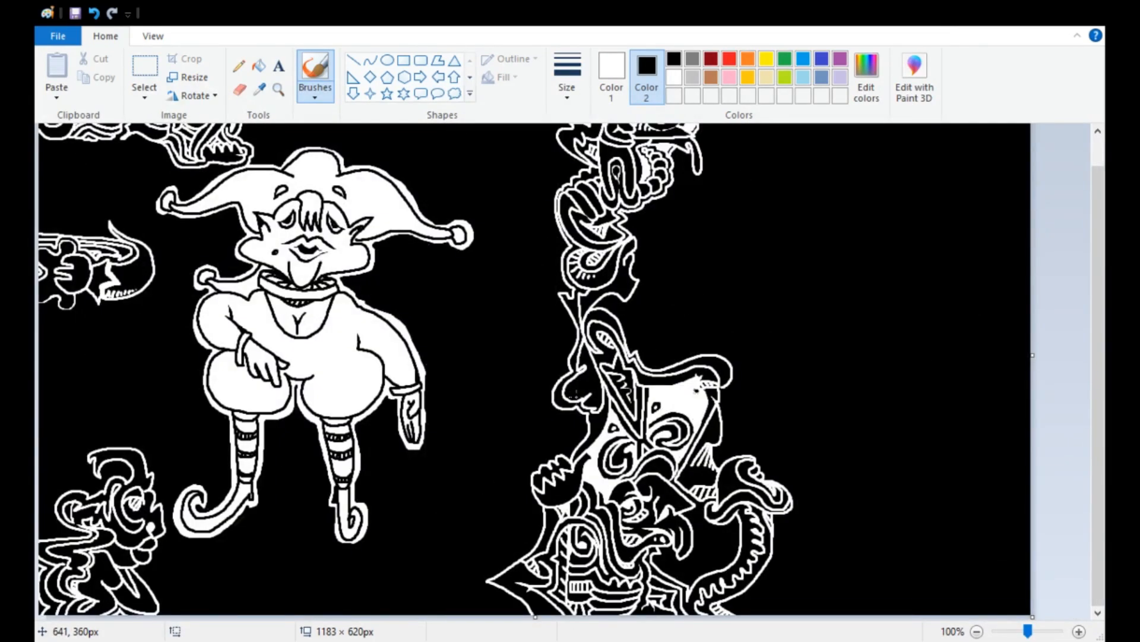
- Draw a curved strap and a round-ended, capsule-shaped bar projecting from the head with the hatched eye
scroll(669, 356, up, 2)
scroll(624, 357, up, 3)
drag(353, 417, 474, 472)
mouse_move(422, 433)
mouse_down()
mouse_move(453, 395)
mouse_move(453, 357)
mouse_up()
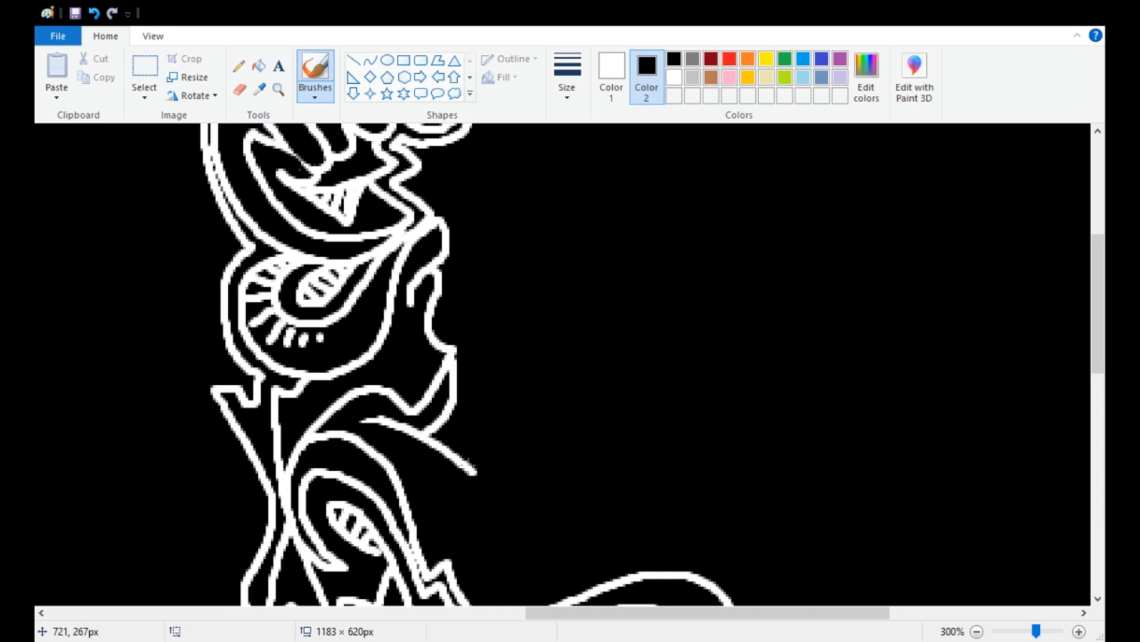
mouse_move(365, 442)
mouse_down()
mouse_move(454, 490)
mouse_move(502, 458)
mouse_up()
mouse_move(502, 458)
mouse_down()
mouse_move(422, 523)
mouse_move(447, 557)
mouse_move(561, 438)
mouse_move(501, 452)
mouse_up()
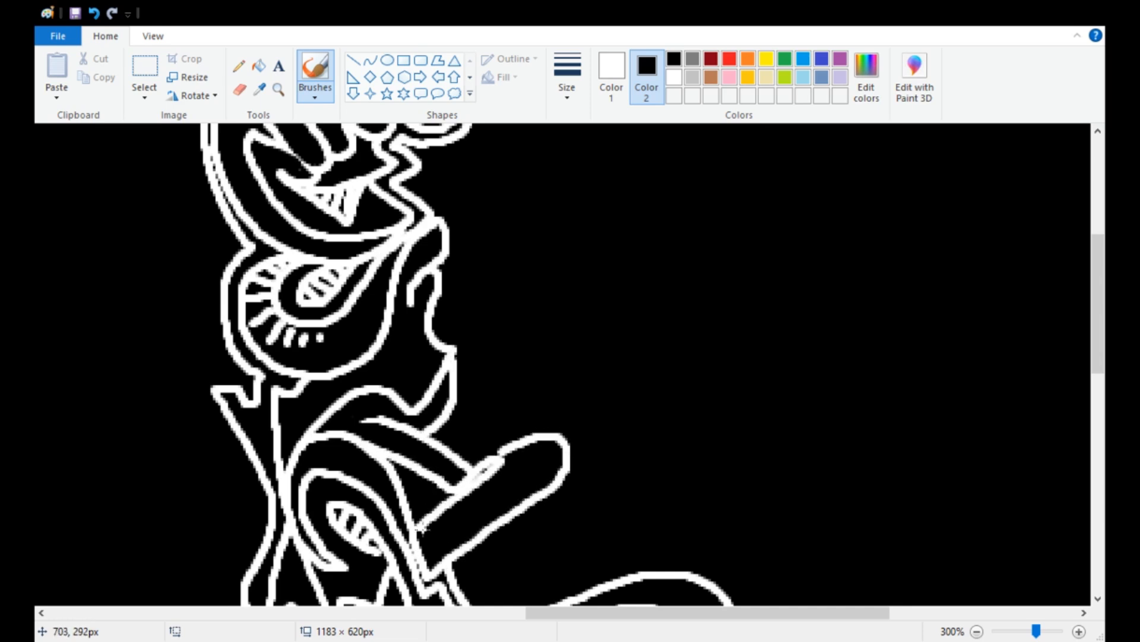
- Add small marks inside the capsule-shaped bar and draw a curled, pointed form between it and the curved double band
scroll(462, 554, down, 3)
mouse_move(401, 245)
mouse_down()
mouse_move(422, 261)
mouse_move(411, 271)
mouse_up()
mouse_move(568, 364)
mouse_down()
mouse_move(490, 360)
mouse_move(511, 286)
mouse_up()
mouse_move(538, 262)
mouse_down()
mouse_move(514, 334)
mouse_move(556, 331)
mouse_up()
drag(561, 320, 614, 343)
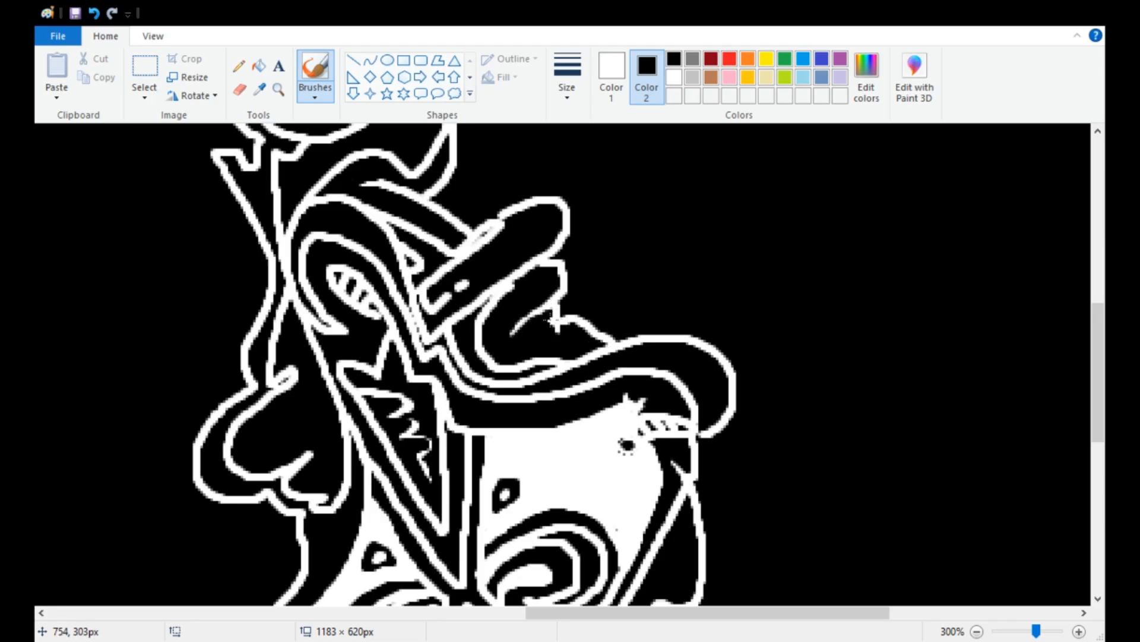
- Draw nested contour bands filling the gap between the beaked face and the serrated tentacle
scroll(556, 324, down, 2)
scroll(911, 542, up, 2)
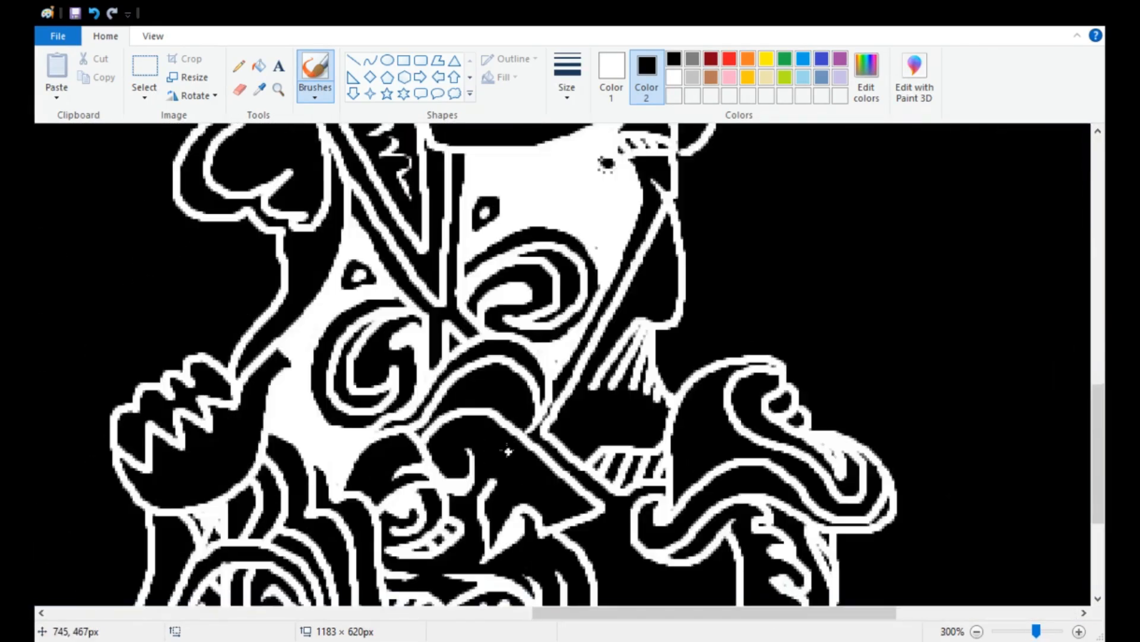
scroll(508, 451, down, 3)
mouse_move(600, 503)
mouse_down()
mouse_move(563, 483)
mouse_move(527, 410)
mouse_move(616, 352)
mouse_move(631, 327)
mouse_move(694, 423)
mouse_move(543, 467)
mouse_move(585, 472)
mouse_move(694, 374)
mouse_up()
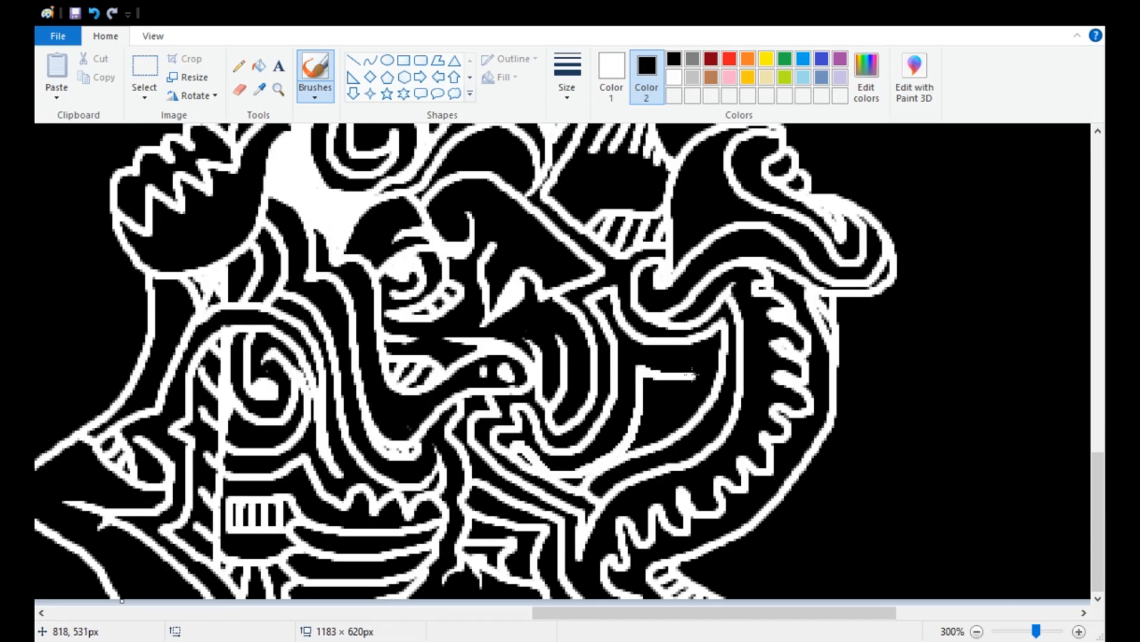
scroll(629, 344, down, 3)
scroll(720, 361, up, 1)
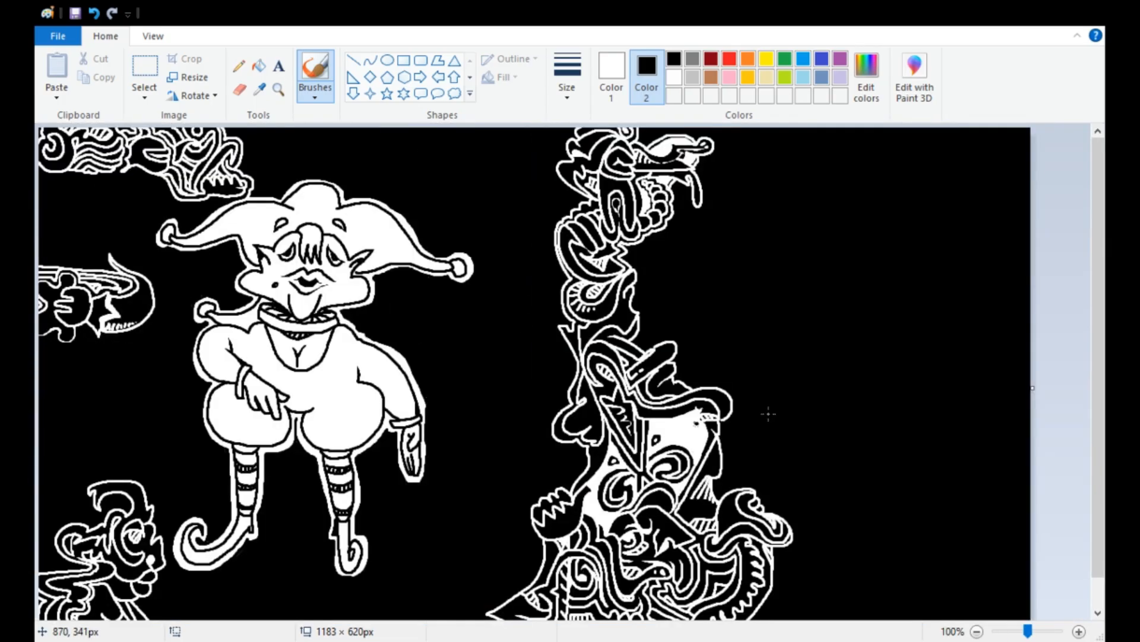
- Draw a tapering line from the jester's hat and a long curved contour beneath the upper-left creatures
scroll(537, 343, up, 1)
drag(532, 614, 685, 615)
scroll(339, 288, up, 1)
mouse_move(171, 357)
mouse_down()
mouse_move(115, 349)
mouse_move(50, 369)
mouse_up()
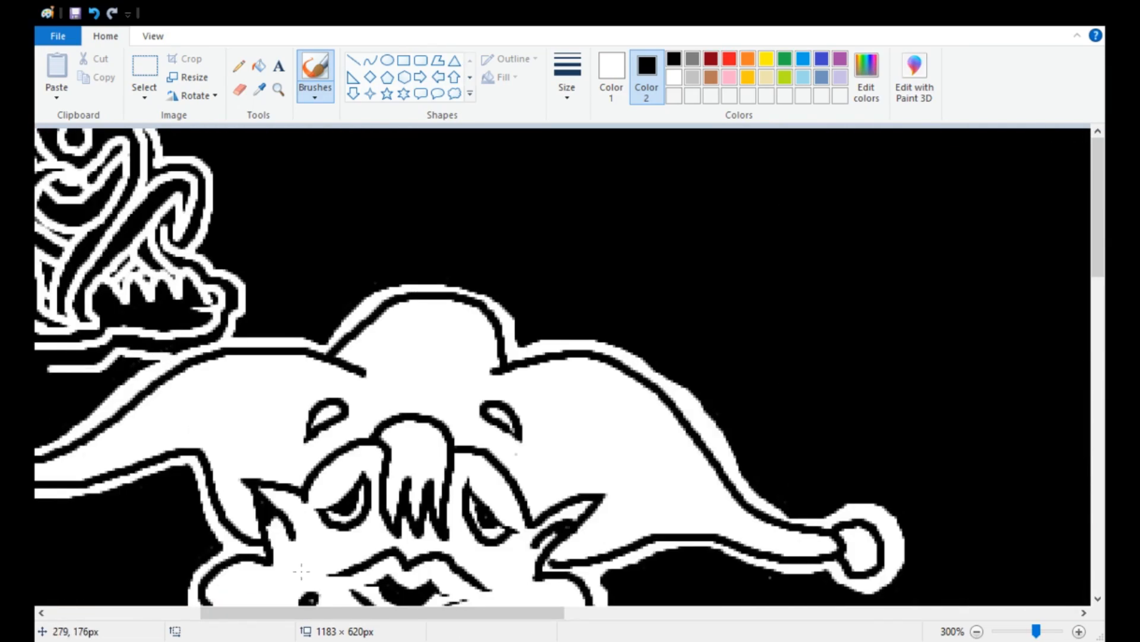
drag(332, 613, 179, 613)
mouse_move(488, 369)
mouse_down()
mouse_move(470, 373)
mouse_move(418, 324)
mouse_move(263, 286)
mouse_move(164, 284)
mouse_move(40, 336)
mouse_up()
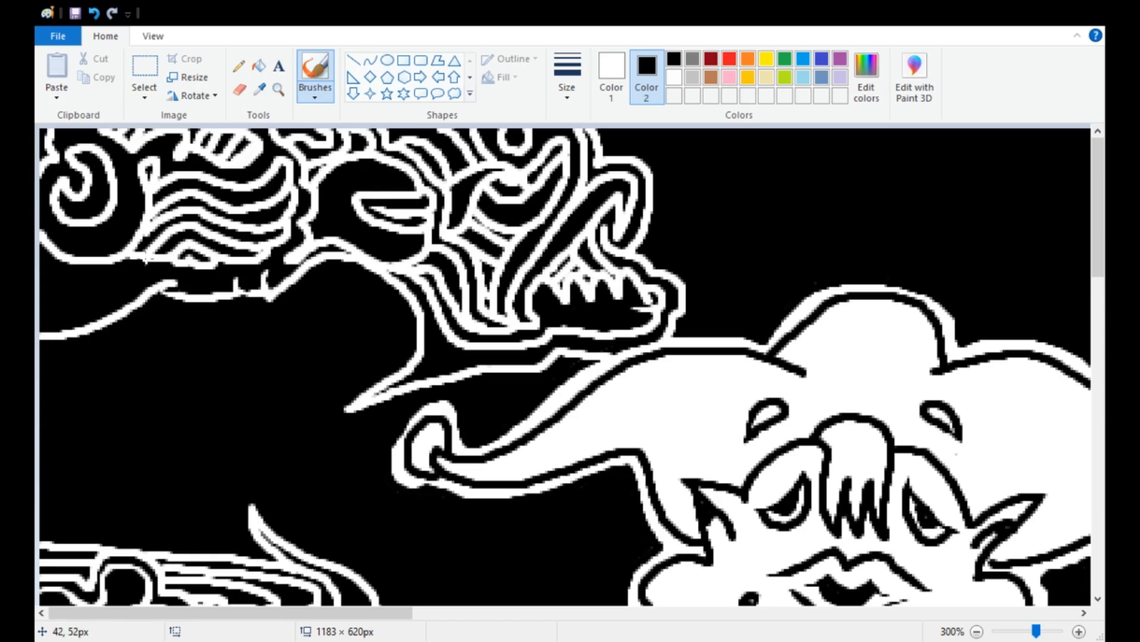
- Draw nested curves under the upper-left curled creature and add short hatch strokes between them at the canvas edge
drag(145, 260, 40, 299)
mouse_move(48, 257)
mouse_down()
mouse_move(45, 294)
mouse_move(57, 292)
mouse_up()
drag(79, 262, 72, 289)
drag(95, 266, 88, 282)
scroll(166, 306, down, 3)
drag(132, 193, 39, 274)
drag(46, 219, 45, 239)
drag(57, 218, 57, 236)
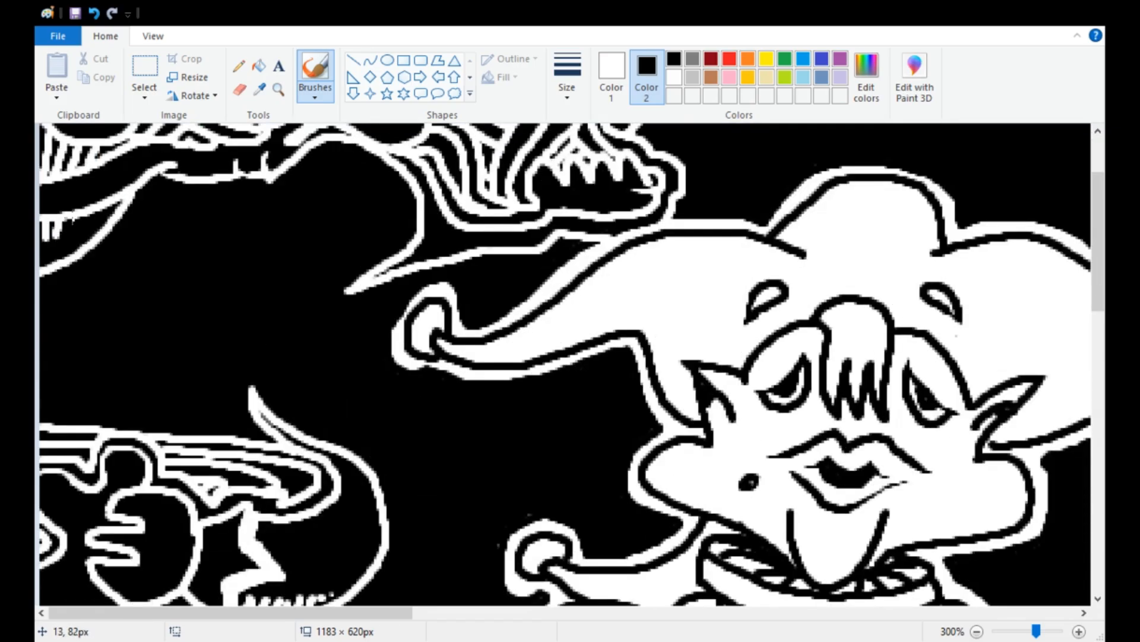
- Draw a rounded limb under the nested curves and a hooked S-shaped double band down to the lower striped creature
mouse_move(189, 180)
mouse_down()
mouse_move(40, 288)
mouse_move(133, 347)
mouse_move(40, 313)
mouse_up()
mouse_move(81, 340)
mouse_down()
mouse_move(42, 364)
mouse_move(180, 415)
mouse_move(307, 302)
mouse_move(409, 181)
mouse_up()
mouse_move(380, 285)
mouse_down()
mouse_move(312, 324)
mouse_move(252, 393)
mouse_move(262, 373)
mouse_up()
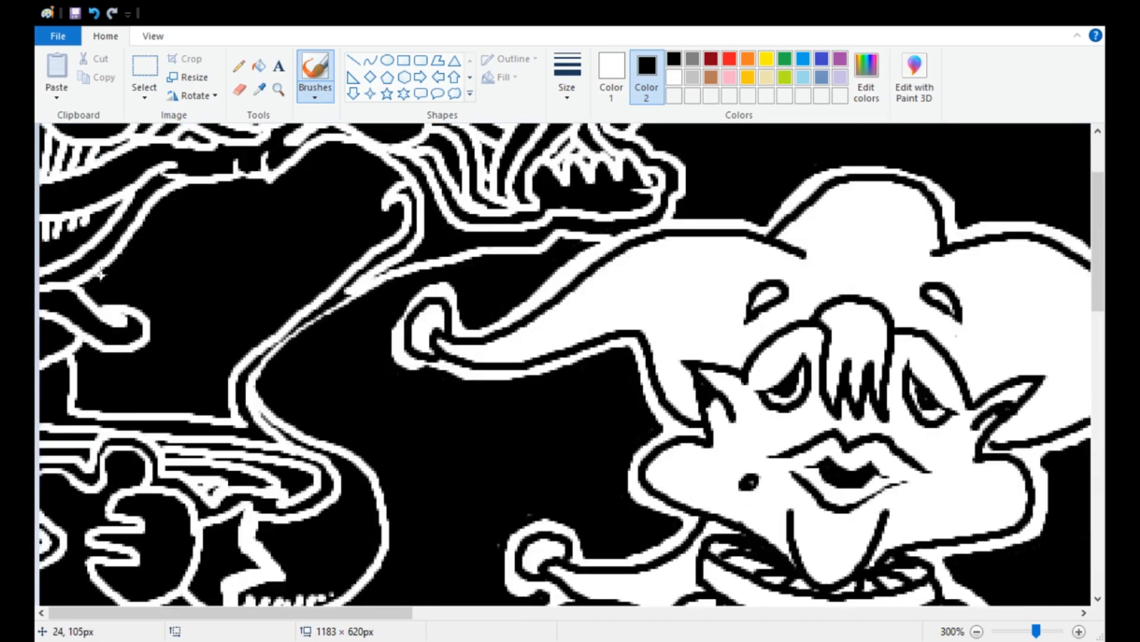
- Draw a row of outlined circles beneath the upper-left creatures and fill the gap below with flowing parallel lines
mouse_move(97, 287)
mouse_down()
mouse_move(126, 238)
mouse_move(159, 196)
mouse_move(206, 201)
mouse_up()
mouse_move(270, 220)
mouse_down()
mouse_move(330, 175)
mouse_move(341, 148)
mouse_move(395, 169)
mouse_up()
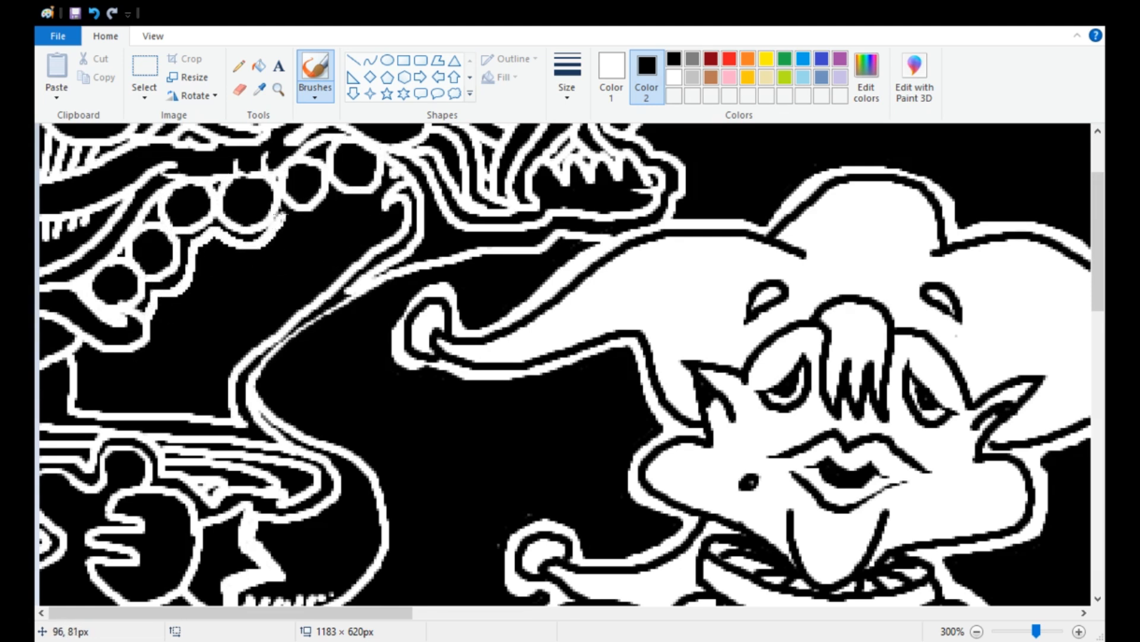
mouse_move(293, 268)
mouse_down()
mouse_move(392, 219)
mouse_move(237, 343)
mouse_move(209, 401)
mouse_move(87, 409)
mouse_move(280, 267)
mouse_move(178, 361)
mouse_up()
mouse_move(307, 293)
mouse_down()
mouse_move(200, 307)
mouse_move(245, 256)
mouse_move(236, 297)
mouse_move(158, 333)
mouse_up()
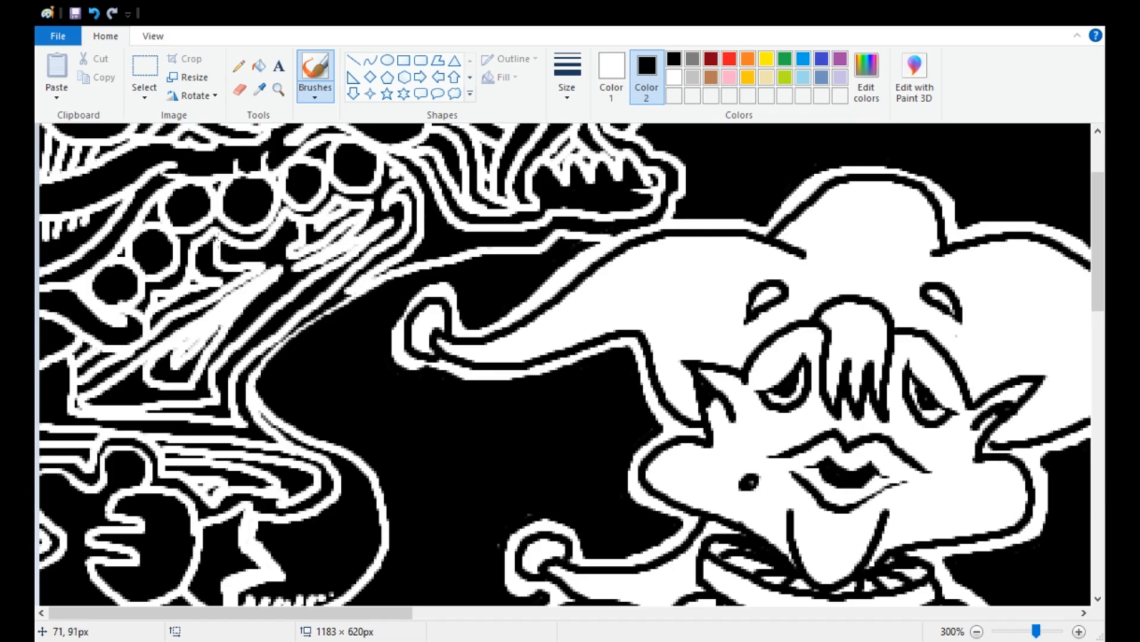
scroll(351, 355, down, 3)
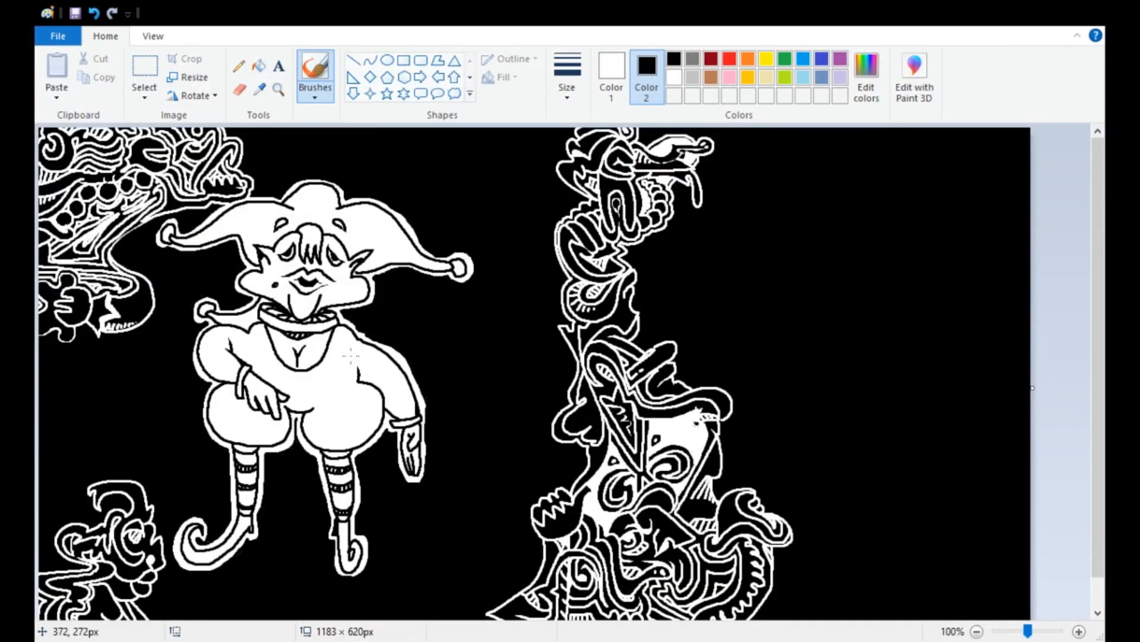
- Touch up the lines of the jester's pointed chin with small black strokes
scroll(351, 355, up, 3)
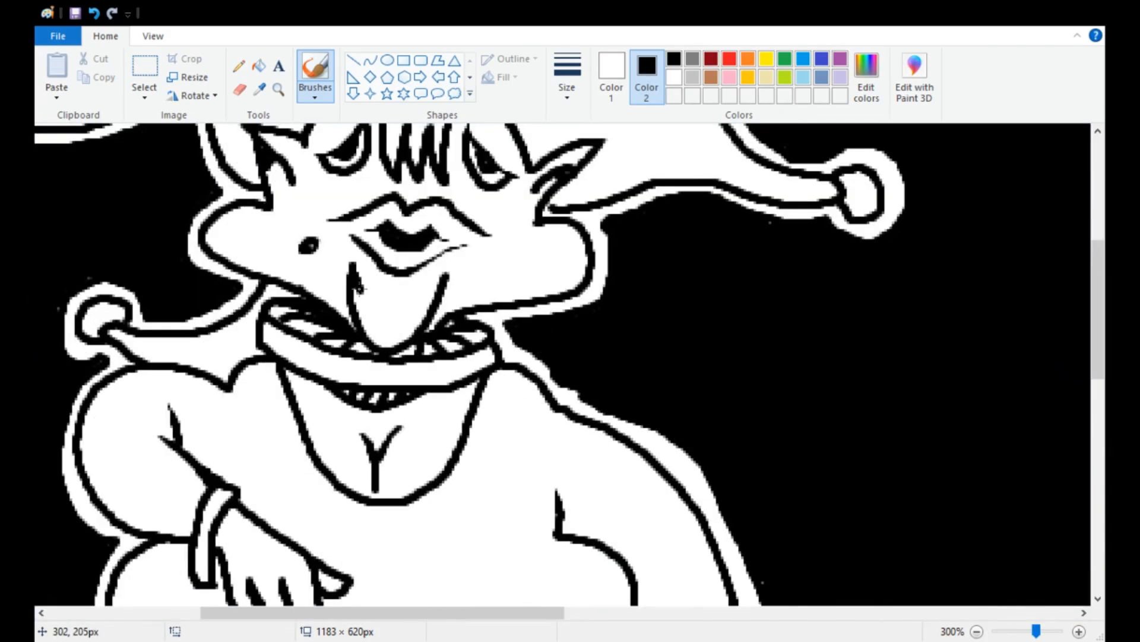
drag(446, 274, 438, 291)
scroll(497, 285, down, 2)
scroll(496, 285, up, 2)
drag(791, 531, 793, 558)
scroll(619, 475, down, 3)
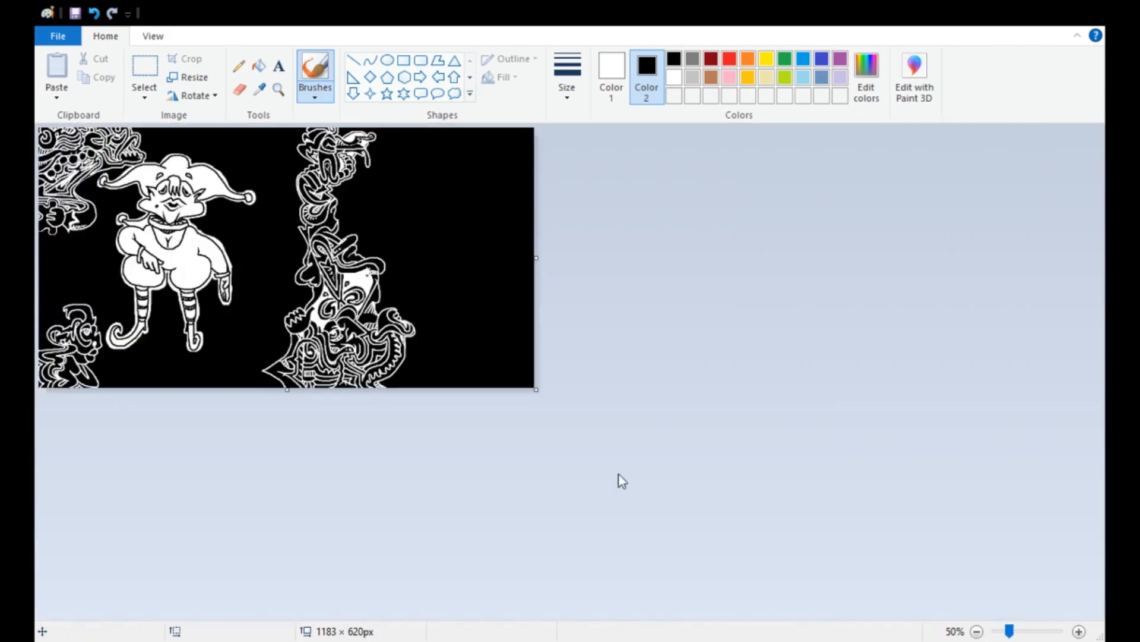
- Draw a parallel outer contour around the lower-left creature's face, crest and curled ear
scroll(619, 475, up, 1)
scroll(439, 338, down, 1)
scroll(440, 338, up, 2)
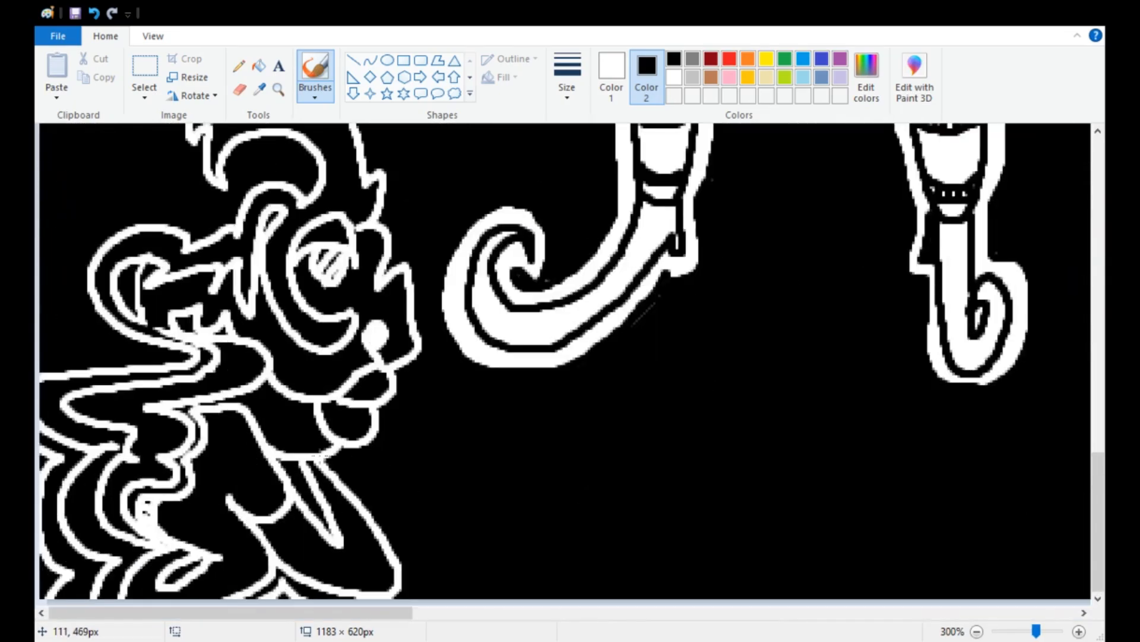
scroll(412, 321, up, 3)
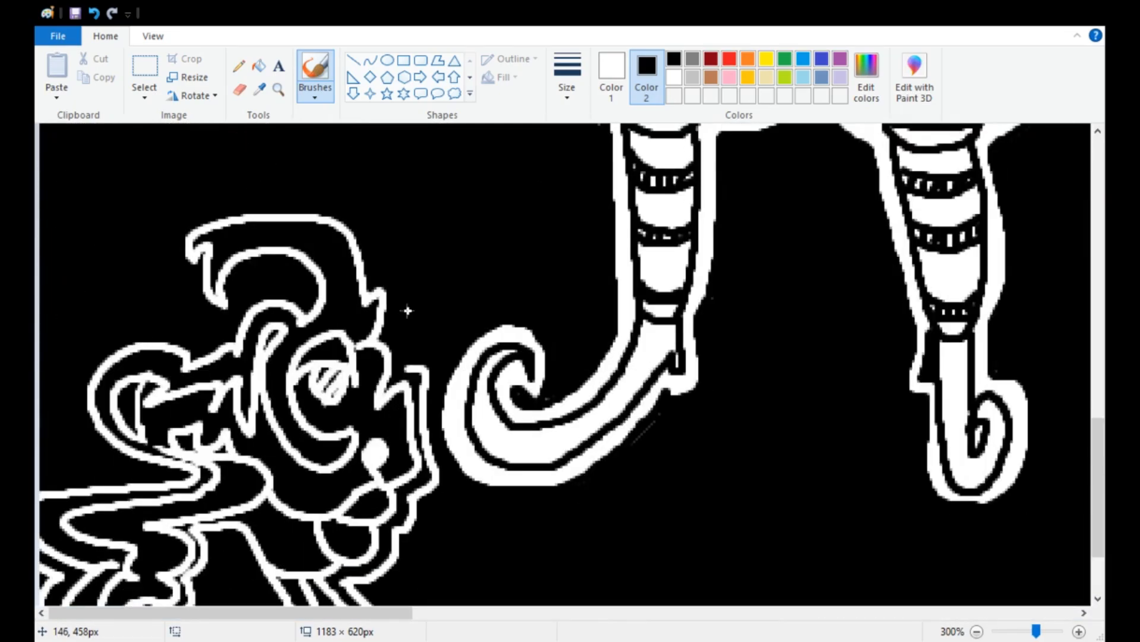
scroll(244, 160, up, 5)
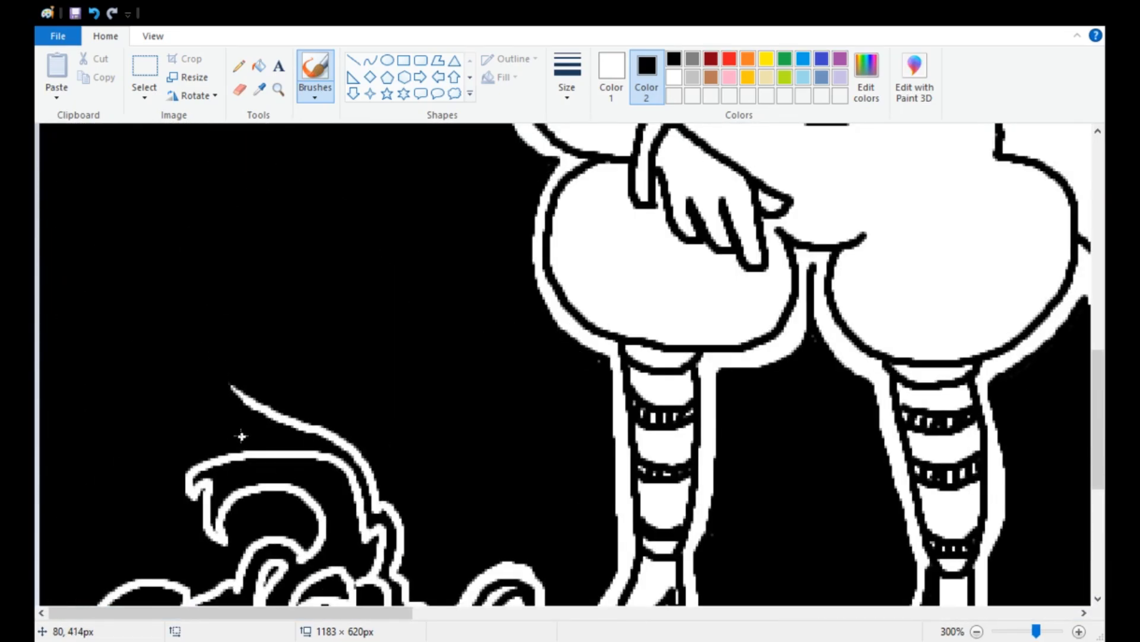
mouse_move(241, 436)
mouse_down()
mouse_move(172, 470)
mouse_move(203, 556)
mouse_move(193, 579)
mouse_move(86, 584)
mouse_up()
scroll(87, 583, down, 2)
mouse_move(84, 347)
mouse_down()
mouse_move(80, 435)
mouse_move(124, 473)
mouse_up()
scroll(244, 406, up, 2)
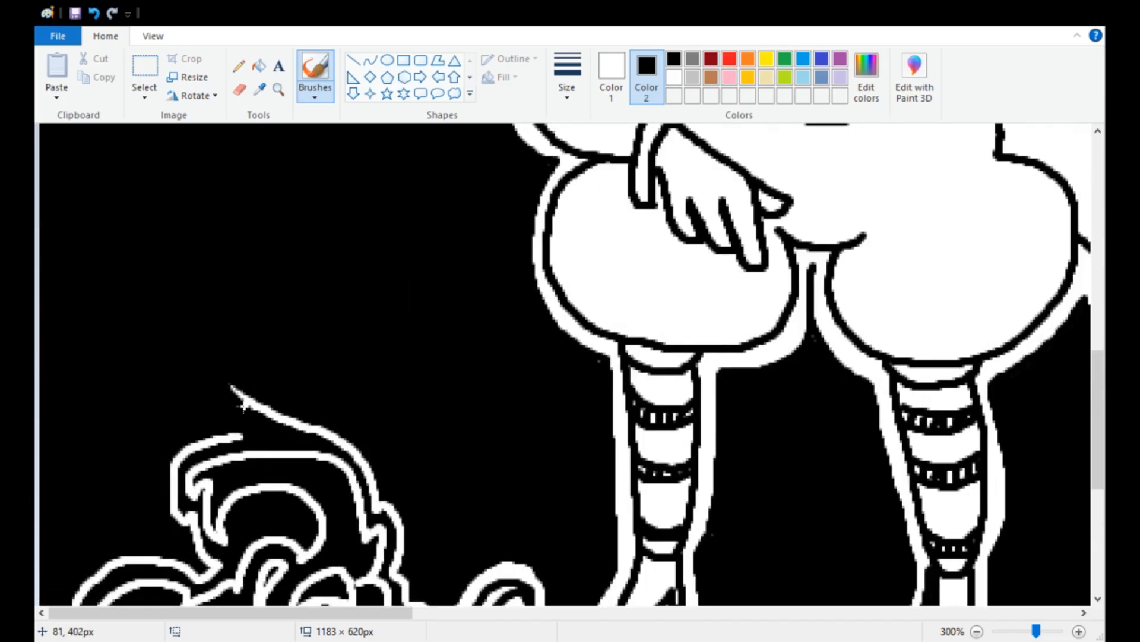
- Draw a small striped half-oval inside the arch on the lower-left creature's head
scroll(243, 404, down, 5)
scroll(242, 404, up, 2)
mouse_move(241, 415)
mouse_down()
mouse_move(291, 410)
mouse_move(251, 398)
mouse_up()
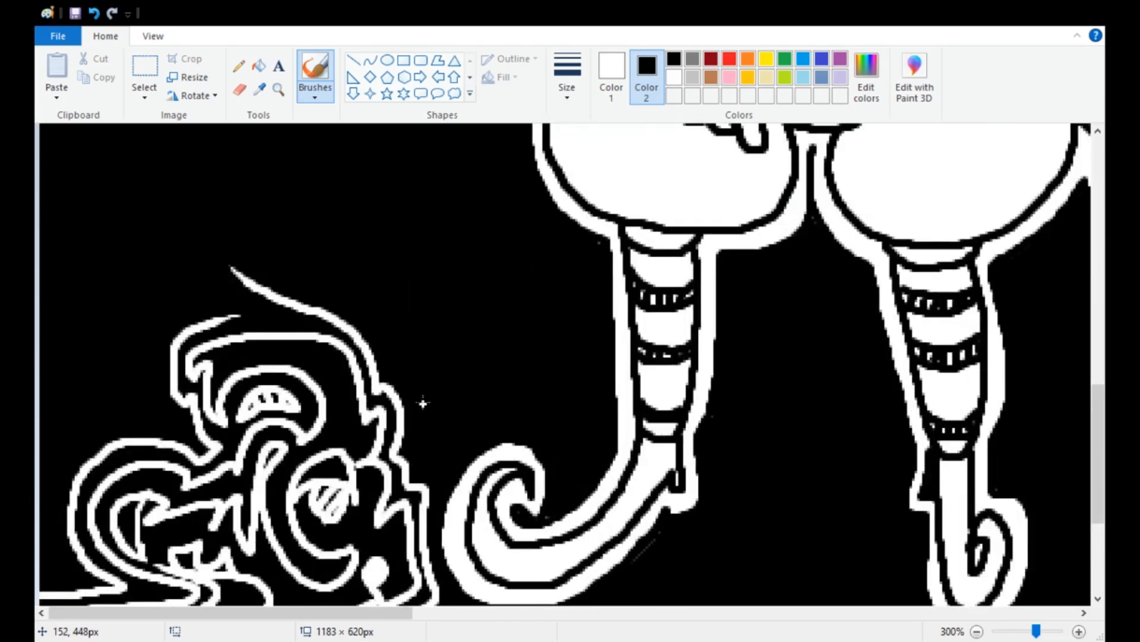
- Stack a curved neck, overlapping rounded lobes and a bulb with an inner ring above the lower-left creature's crest
scroll(423, 403, up, 2)
drag(181, 447, 173, 397)
drag(297, 414, 245, 337)
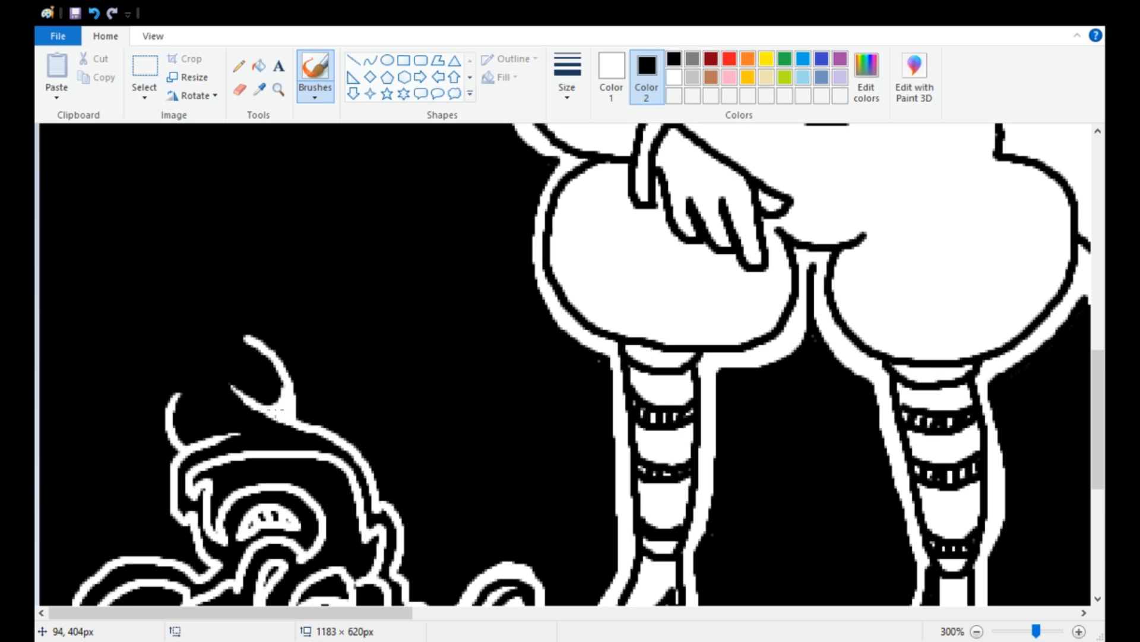
mouse_move(158, 404)
mouse_down()
mouse_move(197, 344)
mouse_move(297, 303)
mouse_move(207, 333)
mouse_up()
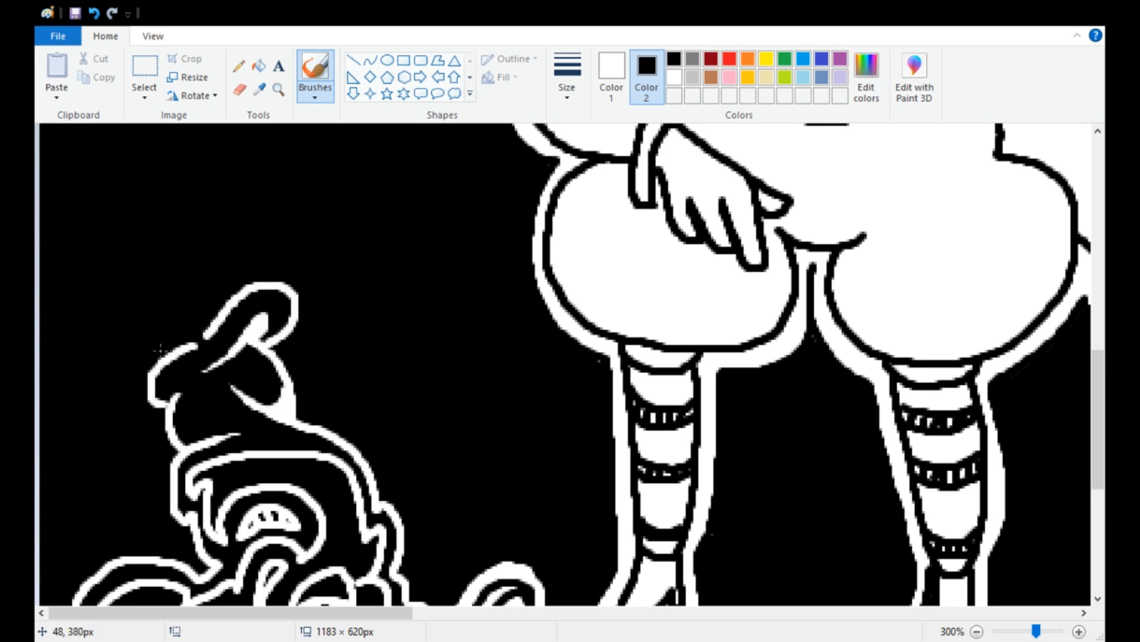
scroll(159, 354, up, 3)
mouse_move(162, 410)
mouse_down()
mouse_move(138, 442)
mouse_move(208, 416)
mouse_up()
mouse_move(131, 442)
mouse_down()
mouse_move(152, 355)
mouse_move(246, 392)
mouse_up()
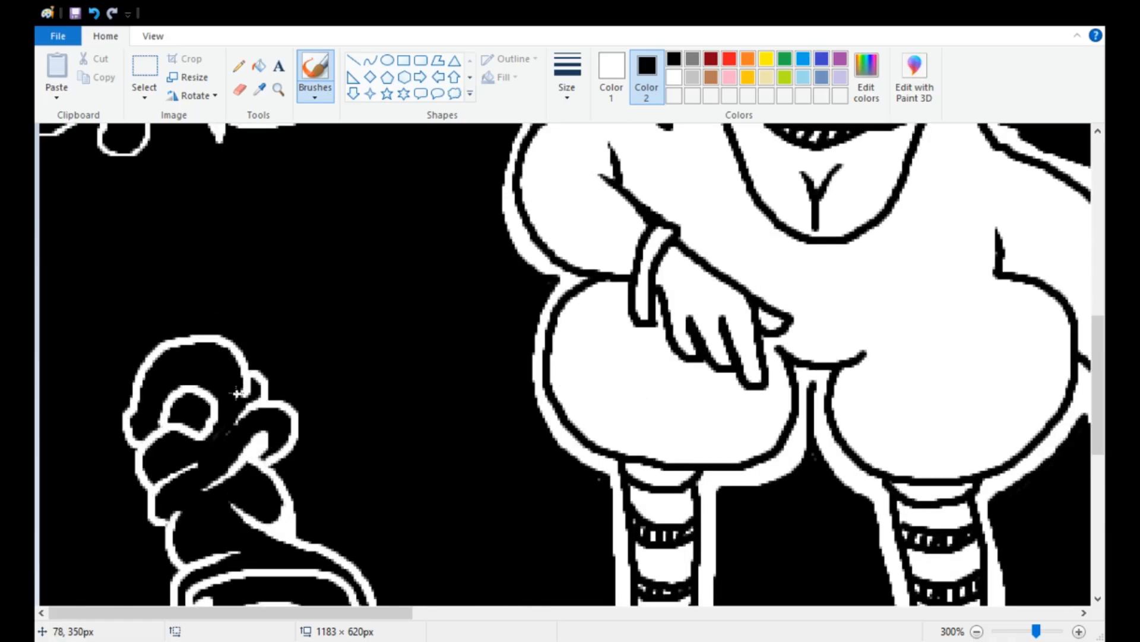
- Extend the stack with rounded segments and a striped leaf shape, closing it with a curve up to the hooked form
mouse_move(128, 395)
mouse_down()
mouse_move(130, 332)
mouse_move(185, 327)
mouse_up()
key(ctrl+z)
drag(89, 347, 157, 306)
scroll(119, 315, up, 3)
mouse_move(38, 324)
mouse_down()
mouse_move(106, 364)
mouse_move(55, 295)
mouse_up()
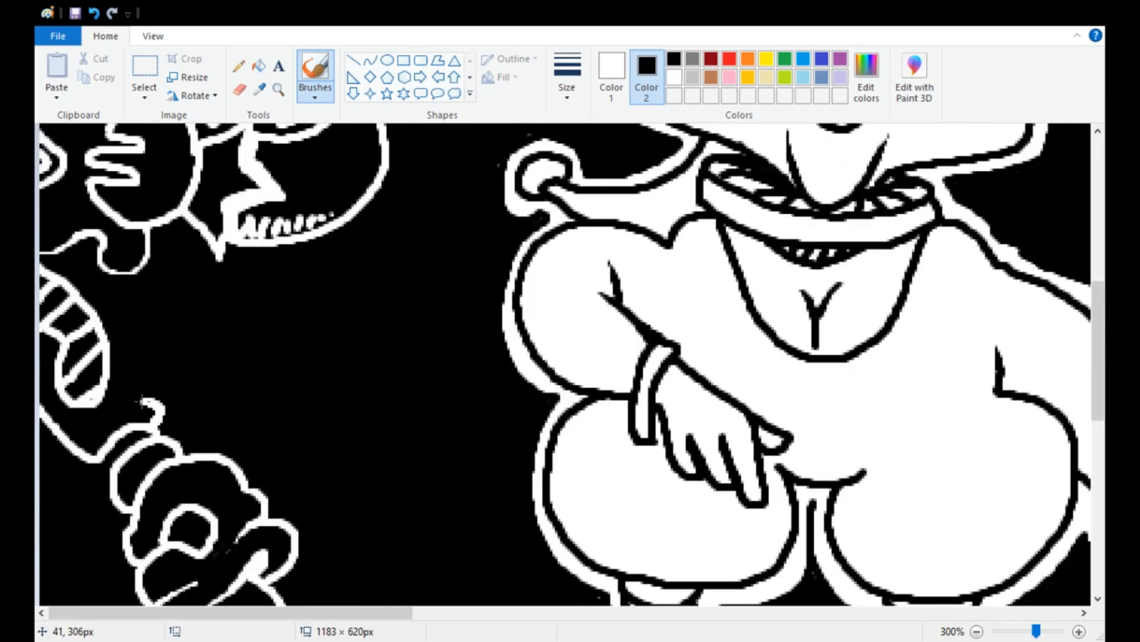
mouse_move(141, 401)
mouse_down()
mouse_move(108, 293)
mouse_move(76, 261)
mouse_up()
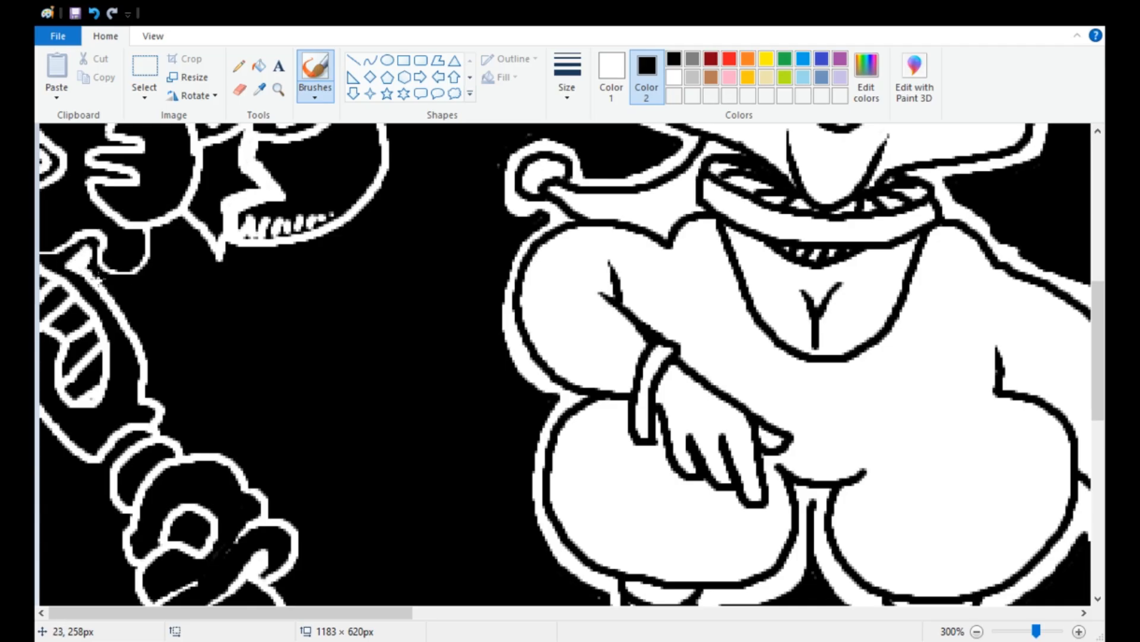
- Draw an outer contour along the underside of the toothed creature and add a hatched spike beside the striped leaf
mouse_move(141, 293)
mouse_down()
mouse_move(174, 248)
mouse_move(240, 281)
mouse_move(262, 262)
mouse_move(294, 268)
mouse_up()
scroll(309, 286, up, 6)
mouse_move(342, 496)
mouse_down()
mouse_move(406, 402)
mouse_move(389, 393)
mouse_up()
scroll(438, 528, down, 2)
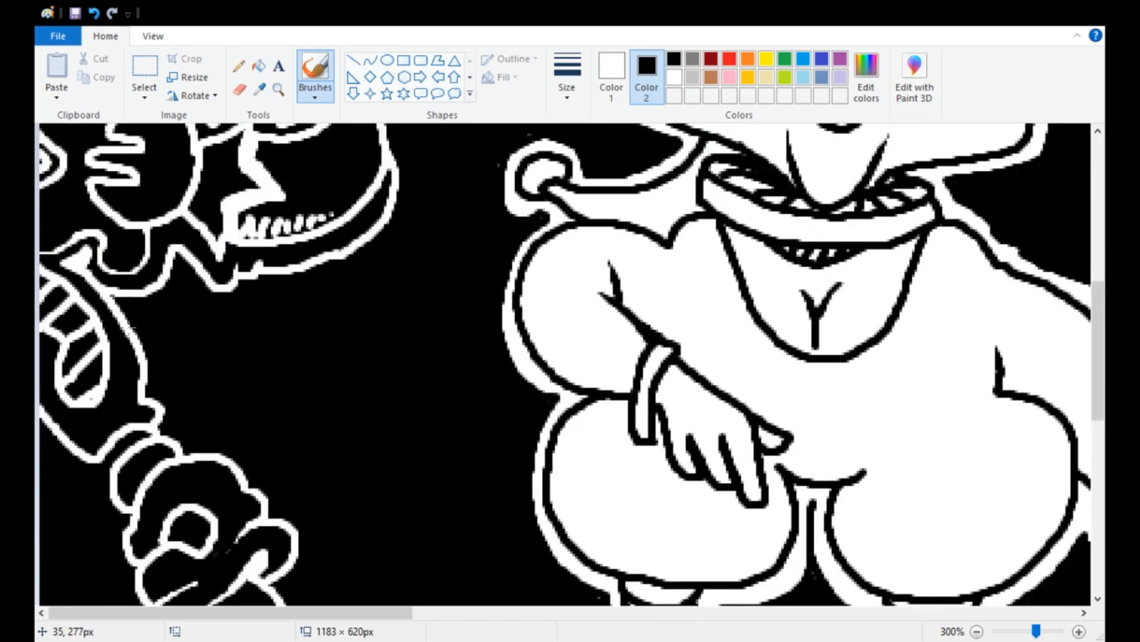
mouse_move(131, 331)
mouse_down()
mouse_move(144, 399)
mouse_move(167, 357)
mouse_up()
drag(163, 328, 171, 338)
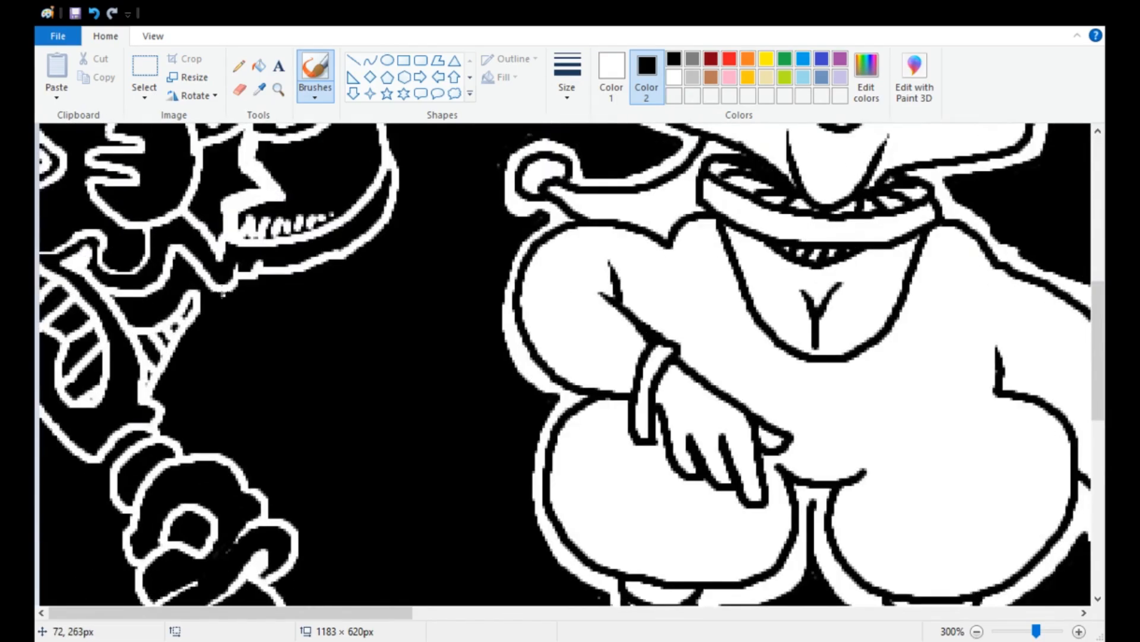
- Draw an outer contour down the stacked lobes and the lower-left creature's face, ending in a hook beneath the jester's shoe
mouse_move(220, 298)
mouse_down()
mouse_move(183, 433)
mouse_move(285, 498)
mouse_move(315, 543)
mouse_up()
scroll(315, 544, down, 3)
drag(297, 351, 419, 567)
scroll(420, 567, down, 1)
mouse_move(419, 451)
mouse_down()
mouse_move(442, 478)
mouse_move(446, 547)
mouse_up()
scroll(447, 548, down, 2)
drag(445, 325, 432, 389)
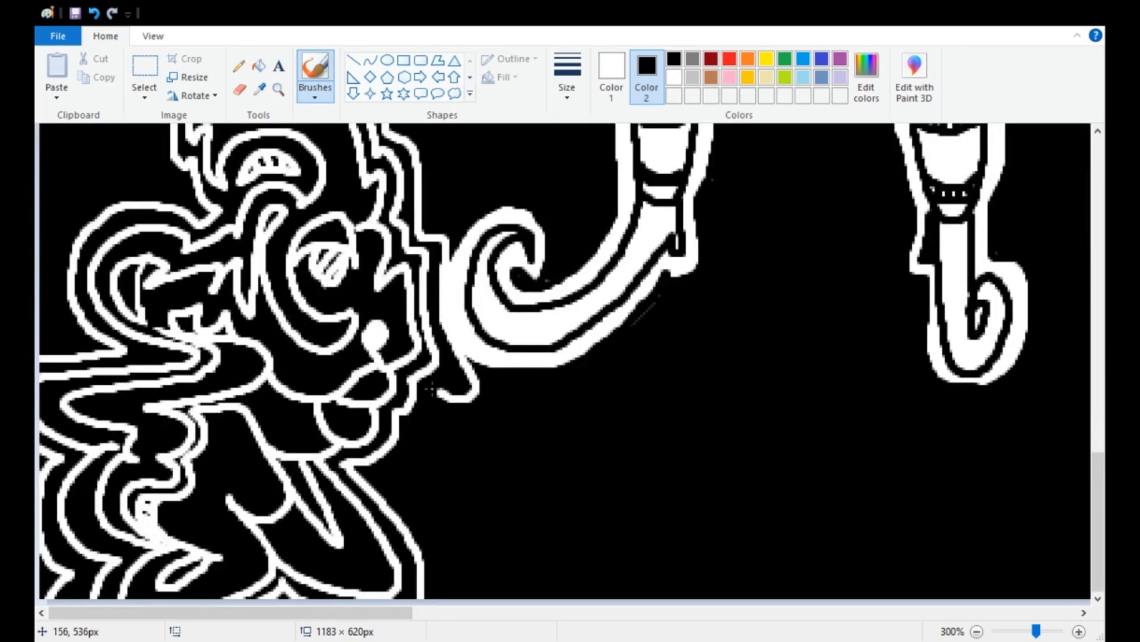
scroll(490, 538, up, 4)
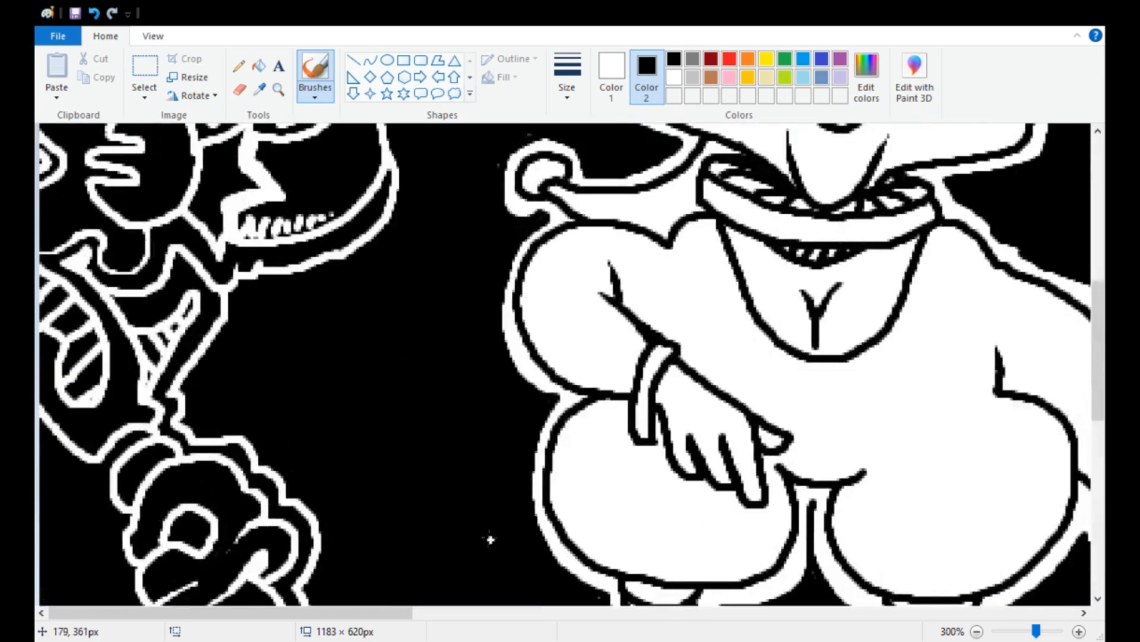
- Draw an outer contour down the left side of the stacked lobes and lower-left creature, sweeping in curved bands to the canvas edge
scroll(490, 539, down, 2)
mouse_move(109, 256)
mouse_down()
mouse_move(78, 244)
mouse_move(43, 251)
mouse_move(103, 288)
mouse_move(156, 425)
mouse_up()
scroll(156, 425, down, 1)
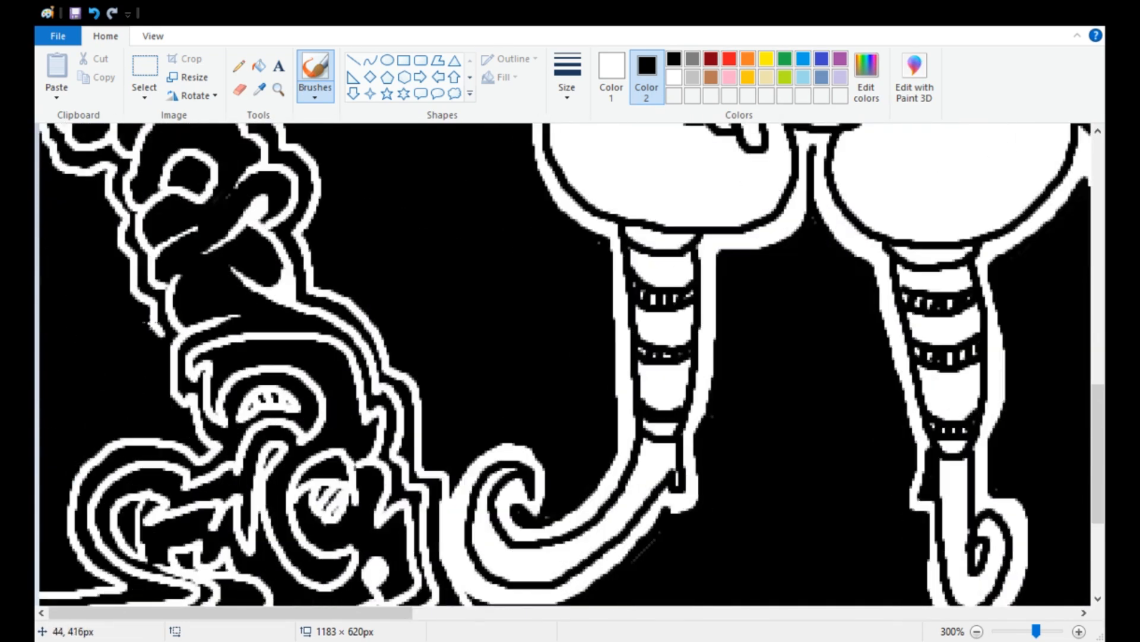
mouse_move(157, 327)
mouse_down()
mouse_move(190, 428)
mouse_move(37, 481)
mouse_move(38, 575)
mouse_up()
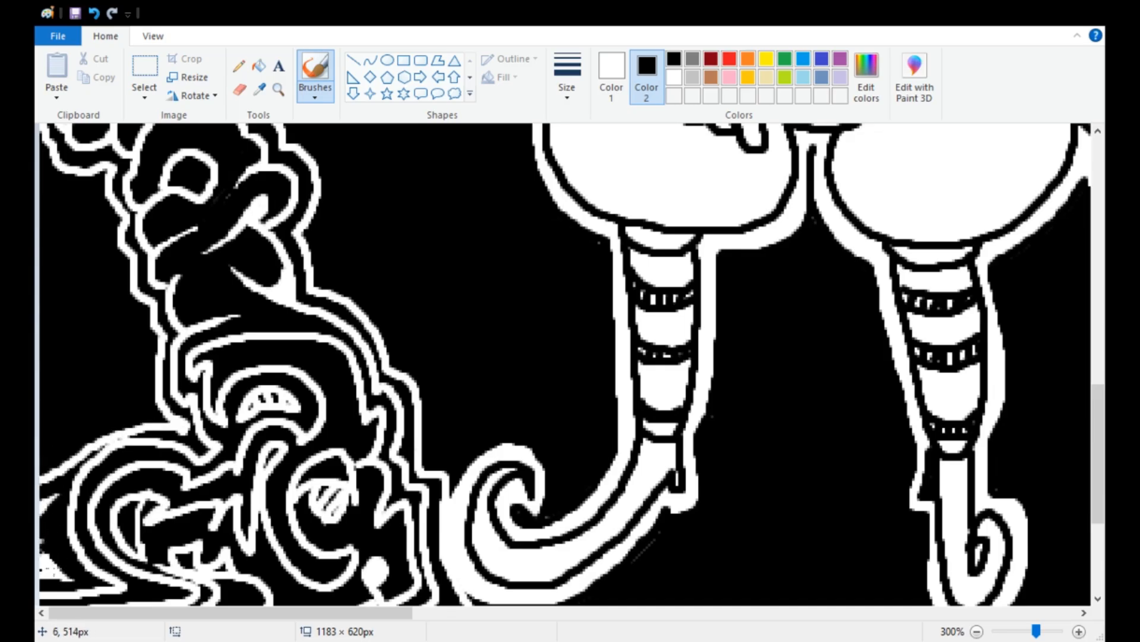
- Fill the gap between the left canvas edge and the stacked lobes with nested jagged spikes and a hatched inner shape
scroll(143, 469, up, 1)
scroll(143, 469, down, 1)
drag(83, 448, 40, 443)
mouse_move(69, 446)
mouse_down()
mouse_move(106, 355)
mouse_move(39, 245)
mouse_move(136, 392)
mouse_up()
scroll(64, 410, up, 3)
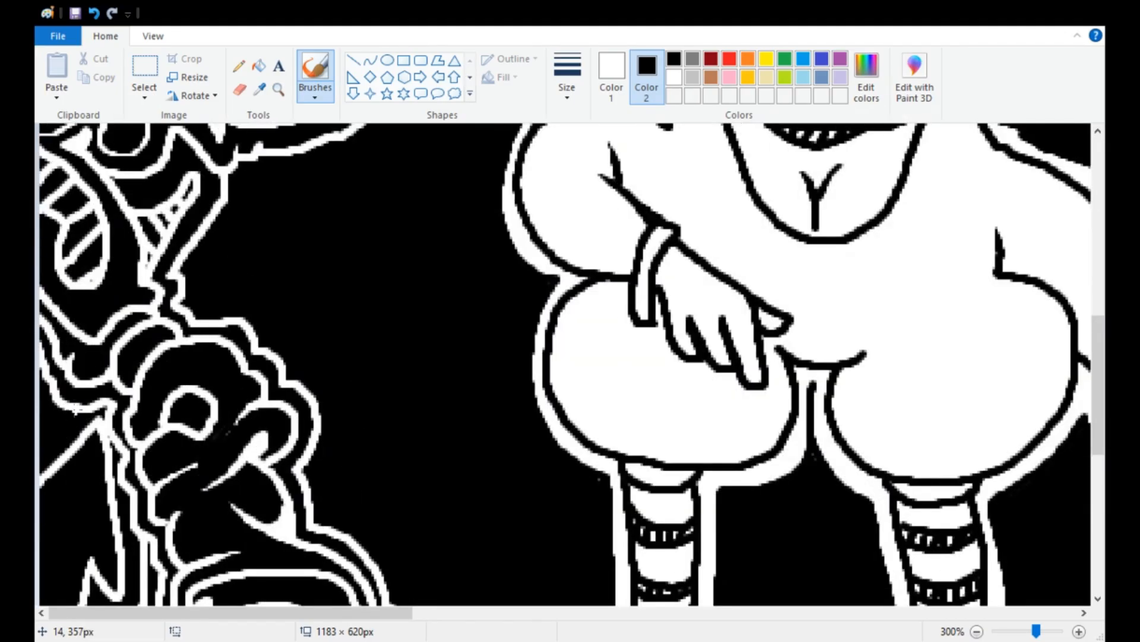
scroll(103, 395, down, 3)
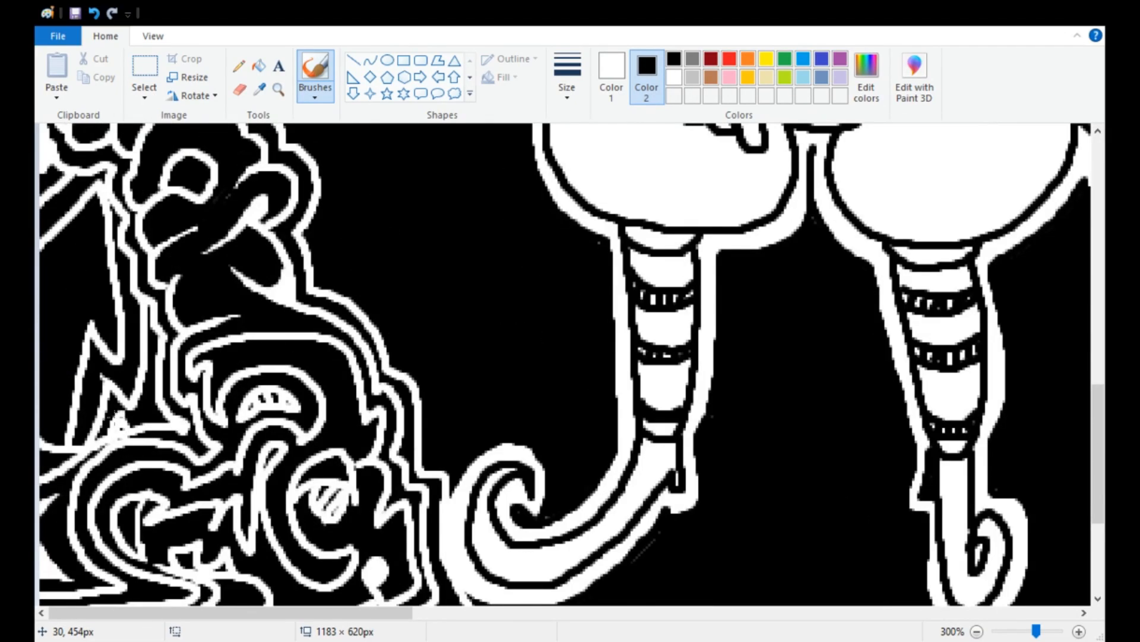
scroll(564, 365, up, 2)
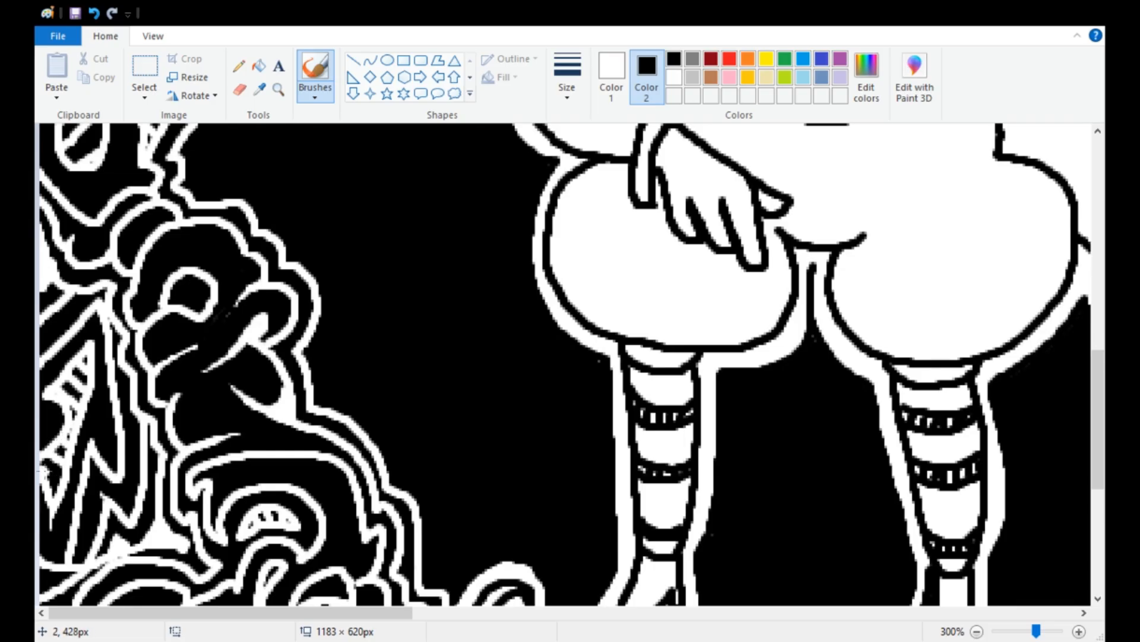
drag(43, 471, 56, 484)
- Draw overlapping wavy forms with curled, hooked tips along the canvas bottom beneath the jester's curled shoe
scroll(176, 469, up, 6)
scroll(285, 487, down, 9)
mouse_move(477, 560)
mouse_down()
mouse_move(534, 594)
mouse_move(584, 543)
mouse_move(706, 587)
mouse_move(708, 600)
mouse_up()
drag(418, 512, 567, 575)
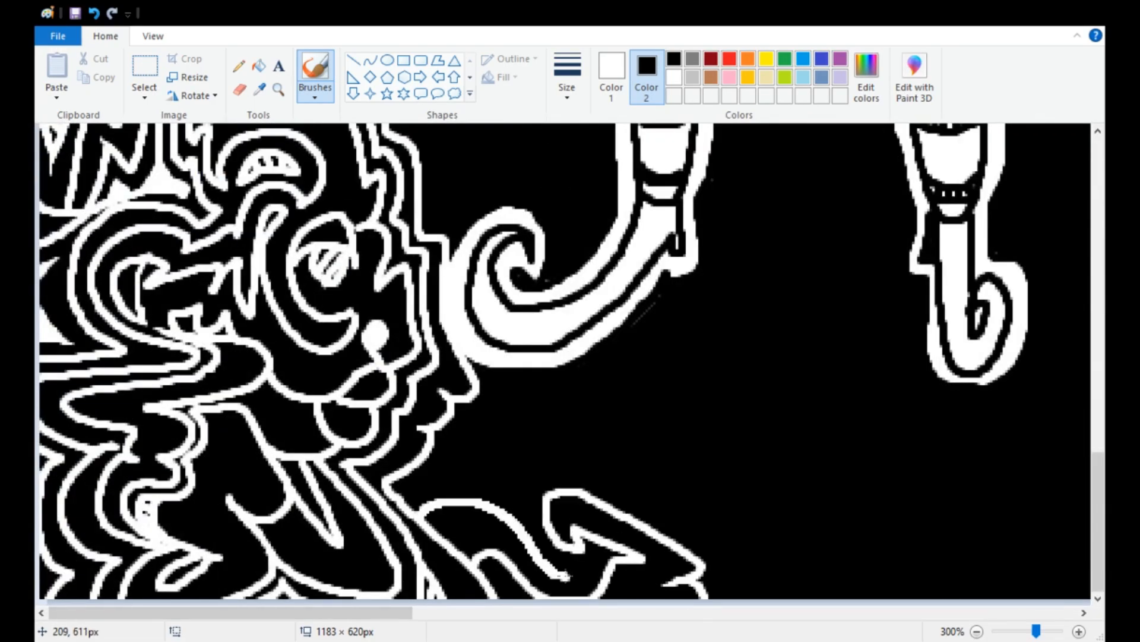
mouse_move(515, 524)
mouse_down()
mouse_move(552, 479)
mouse_move(638, 505)
mouse_move(742, 483)
mouse_move(700, 560)
mouse_up()
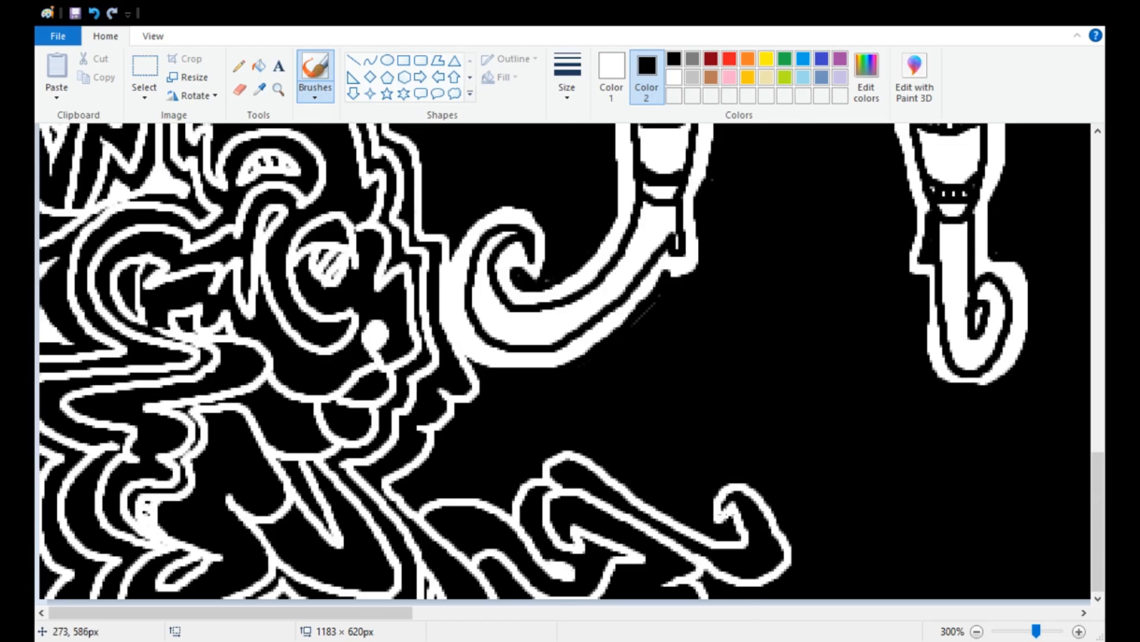
drag(775, 589, 717, 589)
mouse_move(737, 525)
mouse_down()
mouse_move(654, 475)
mouse_move(631, 390)
mouse_move(594, 465)
mouse_up()
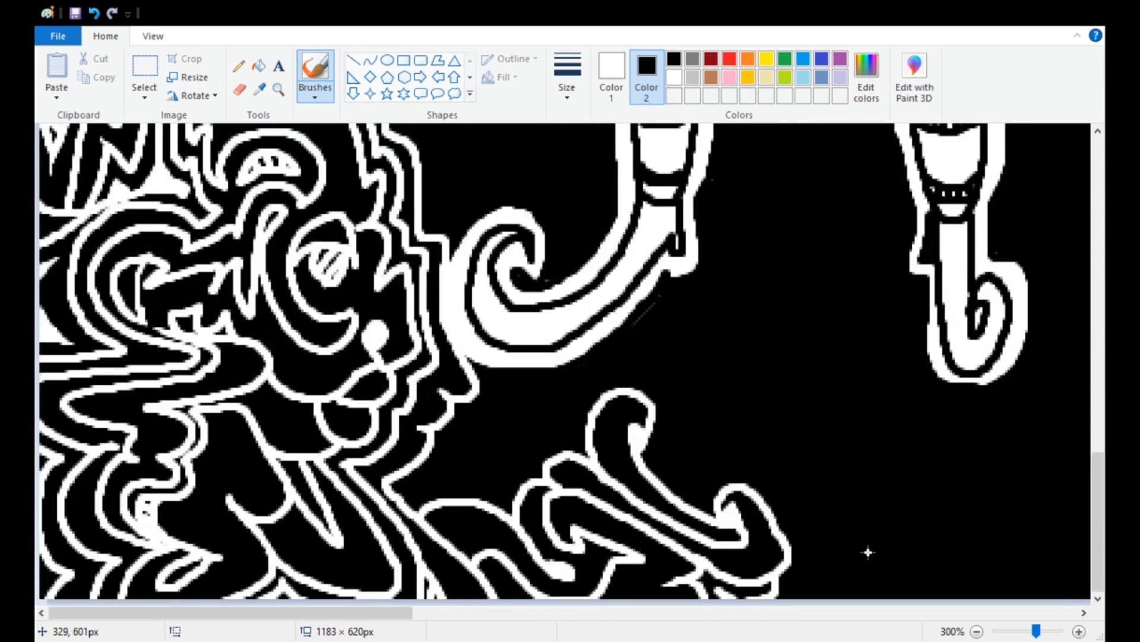
- Draw an outer contour over the curled forms beneath the shoe, with a zigzag edge and a further outline on the right side
scroll(248, 440, right, 5)
scroll(249, 439, left, 3)
mouse_move(501, 461)
mouse_down()
mouse_move(450, 367)
mouse_move(333, 475)
mouse_move(244, 499)
mouse_up()
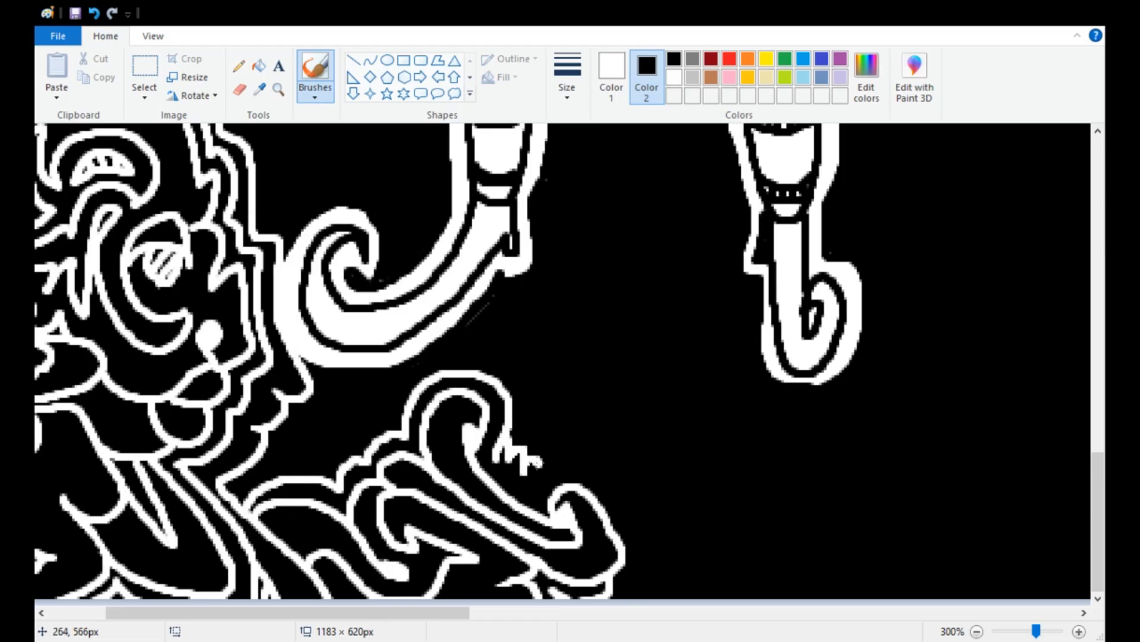
mouse_move(530, 469)
mouse_down()
mouse_move(648, 555)
mouse_move(630, 594)
mouse_up()
drag(514, 404, 568, 462)
scroll(710, 464, up, 5)
scroll(683, 530, down, 5)
- Start an angular creature in the lower-right area with a crescent, looped inner shapes, pointed edges and wavy lower forms
drag(459, 613, 1068, 613)
mouse_move(668, 197)
mouse_down()
mouse_move(527, 279)
mouse_move(472, 426)
mouse_move(600, 455)
mouse_move(733, 356)
mouse_move(664, 373)
mouse_up()
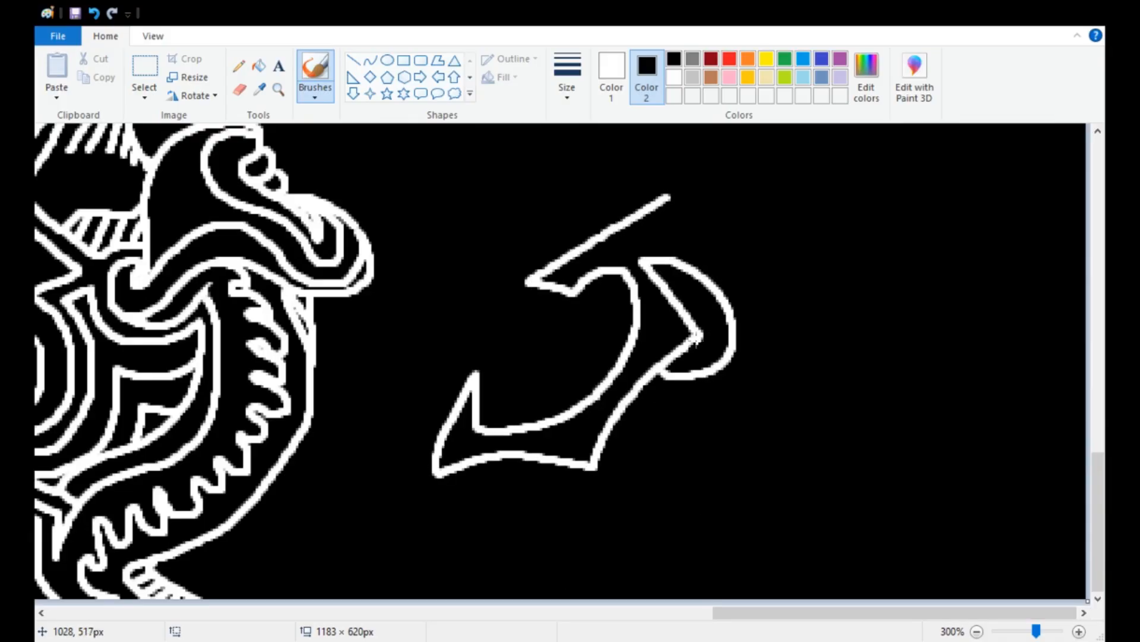
drag(707, 336, 691, 315)
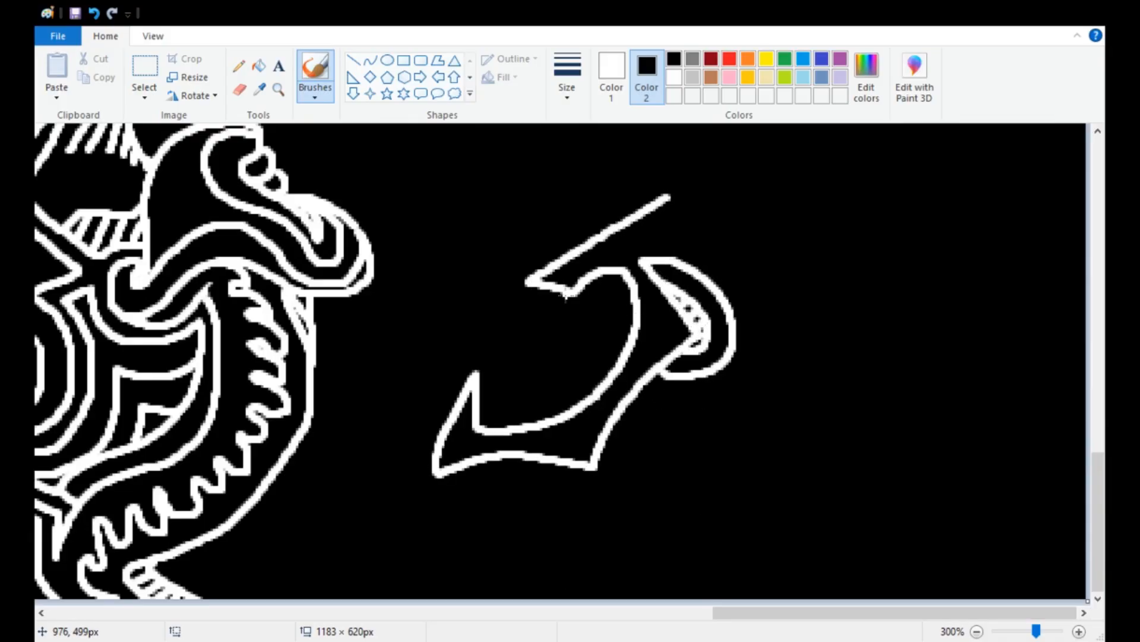
mouse_move(566, 295)
mouse_down()
mouse_move(493, 324)
mouse_move(555, 347)
mouse_move(570, 383)
mouse_move(461, 339)
mouse_move(388, 548)
mouse_move(607, 488)
mouse_move(504, 567)
mouse_move(454, 531)
mouse_up()
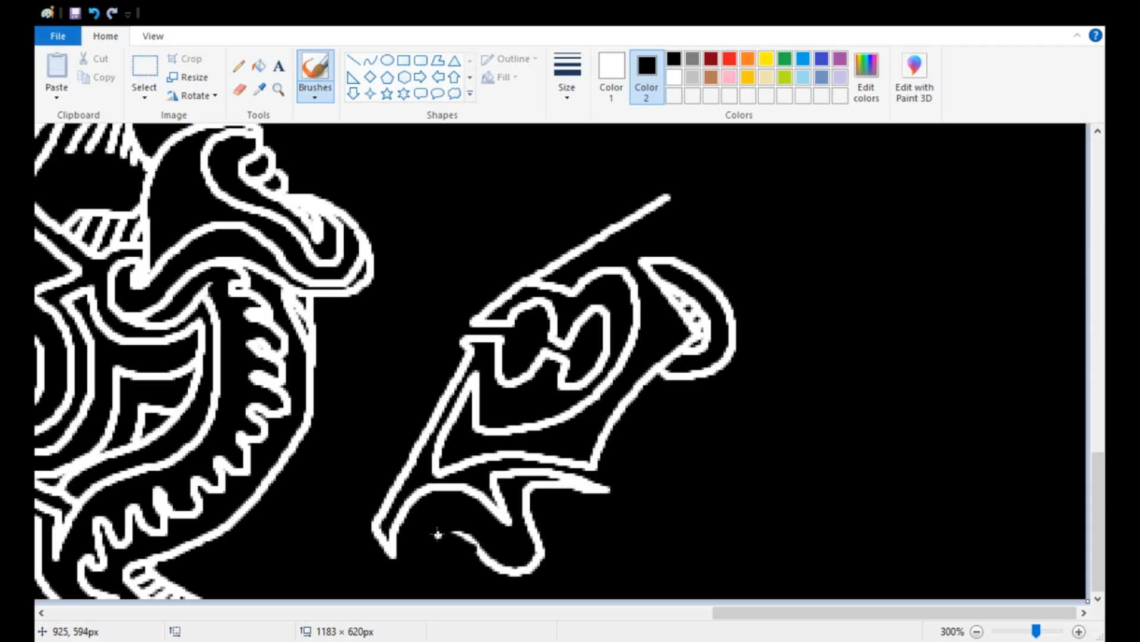
drag(447, 571, 492, 597)
mouse_move(399, 478)
mouse_down()
mouse_move(348, 502)
mouse_move(382, 570)
mouse_move(425, 542)
mouse_up()
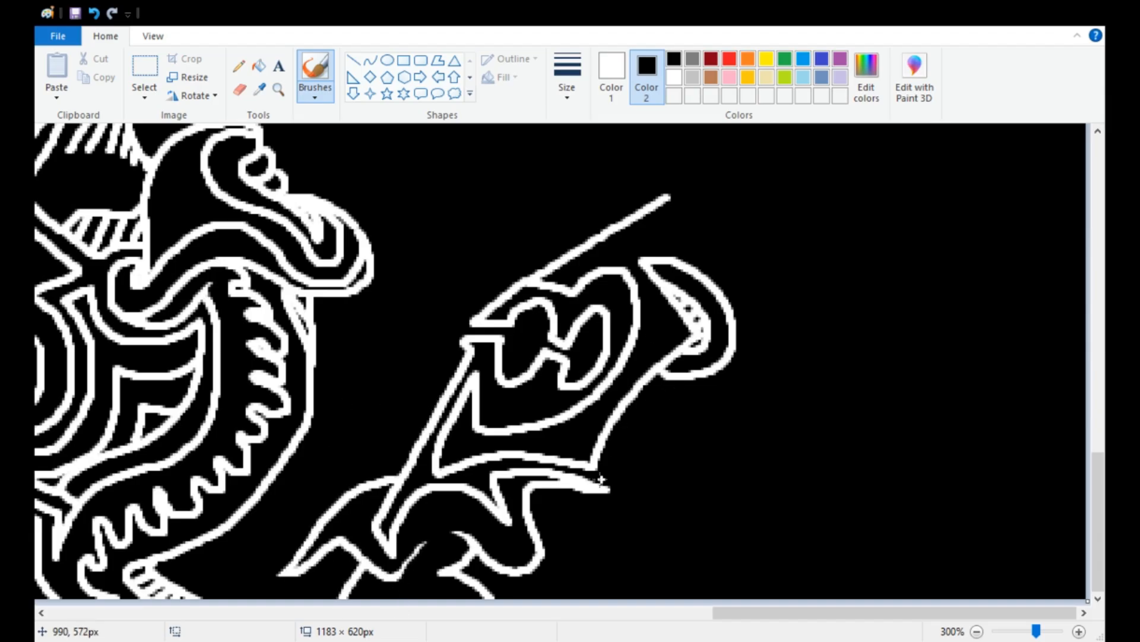
- Wrap the lower-right creature's crescent in two outer contours, with a jagged lower edge and a rounded knob at the top
mouse_move(602, 479)
mouse_down()
mouse_move(644, 437)
mouse_move(751, 386)
mouse_move(670, 199)
mouse_up()
scroll(694, 338, up, 2)
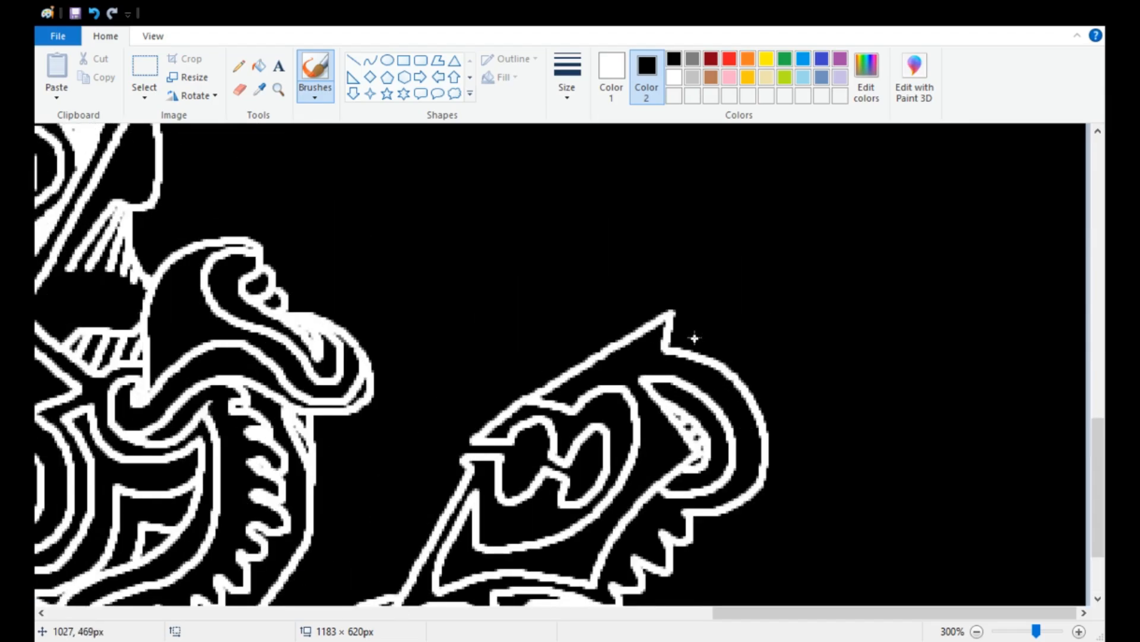
mouse_move(660, 317)
mouse_down()
mouse_move(698, 330)
mouse_move(800, 485)
mouse_move(697, 553)
mouse_up()
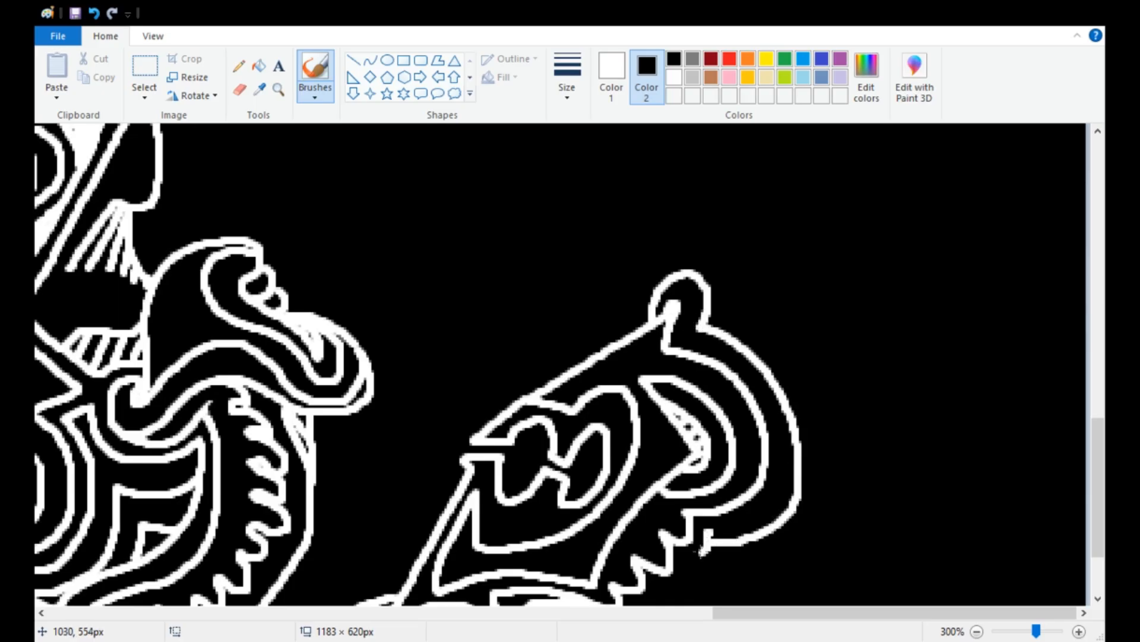
- Add rounded lobes beneath the lower-right creature's jagged edge, an arched form below them and hatched curves down to the canvas bottom
scroll(740, 549, down, 2)
mouse_move(749, 425)
mouse_down()
mouse_move(744, 442)
mouse_move(657, 458)
mouse_move(660, 511)
mouse_move(671, 489)
mouse_move(721, 469)
mouse_move(721, 524)
mouse_move(825, 597)
mouse_up()
mouse_move(541, 488)
mouse_down()
mouse_move(555, 564)
mouse_move(600, 597)
mouse_up()
drag(689, 594, 724, 570)
drag(757, 585, 722, 547)
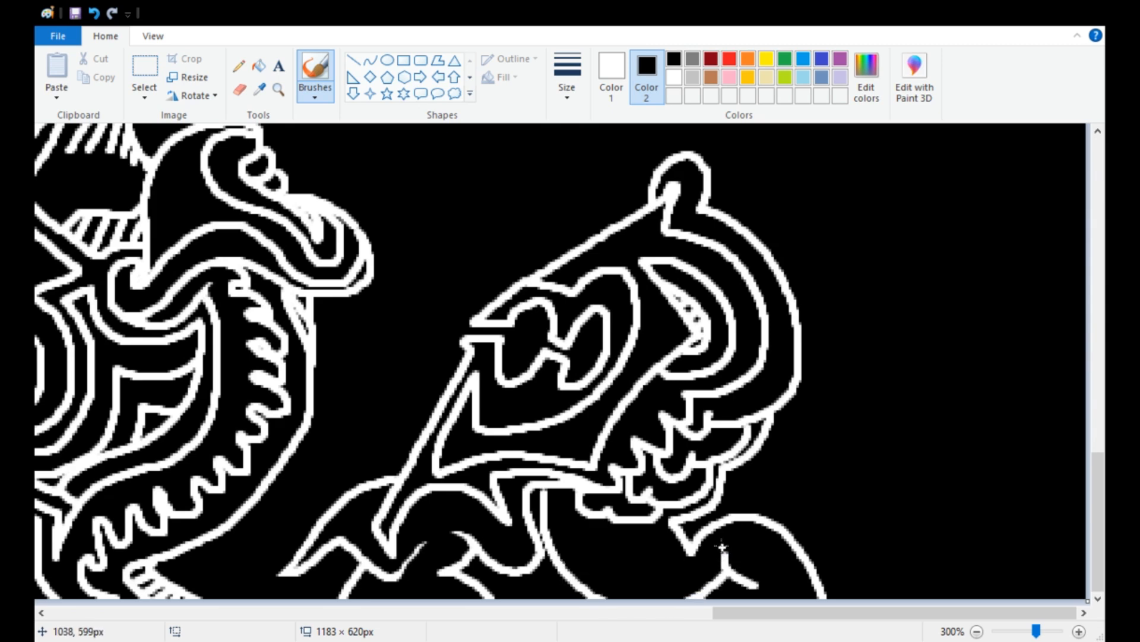
drag(531, 489, 536, 597)
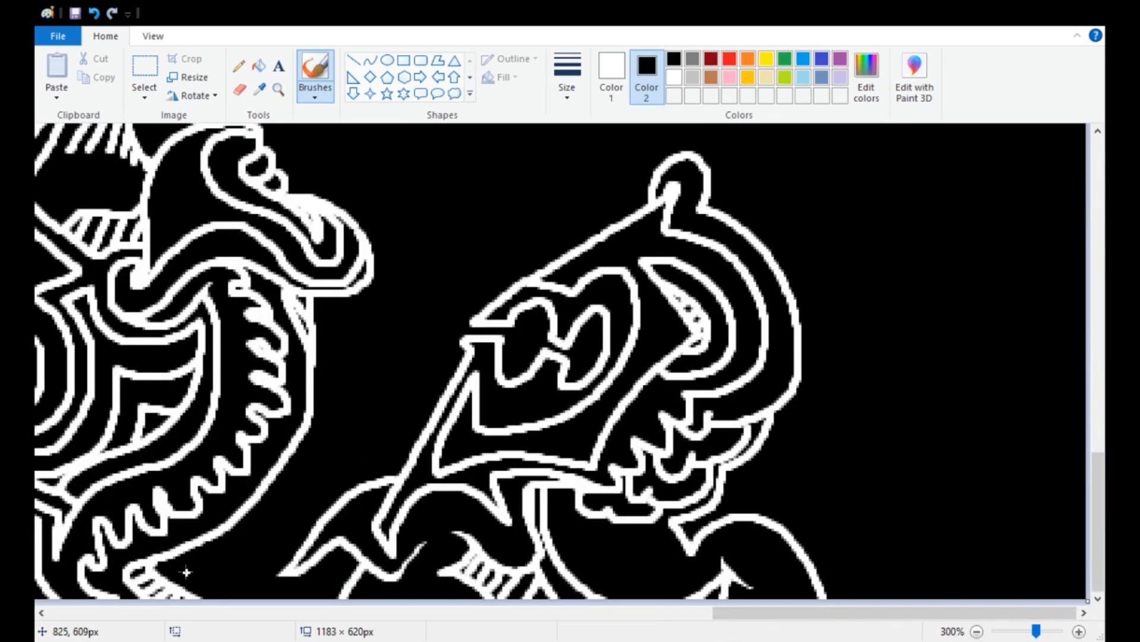
- Fill the gap between the toothed band and the lower-right creature with a hatched triangle, crossing bands and angular linking lines
drag(179, 568, 231, 597)
drag(255, 524, 169, 574)
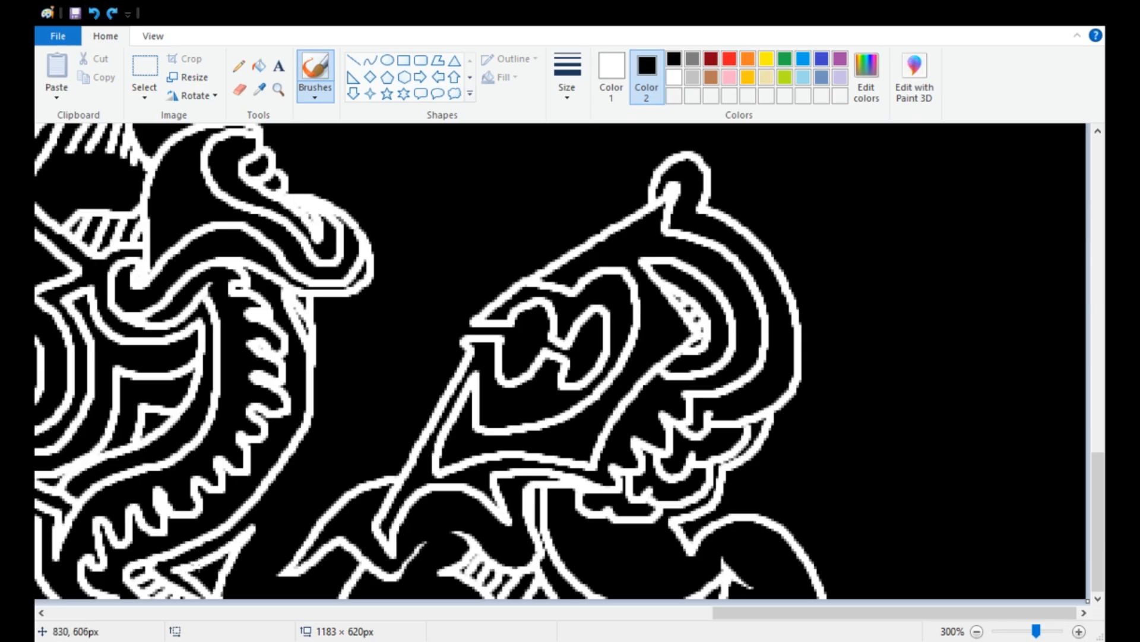
drag(334, 567, 291, 597)
mouse_move(275, 521)
mouse_down()
mouse_move(256, 597)
mouse_move(310, 541)
mouse_up()
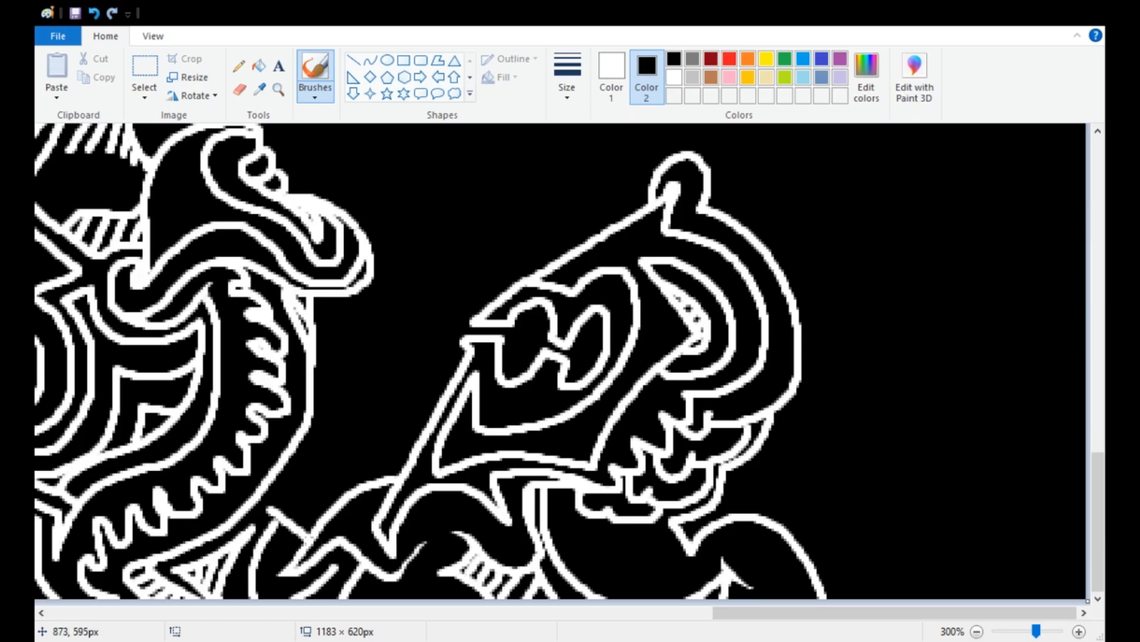
drag(279, 486, 321, 520)
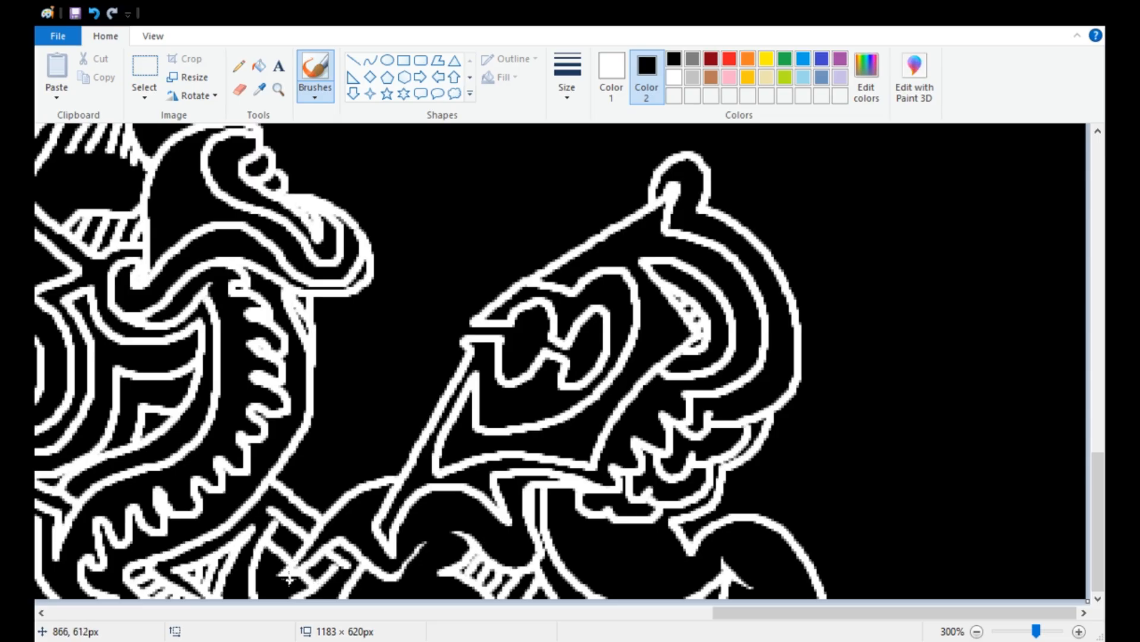
mouse_move(330, 305)
mouse_down()
mouse_move(294, 478)
mouse_move(374, 461)
mouse_move(454, 347)
mouse_move(331, 338)
mouse_move(456, 323)
mouse_move(659, 196)
mouse_up()
mouse_move(329, 360)
mouse_down()
mouse_move(385, 361)
mouse_move(359, 446)
mouse_move(320, 437)
mouse_move(365, 410)
mouse_move(327, 410)
mouse_up()
- Draw a double-outlined, pointed tail sweeping right from beneath the beaked creature's bead row and start a hatched panel above it
scroll(492, 426, down, 2)
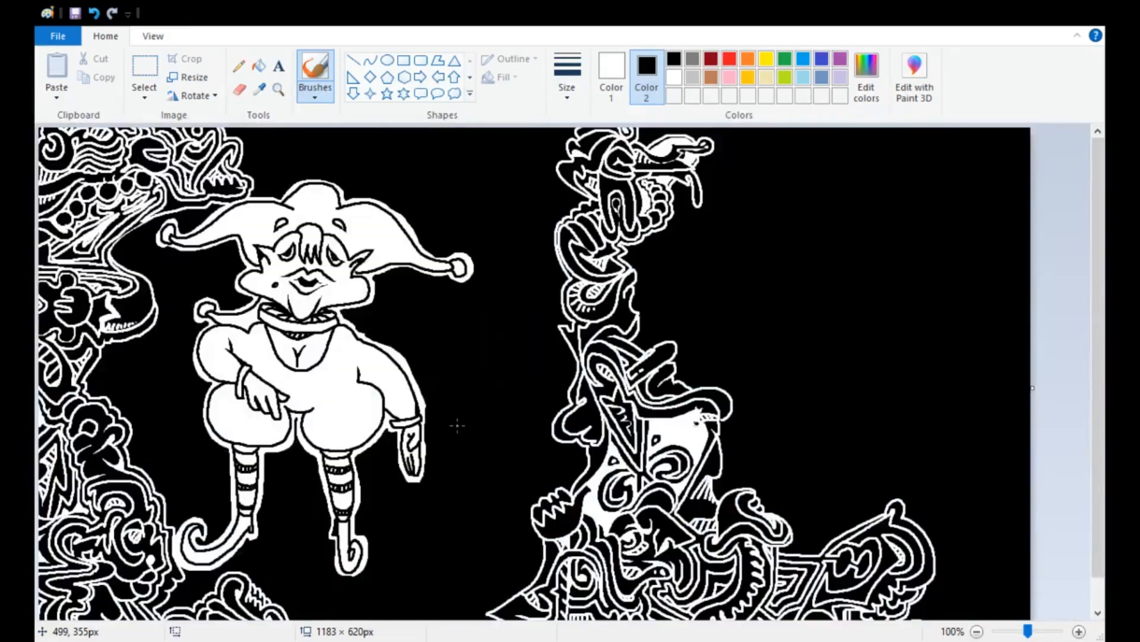
scroll(772, 460, down, 1)
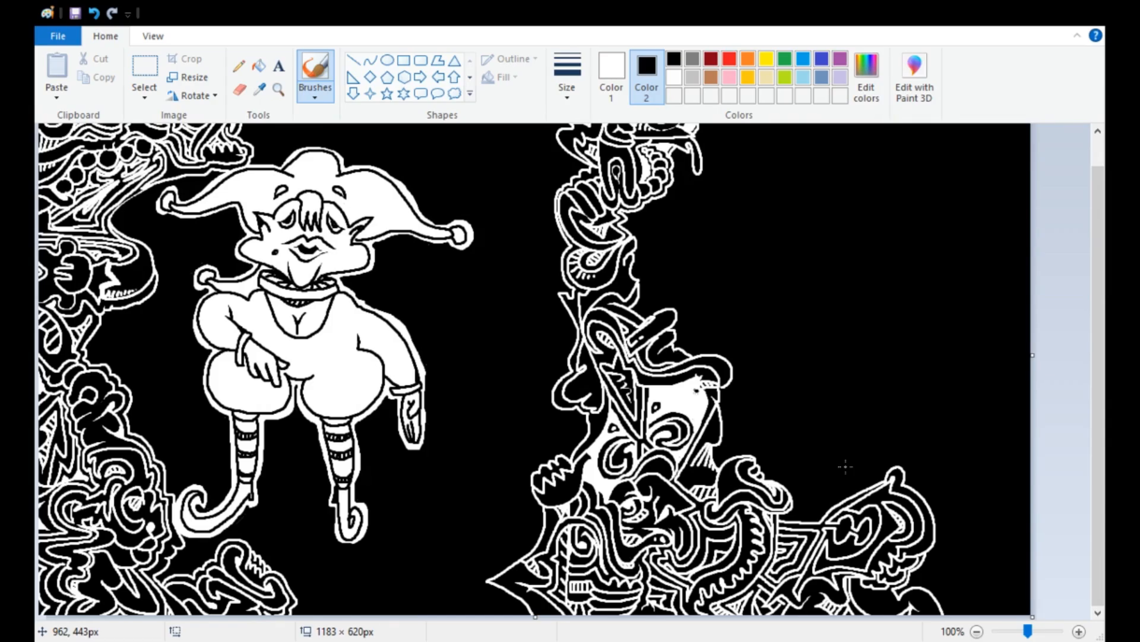
scroll(837, 284, up, 2)
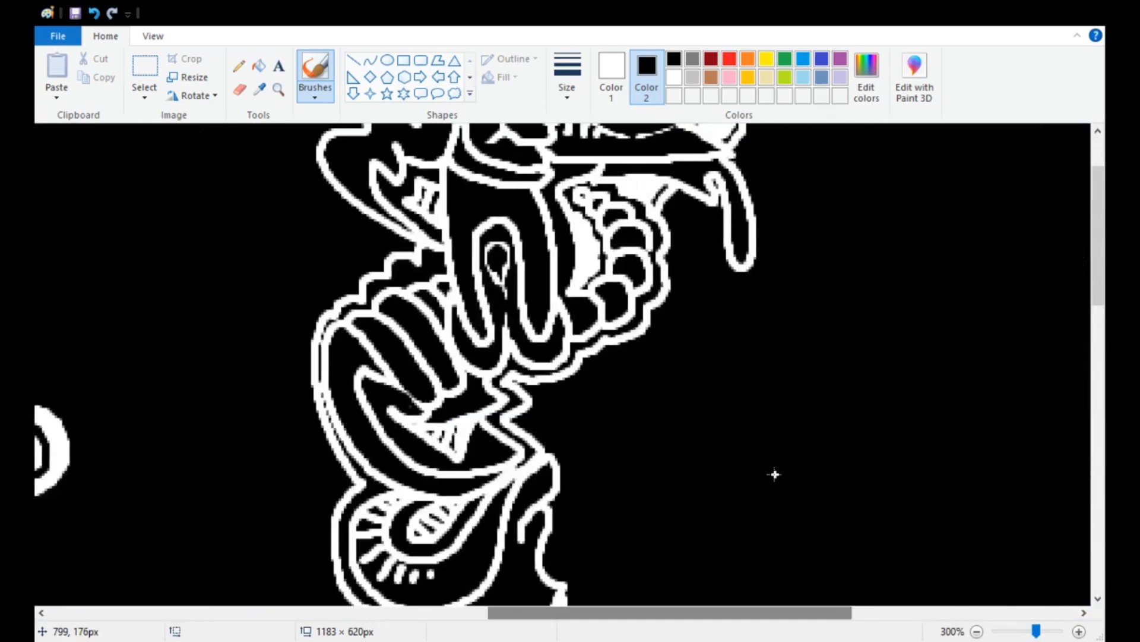
scroll(777, 471, down, 4)
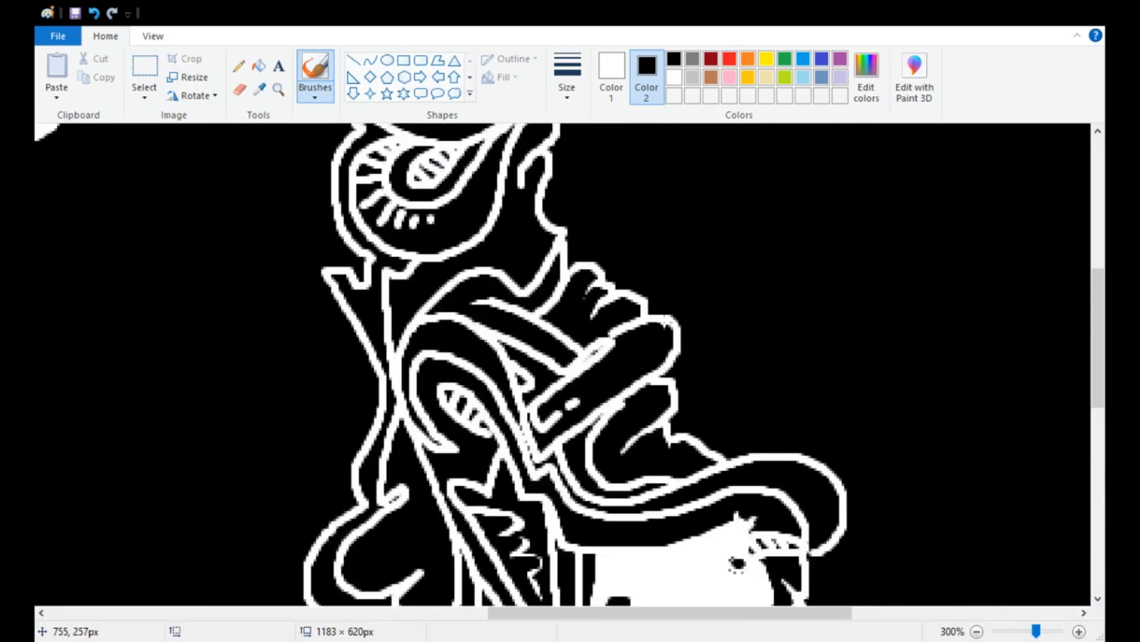
scroll(687, 345, up, 4)
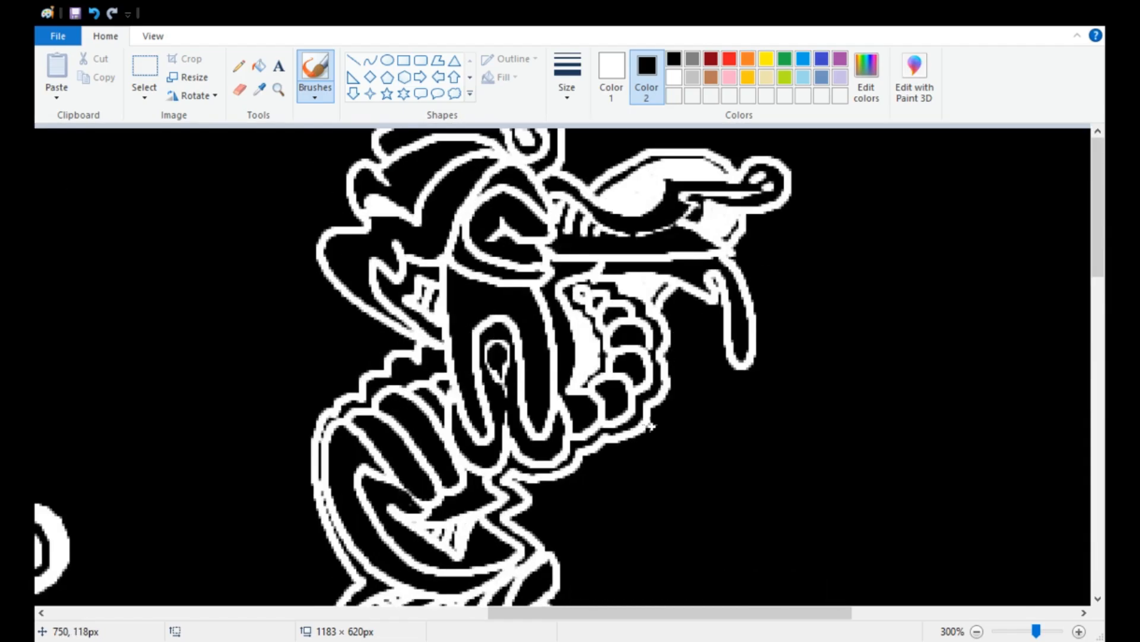
mouse_move(650, 426)
mouse_down()
mouse_move(927, 484)
mouse_move(683, 443)
mouse_move(582, 470)
mouse_up()
scroll(704, 272, down, 4)
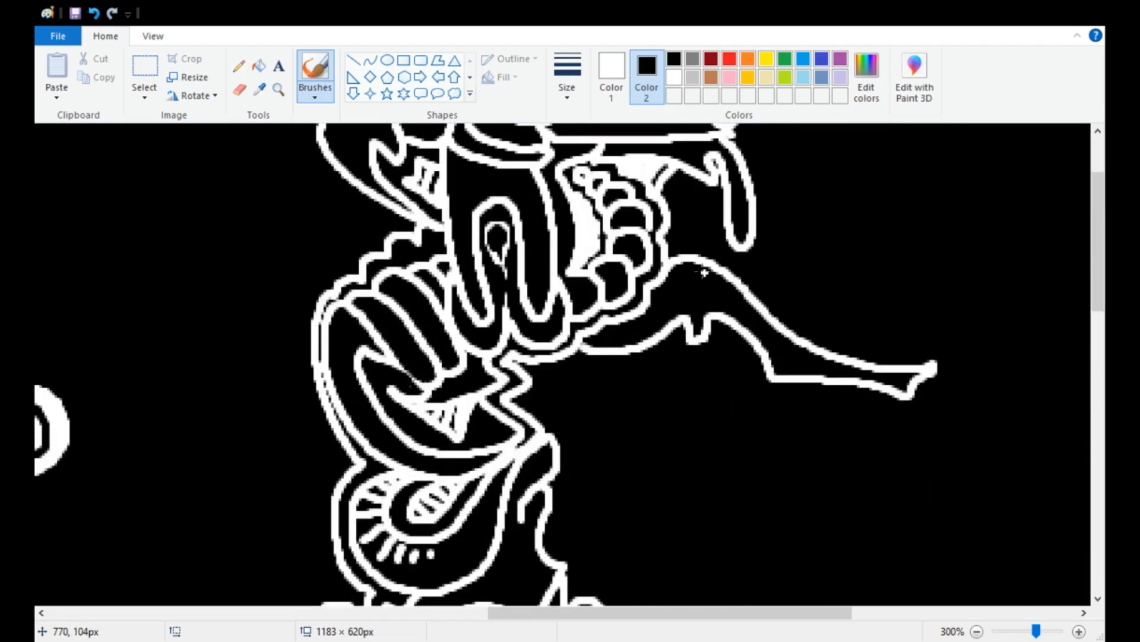
mouse_move(567, 359)
mouse_down()
mouse_move(677, 350)
mouse_move(757, 394)
mouse_move(945, 380)
mouse_move(817, 337)
mouse_move(684, 240)
mouse_move(677, 193)
mouse_move(719, 244)
mouse_up()
drag(683, 197, 706, 209)
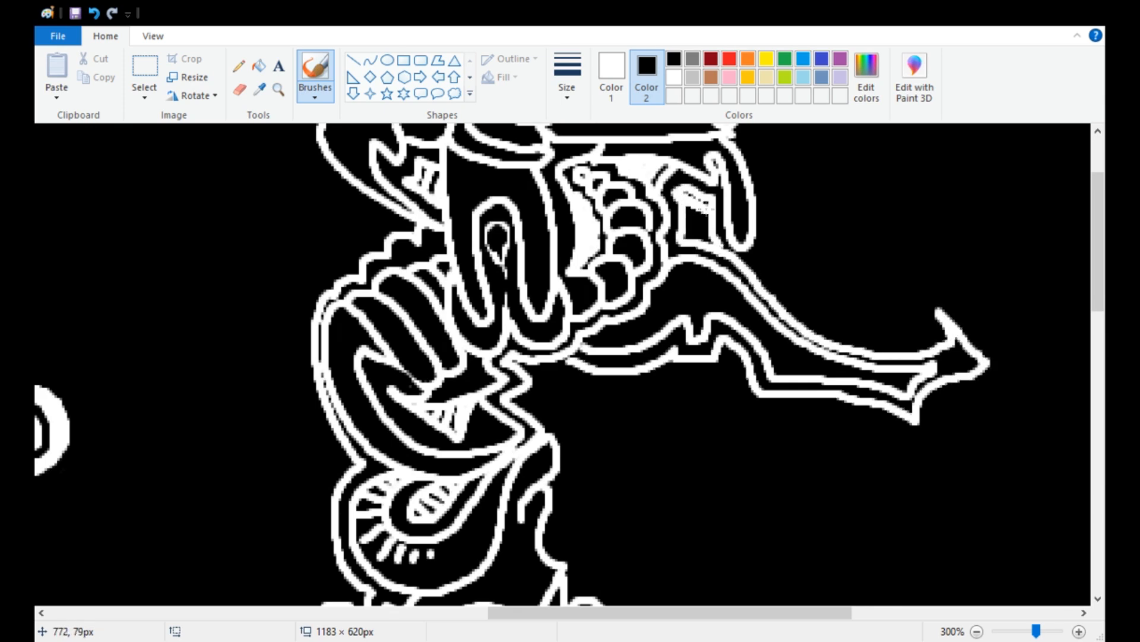
- Finish the hatched panel and draw outer contours around the beaked creature's drooping tongue and beak, reaching the canvas top
scroll(757, 264, up, 4)
mouse_move(759, 385)
mouse_down()
mouse_move(753, 284)
mouse_move(787, 205)
mouse_move(742, 147)
mouse_move(590, 160)
mouse_move(591, 146)
mouse_up()
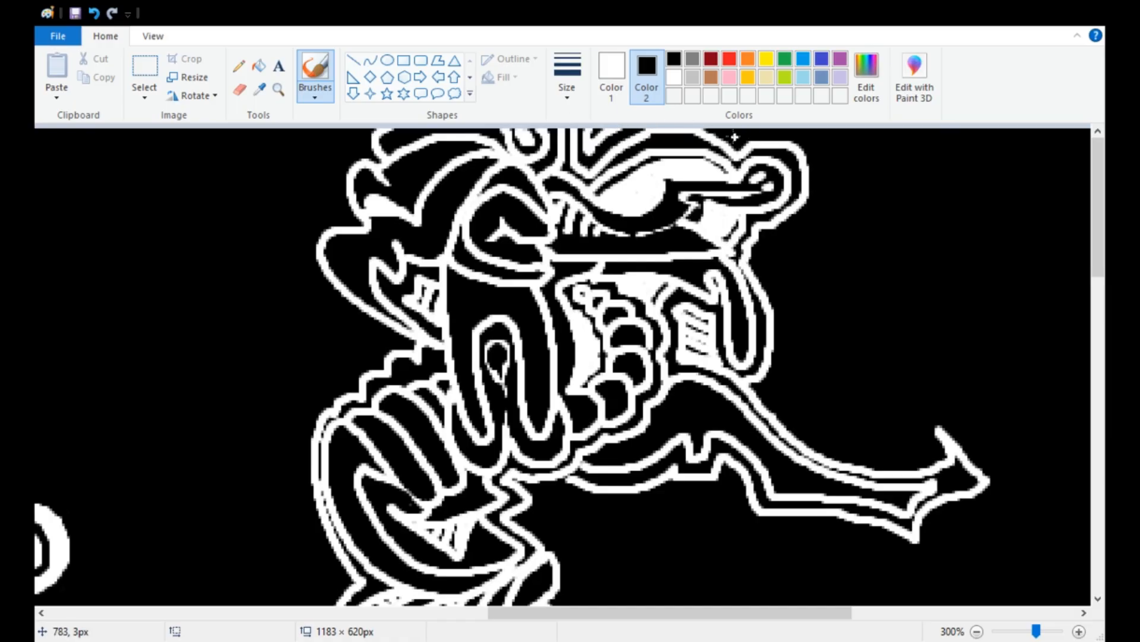
mouse_move(735, 137)
mouse_down()
mouse_move(820, 196)
mouse_move(749, 249)
mouse_up()
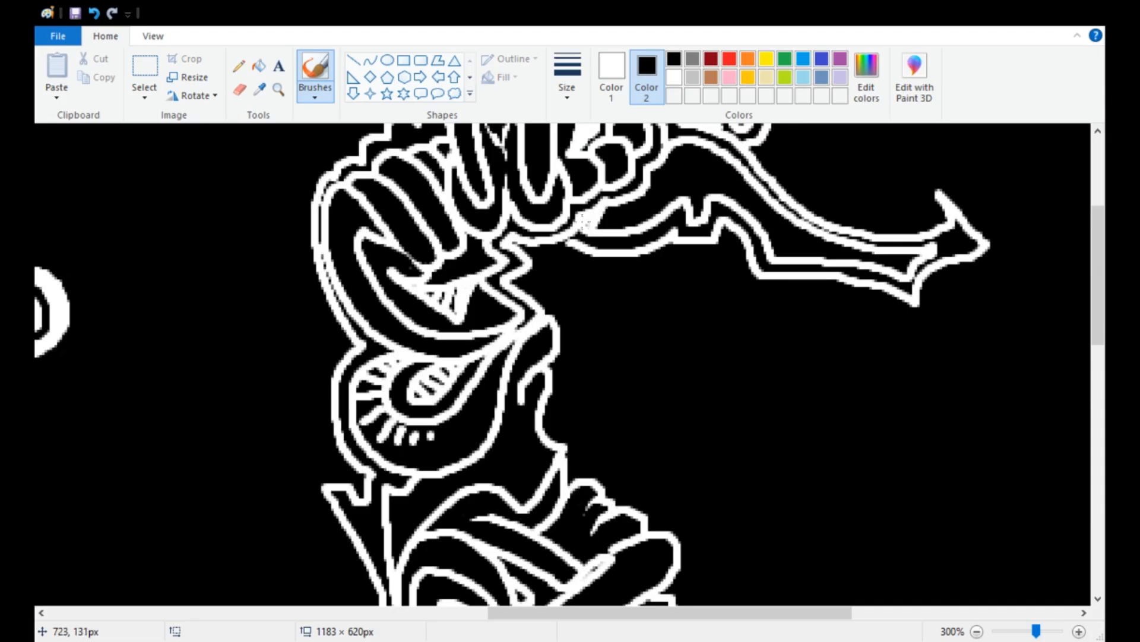
- Draw a feathery, scalloped form hanging from the pointed tip left of the central creatures and outline it above
scroll(735, 299, down, 2)
scroll(456, 505, up, 2)
scroll(455, 505, down, 2)
scroll(558, 511, up, 2)
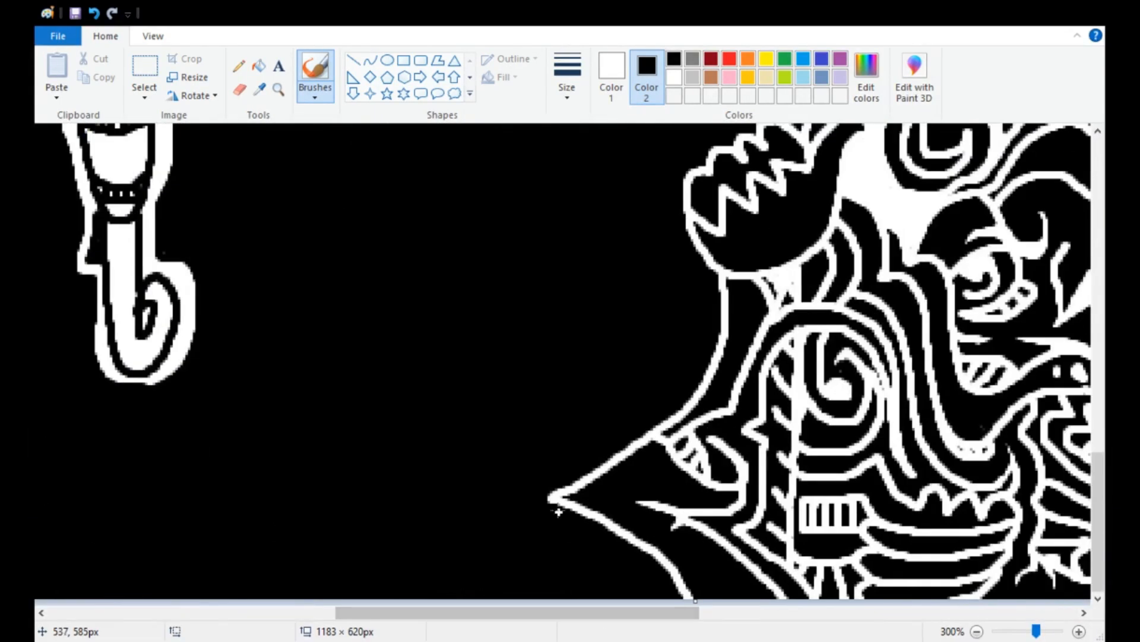
mouse_move(554, 502)
mouse_down()
mouse_move(549, 540)
mouse_move(600, 573)
mouse_move(532, 550)
mouse_move(548, 586)
mouse_up()
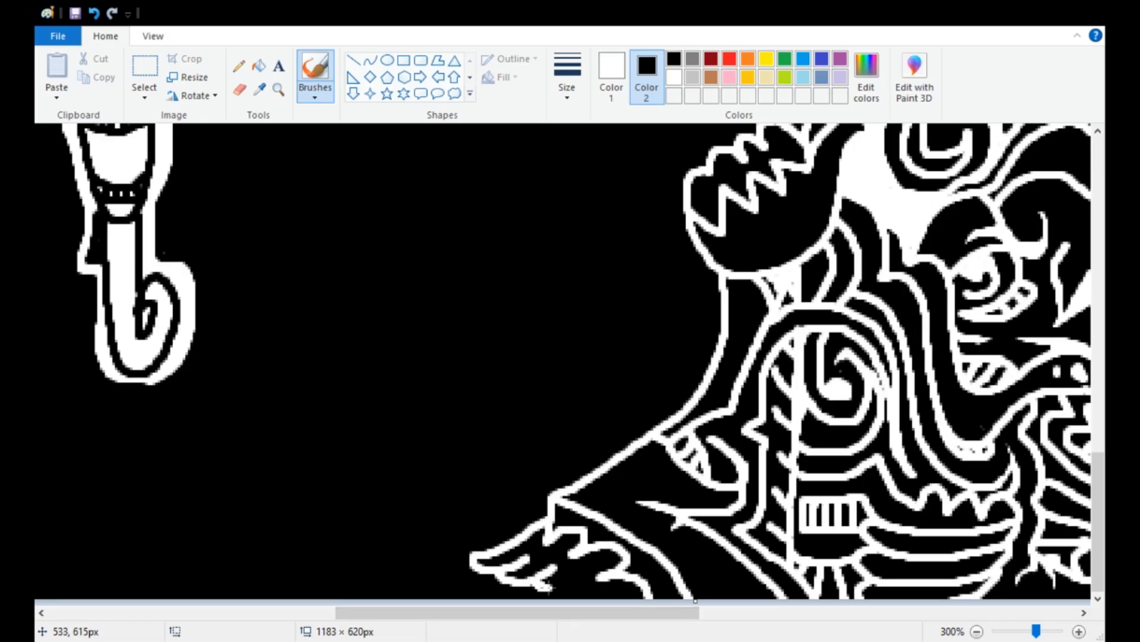
drag(472, 555, 480, 513)
mouse_move(459, 474)
mouse_down()
mouse_move(505, 517)
mouse_move(506, 491)
mouse_move(543, 457)
mouse_move(569, 481)
mouse_up()
- Draw a creature's head at the canvas's upper right with a pointed, arrow-shaped extension, wrinkle lines, finger-like lobes and an eye
scroll(511, 465, down, 2)
scroll(79, 390, up, 2)
drag(286, 612, 1029, 593)
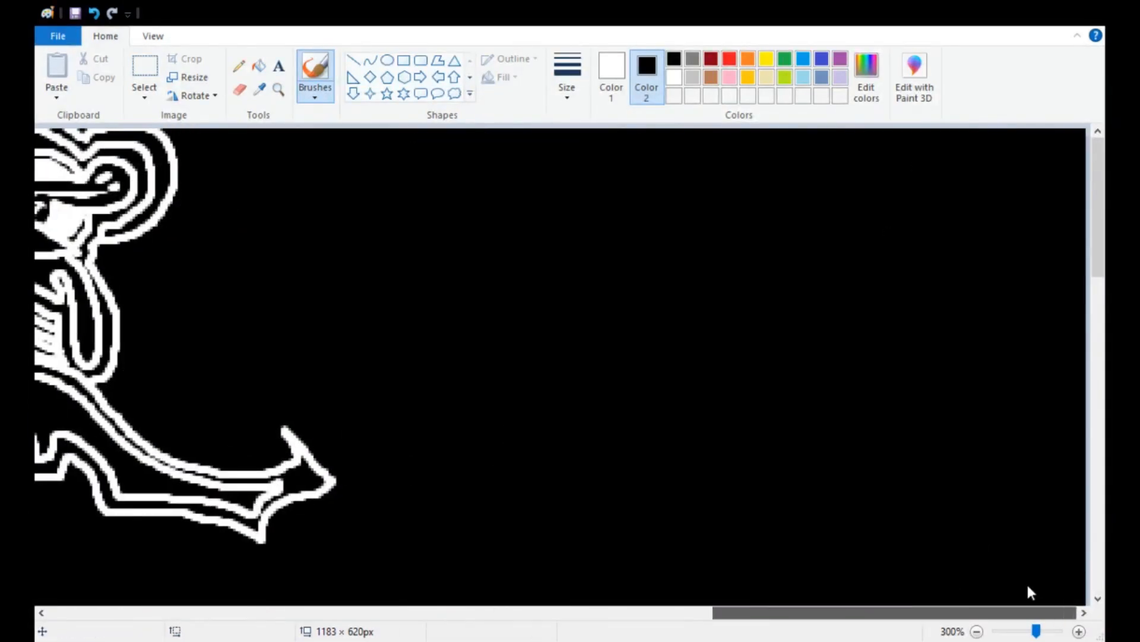
mouse_move(592, 130)
mouse_down()
mouse_move(637, 234)
mouse_move(640, 327)
mouse_move(552, 303)
mouse_move(559, 406)
mouse_move(654, 392)
mouse_move(704, 288)
mouse_up()
mouse_move(745, 318)
mouse_down()
mouse_move(753, 287)
mouse_move(774, 272)
mouse_move(760, 193)
mouse_move(677, 186)
mouse_up()
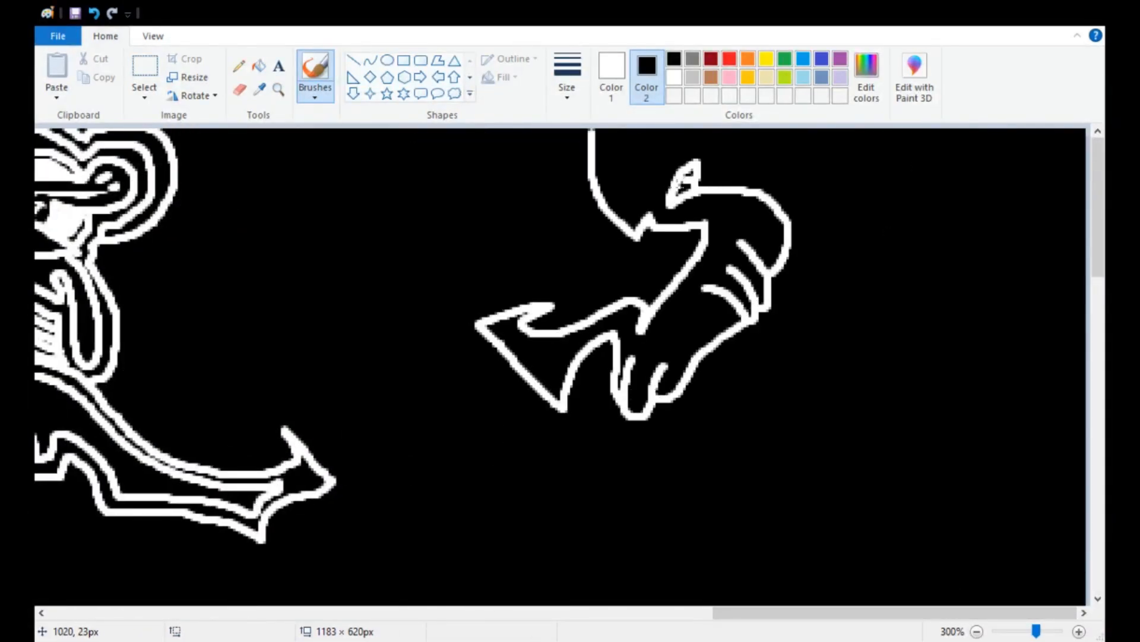
drag(701, 142, 636, 146)
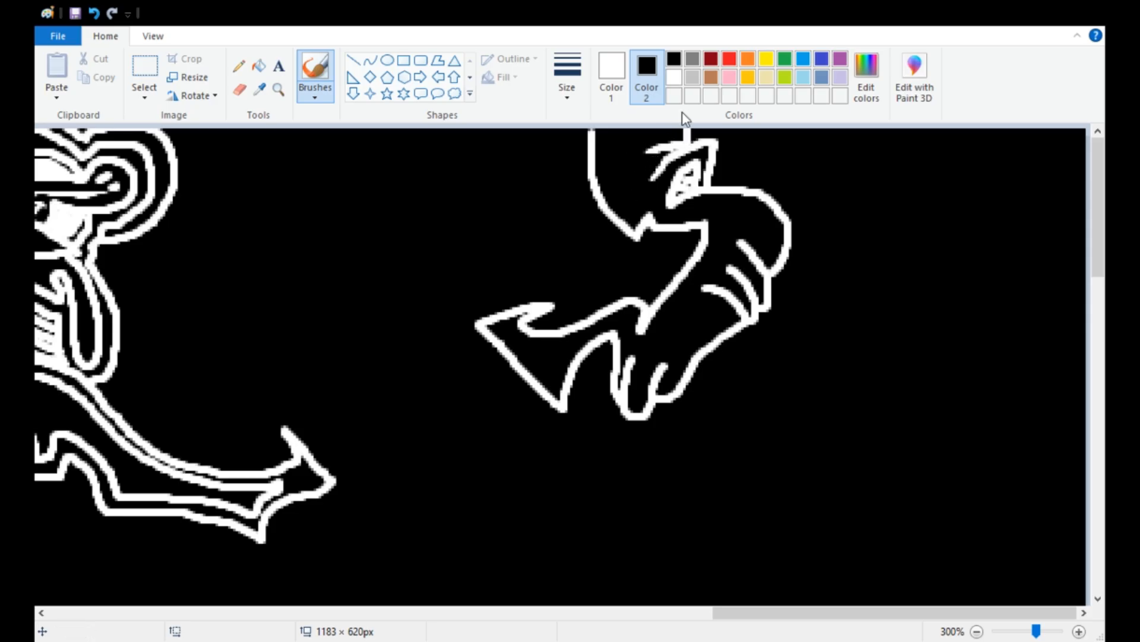
- Add an orb with a highlight beside the upper-right head, an outer contour, a serrated band to the pointed tail and a curled tail
drag(543, 306, 704, 228)
mouse_move(614, 276)
mouse_down()
mouse_move(552, 304)
mouse_move(570, 293)
mouse_up()
mouse_move(612, 262)
mouse_down()
mouse_move(551, 292)
mouse_move(560, 197)
mouse_move(599, 243)
mouse_up()
mouse_move(574, 169)
mouse_down()
mouse_move(512, 192)
mouse_move(493, 279)
mouse_move(471, 310)
mouse_move(344, 384)
mouse_move(317, 422)
mouse_move(316, 309)
mouse_move(263, 337)
mouse_move(370, 476)
mouse_move(341, 482)
mouse_move(338, 443)
mouse_move(373, 424)
mouse_move(371, 398)
mouse_move(420, 382)
mouse_move(454, 347)
mouse_move(530, 402)
mouse_move(586, 390)
mouse_move(613, 432)
mouse_move(670, 418)
mouse_move(723, 357)
mouse_move(868, 384)
mouse_up()
mouse_move(734, 129)
mouse_down()
mouse_move(796, 285)
mouse_move(771, 324)
mouse_move(962, 351)
mouse_move(894, 389)
mouse_up()
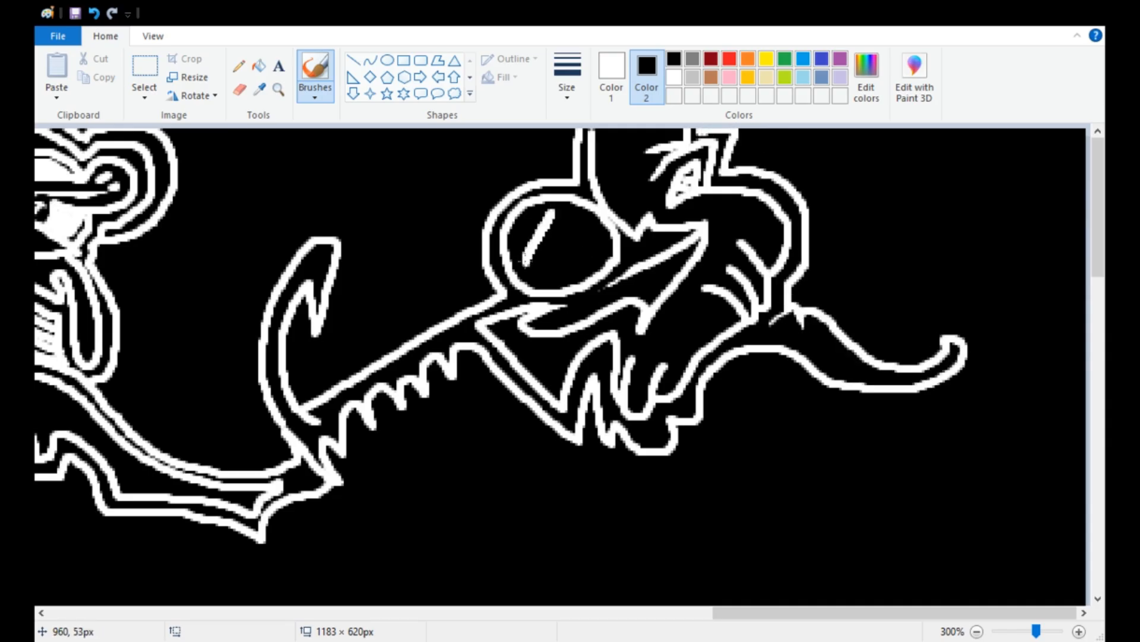
- Draw a triangle emblem of smaller triangles inside the orb and add a hatched, outlined panel beneath the serrated band
drag(526, 260, 548, 228)
scroll(595, 270, down, 2)
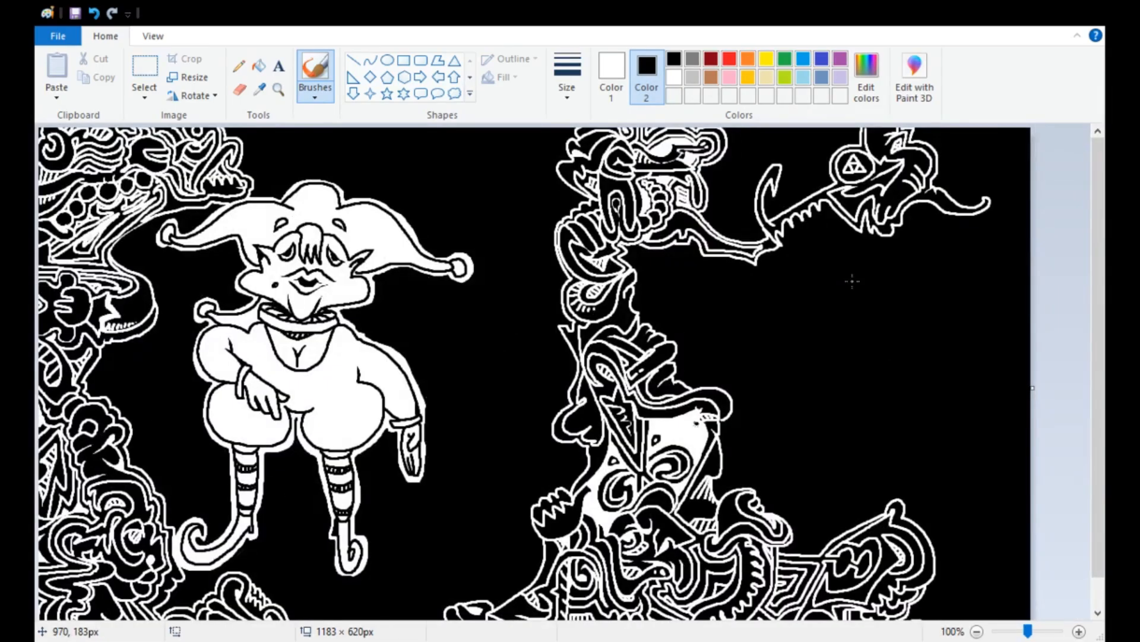
scroll(853, 282, up, 3)
scroll(535, 451, up, 2)
mouse_move(216, 380)
mouse_down()
mouse_move(270, 380)
mouse_move(297, 333)
mouse_move(343, 326)
mouse_move(313, 326)
mouse_up()
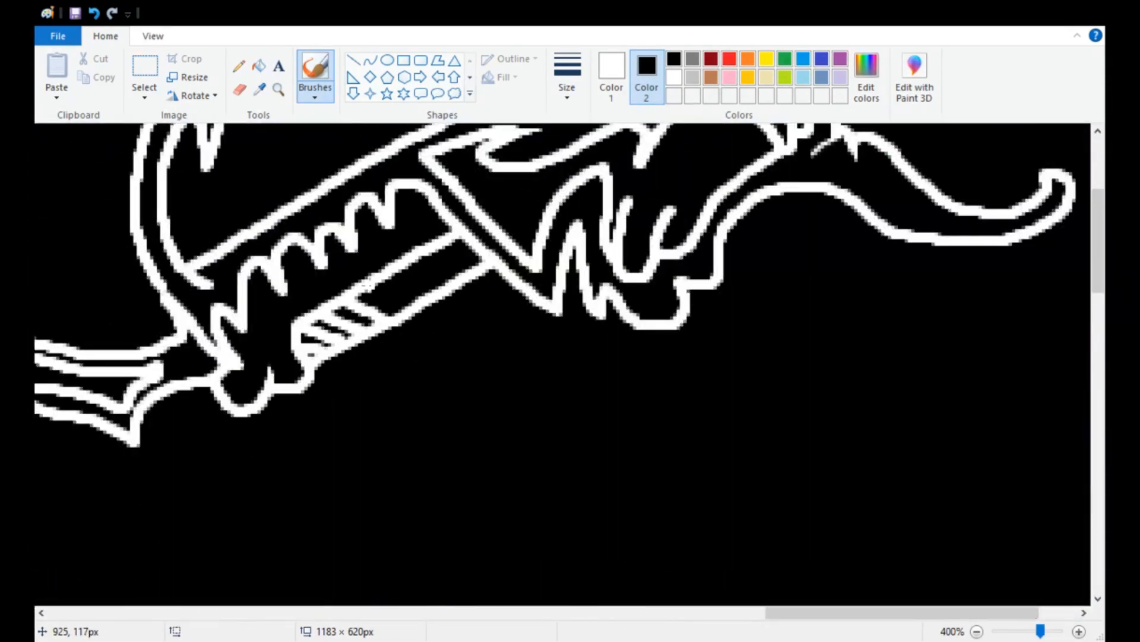
drag(407, 265, 449, 284)
drag(430, 252, 474, 272)
mouse_move(451, 238)
mouse_down()
mouse_move(477, 254)
mouse_move(275, 398)
mouse_move(186, 388)
mouse_up()
scroll(157, 411, up, 3)
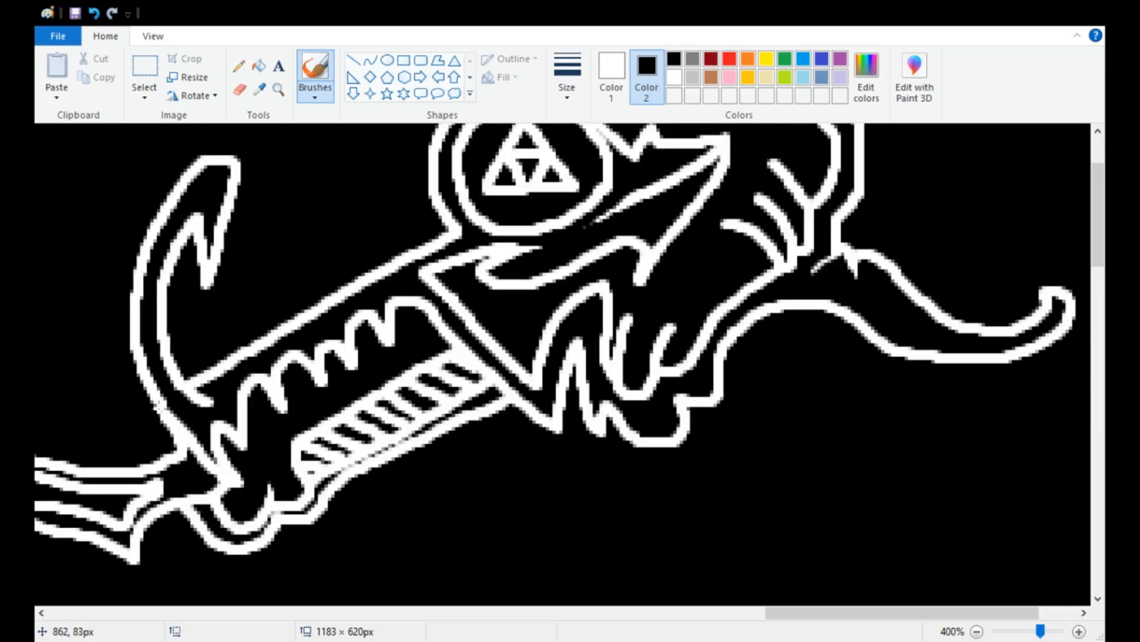
- Draw a looped, leaf-like shape beside the hooked tail's base and add outer contours around the loop, hook and straight band
drag(823, 612, 692, 613)
mouse_move(656, 458)
mouse_down()
mouse_move(626, 446)
mouse_move(568, 441)
mouse_up()
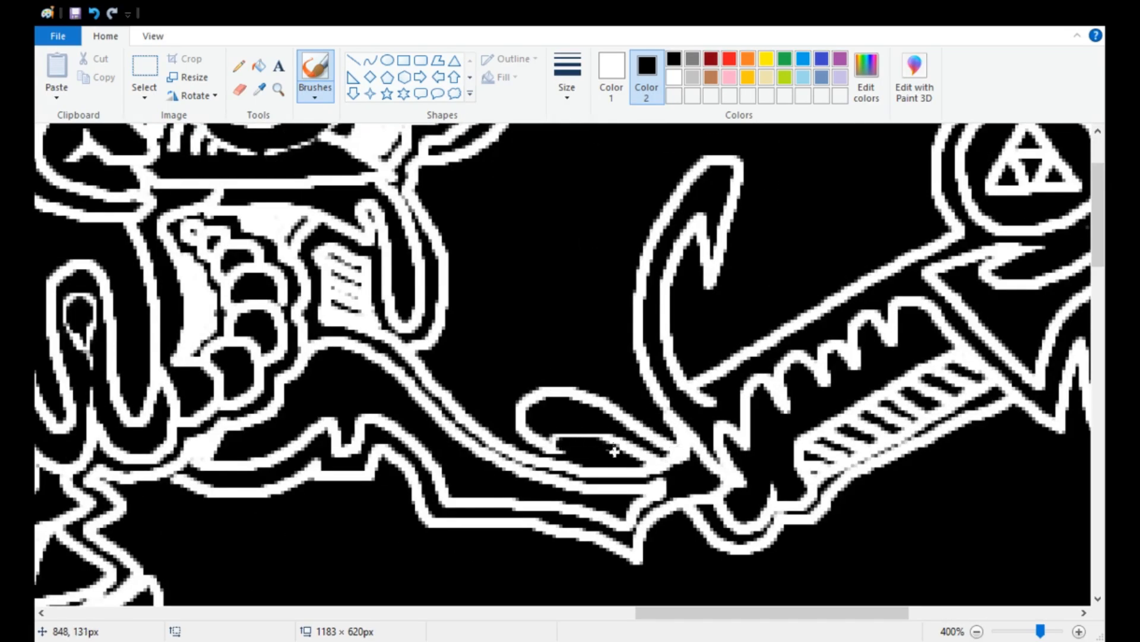
scroll(621, 376, down, 2)
scroll(622, 376, up, 1)
drag(583, 613, 682, 621)
scroll(649, 466, up, 1)
mouse_move(649, 466)
mouse_down()
mouse_move(536, 449)
mouse_move(509, 382)
mouse_move(647, 393)
mouse_up()
mouse_move(628, 355)
mouse_down()
mouse_move(672, 174)
mouse_move(777, 200)
mouse_move(711, 314)
mouse_move(713, 353)
mouse_move(754, 340)
mouse_up()
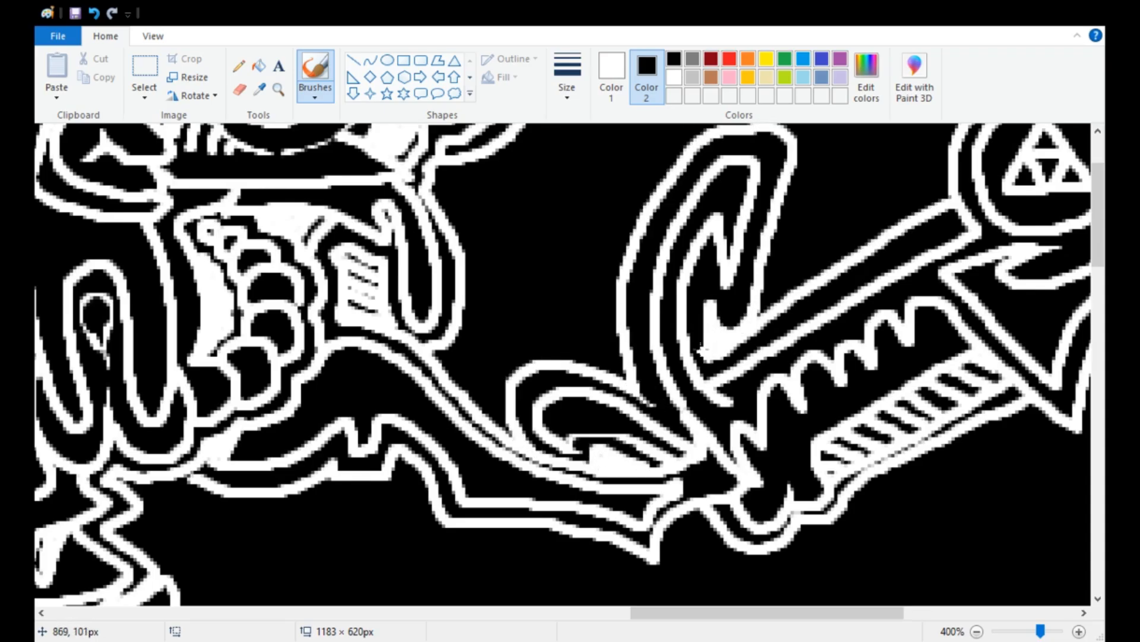
- Extend a wrinkled form from the hooked tail up to the canvas top and draw second contours along both sides and the loop
scroll(511, 279, up, 3)
mouse_move(790, 235)
mouse_down()
mouse_move(694, 249)
mouse_move(739, 163)
mouse_up()
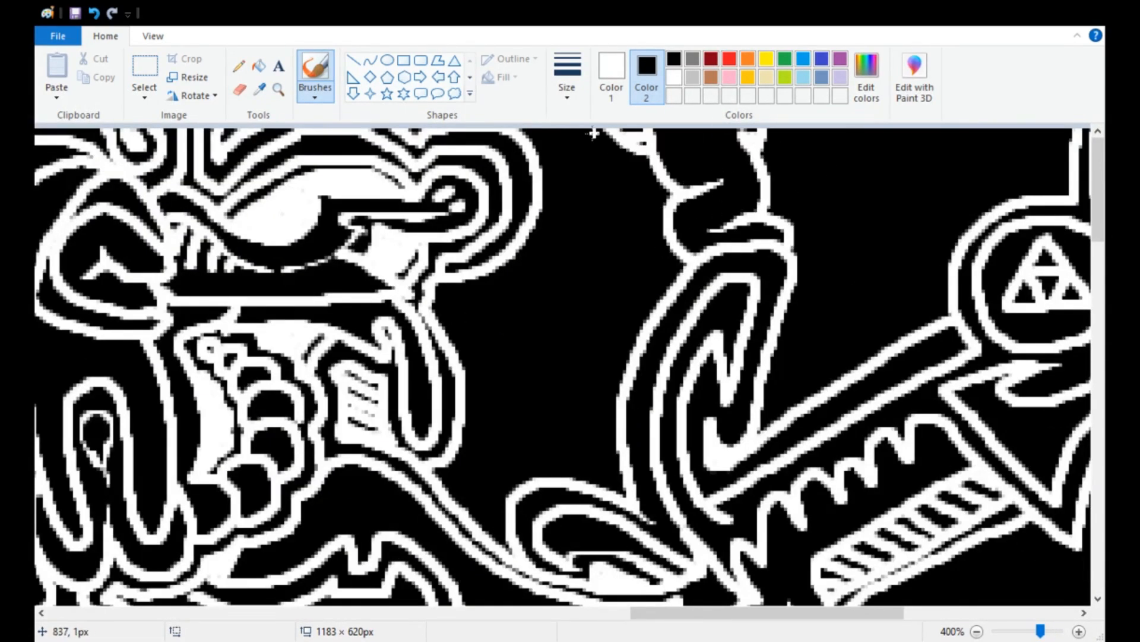
mouse_move(636, 167)
mouse_down()
mouse_move(658, 203)
mouse_move(665, 265)
mouse_move(605, 401)
mouse_move(609, 476)
mouse_up()
scroll(609, 475, down, 3)
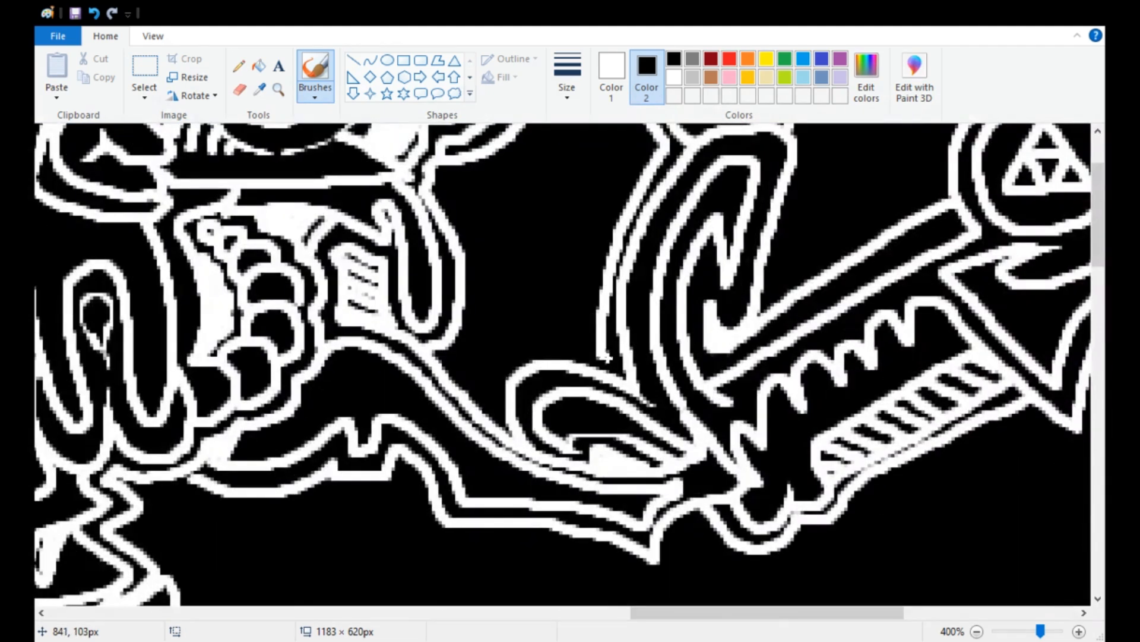
drag(609, 358, 488, 411)
scroll(486, 411, up, 3)
mouse_move(778, 129)
mouse_down()
mouse_move(814, 273)
mouse_move(773, 386)
mouse_up()
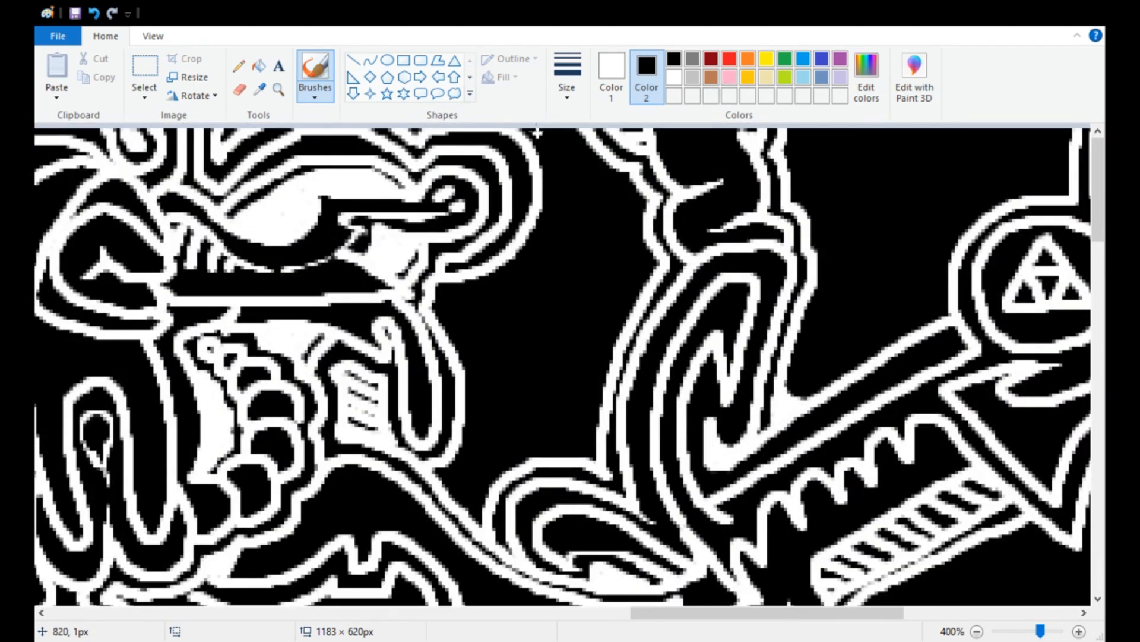
- Fill the gap between the central creature and the hooked tail with wavy, spiky nested bands and small filler shapes
mouse_move(537, 132)
mouse_down()
mouse_move(585, 193)
mouse_move(493, 452)
mouse_move(579, 356)
mouse_move(579, 158)
mouse_move(594, 410)
mouse_move(472, 508)
mouse_move(483, 340)
mouse_up()
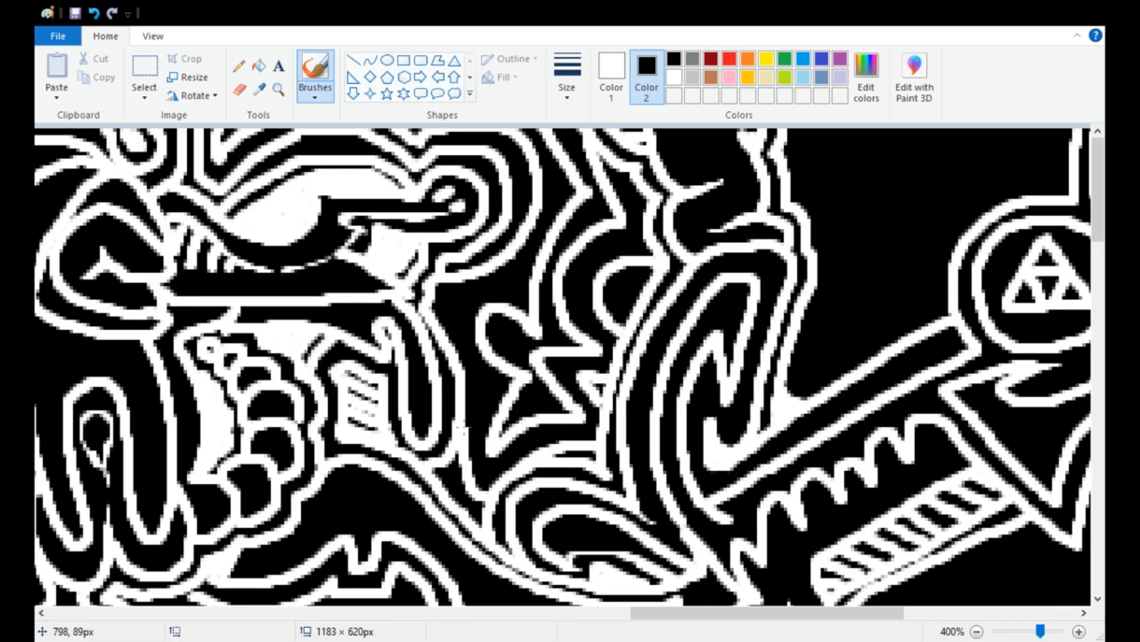
mouse_move(443, 277)
mouse_down()
mouse_move(511, 280)
mouse_move(542, 189)
mouse_up()
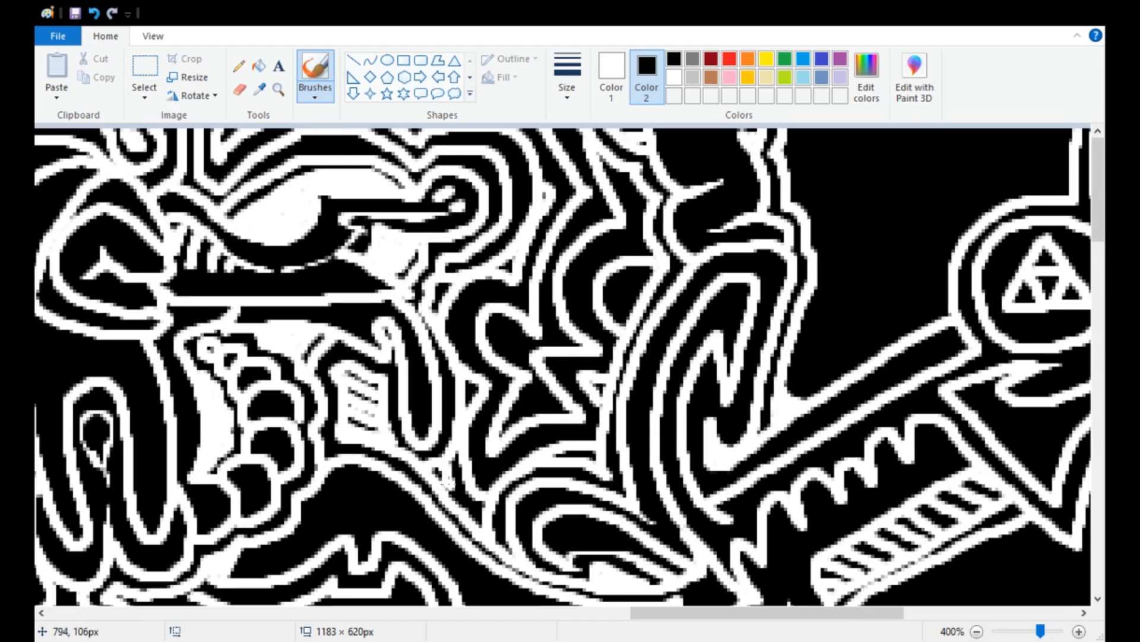
drag(447, 482, 456, 502)
scroll(593, 492, down, 3)
scroll(494, 580, up, 2)
- Fill the gap between the wrinkled form and the orb with an outer contour, tapered streaks, curved bands and hatching
drag(321, 613, 938, 612)
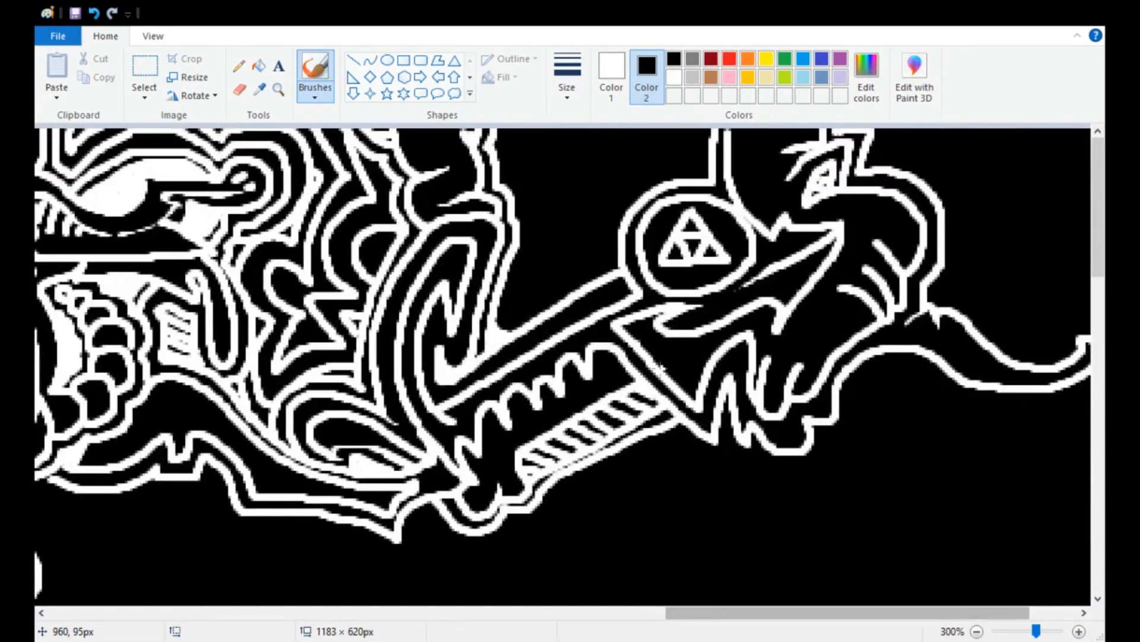
scroll(675, 364, up, 1)
drag(743, 616, 834, 616)
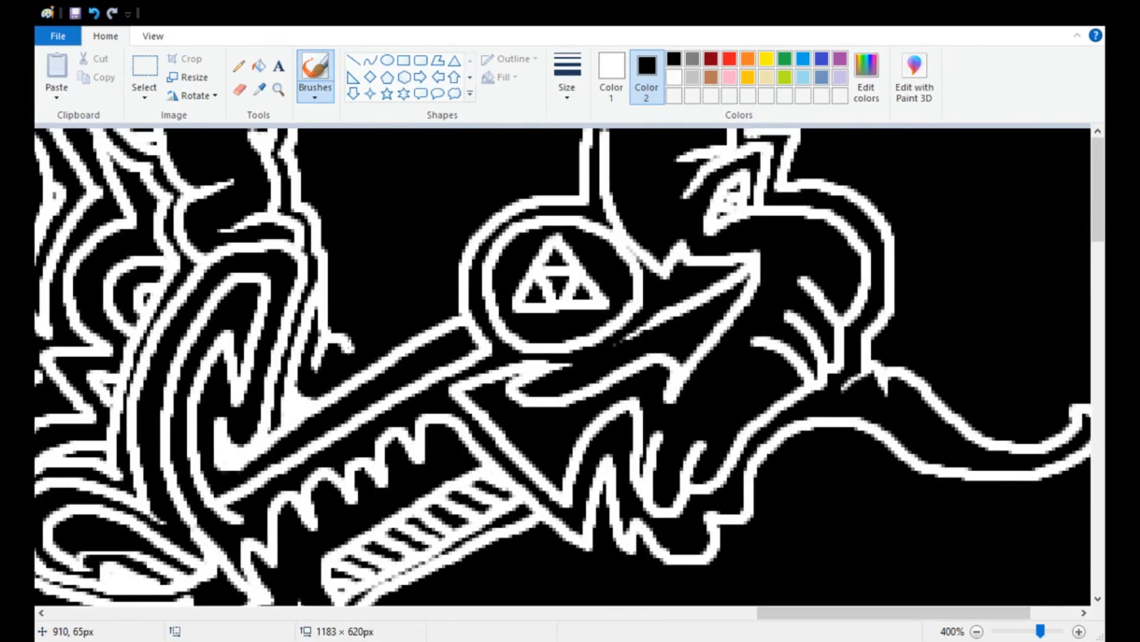
right_click(355, 347)
mouse_move(346, 334)
mouse_down()
mouse_move(442, 299)
mouse_move(541, 171)
mouse_move(354, 272)
mouse_move(460, 182)
mouse_move(338, 255)
mouse_up()
drag(421, 177, 332, 201)
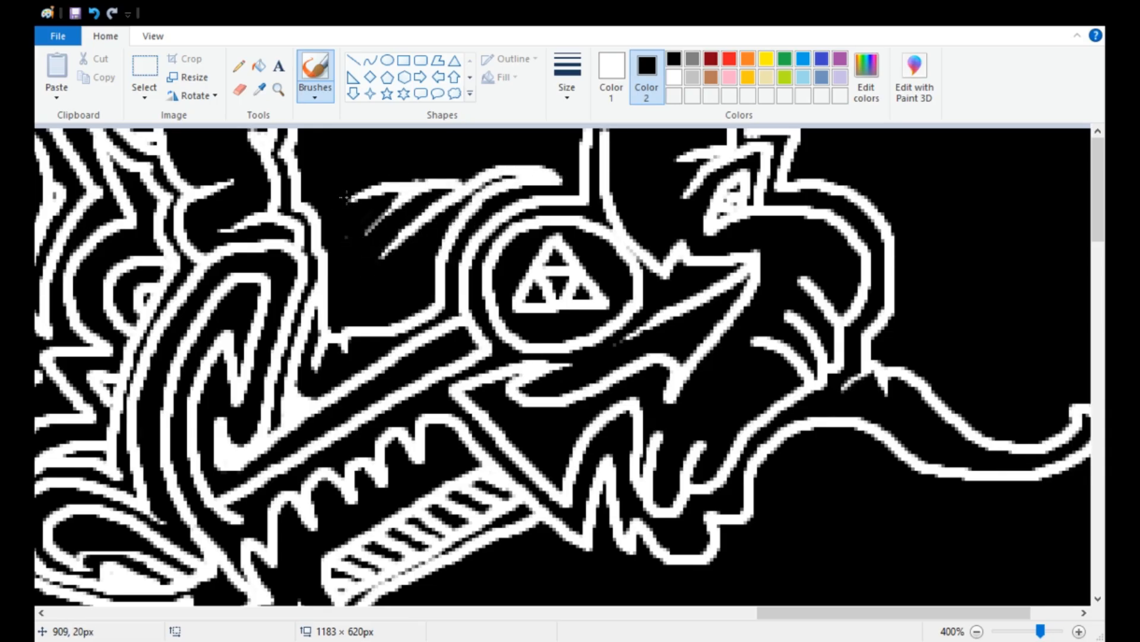
mouse_move(410, 178)
mouse_down()
mouse_move(299, 188)
mouse_move(396, 182)
mouse_move(318, 224)
mouse_move(356, 292)
mouse_move(432, 284)
mouse_up()
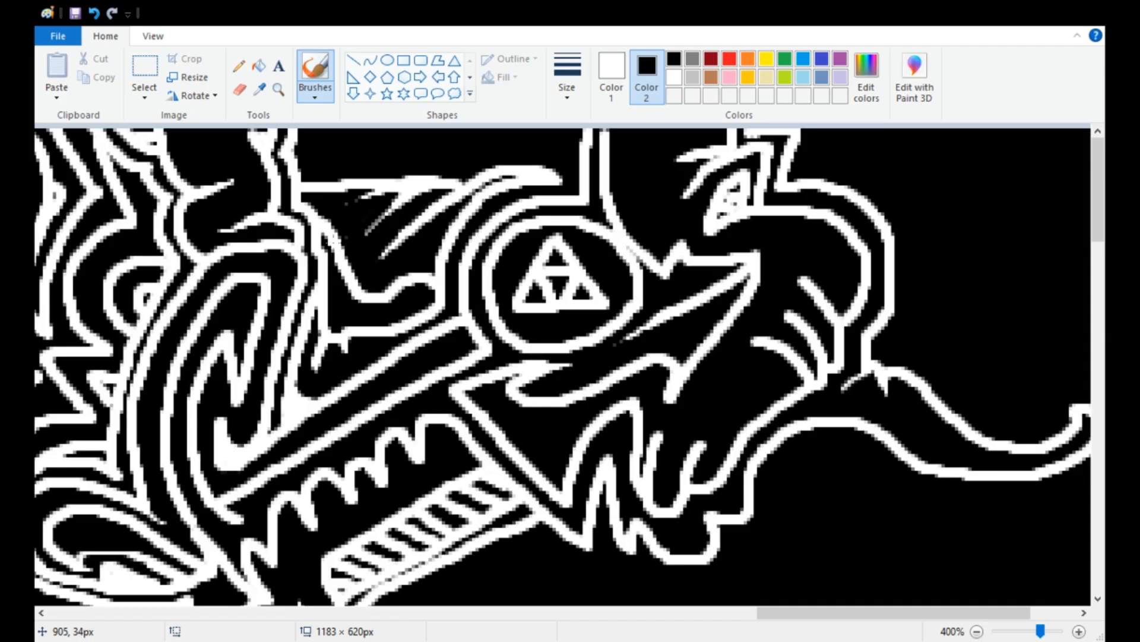
mouse_move(560, 156)
mouse_down()
mouse_move(494, 143)
mouse_move(297, 176)
mouse_up()
drag(401, 159, 394, 128)
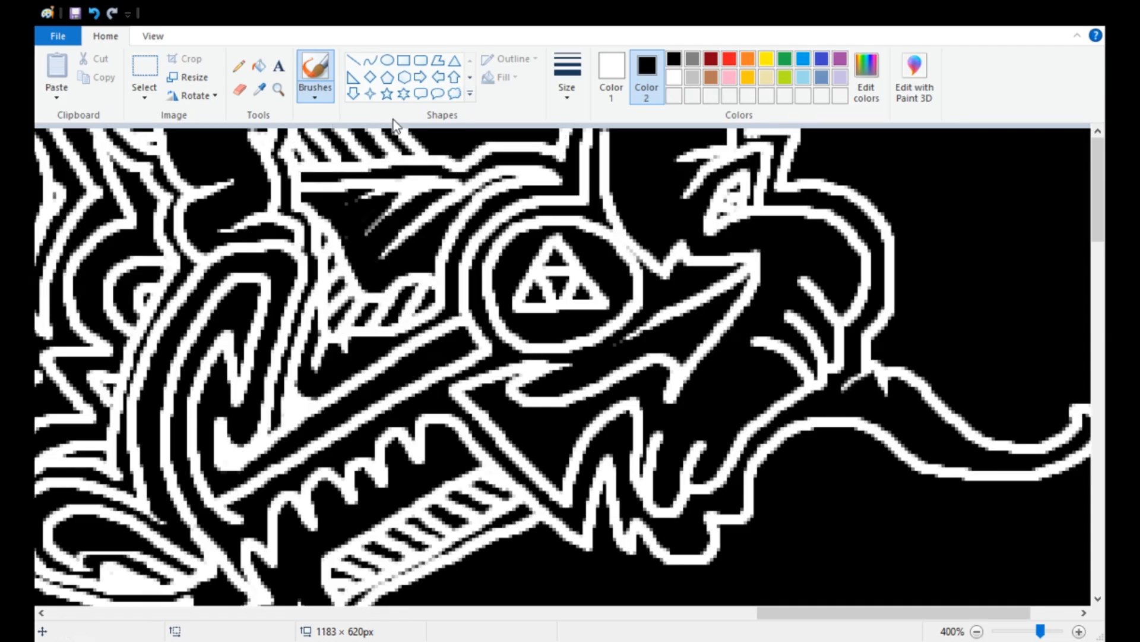
ctrl+scroll(807, 324, down, 3)
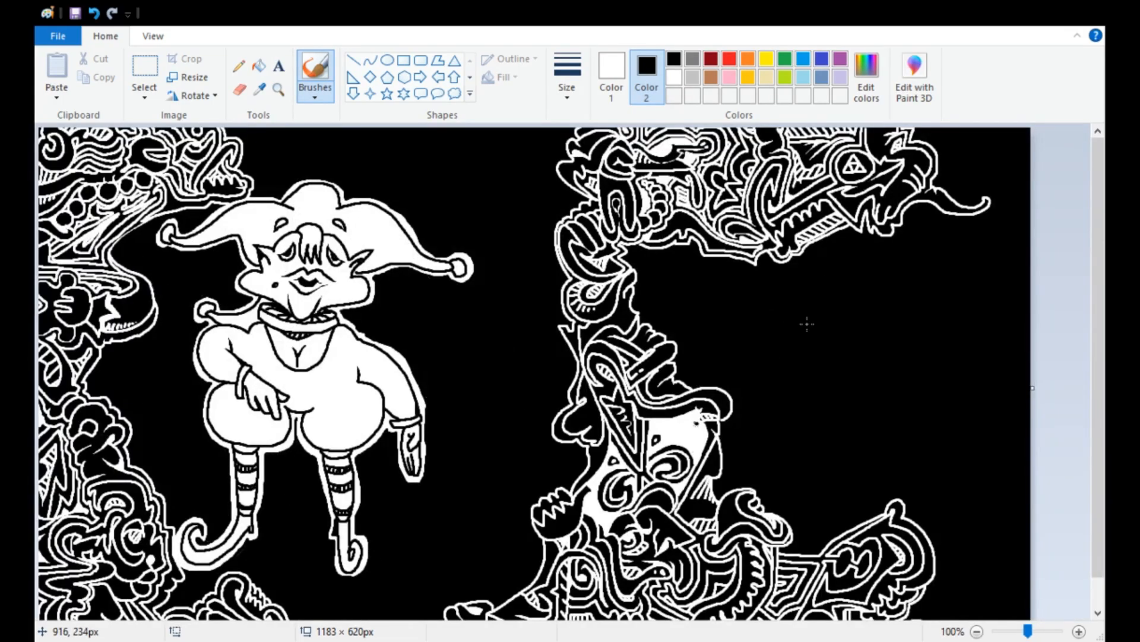
- Draw contours, hatched panels, tapered streaks and jagged bands to the right of the upper-right head, reaching the canvas top
ctrl+scroll(970, 382, up, 2)
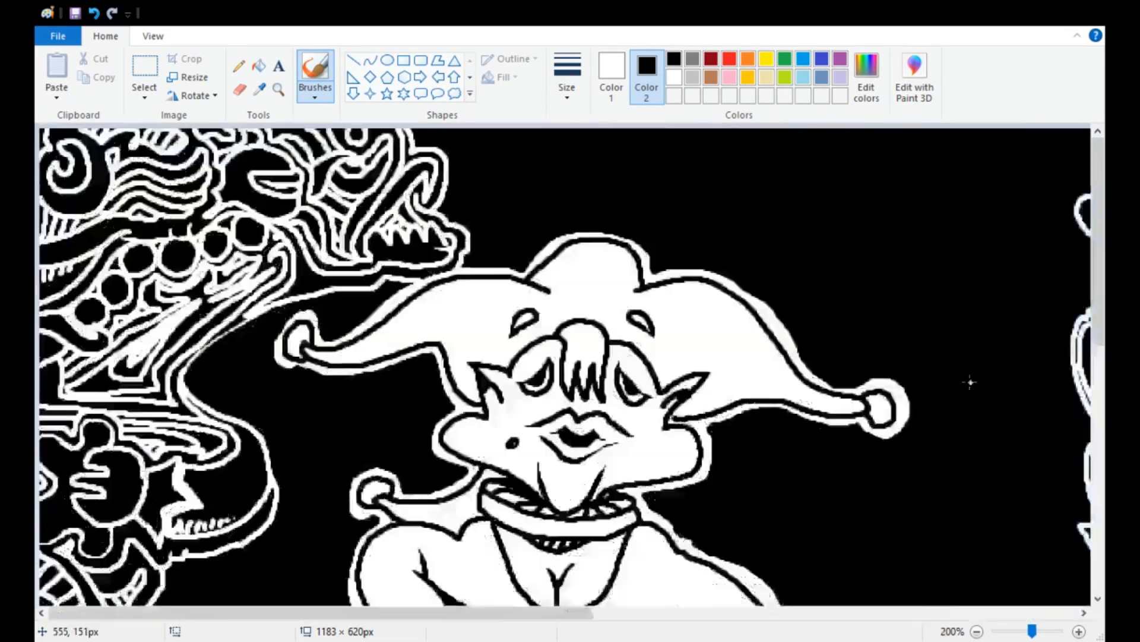
drag(871, 323, 750, 134)
mouse_move(937, 212)
mouse_down()
mouse_move(961, 202)
mouse_move(935, 192)
mouse_move(978, 192)
mouse_move(971, 169)
mouse_move(827, 172)
mouse_up()
mouse_move(912, 164)
mouse_down()
mouse_move(877, 130)
mouse_move(844, 169)
mouse_up()
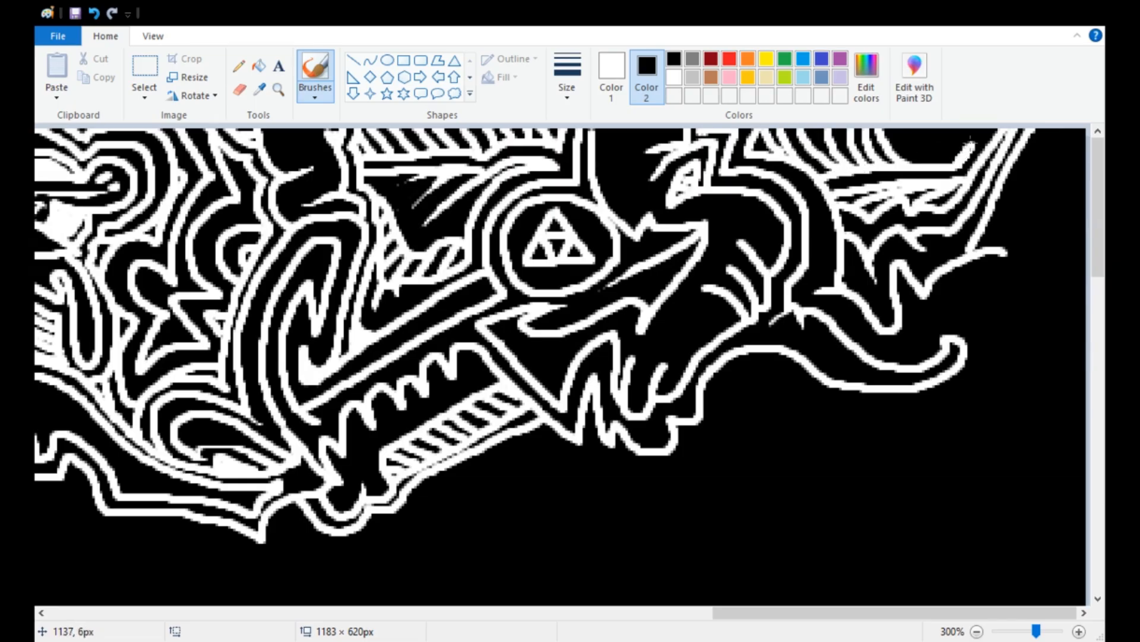
- Draw a toothed form reaching the canvas's right edge, outline the curled tail below and add a small triangle
mouse_move(998, 254)
mouse_down()
mouse_move(1043, 303)
mouse_move(923, 318)
mouse_move(927, 350)
mouse_up()
mouse_move(1016, 206)
mouse_down()
mouse_move(1082, 305)
mouse_move(957, 326)
mouse_move(976, 329)
mouse_move(924, 405)
mouse_move(743, 355)
mouse_up()
drag(1065, 153, 1070, 154)
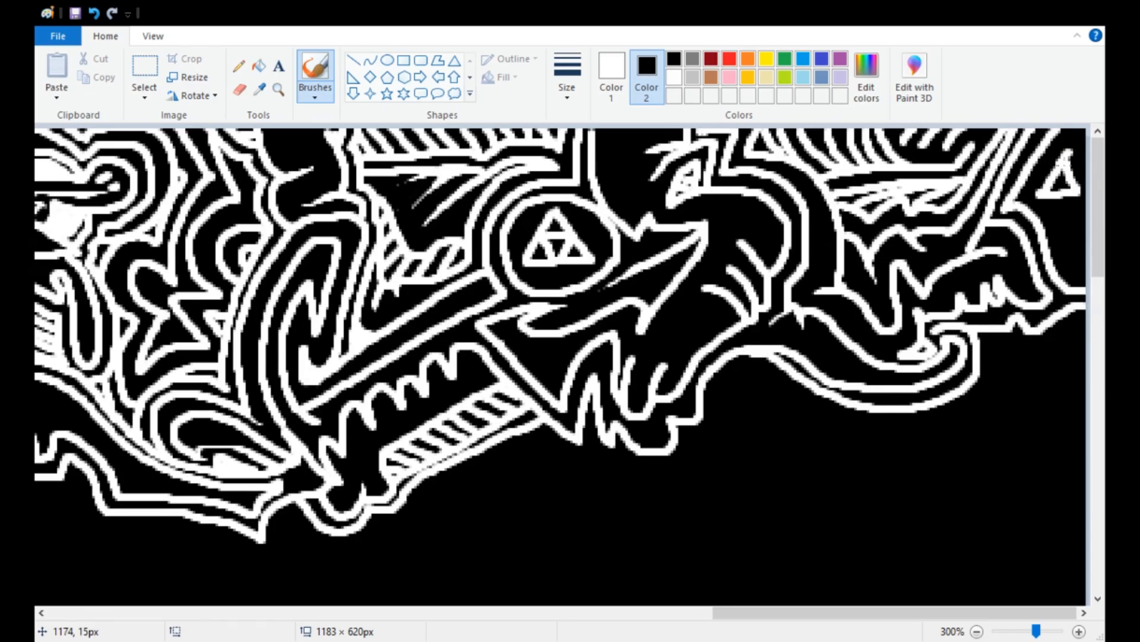
- Draw a diagonal double band below the toothed form with scalloped feather rows along the right edge and a pointed, beak-like end
mouse_move(1036, 334)
mouse_down()
mouse_move(950, 475)
mouse_move(1086, 440)
mouse_move(929, 490)
mouse_move(1086, 518)
mouse_up()
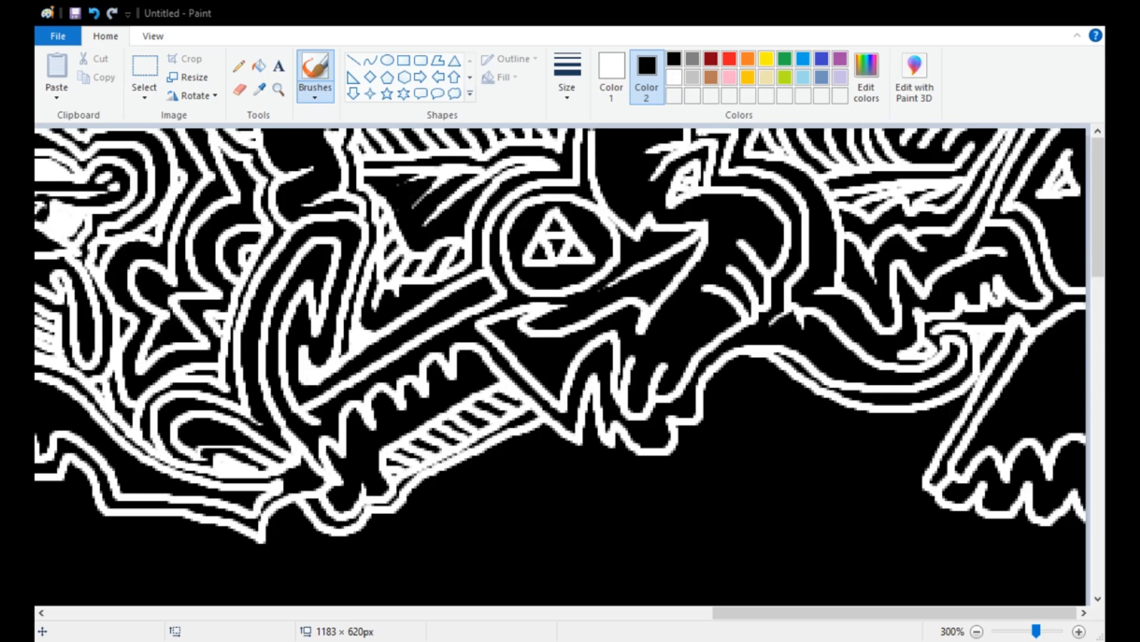
scroll(927, 461, down, 2)
mouse_move(924, 364)
mouse_down()
mouse_move(734, 451)
mouse_move(913, 448)
mouse_move(1013, 427)
mouse_move(1085, 437)
mouse_up()
scroll(973, 486, down, 2)
scroll(891, 416, up, 4)
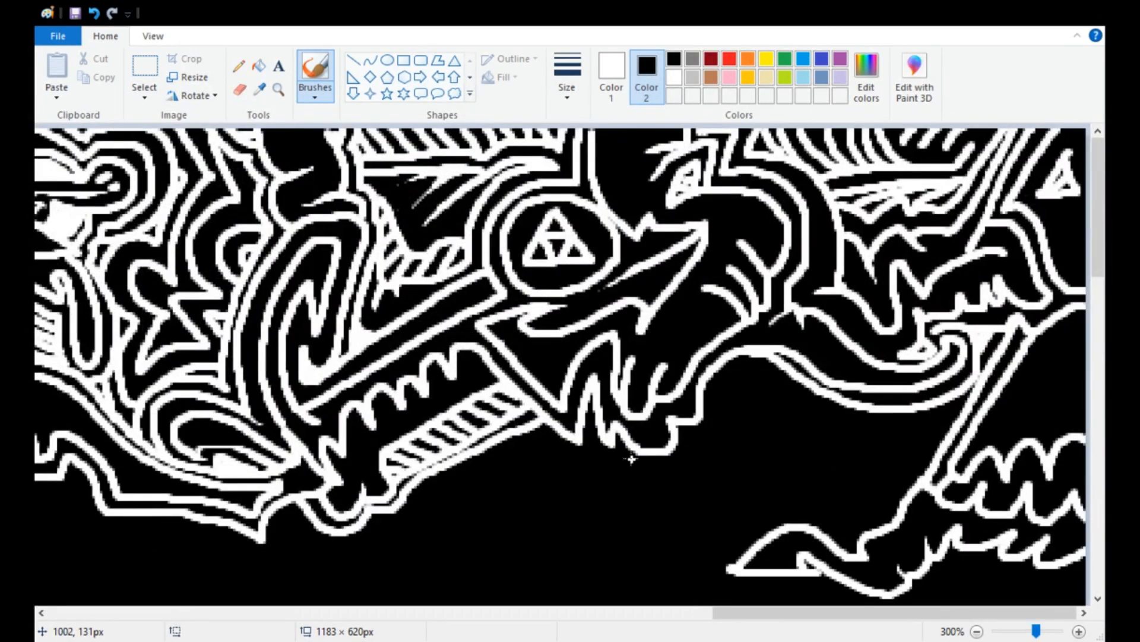
- Draw a bent limb below the beak-like end with a striped cuff and long flat foot, and surround it with lobed contours
scroll(851, 297, down, 2)
mouse_move(851, 297)
mouse_down()
mouse_move(840, 419)
mouse_move(715, 565)
mouse_move(658, 511)
mouse_move(677, 465)
mouse_move(705, 502)
mouse_up()
scroll(705, 502, down, 4)
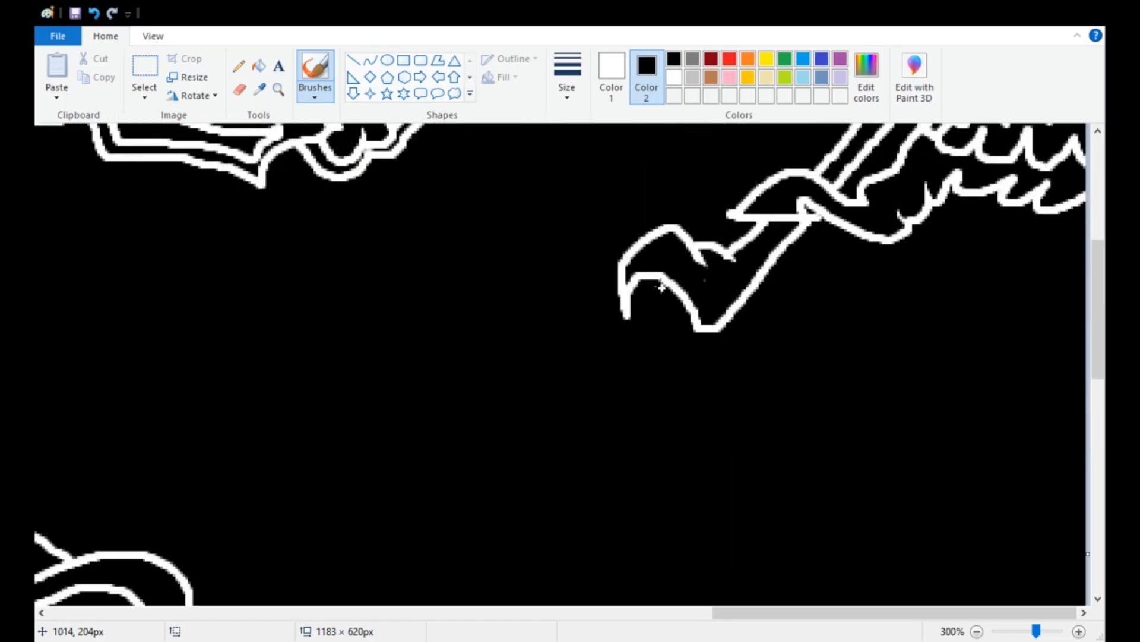
mouse_move(658, 272)
mouse_down()
mouse_move(489, 371)
mouse_move(693, 382)
mouse_move(698, 320)
mouse_up()
click(849, 235)
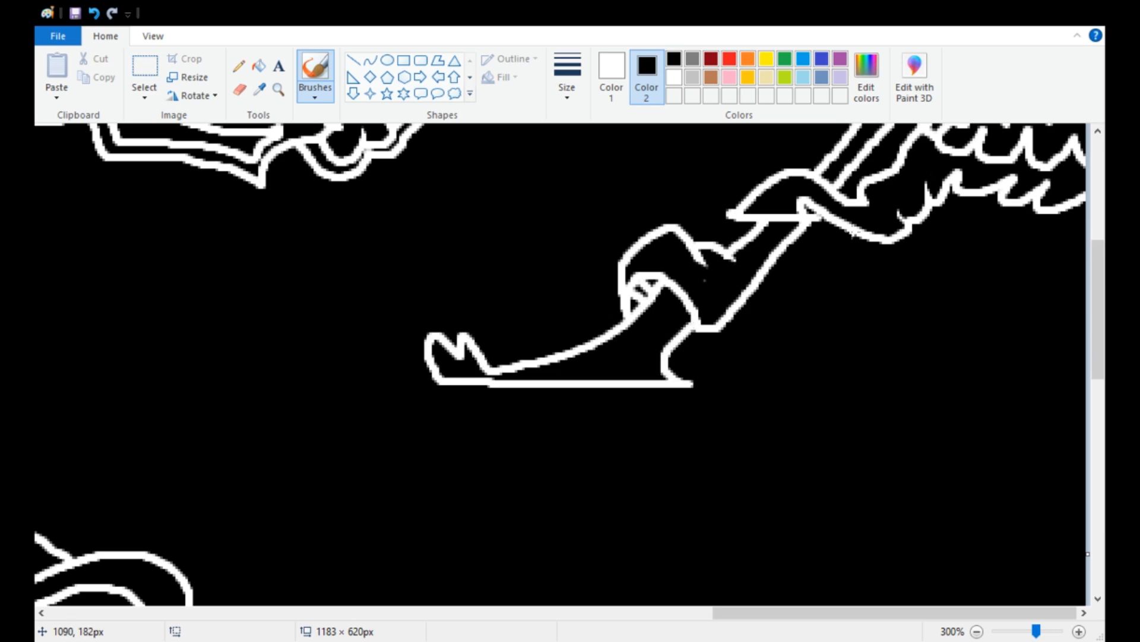
scroll(849, 235, up, 2)
mouse_move(850, 355)
mouse_down()
mouse_move(764, 462)
mouse_move(796, 487)
mouse_move(772, 517)
mouse_move(326, 472)
mouse_move(487, 439)
mouse_move(594, 395)
mouse_move(708, 329)
mouse_move(870, 203)
mouse_up()
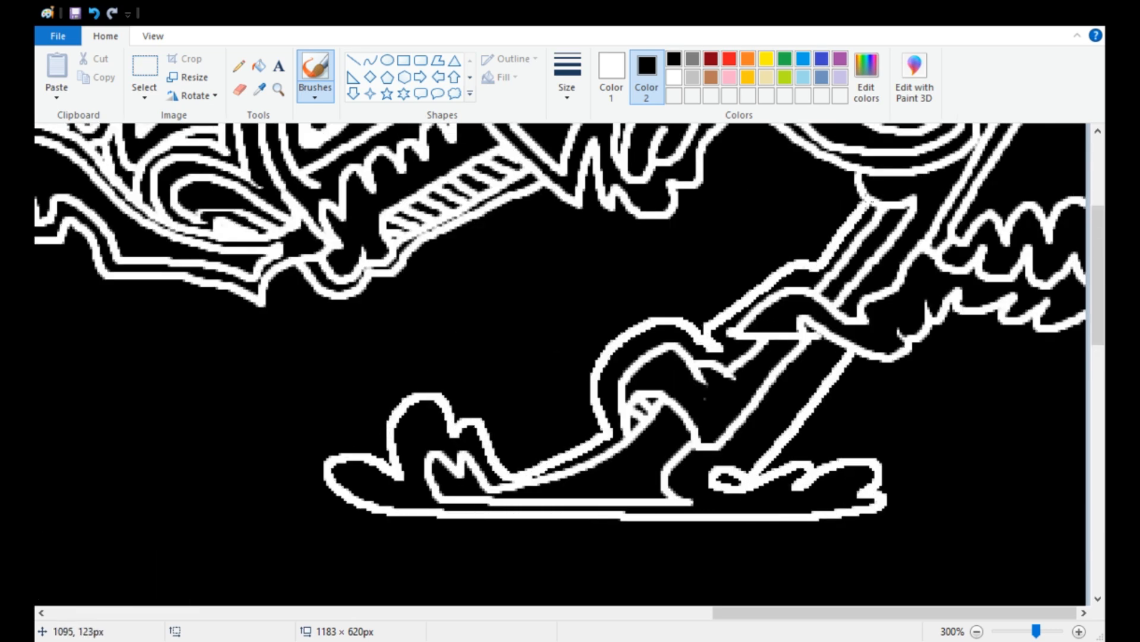
- Draw a rounded body beneath the flat foot with a lobed end, a hanging bulge, a striped tooth and a small fang
scroll(885, 418, down, 2)
mouse_move(355, 383)
mouse_down()
mouse_move(286, 387)
mouse_move(436, 440)
mouse_up()
drag(366, 439, 610, 539)
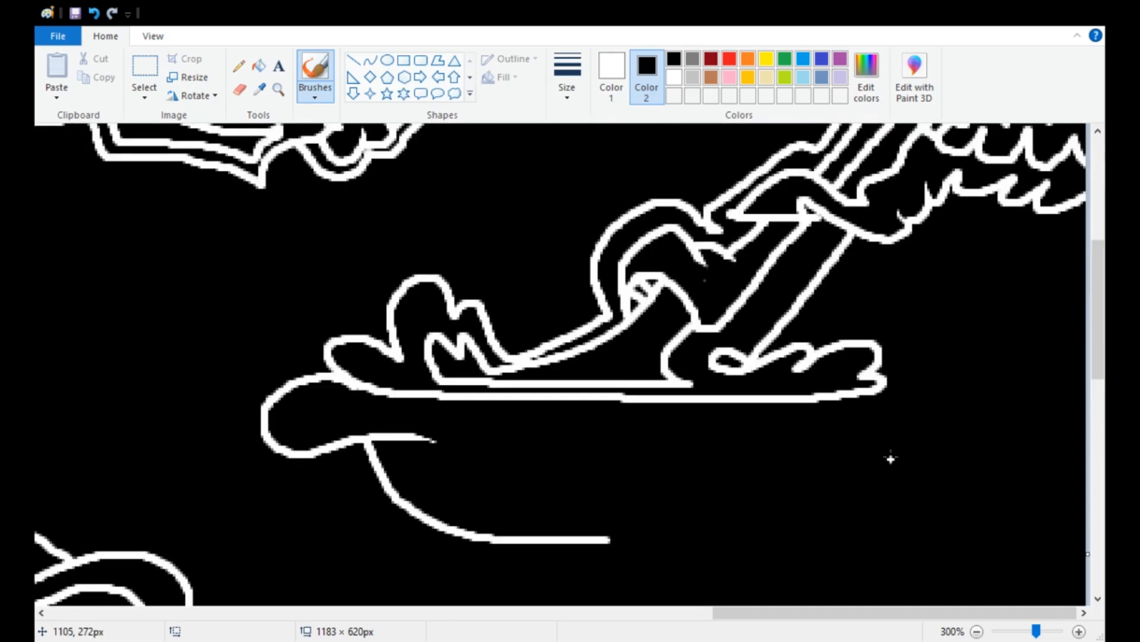
drag(877, 389, 618, 490)
mouse_move(689, 469)
mouse_down()
mouse_move(571, 585)
mouse_move(600, 565)
mouse_up()
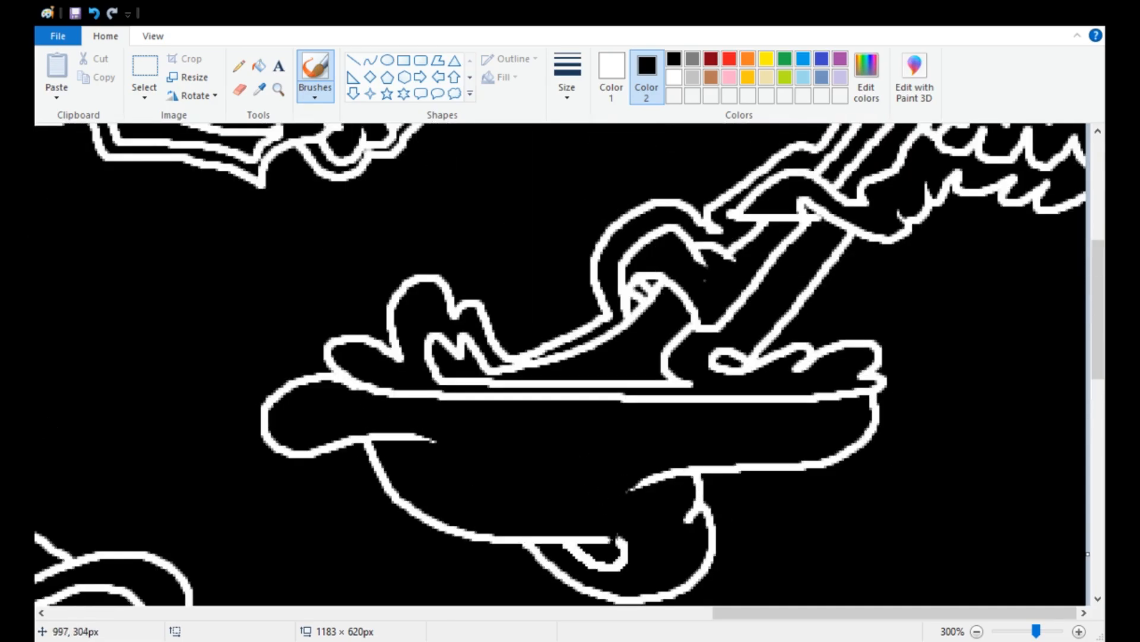
scroll(606, 527, down, 2)
scroll(602, 432, down, 2)
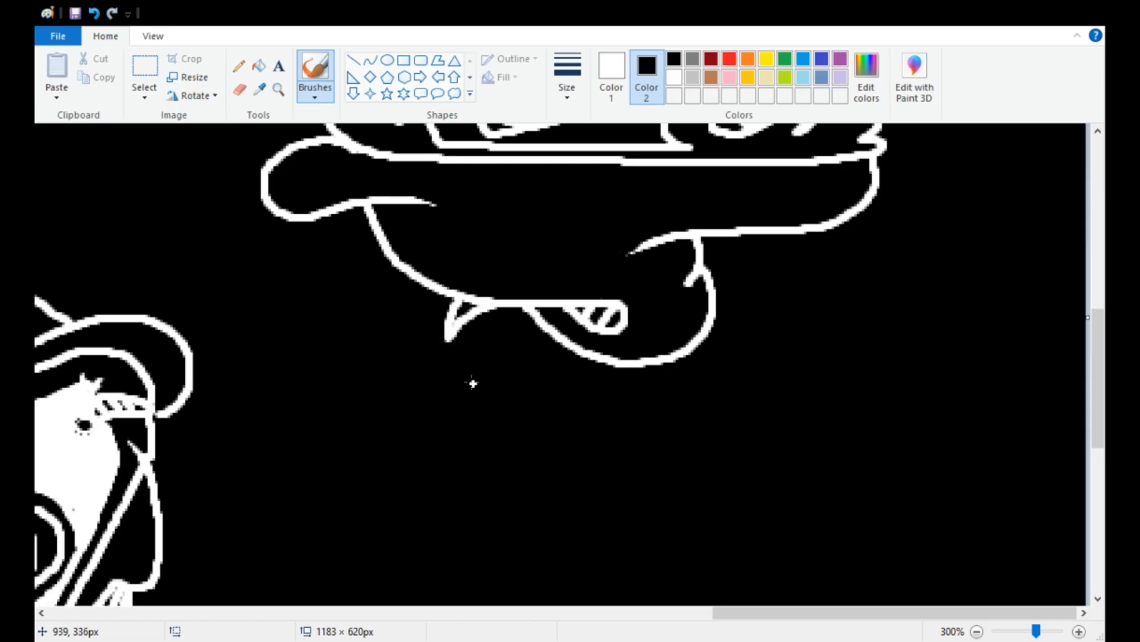
scroll(479, 377, down, 2)
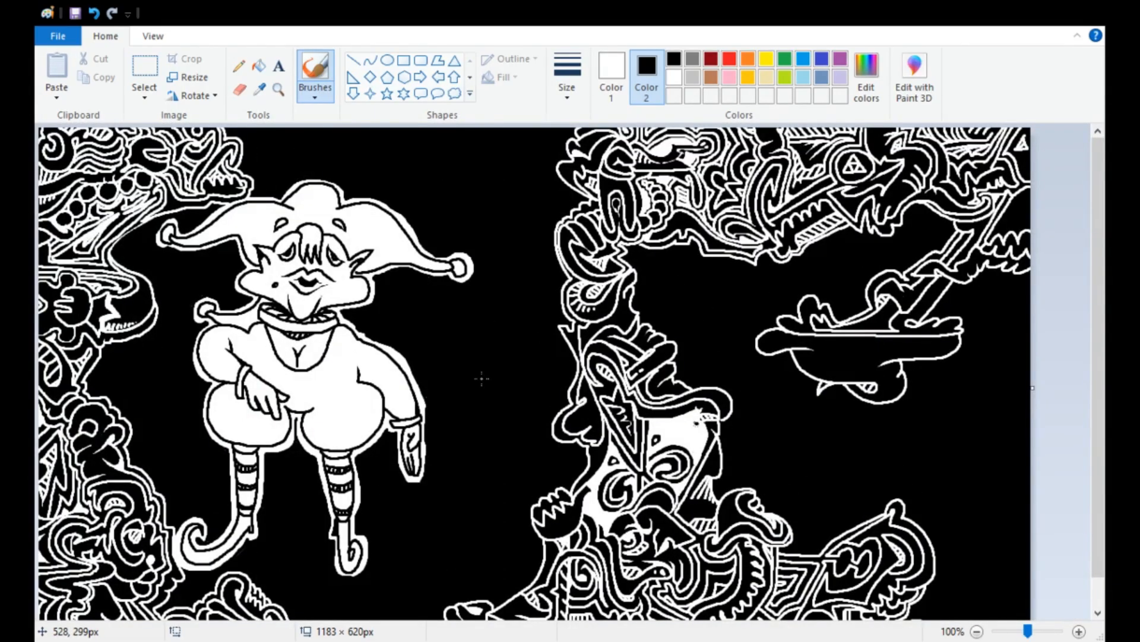
- Draw a curved horn and hanging spike beside the limb and continue an outer contour around the body, bulge and fang
scroll(482, 378, up, 3)
mouse_move(309, 613)
mouse_down()
mouse_move(1031, 617)
mouse_move(981, 625)
mouse_move(1066, 614)
mouse_up()
scroll(1004, 529, down, 8)
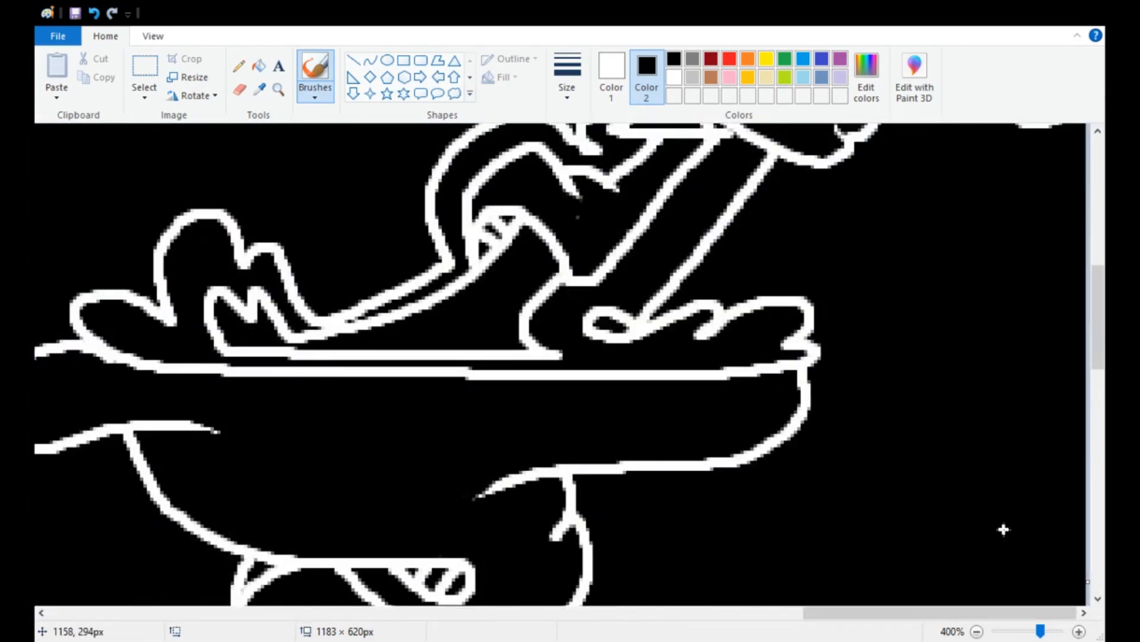
scroll(848, 293, up, 5)
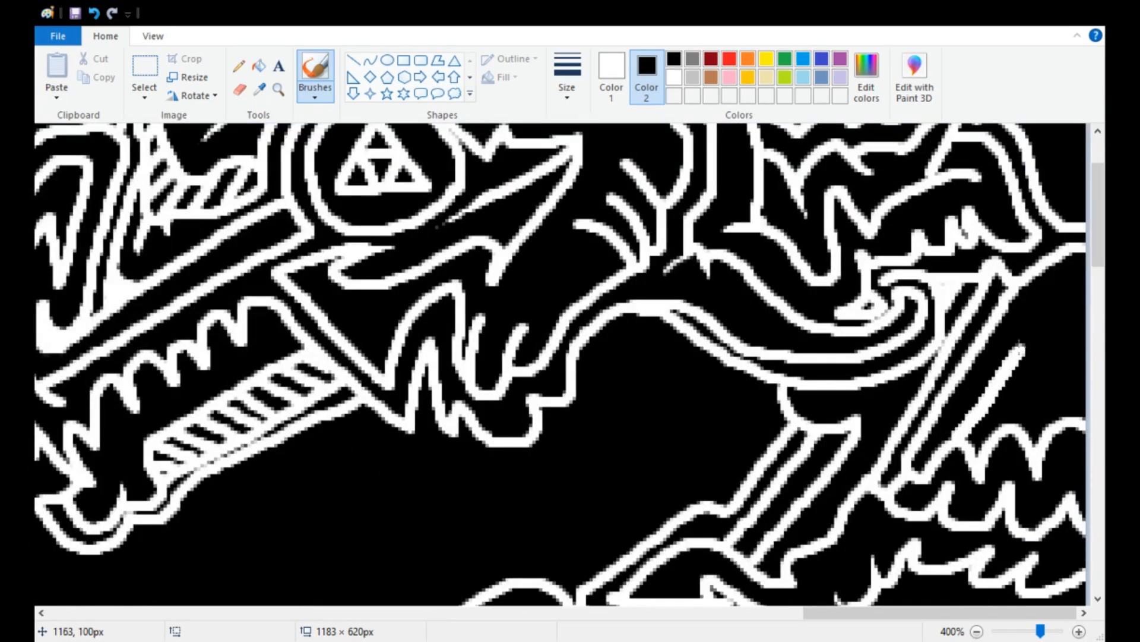
scroll(963, 480, down, 4)
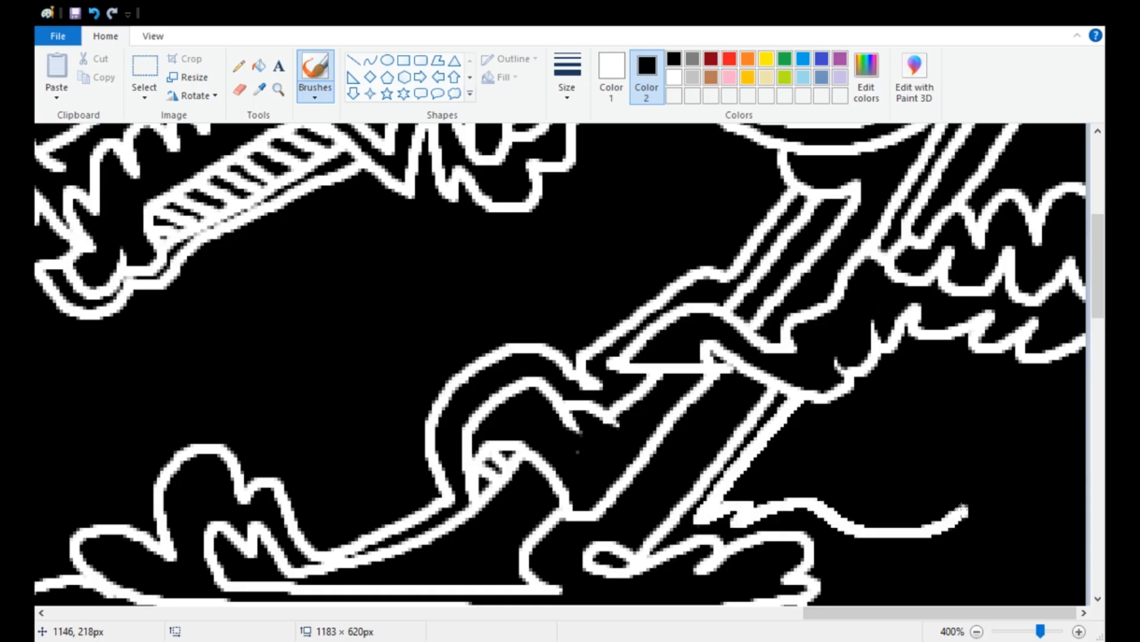
scroll(773, 475, down, 4)
scroll(611, 476, down, 4)
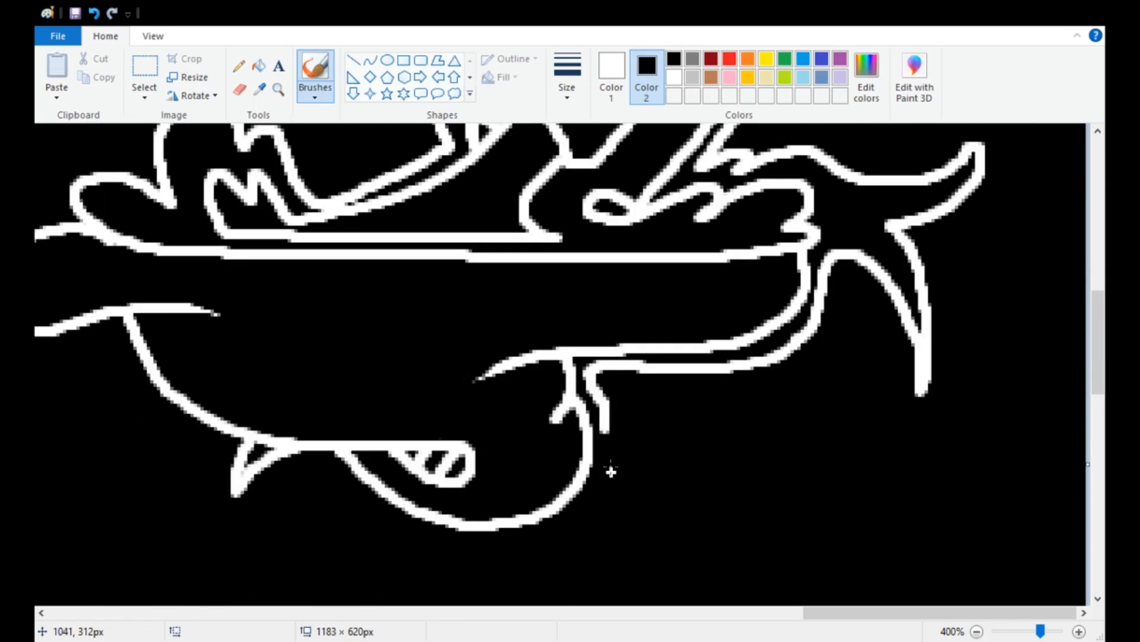
mouse_move(610, 471)
mouse_down()
mouse_move(458, 558)
mouse_move(208, 535)
mouse_move(208, 424)
mouse_up()
scroll(208, 424, down, 4)
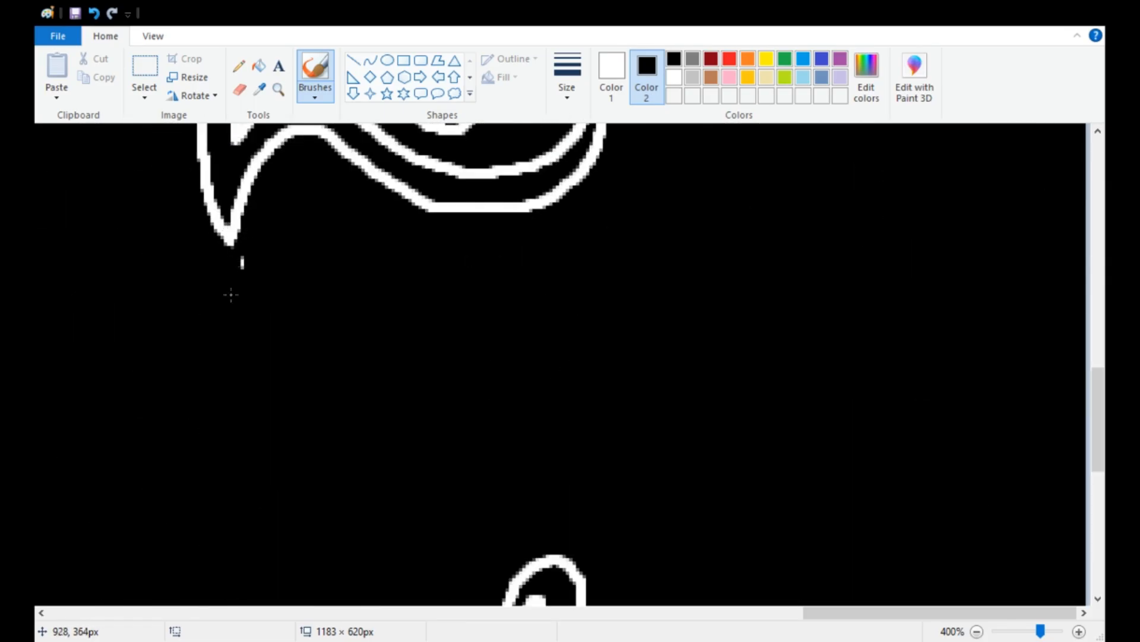
- Outline the hanging spike with a larger curved fang and extend the linework from the horn to the canvas's right edge
scroll(578, 473, up, 6)
mouse_move(832, 274)
mouse_down()
mouse_move(896, 384)
mouse_move(925, 243)
mouse_up()
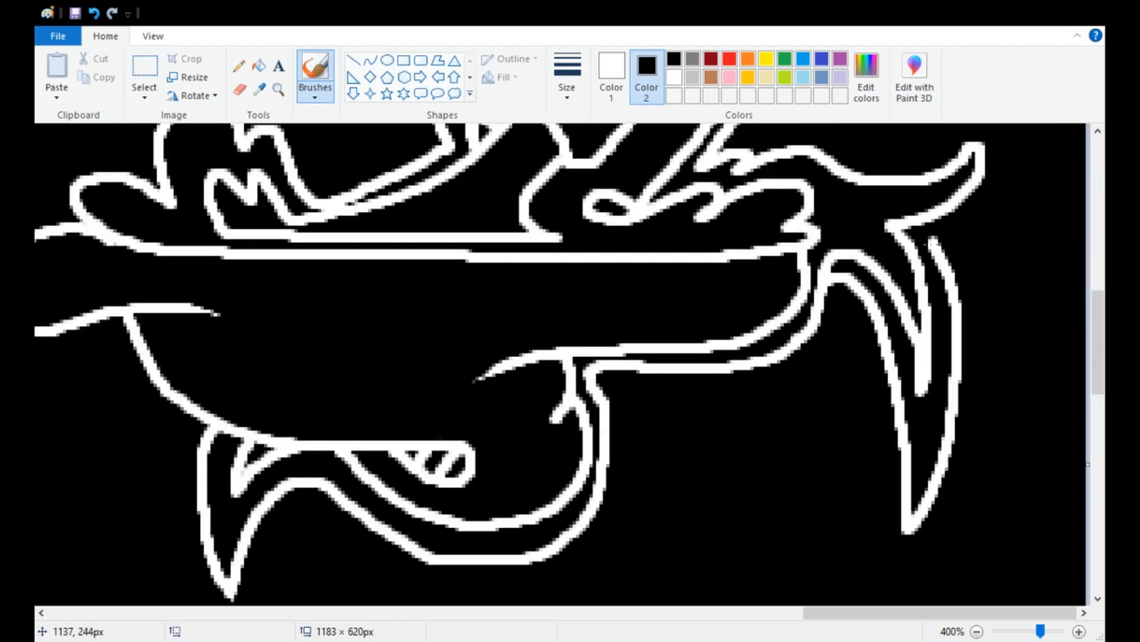
scroll(925, 244, up, 6)
drag(979, 379, 1085, 352)
mouse_move(820, 419)
mouse_down()
mouse_move(915, 502)
mouse_move(888, 377)
mouse_move(835, 423)
mouse_up()
ctrl+scroll(856, 421, down, 3)
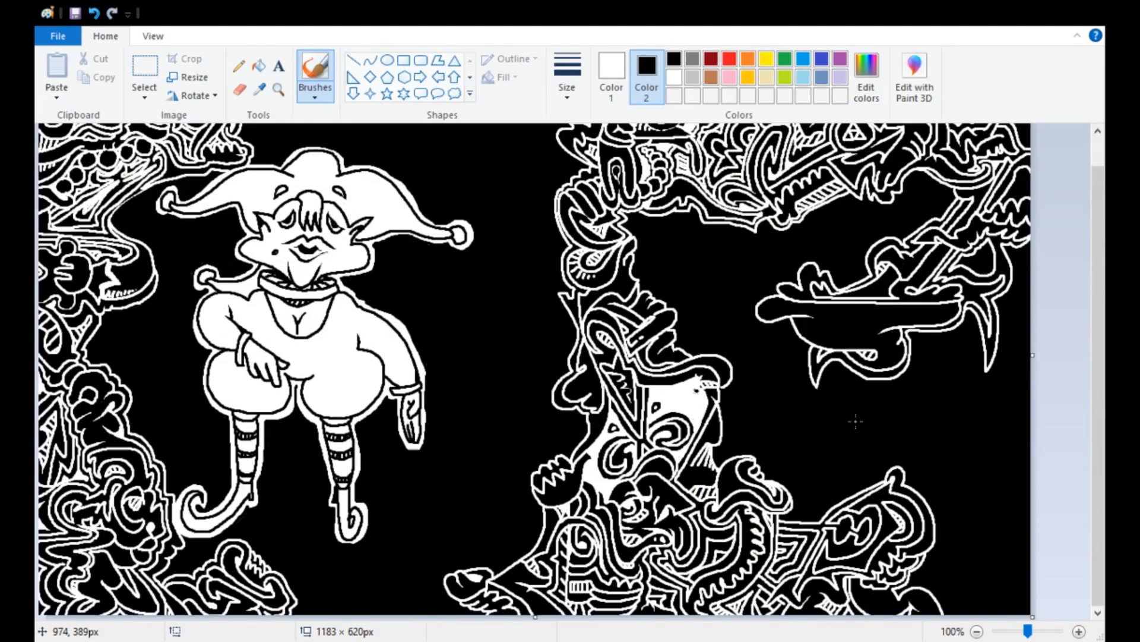
- Draw a spiked, wavy ridge from the lower-left linework to the rounded snout near the column and fill it with jagged inner contours
ctrl+scroll(856, 422, up, 1)
scroll(855, 422, down, 3)
ctrl+scroll(855, 422, up, 1)
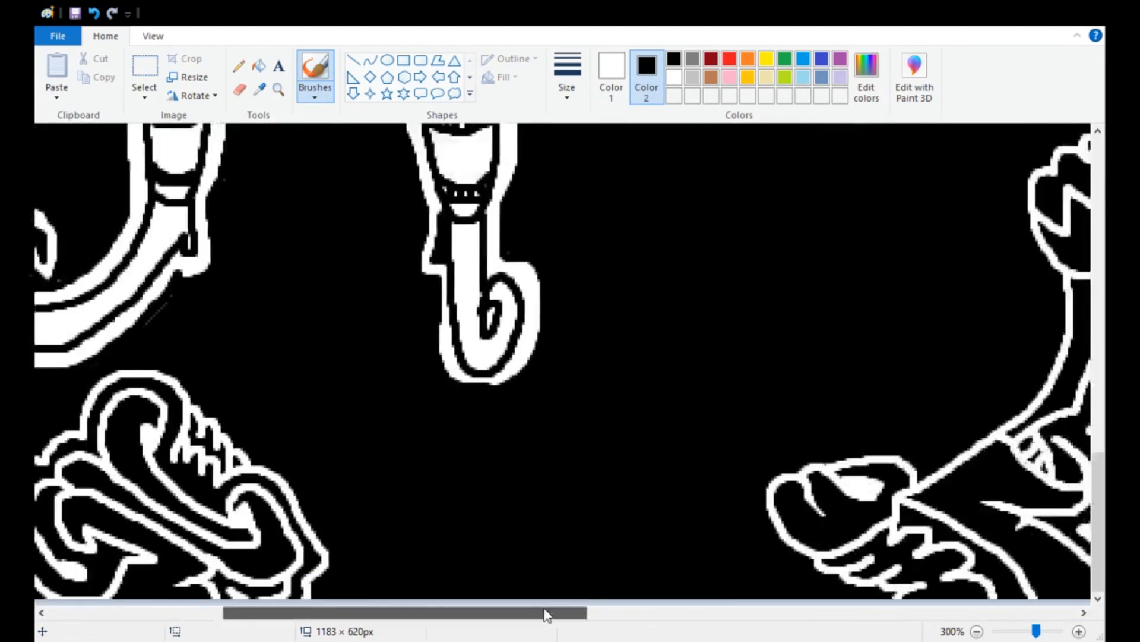
shift+scroll(594, 415, right, 1)
mouse_move(214, 511)
mouse_down()
mouse_move(474, 491)
mouse_move(699, 266)
mouse_move(718, 467)
mouse_up()
drag(240, 562, 343, 474)
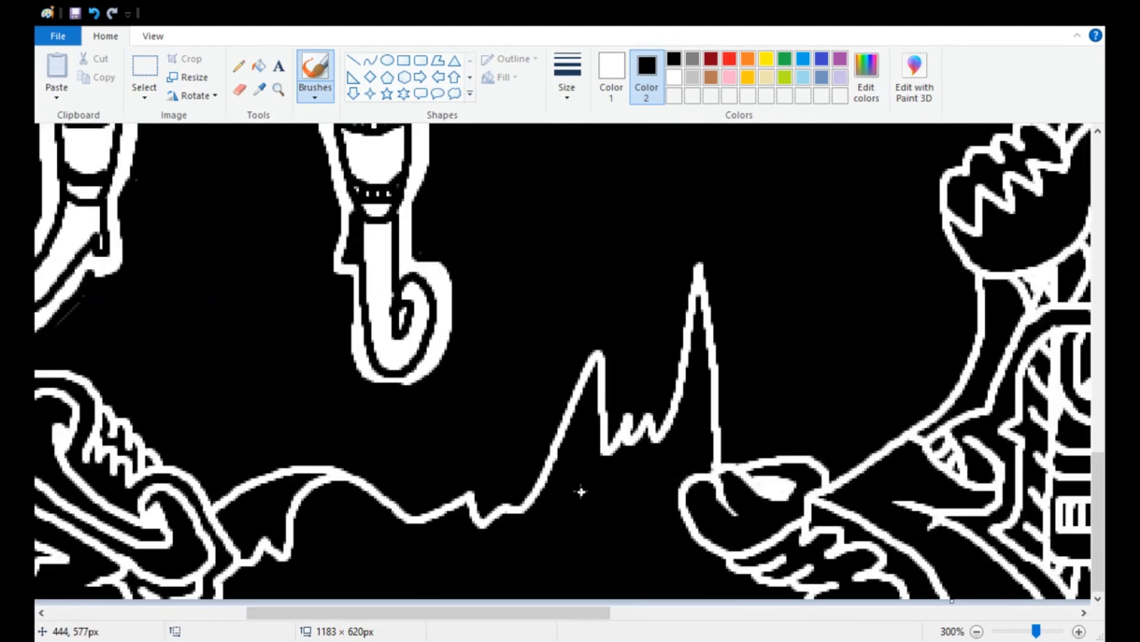
drag(541, 491, 710, 472)
mouse_move(245, 584)
mouse_down()
mouse_move(393, 523)
mouse_move(537, 587)
mouse_move(665, 481)
mouse_move(701, 469)
mouse_up()
mouse_move(377, 595)
mouse_down()
mouse_move(579, 591)
mouse_move(707, 535)
mouse_move(616, 573)
mouse_move(654, 598)
mouse_move(400, 585)
mouse_up()
scroll(751, 502, down, 3)
scroll(756, 399, up, 1)
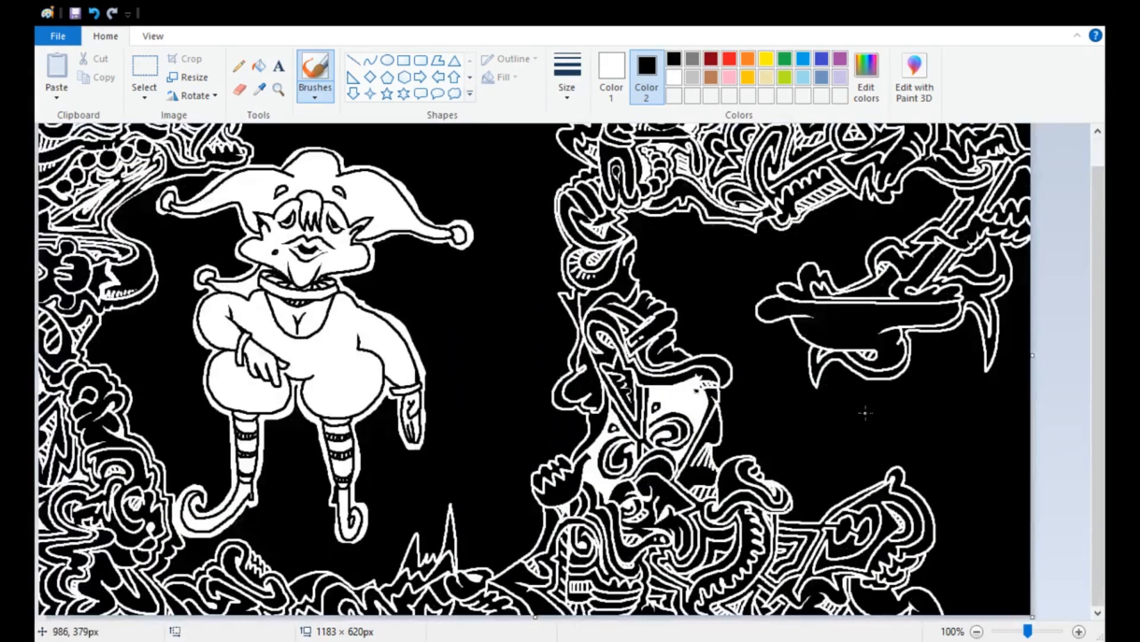
- Outline the lower-right creature with an outer contour and draw angled bands, a toothed lobe and a grid in the canvas corner
scroll(918, 428, up, 2)
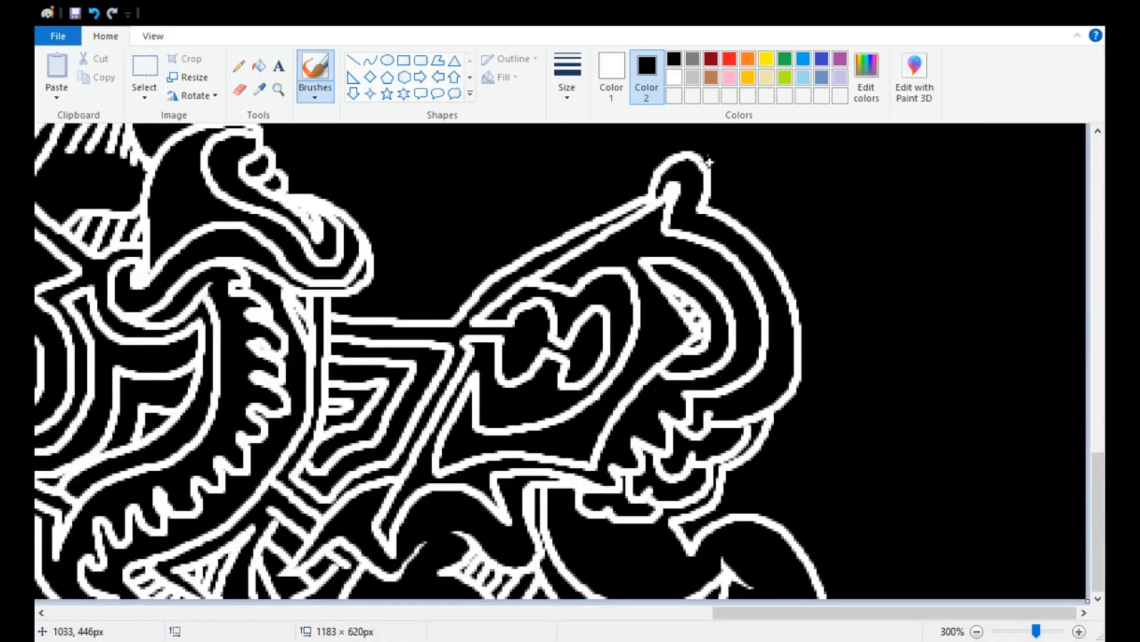
mouse_move(709, 162)
mouse_down()
mouse_move(815, 311)
mouse_move(742, 478)
mouse_move(779, 614)
mouse_move(962, 402)
mouse_move(966, 493)
mouse_move(909, 496)
mouse_move(837, 561)
mouse_move(926, 594)
mouse_up()
drag(974, 448, 1018, 585)
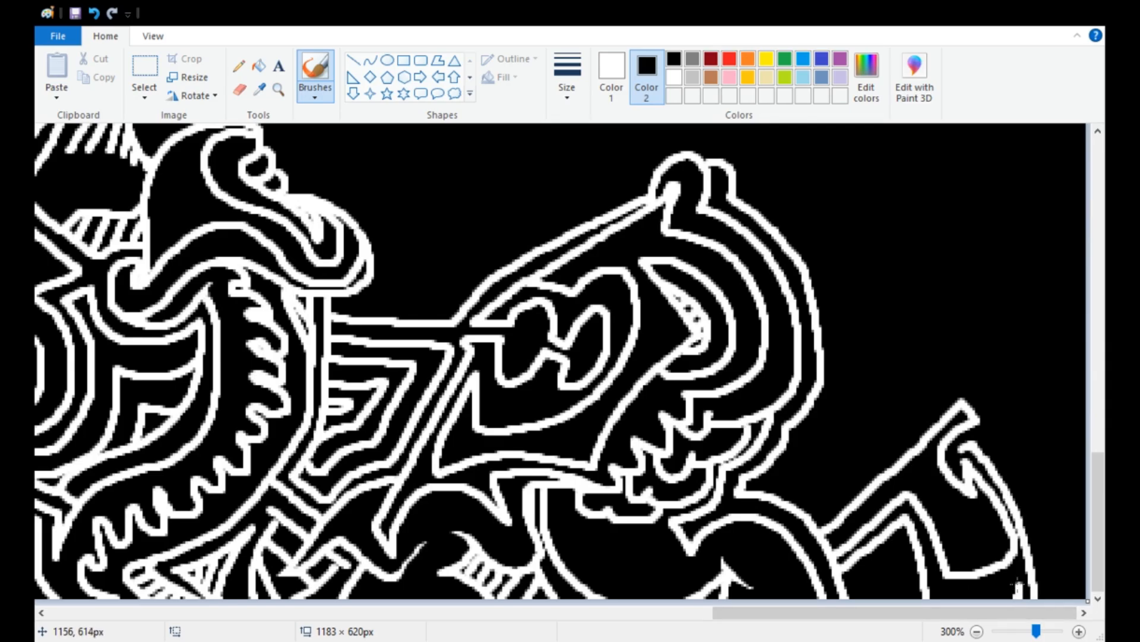
mouse_move(1025, 404)
mouse_down()
mouse_move(1035, 500)
mouse_move(1069, 535)
mouse_up()
mouse_move(981, 410)
mouse_down()
mouse_move(974, 380)
mouse_move(992, 344)
mouse_move(1040, 395)
mouse_move(1083, 391)
mouse_up()
mouse_move(814, 514)
mouse_down()
mouse_move(977, 339)
mouse_move(1086, 353)
mouse_up()
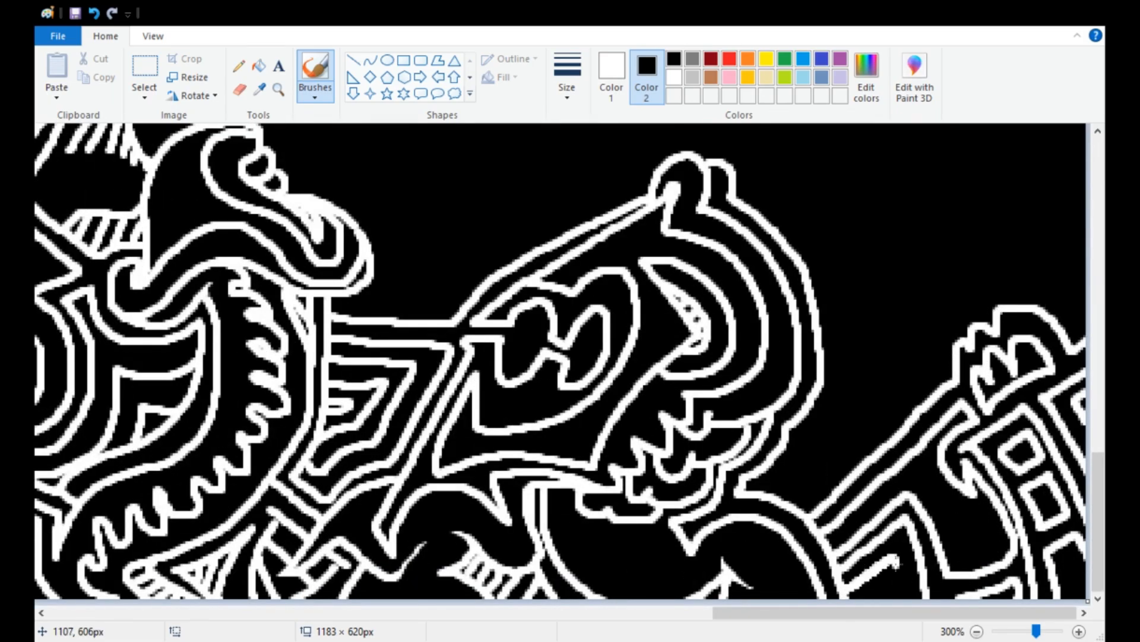
click(977, 632)
click(977, 632)
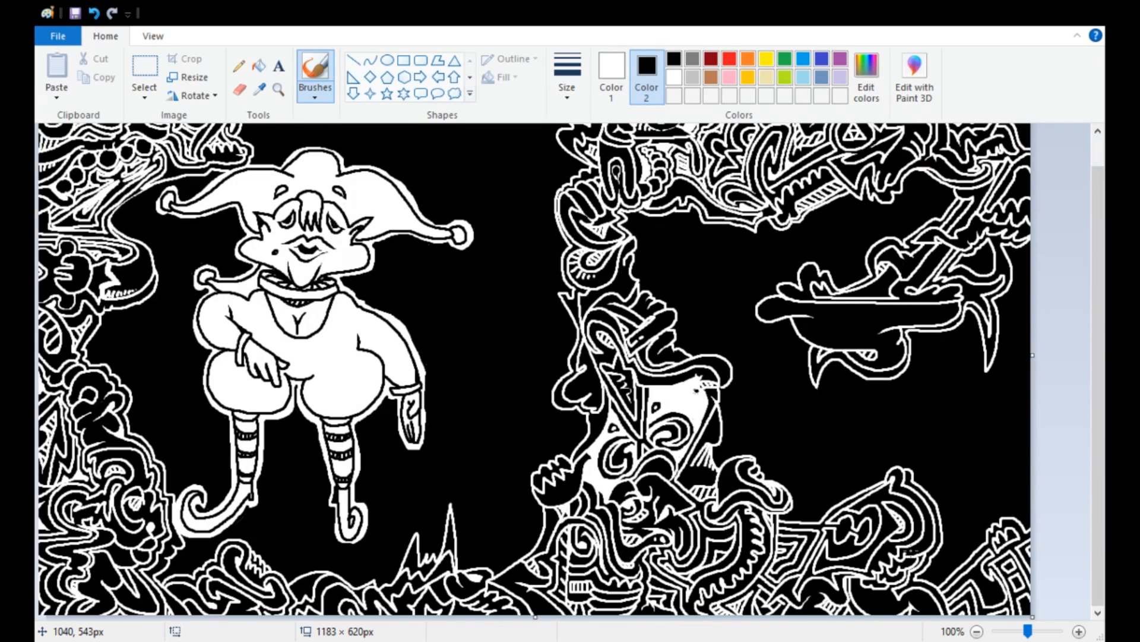
- Draw a rounded head with a hatched eye and layered lips beneath the jester's long curled shoe, and double the ridge's upper contour
click(1079, 632)
click(1079, 632)
drag(1098, 238, 1098, 534)
mouse_move(476, 392)
mouse_down()
mouse_move(441, 465)
mouse_move(545, 385)
mouse_move(783, 341)
mouse_move(631, 301)
mouse_move(700, 316)
mouse_up()
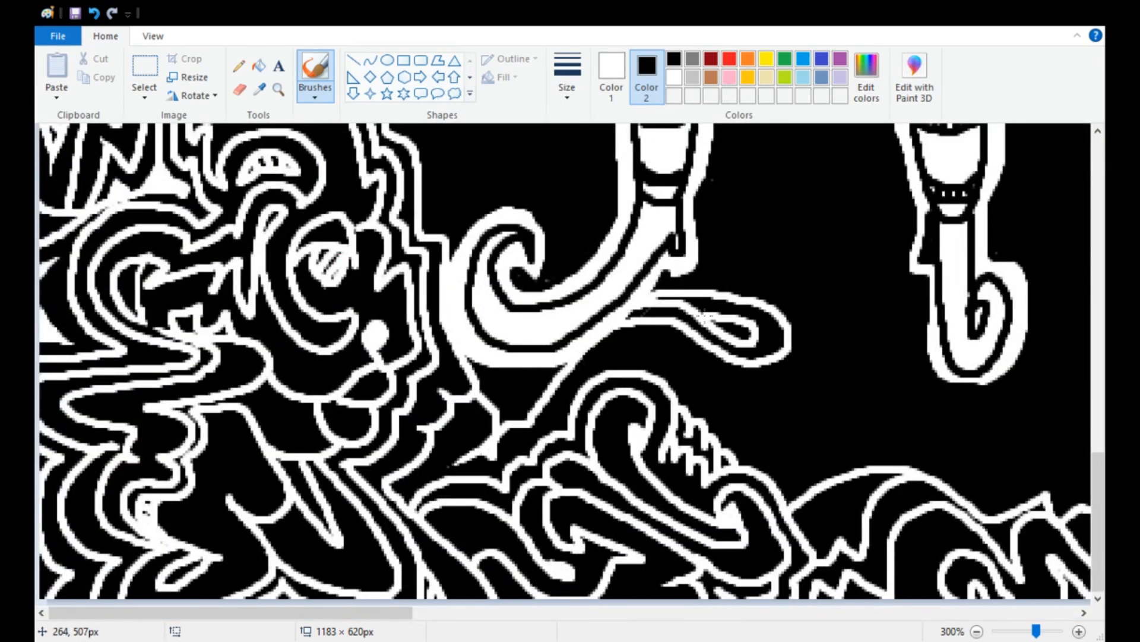
drag(478, 394, 552, 368)
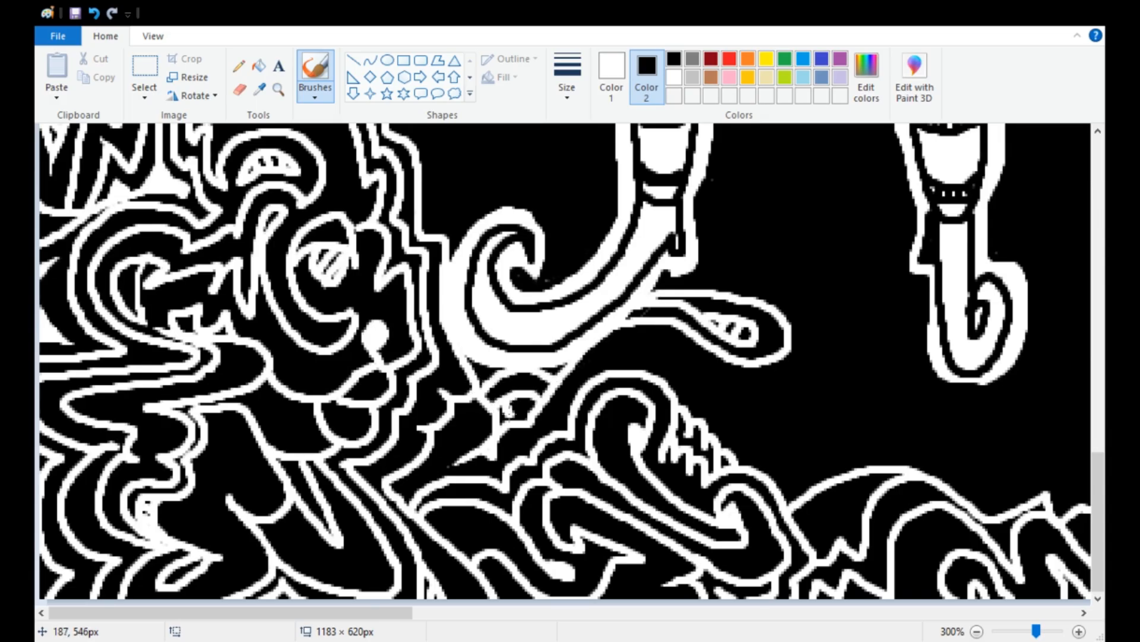
mouse_move(635, 382)
mouse_down()
mouse_move(714, 398)
mouse_move(771, 362)
mouse_up()
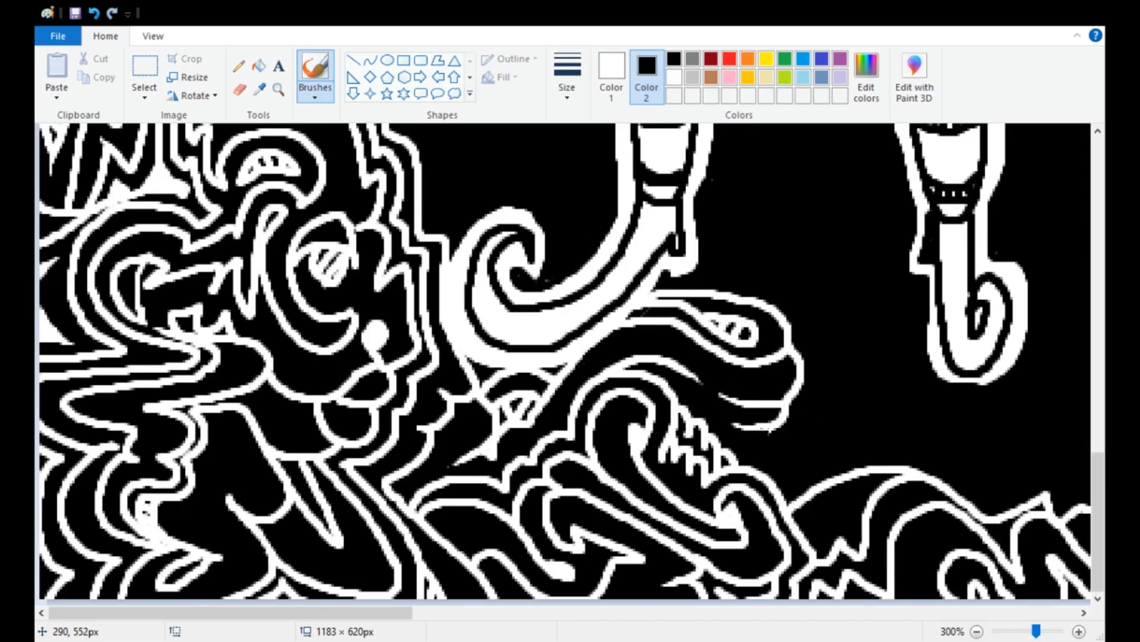
mouse_move(830, 456)
mouse_down()
mouse_move(974, 460)
mouse_move(1046, 493)
mouse_up()
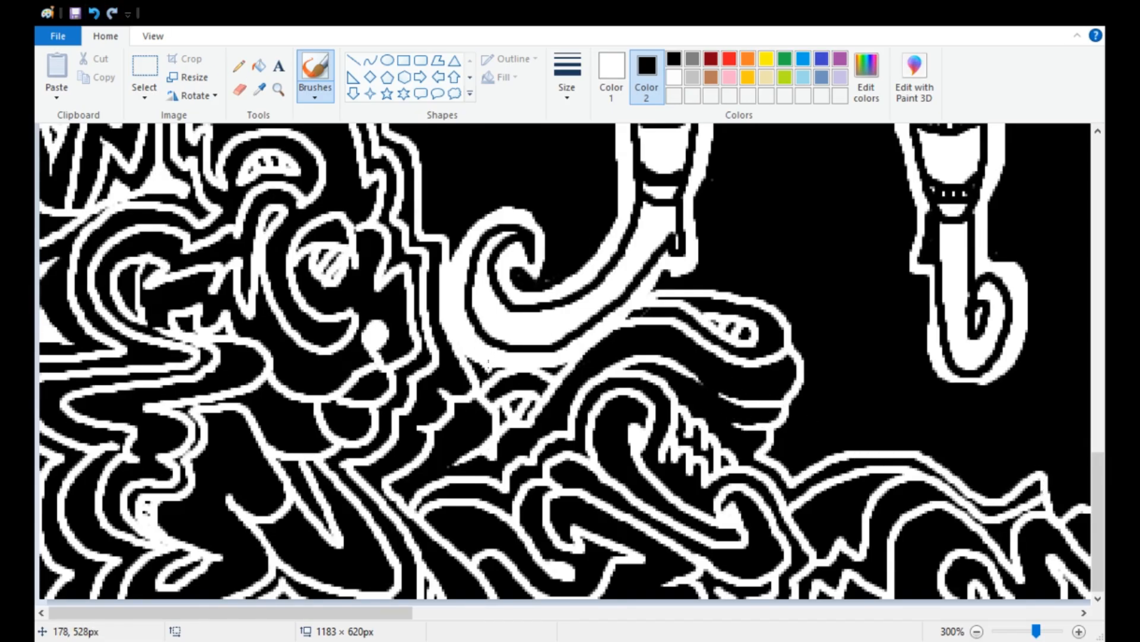
- Add a hatched band behind the long curled shoe and trace an outer contour around the rounded head beneath it
scroll(543, 403, up, 3)
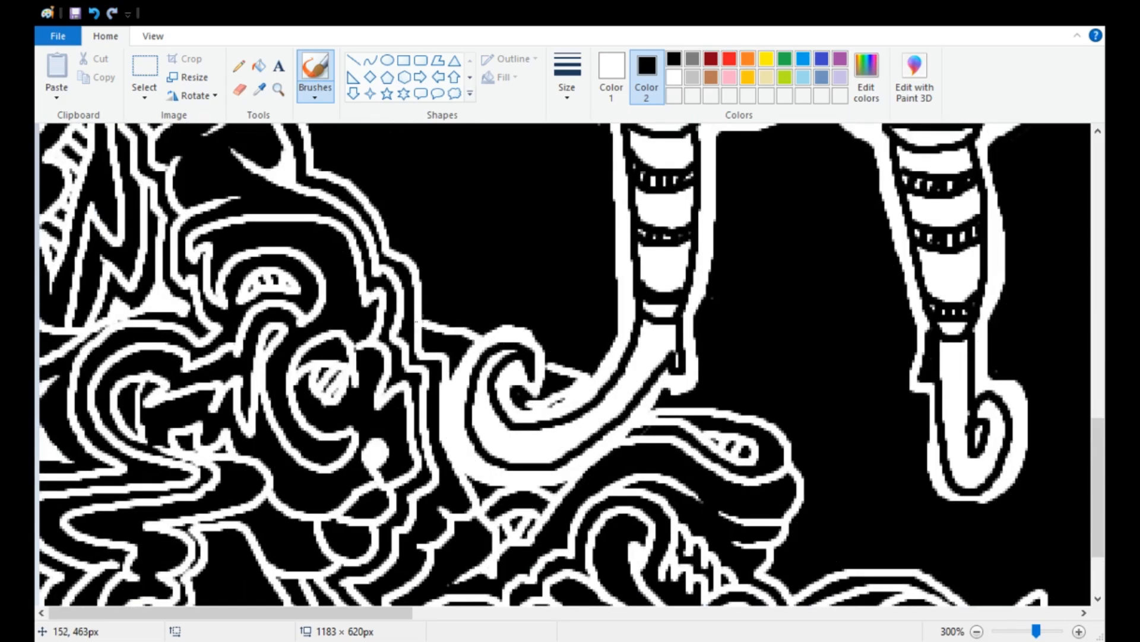
scroll(543, 315, up, 3)
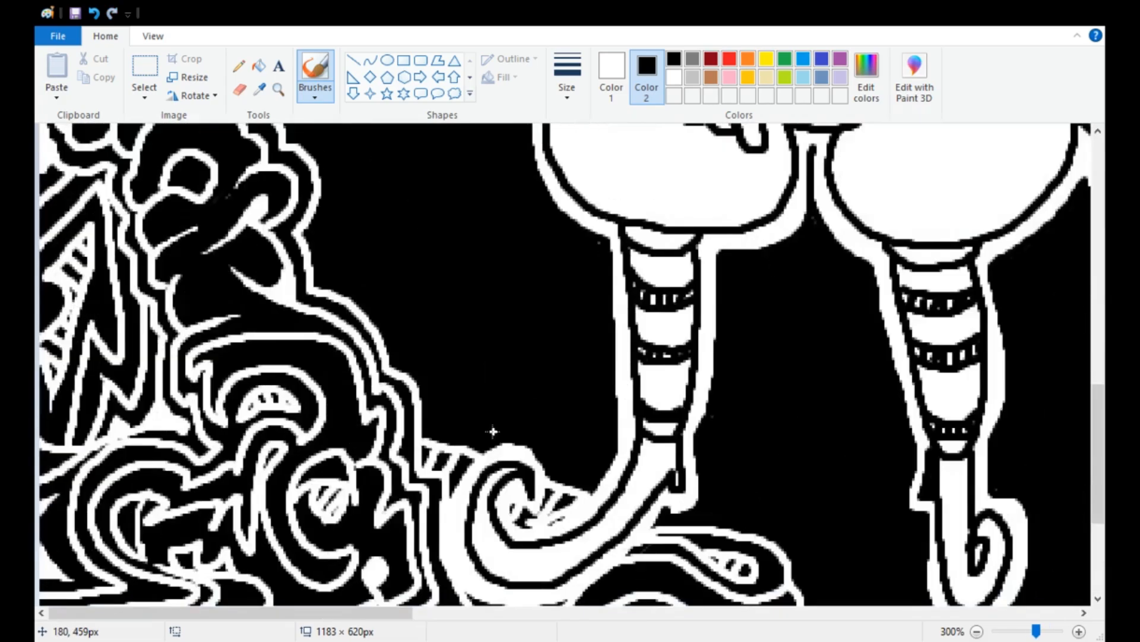
drag(424, 421, 491, 445)
drag(660, 517, 821, 571)
scroll(821, 571, down, 1)
mouse_move(817, 460)
mouse_down()
mouse_move(822, 487)
mouse_move(782, 578)
mouse_up()
scroll(782, 578, down, 1)
drag(357, 612, 443, 612)
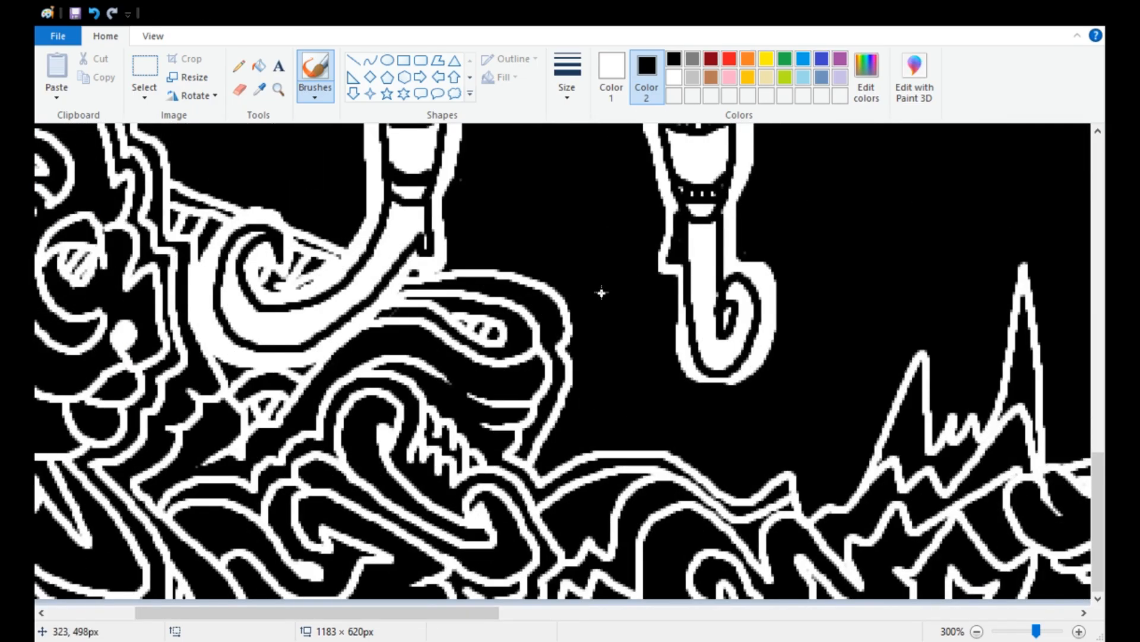
- Draw leafy lobes, a small spiral and a hatched arch between the rounded head and the tall spike
mouse_move(574, 374)
mouse_down()
mouse_move(639, 377)
mouse_move(564, 444)
mouse_up()
mouse_move(605, 406)
mouse_down()
mouse_move(676, 415)
mouse_move(599, 442)
mouse_up()
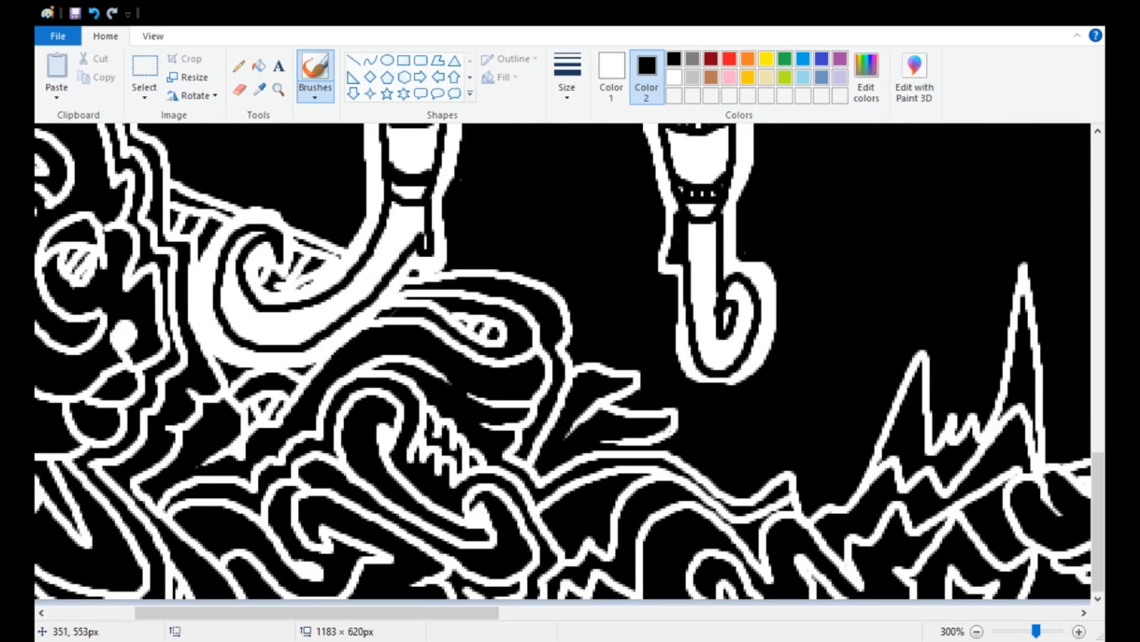
mouse_move(676, 432)
mouse_down()
mouse_move(756, 482)
mouse_move(784, 478)
mouse_up()
drag(567, 349, 651, 401)
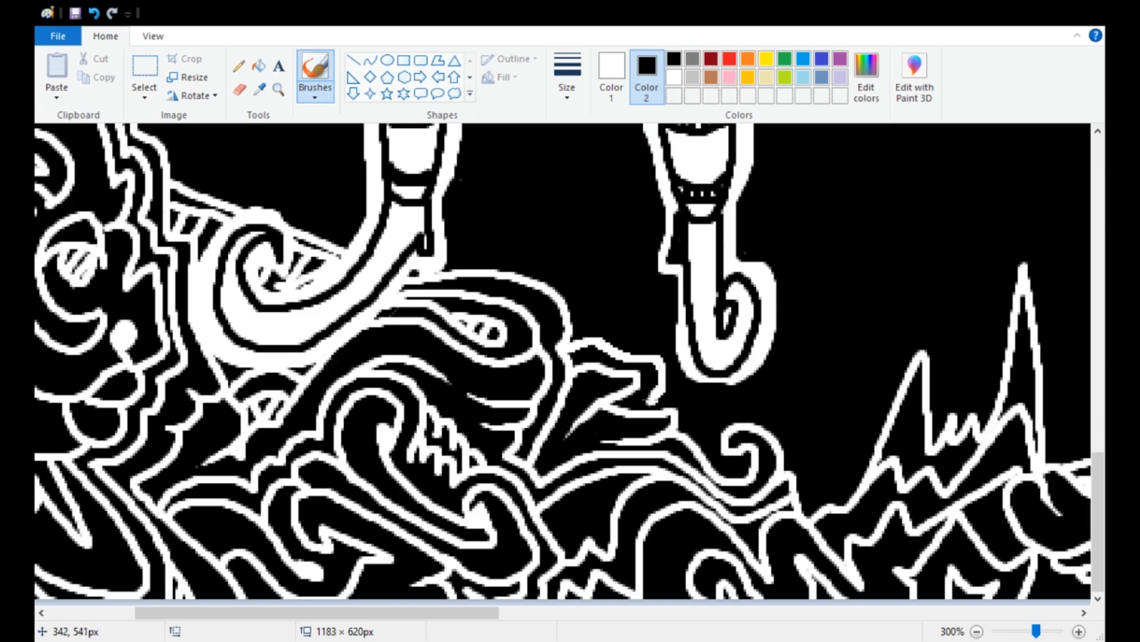
mouse_move(708, 438)
mouse_down()
mouse_move(813, 517)
mouse_move(834, 389)
mouse_move(962, 346)
mouse_move(790, 365)
mouse_move(804, 428)
mouse_up()
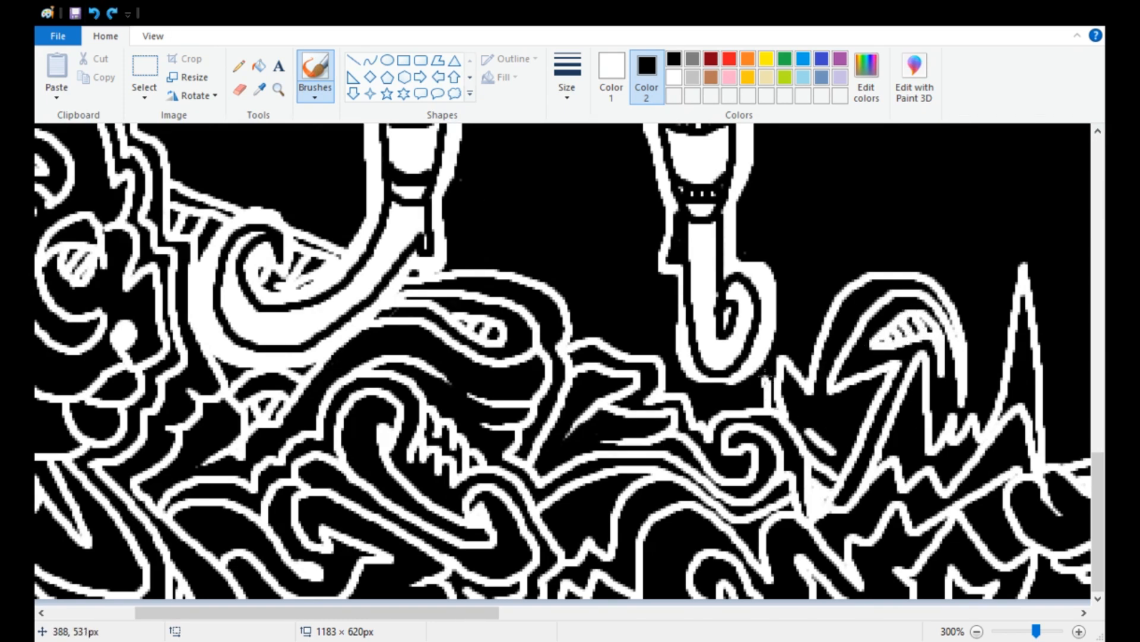
mouse_move(765, 377)
mouse_down()
mouse_move(881, 254)
mouse_move(973, 318)
mouse_move(986, 387)
mouse_move(1014, 202)
mouse_move(1060, 453)
mouse_up()
- Draw a dome with a lobed inner shape and hatching between the lower-right creature and corner grid, and outline it with an arch
drag(440, 613, 1017, 613)
drag(777, 493, 833, 446)
mouse_move(891, 373)
mouse_down()
mouse_move(950, 379)
mouse_move(794, 457)
mouse_move(765, 492)
mouse_up()
mouse_move(830, 411)
mouse_down()
mouse_move(846, 361)
mouse_move(796, 248)
mouse_up()
mouse_move(793, 245)
mouse_down()
mouse_move(961, 291)
mouse_move(965, 339)
mouse_up()
mouse_move(834, 258)
mouse_down()
mouse_move(854, 279)
mouse_move(933, 302)
mouse_up()
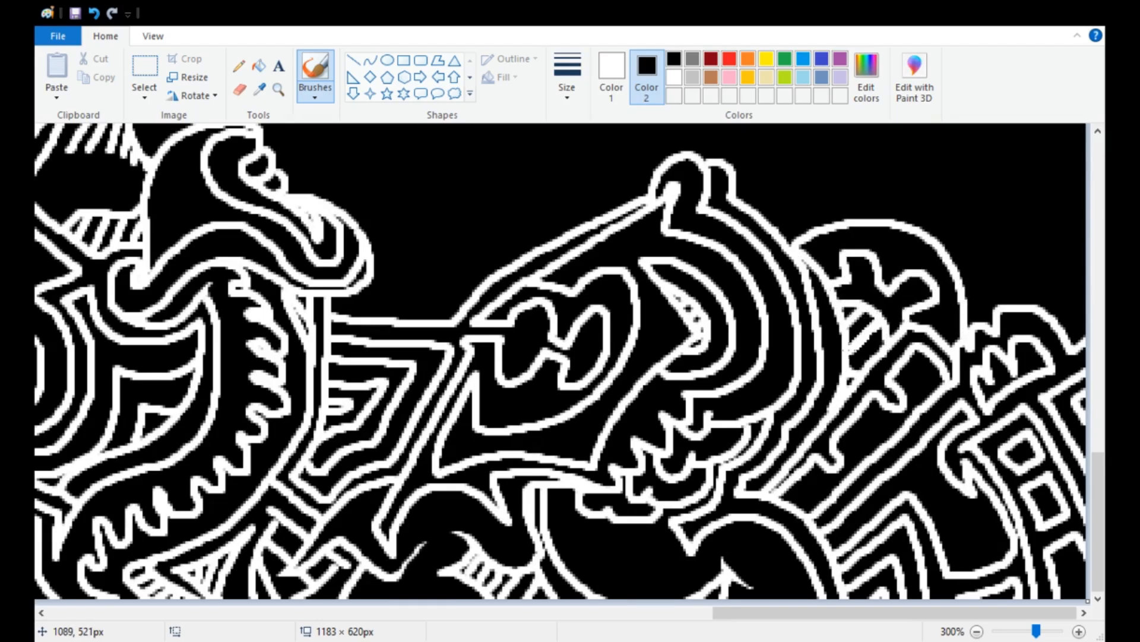
scroll(844, 368, up, 3)
key(ctrl+z)
mouse_move(777, 465)
mouse_down()
mouse_move(945, 448)
mouse_move(826, 442)
mouse_move(966, 475)
mouse_move(991, 563)
mouse_up()
scroll(998, 472, down, 3)
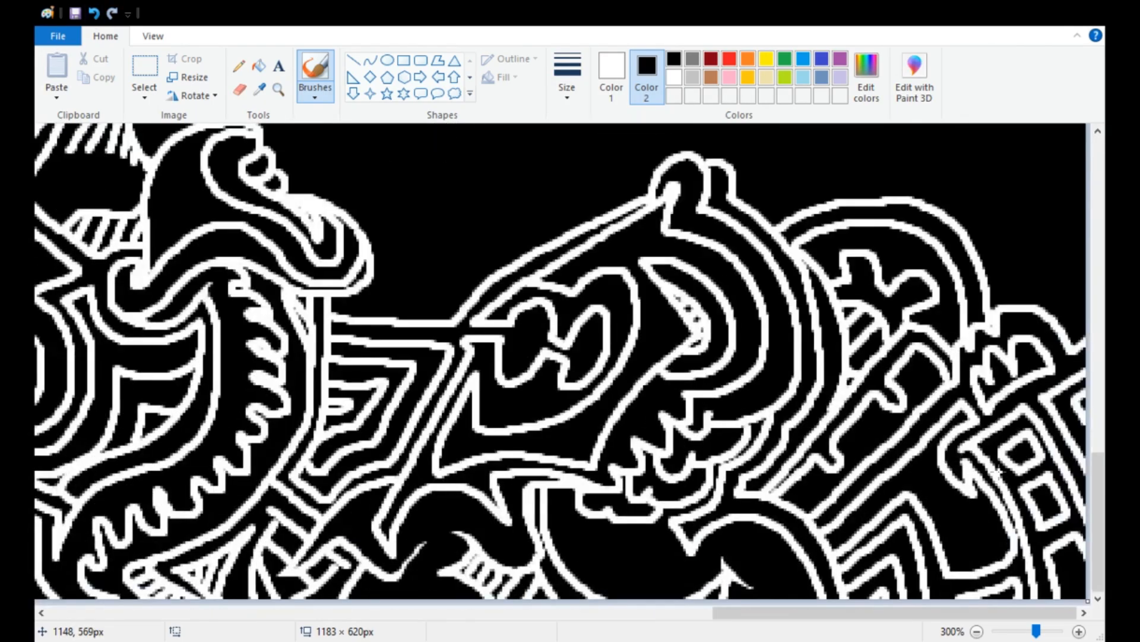
scroll(1000, 469, down, 2)
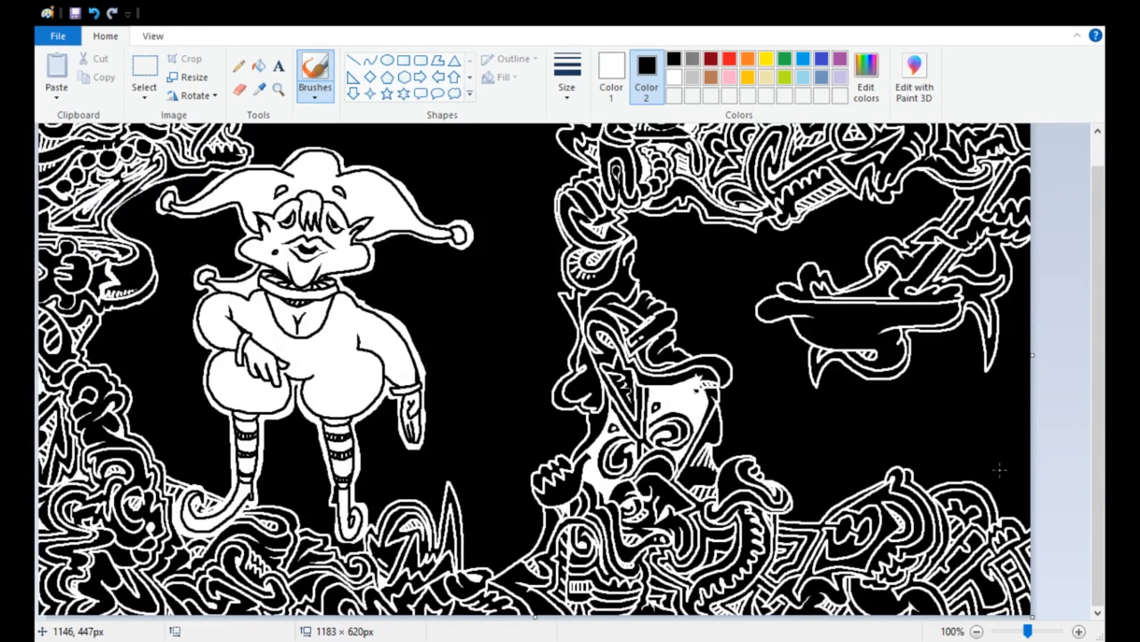
- Draw a pointed wedge with a wavy lower edge between the tall spike and the central column
scroll(633, 505, up, 3)
scroll(484, 502, down, 8)
mouse_move(233, 283)
mouse_down()
mouse_move(253, 372)
mouse_move(406, 379)
mouse_move(519, 255)
mouse_move(245, 283)
mouse_up()
drag(244, 281, 544, 222)
drag(275, 410, 364, 392)
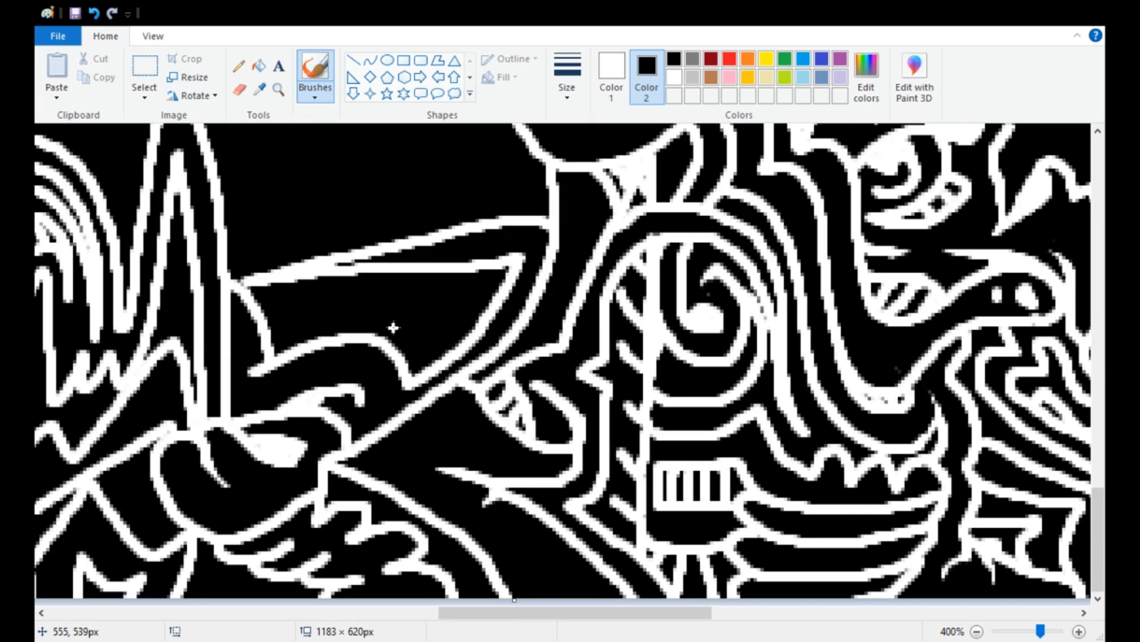
mouse_move(300, 310)
mouse_down()
mouse_move(444, 336)
mouse_move(479, 265)
mouse_up()
- Extend an outer contour upward along the side of the central creature column facing the jester
scroll(416, 285, up, 3)
mouse_move(170, 300)
mouse_down()
mouse_move(262, 482)
mouse_move(480, 305)
mouse_move(585, 193)
mouse_move(645, 170)
mouse_up()
scroll(644, 169, up, 3)
mouse_move(647, 415)
mouse_down()
mouse_move(709, 304)
mouse_move(673, 265)
mouse_move(567, 234)
mouse_move(572, 155)
mouse_up()
scroll(573, 154, up, 3)
drag(575, 373, 629, 290)
scroll(629, 290, up, 3)
mouse_move(630, 526)
mouse_down()
mouse_move(672, 404)
mouse_move(565, 218)
mouse_move(625, 225)
mouse_up()
scroll(625, 225, up, 3)
drag(604, 391, 644, 296)
- Draw a curved, hooked horn reaching from the central column toward the bell of the jester's hat
scroll(641, 298, up, 1)
mouse_move(643, 411)
mouse_down()
mouse_move(511, 407)
mouse_move(411, 315)
mouse_up()
drag(411, 315, 621, 404)
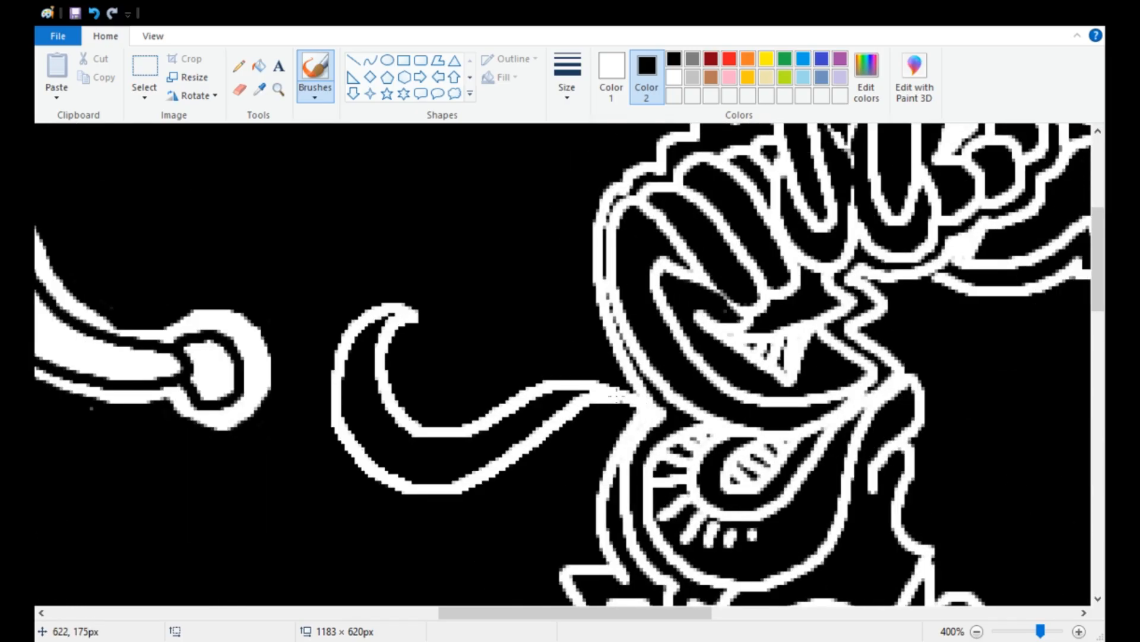
- Draw a curled creature above the jester's hat with a blunt snout, an arched back and an oval inner loop
scroll(604, 405, down, 3)
scroll(744, 410, up, 2)
drag(238, 612, 615, 612)
drag(537, 612, 404, 613)
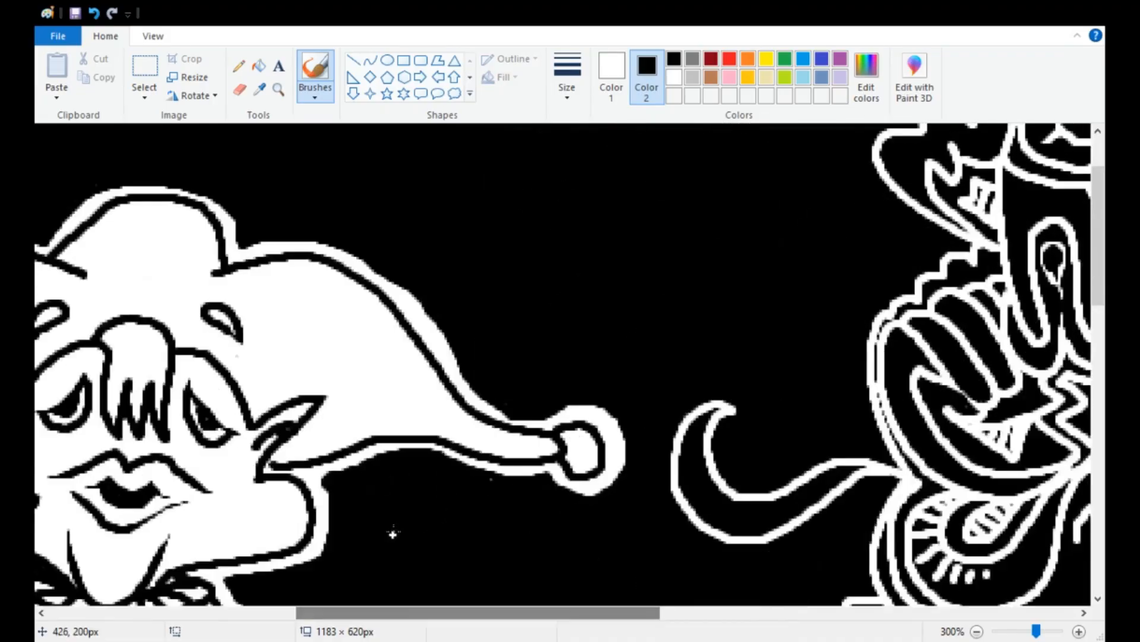
scroll(392, 535, up, 2)
scroll(460, 267, up, 2)
mouse_move(478, 130)
mouse_down()
mouse_move(469, 190)
mouse_move(705, 130)
mouse_move(676, 126)
mouse_up()
mouse_move(486, 296)
mouse_down()
mouse_move(480, 323)
mouse_move(616, 266)
mouse_up()
mouse_move(496, 316)
mouse_down()
mouse_move(502, 290)
mouse_move(582, 231)
mouse_up()
mouse_move(502, 270)
mouse_down()
mouse_move(525, 265)
mouse_move(499, 291)
mouse_up()
drag(520, 359, 621, 268)
drag(544, 389, 691, 330)
- Add a pointed cuff and segmented band to the curled creature, stripe the cuff with curved lines and fill its tip white
drag(630, 425, 667, 457)
mouse_move(670, 461)
mouse_down()
mouse_move(908, 452)
mouse_move(768, 450)
mouse_up()
mouse_move(769, 449)
mouse_down()
mouse_move(777, 136)
mouse_move(765, 132)
mouse_up()
drag(761, 168, 790, 157)
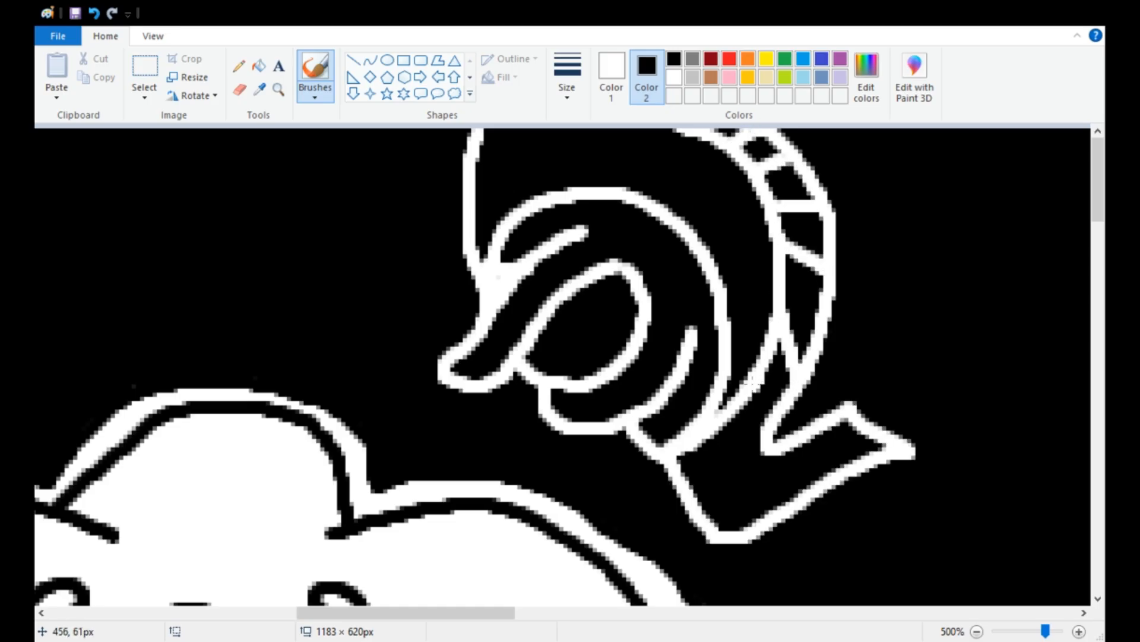
drag(749, 386, 773, 508)
drag(692, 453, 718, 511)
drag(882, 446, 862, 426)
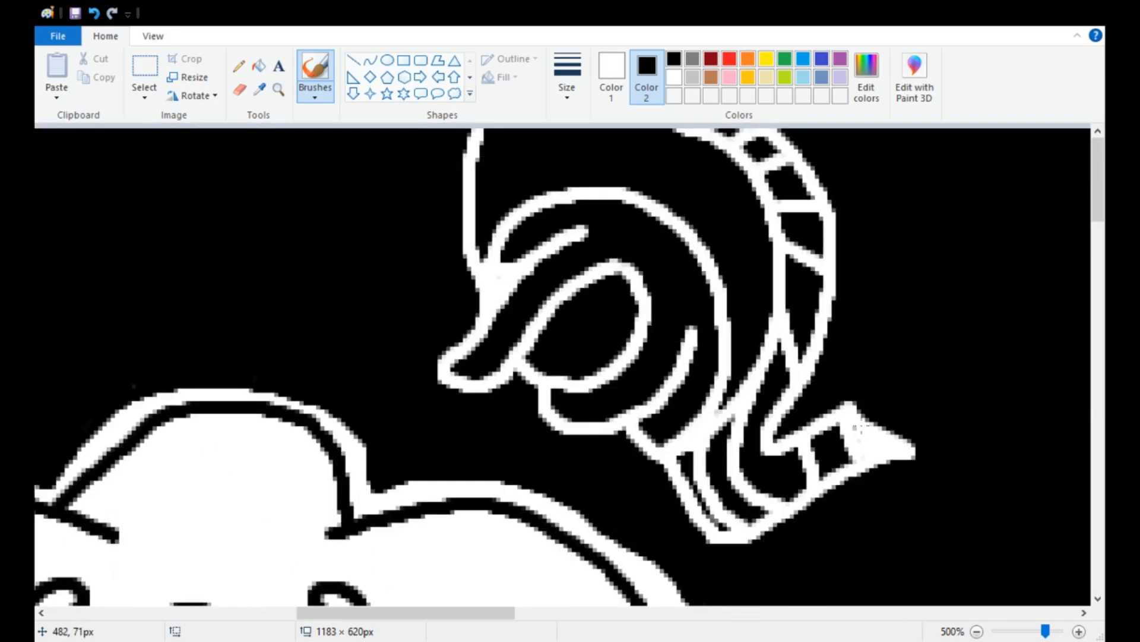
- Draw a lobed paw with a filled white ball beside the pointed cuff and run scalloped ribbons from it to the canvas top
mouse_move(912, 456)
mouse_down()
mouse_move(966, 439)
mouse_move(915, 397)
mouse_up()
drag(913, 398, 983, 431)
drag(853, 405, 786, 410)
drag(827, 327, 889, 392)
drag(842, 326, 927, 321)
mouse_move(977, 444)
mouse_down()
mouse_move(998, 410)
mouse_move(955, 347)
mouse_up()
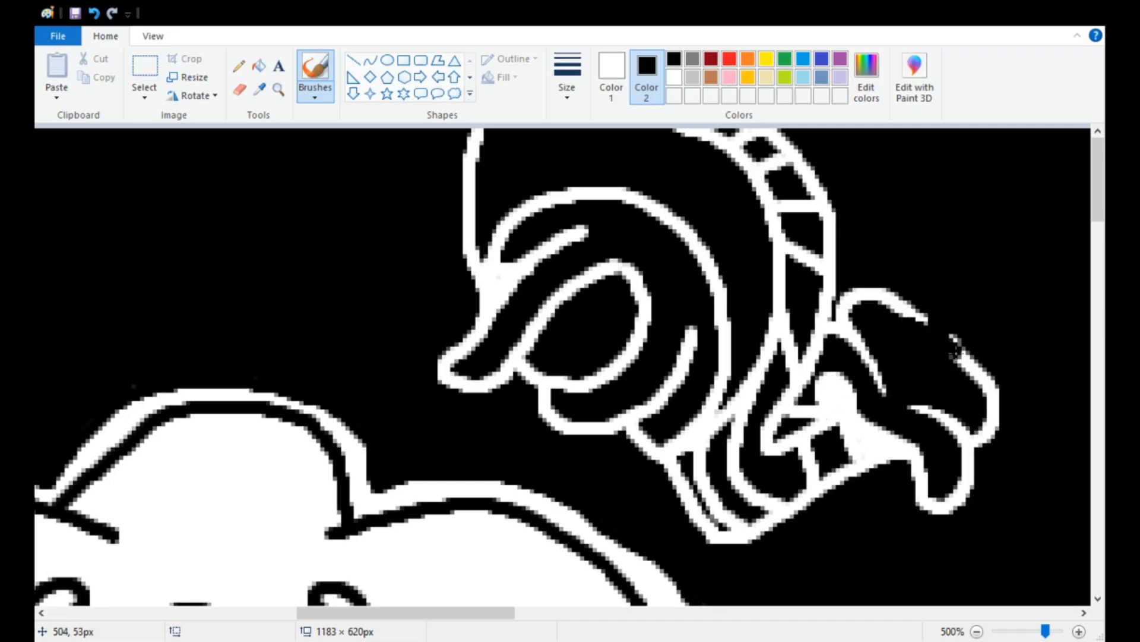
drag(910, 270, 848, 129)
drag(993, 383, 964, 292)
drag(997, 310, 897, 129)
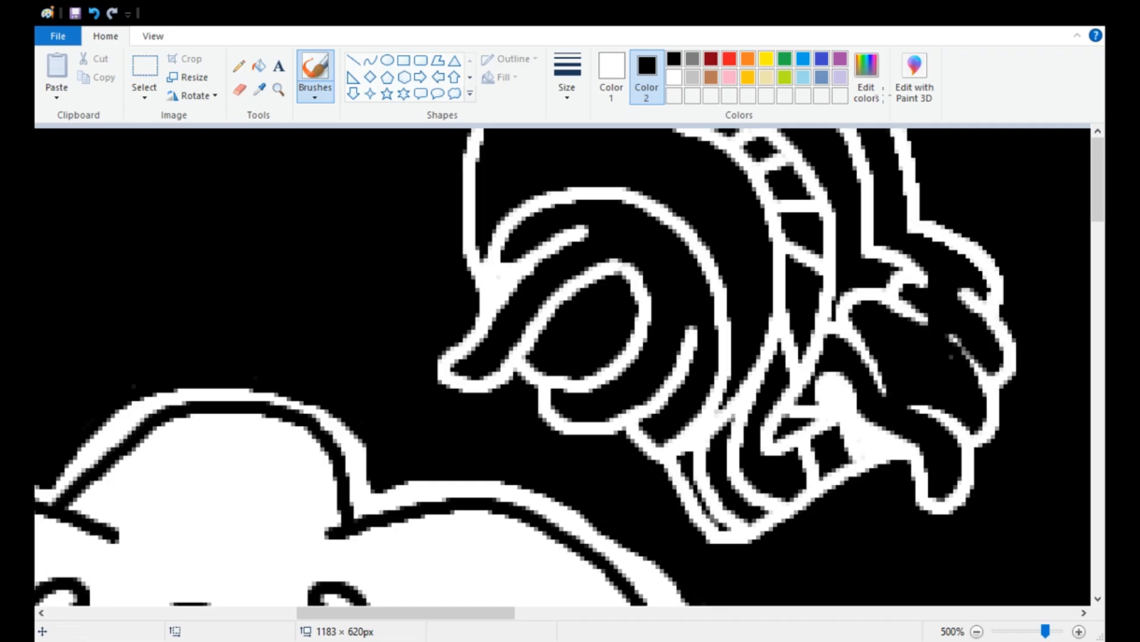
- Hatch the gap above the lobed paw and trace an outer contour beneath the paw and up to the canvas top
drag(998, 262, 1002, 130)
drag(909, 154, 936, 130)
drag(919, 195, 975, 129)
mouse_move(929, 228)
mouse_down()
mouse_move(996, 166)
mouse_move(996, 220)
mouse_up()
scroll(903, 332, down, 3)
mouse_move(819, 384)
mouse_down()
mouse_move(898, 398)
mouse_move(993, 346)
mouse_up()
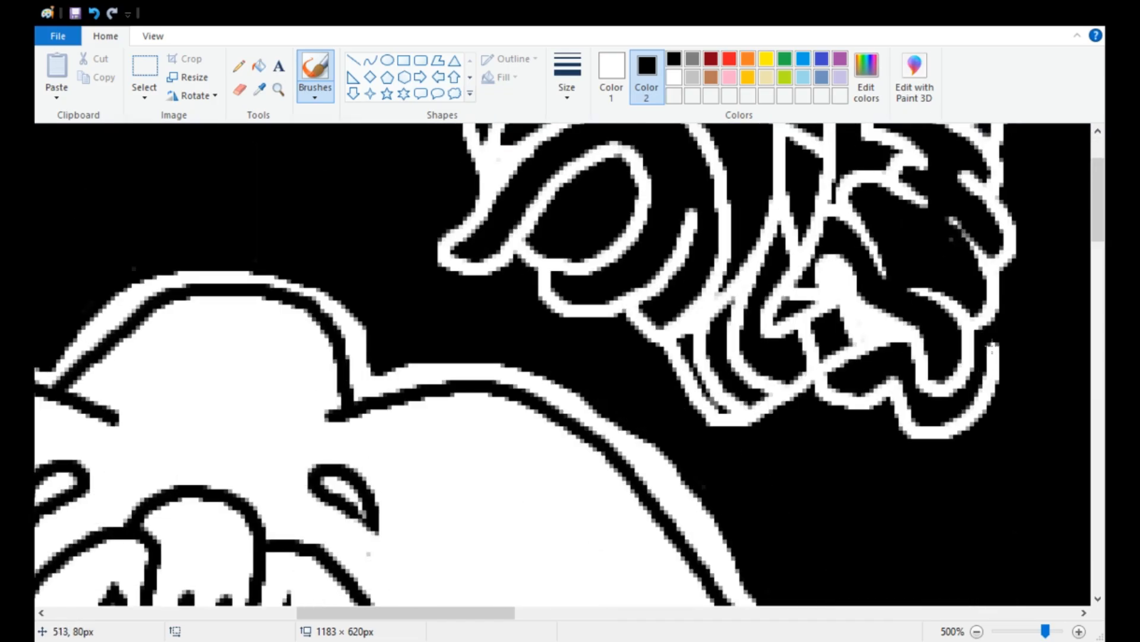
scroll(993, 347, up, 3)
mouse_move(995, 465)
mouse_down()
mouse_move(1030, 408)
mouse_move(1019, 129)
mouse_up()
- Draw a face beside the paw with an almond eye, lashes, a long drooping nose and a hatched cheek, bordered by scalloped lobes
scroll(392, 318, right, 5)
mouse_move(321, 309)
mouse_down()
mouse_move(555, 471)
mouse_move(527, 330)
mouse_up()
mouse_move(510, 383)
mouse_down()
mouse_move(483, 351)
mouse_move(331, 419)
mouse_move(364, 349)
mouse_up()
mouse_move(321, 267)
mouse_down()
mouse_move(395, 324)
mouse_move(579, 255)
mouse_move(505, 463)
mouse_move(366, 451)
mouse_move(326, 440)
mouse_move(618, 154)
mouse_move(635, 312)
mouse_move(585, 295)
mouse_up()
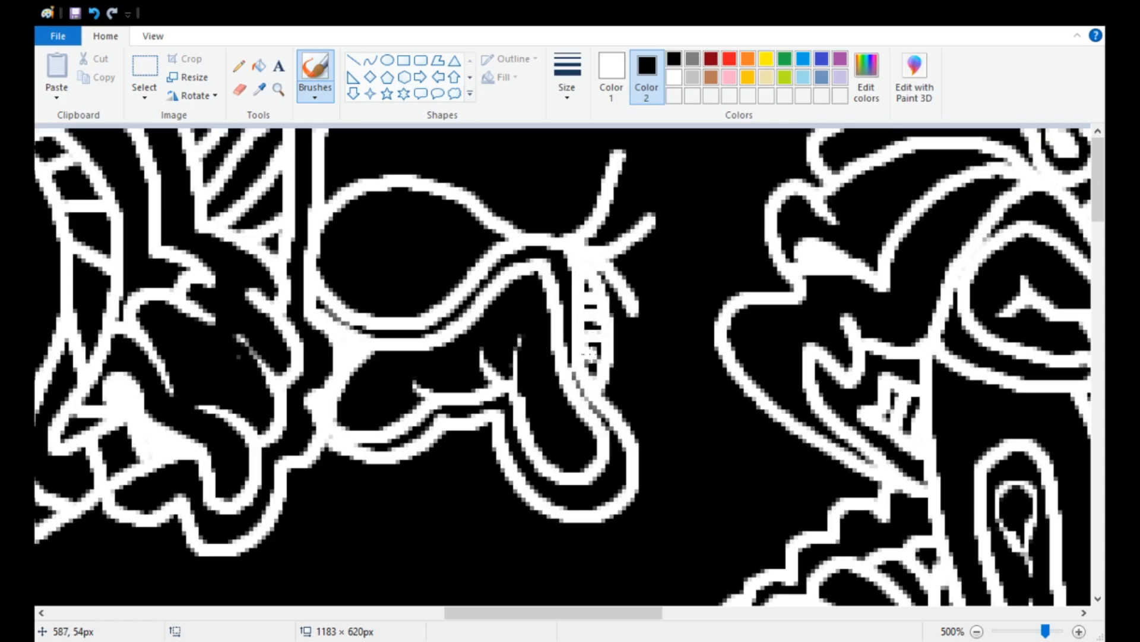
mouse_move(622, 416)
mouse_down()
mouse_move(653, 357)
mouse_move(692, 170)
mouse_move(736, 128)
mouse_move(707, 190)
mouse_up()
key(ctrl+z)
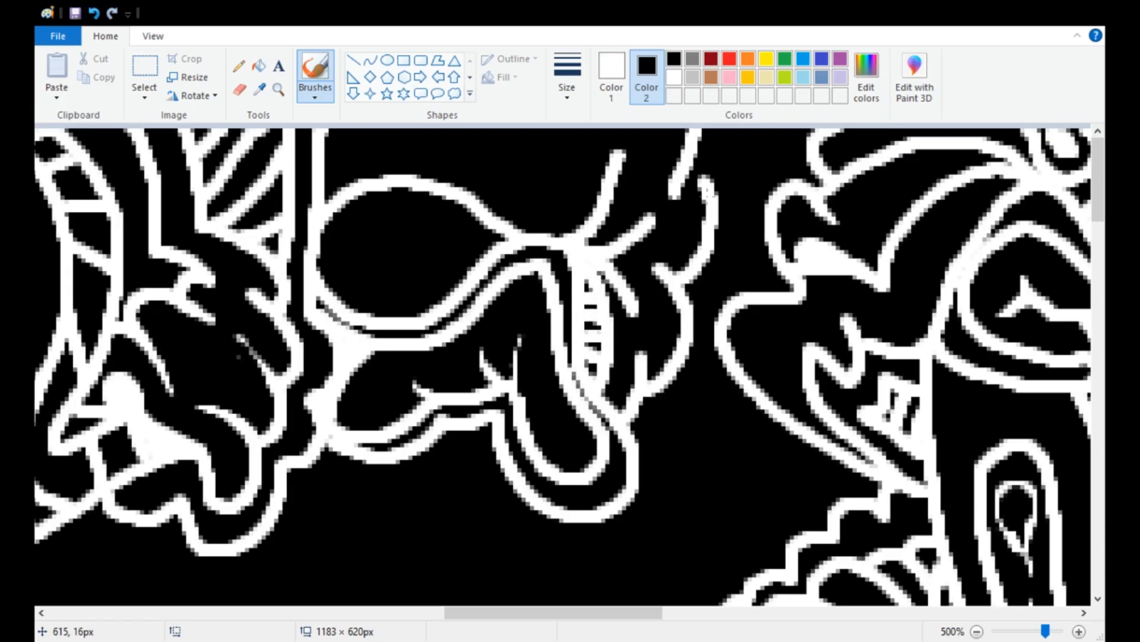
- Draw a wavy, curling brow above the almond eye and a round iris with a swirled pupil inside it
mouse_move(330, 158)
mouse_down()
mouse_move(475, 160)
mouse_move(529, 196)
mouse_move(554, 238)
mouse_up()
mouse_move(356, 219)
mouse_down()
mouse_move(419, 195)
mouse_move(393, 247)
mouse_up()
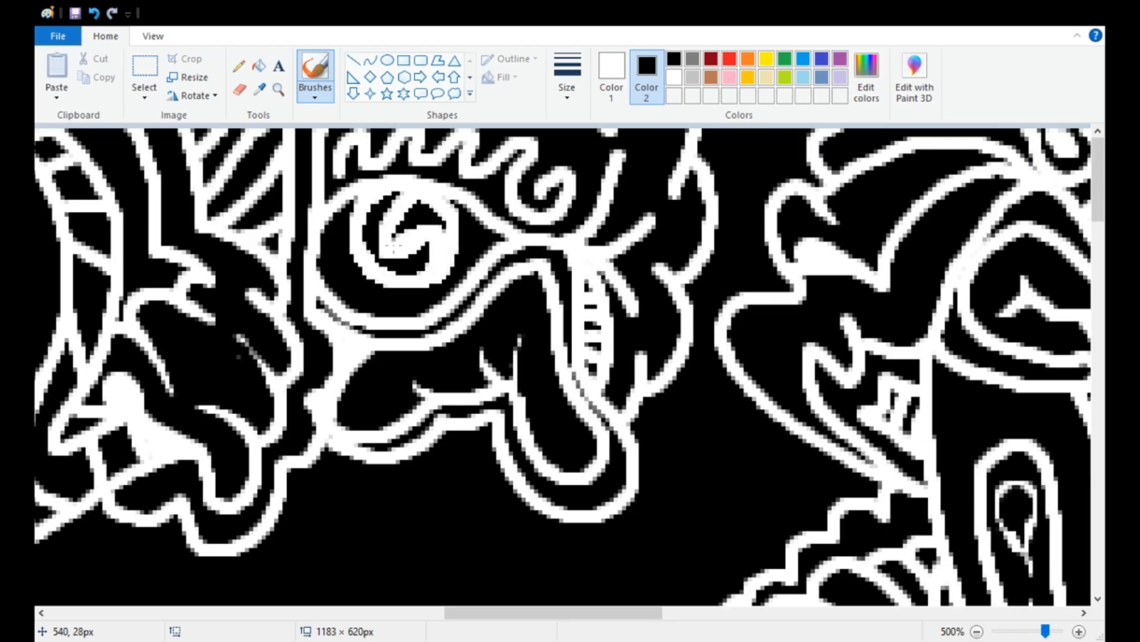
key(ctrl+z)
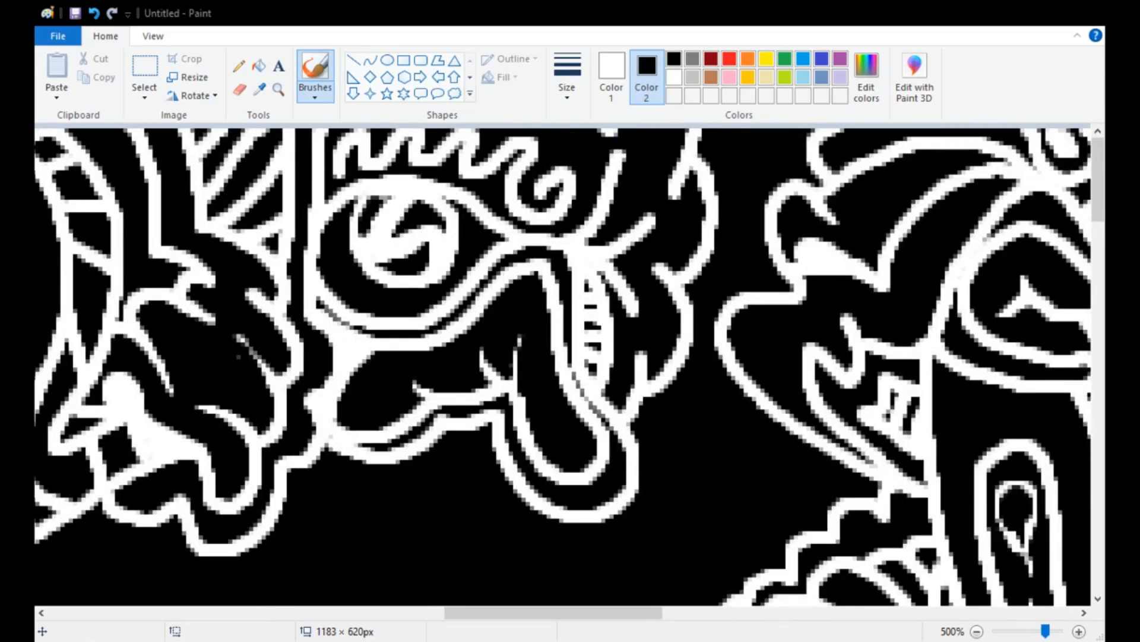
- Draw a triangular chin and spiky neck below the drooping-nose face, running into a large curled hook, and start filling the gap beside the face
scroll(471, 542, down, 3)
mouse_move(332, 244)
mouse_down()
mouse_move(449, 358)
mouse_move(499, 291)
mouse_move(407, 284)
mouse_up()
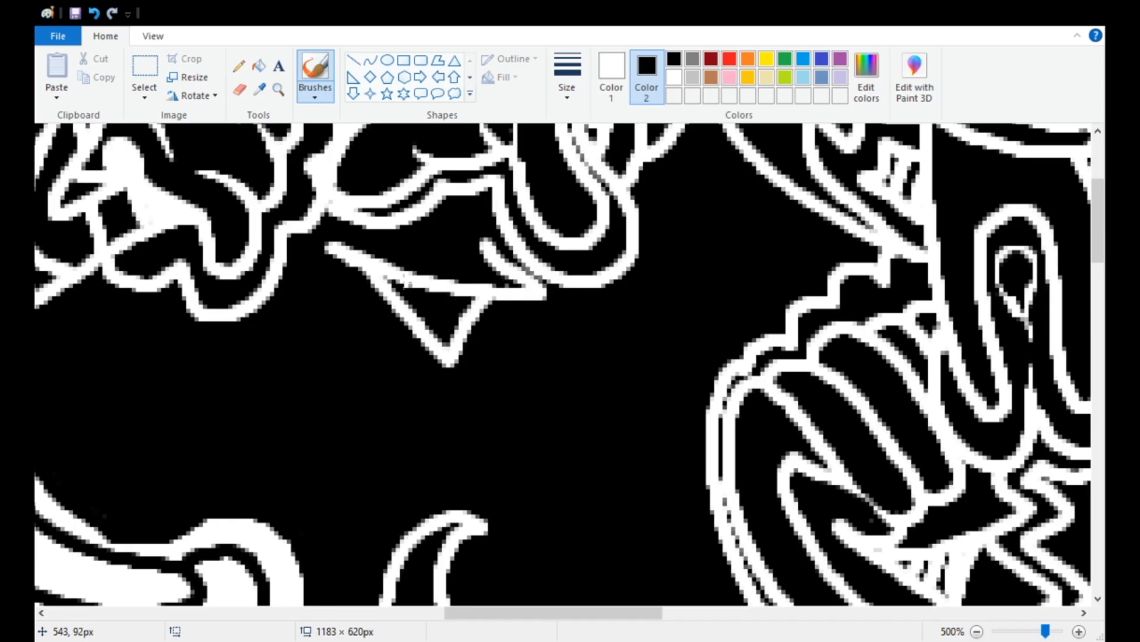
drag(288, 264, 464, 458)
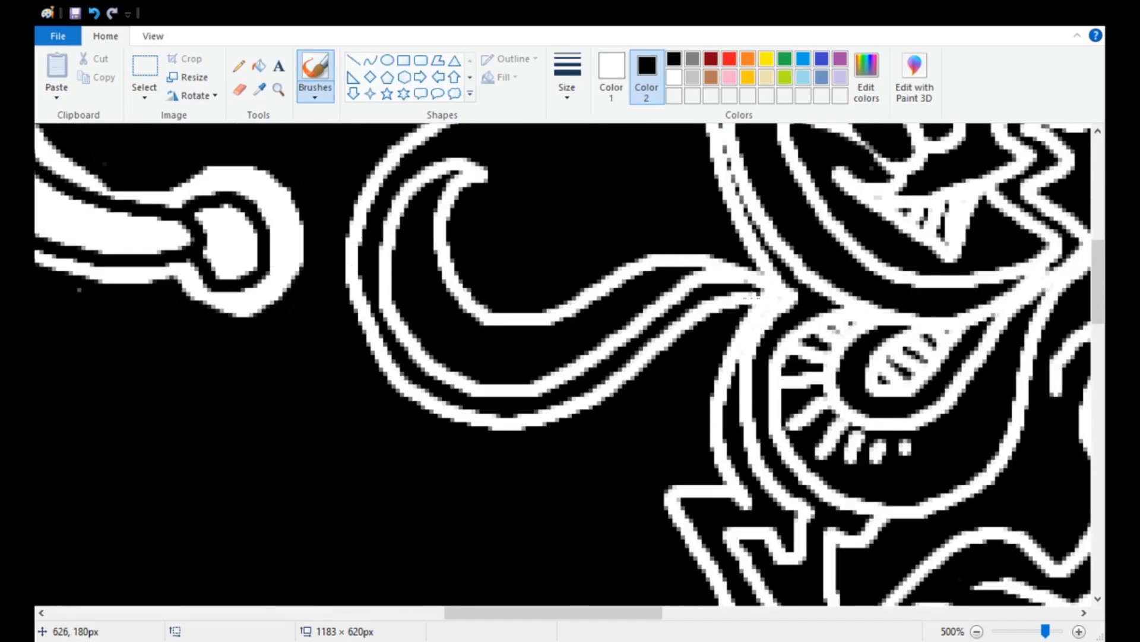
mouse_move(498, 297)
mouse_down()
mouse_move(472, 419)
mouse_move(535, 588)
mouse_up()
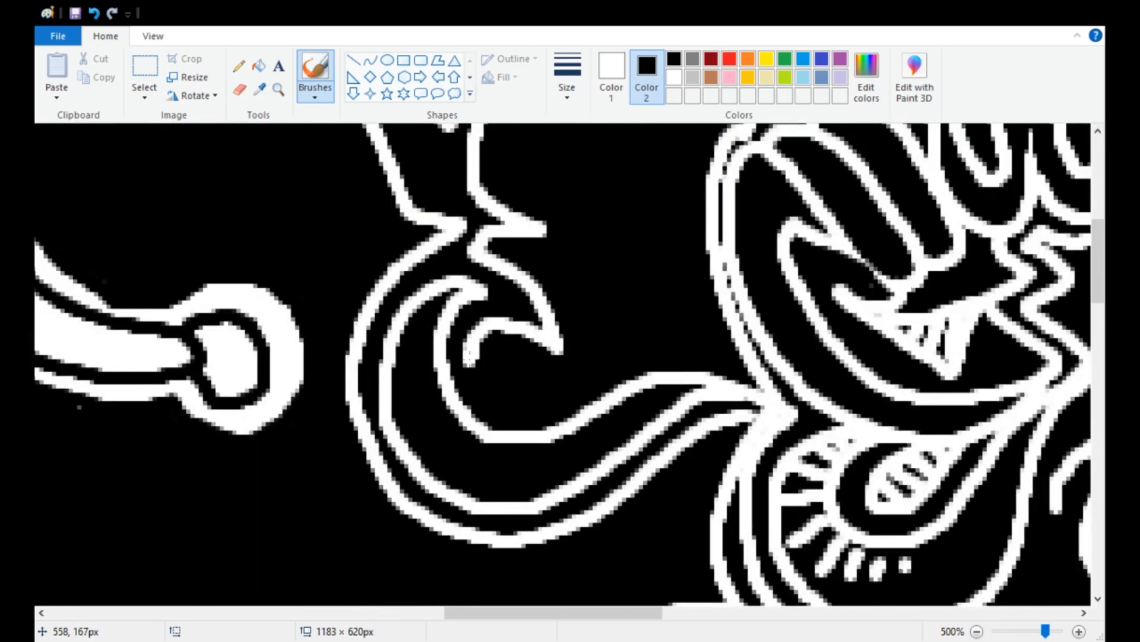
drag(466, 360, 565, 364)
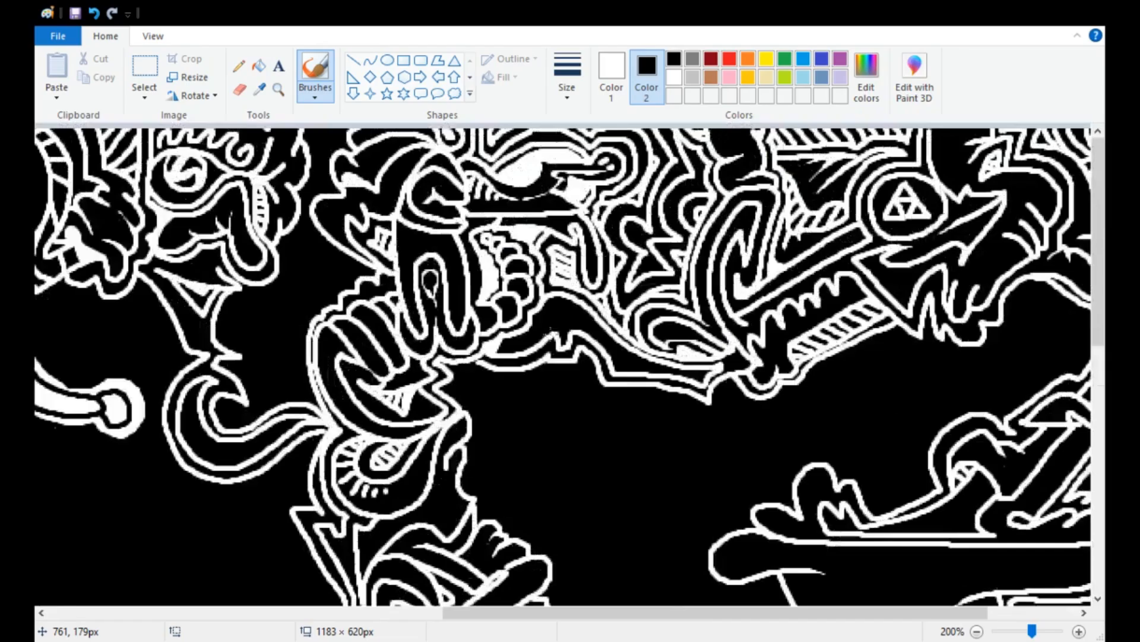
scroll(588, 119, up, 2)
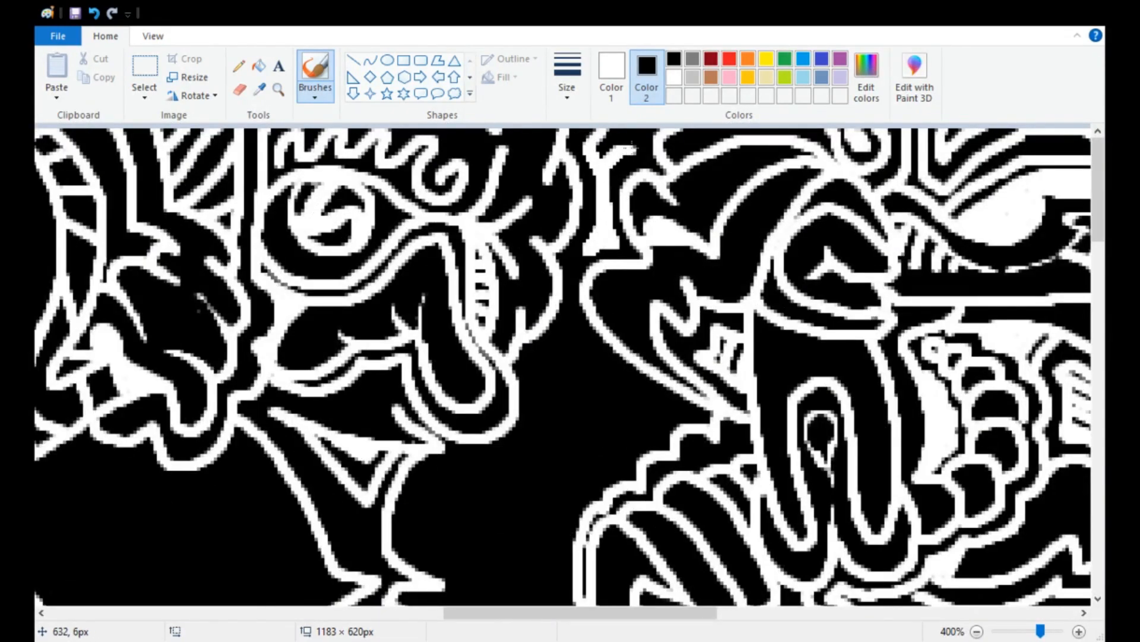
mouse_move(564, 204)
mouse_down()
mouse_move(522, 267)
mouse_move(428, 356)
mouse_move(451, 487)
mouse_up()
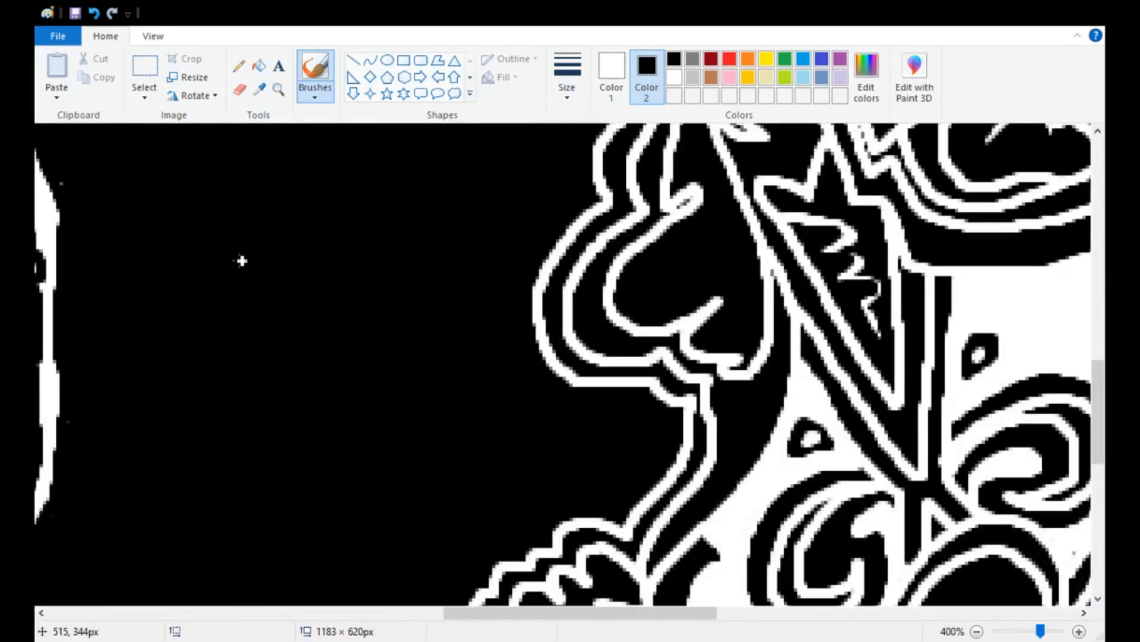
- Draw a crouching figure's looped arm with a rounded hand and its long bent legs between the jester and the neighbouring creature
mouse_move(265, 155)
mouse_down()
mouse_move(171, 408)
mouse_move(202, 455)
mouse_up()
mouse_move(184, 250)
mouse_down()
mouse_move(266, 397)
mouse_move(220, 523)
mouse_move(196, 452)
mouse_up()
drag(178, 252, 202, 285)
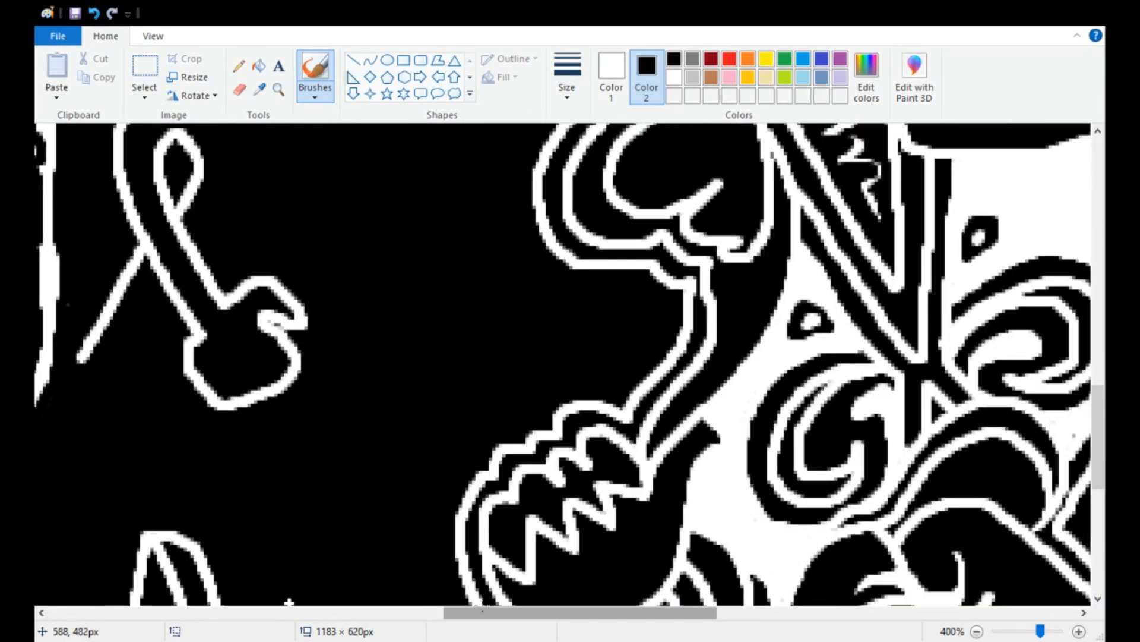
drag(427, 351, 376, 445)
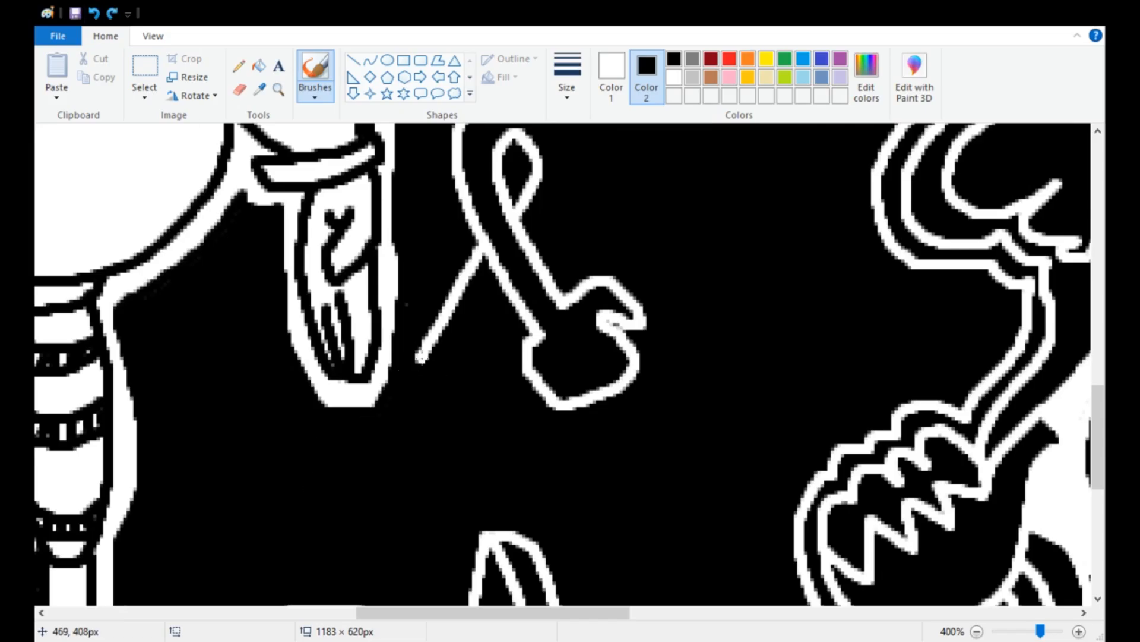
mouse_move(426, 349)
mouse_down()
mouse_move(415, 563)
mouse_move(427, 507)
mouse_move(520, 303)
mouse_move(734, 431)
mouse_move(772, 534)
mouse_move(796, 410)
mouse_move(888, 243)
mouse_up()
scroll(869, 301, up, 2)
drag(868, 302, 668, 297)
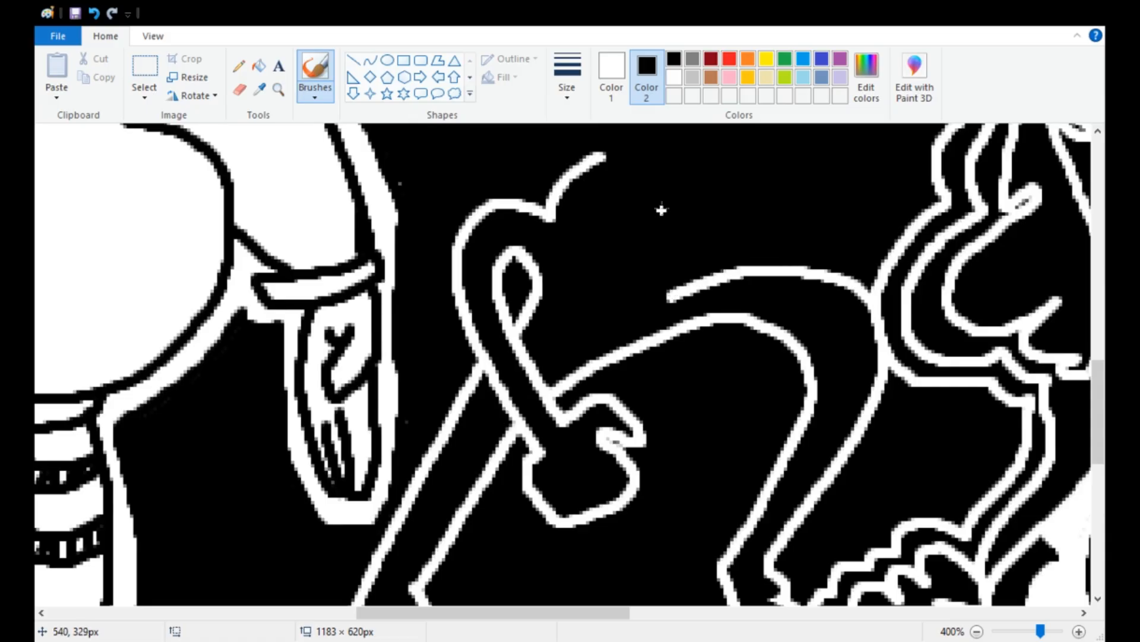
- Draw the crouching figure's neck, second shoulder and looped arm with hand, and top it with a round, blank head
drag(649, 212, 737, 270)
drag(743, 327, 721, 423)
mouse_move(712, 324)
mouse_down()
mouse_move(648, 437)
mouse_move(728, 427)
mouse_up()
scroll(668, 393, up, 2)
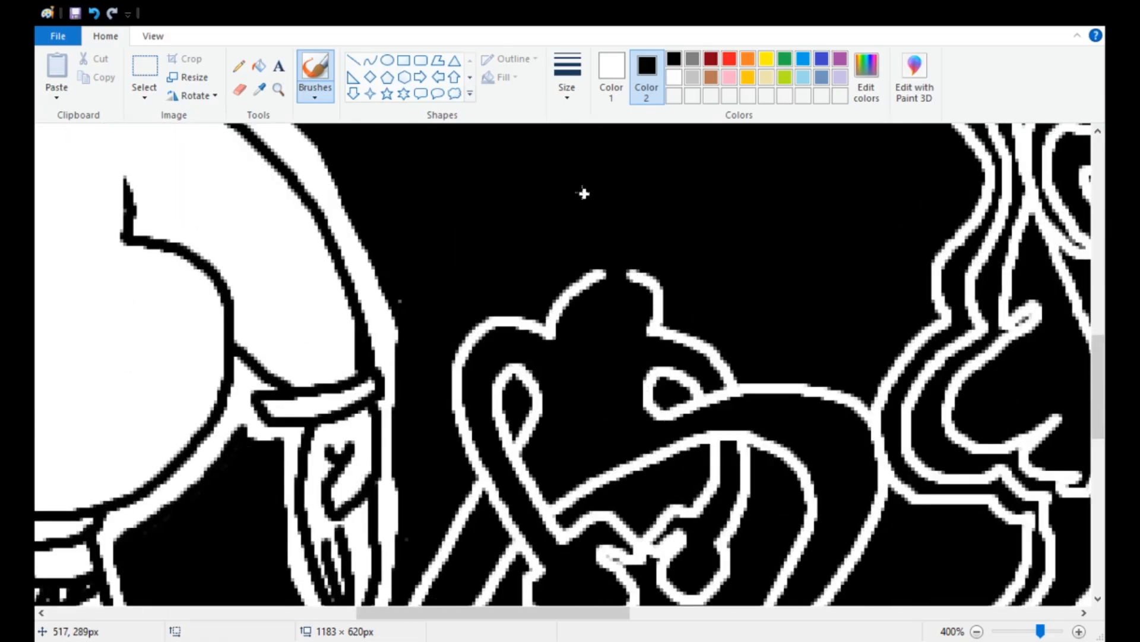
mouse_move(583, 178)
mouse_down()
mouse_move(653, 315)
mouse_move(594, 176)
mouse_up()
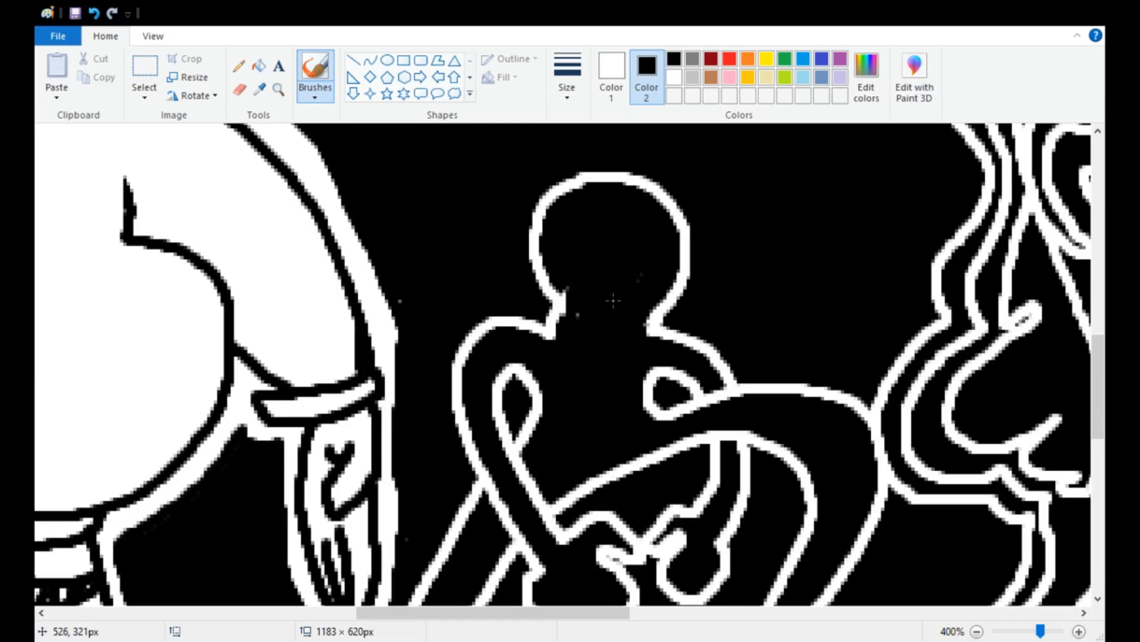
scroll(568, 320, down, 3)
scroll(573, 458, up, 2)
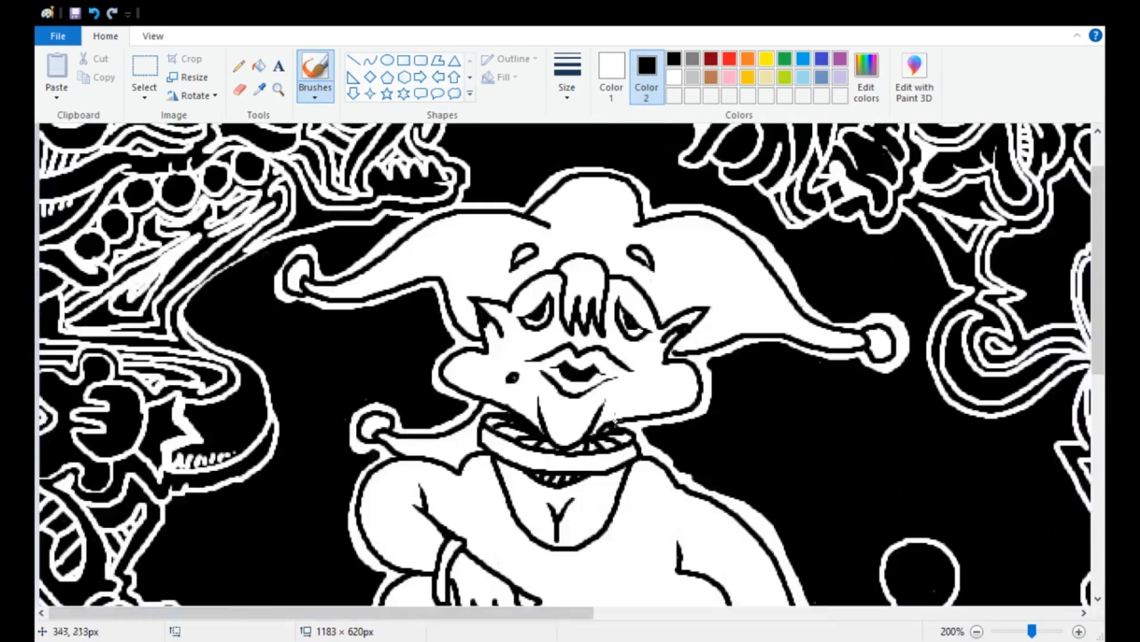
- Complete the crouching figure's foot and trace a contour beneath its hands and along its legs to the spiky floor shapes
scroll(574, 458, up, 10)
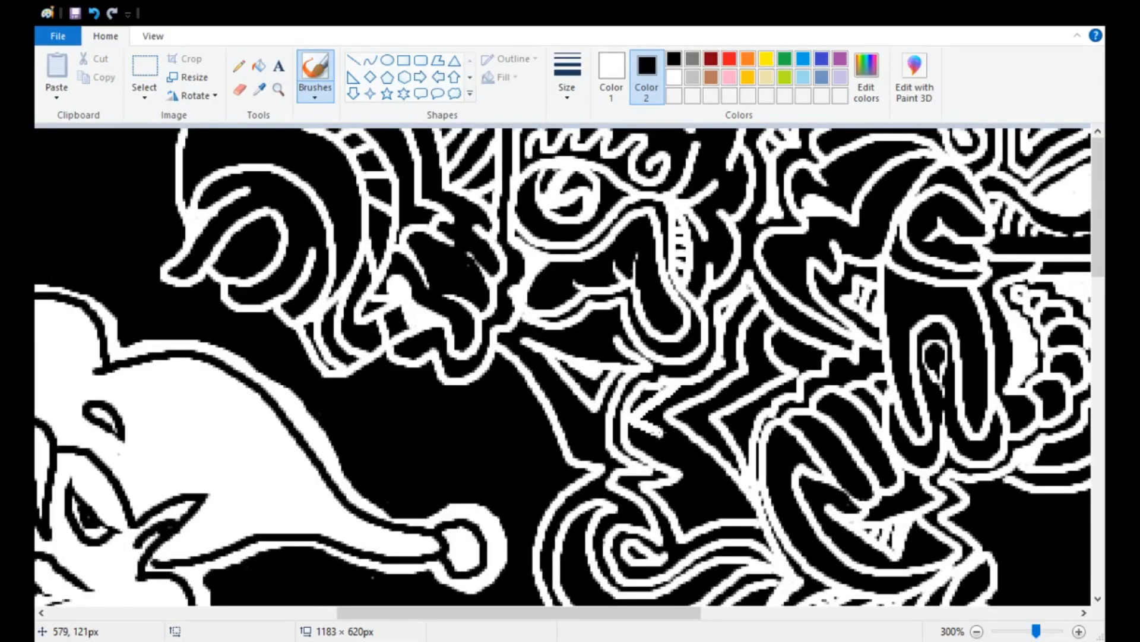
scroll(770, 385, down, 3)
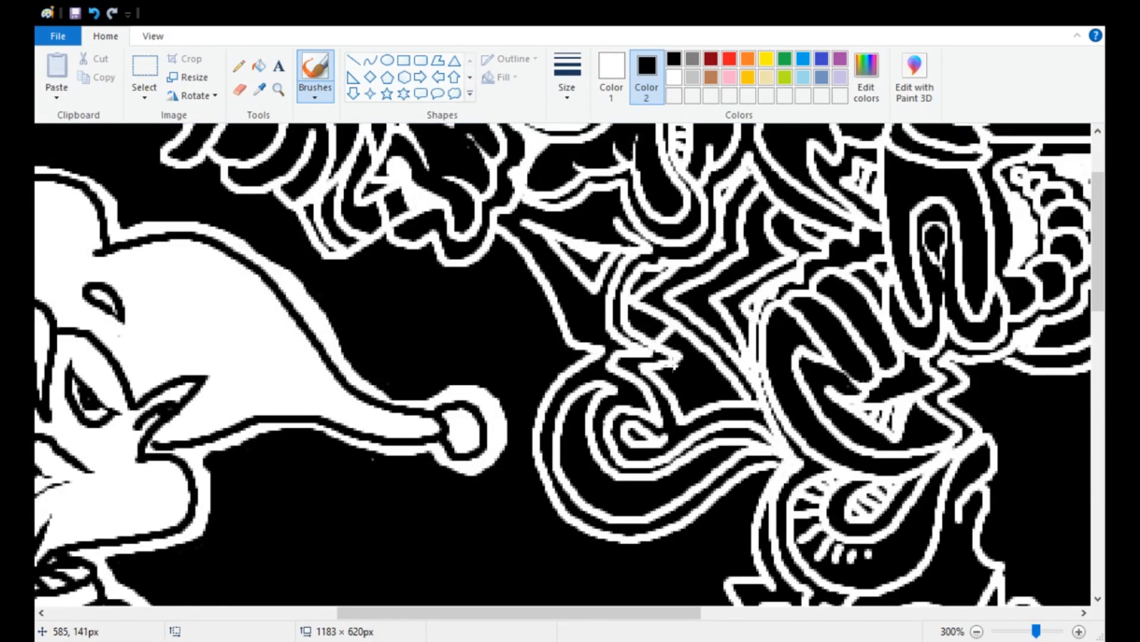
scroll(756, 374, down, 2)
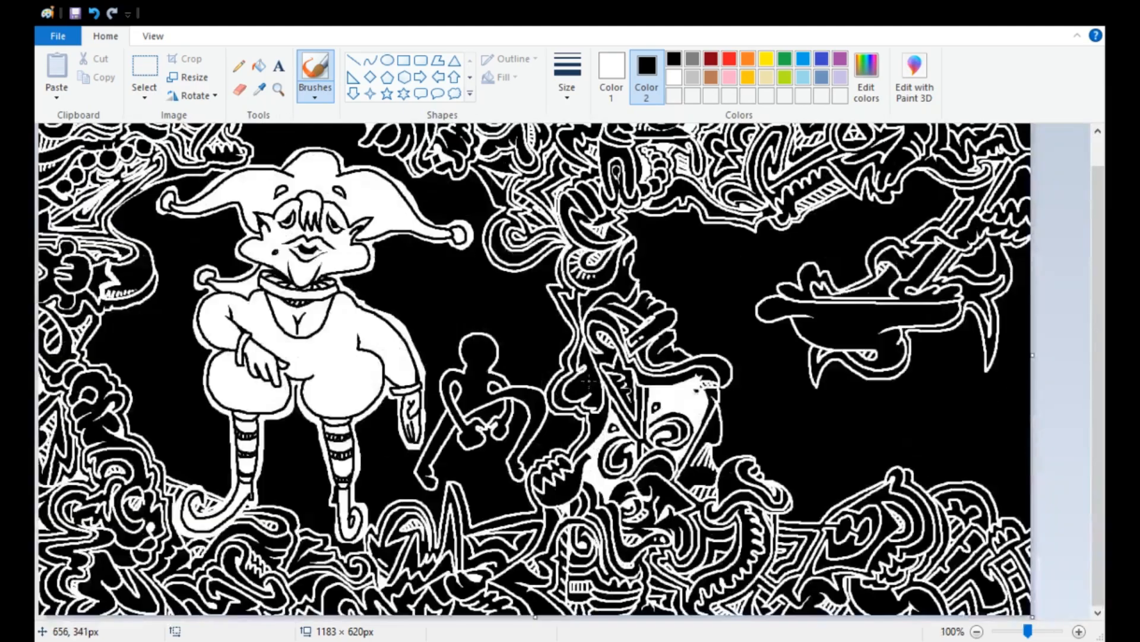
scroll(761, 377, up, 2)
drag(850, 613, 695, 611)
scroll(585, 457, down, 3)
scroll(553, 475, up, 1)
drag(529, 502, 492, 507)
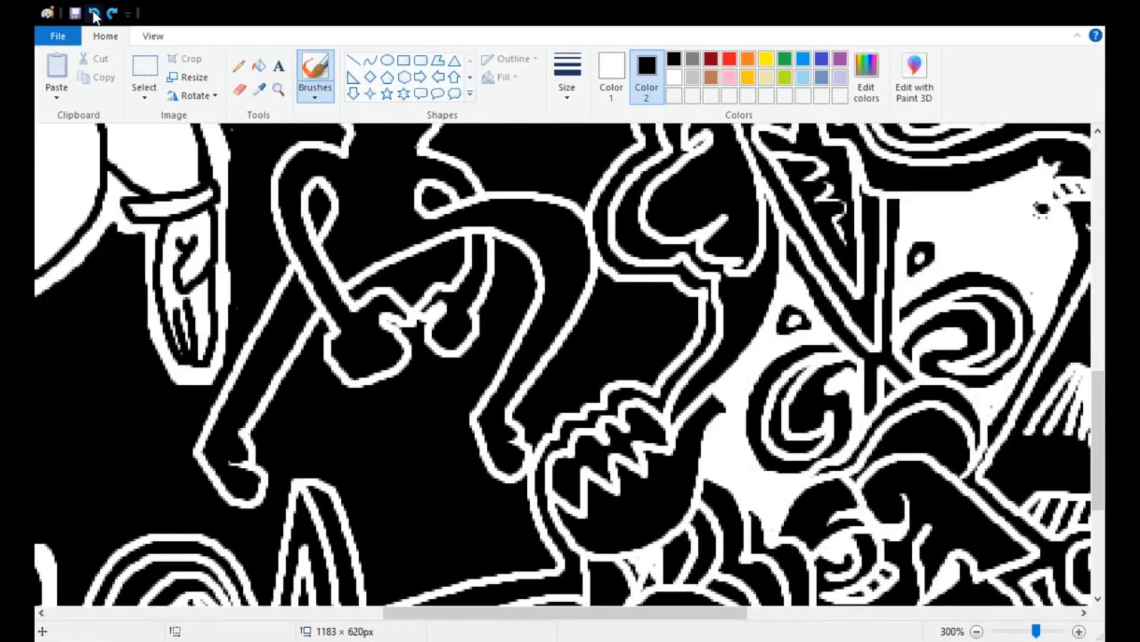
scroll(416, 404, up, 3)
scroll(453, 358, down, 6)
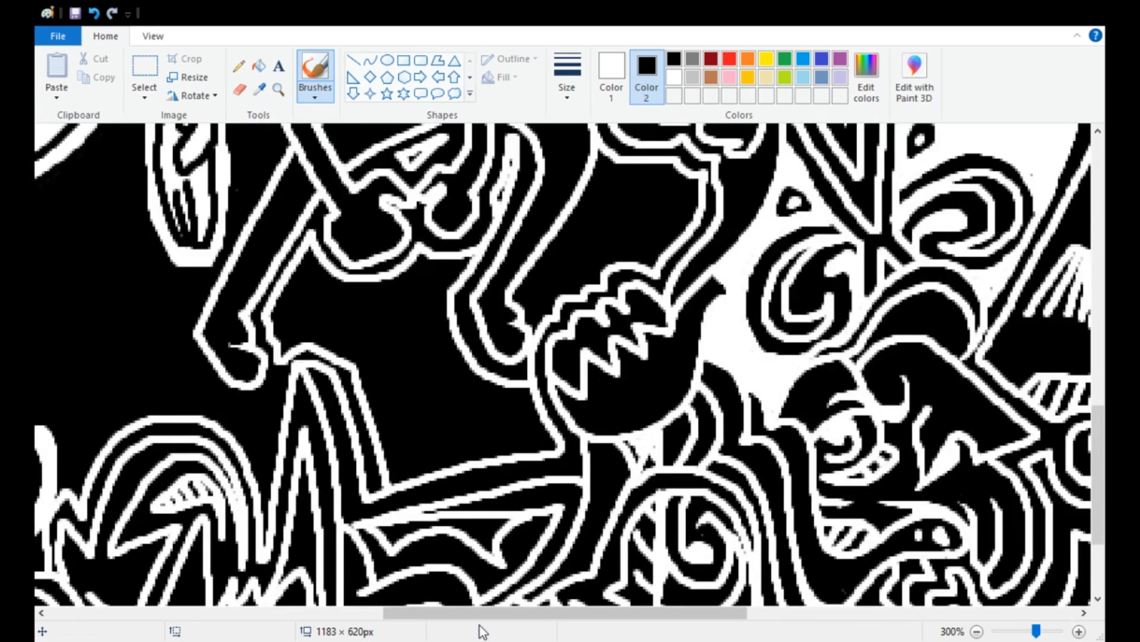
- Trace an outer contour around the crouching figure's feet, outer legs, shoulders and head, and add an arch over the curved floor shape
drag(479, 613, 405, 613)
drag(393, 343, 470, 408)
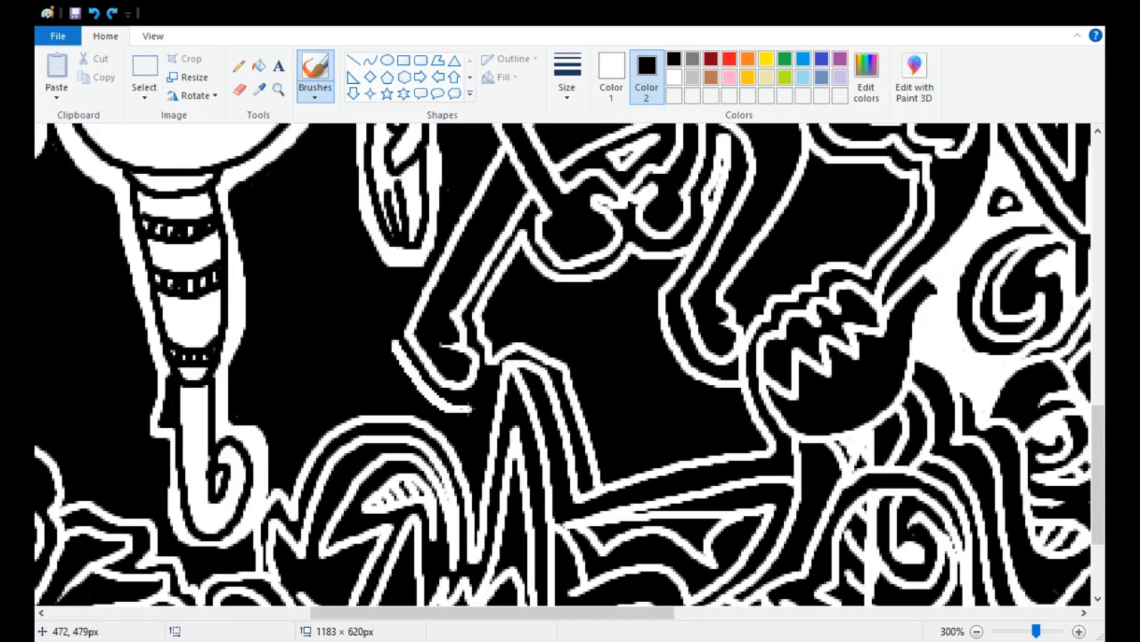
mouse_move(474, 454)
mouse_down()
mouse_move(378, 389)
mouse_move(397, 398)
mouse_up()
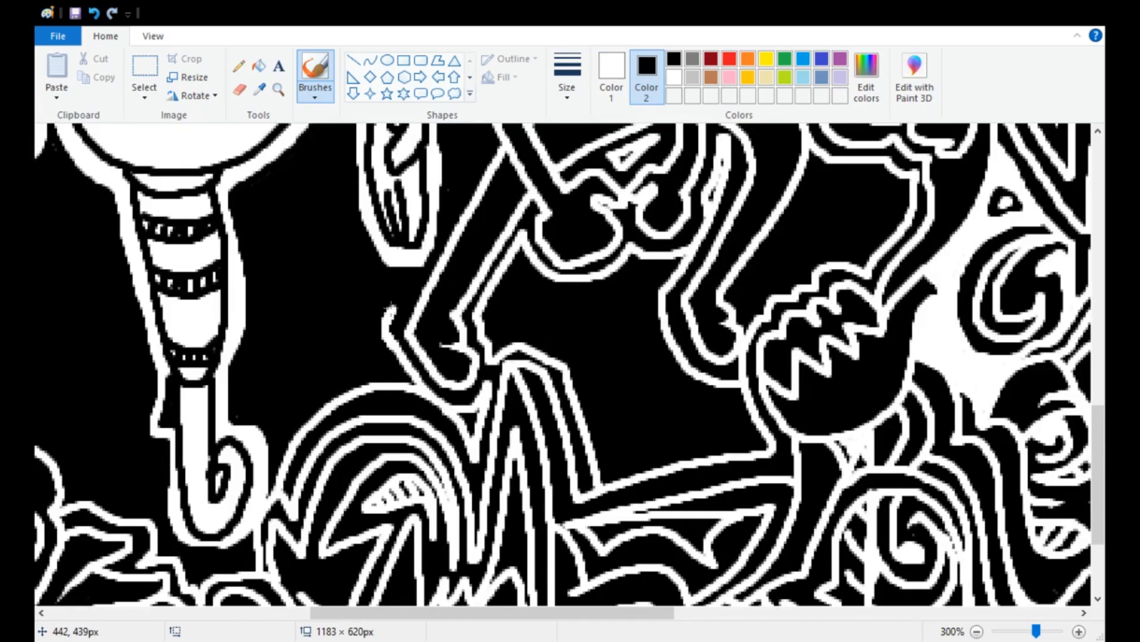
scroll(437, 250, up, 2)
mouse_move(458, 356)
mouse_down()
mouse_move(484, 249)
mouse_move(540, 125)
mouse_up()
scroll(540, 125, up, 4)
mouse_move(540, 356)
mouse_down()
mouse_move(527, 328)
mouse_move(674, 346)
mouse_up()
drag(716, 413, 796, 428)
scroll(796, 428, down, 2)
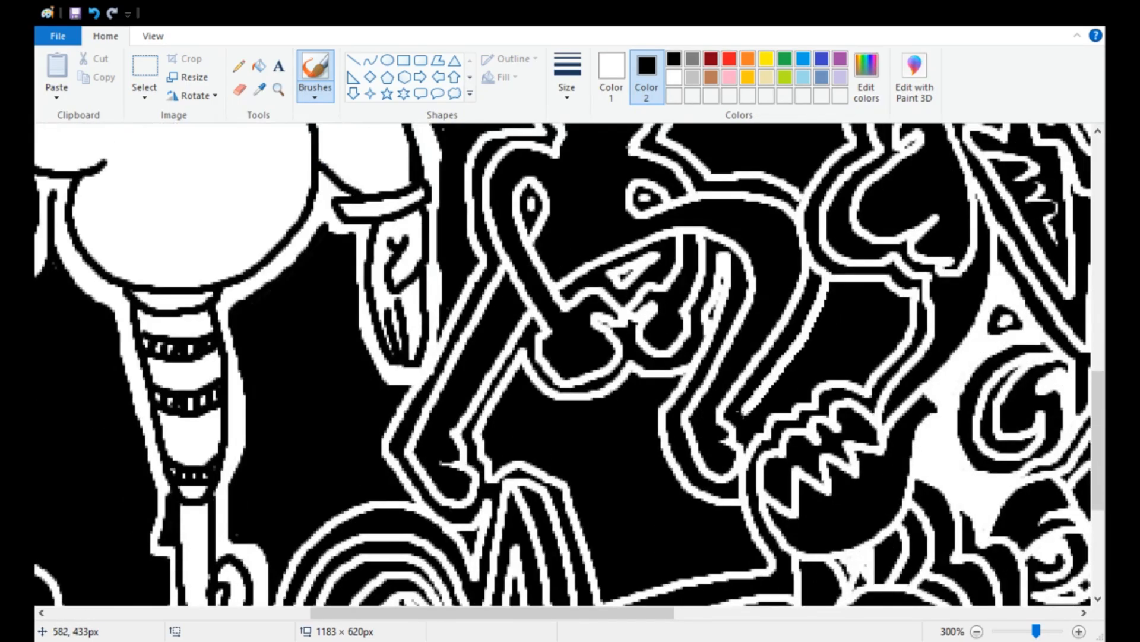
scroll(823, 429, down, 2)
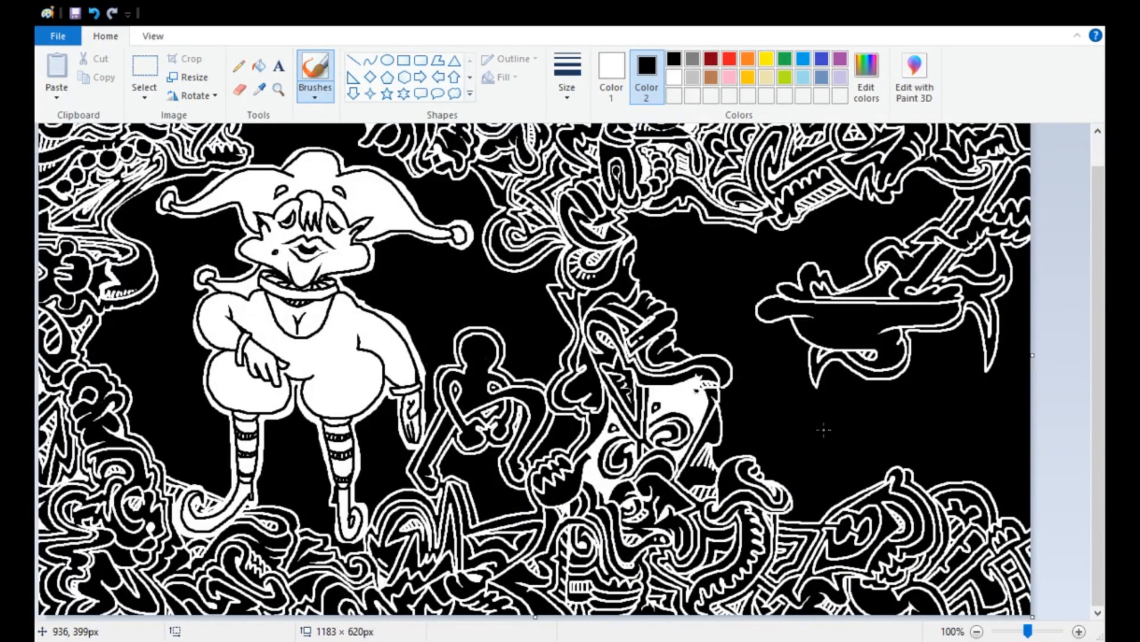
- Draw a zigzag-hatched band, a small box and curved contours at the canvas top above the jester's hat
scroll(416, 154, up, 2)
scroll(149, 161, right, 3)
scroll(148, 162, up, 2)
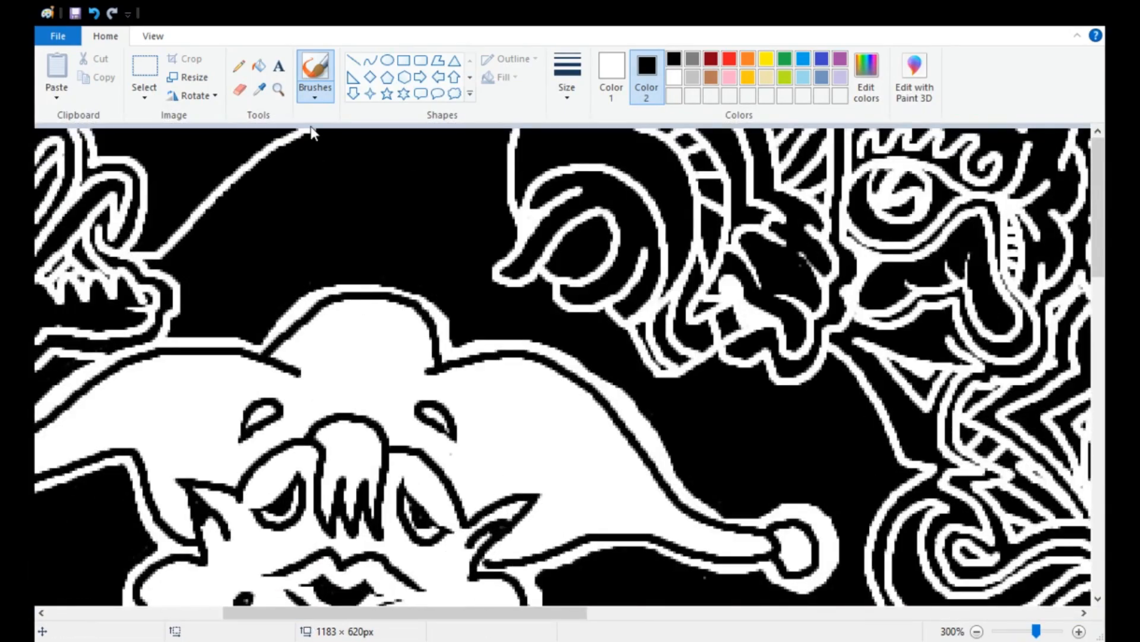
drag(203, 146, 120, 155)
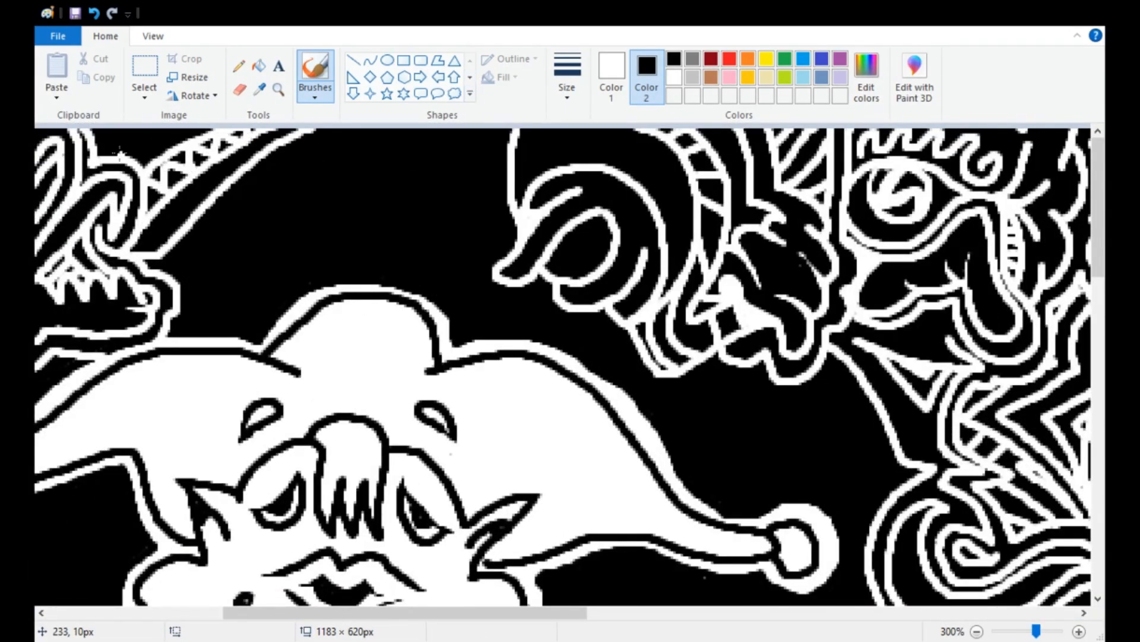
drag(156, 269, 338, 137)
mouse_move(343, 131)
mouse_down()
mouse_move(338, 159)
mouse_move(409, 164)
mouse_up()
drag(419, 131, 411, 163)
mouse_move(335, 163)
mouse_down()
mouse_move(409, 180)
mouse_move(413, 167)
mouse_up()
mouse_move(365, 183)
mouse_down()
mouse_move(512, 173)
mouse_move(487, 234)
mouse_up()
scroll(486, 232, down, 2)
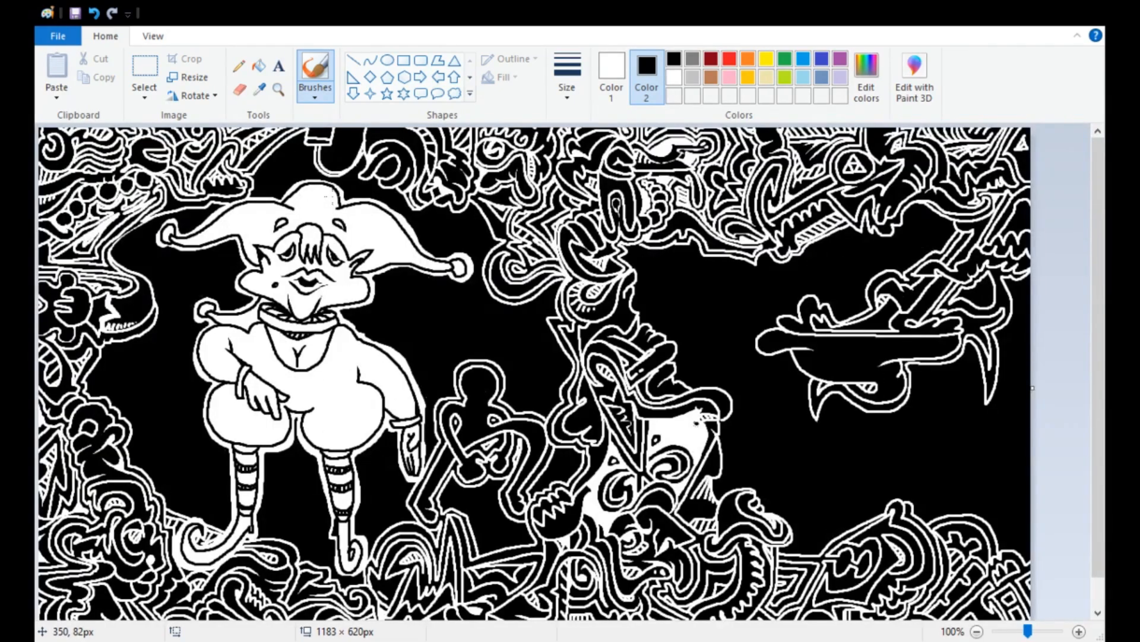
- Draw a curved stem with a pointed tip and a sharp triangular fin with an inner crescent beneath the floating brimmed shape
scroll(423, 180, up, 2)
scroll(231, 410, right, 5)
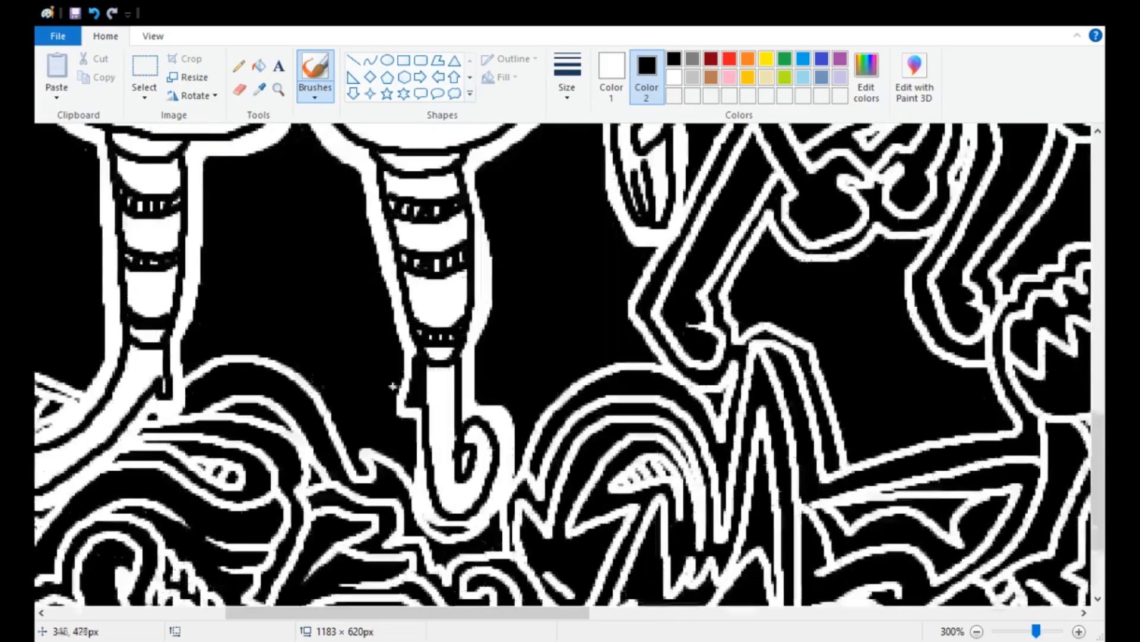
scroll(570, 356, right, 10)
scroll(644, 285, up, 2)
mouse_move(448, 300)
mouse_down()
mouse_move(476, 410)
mouse_move(641, 374)
mouse_move(731, 410)
mouse_move(624, 271)
mouse_up()
scroll(490, 289, down, 2)
scroll(490, 288, up, 2)
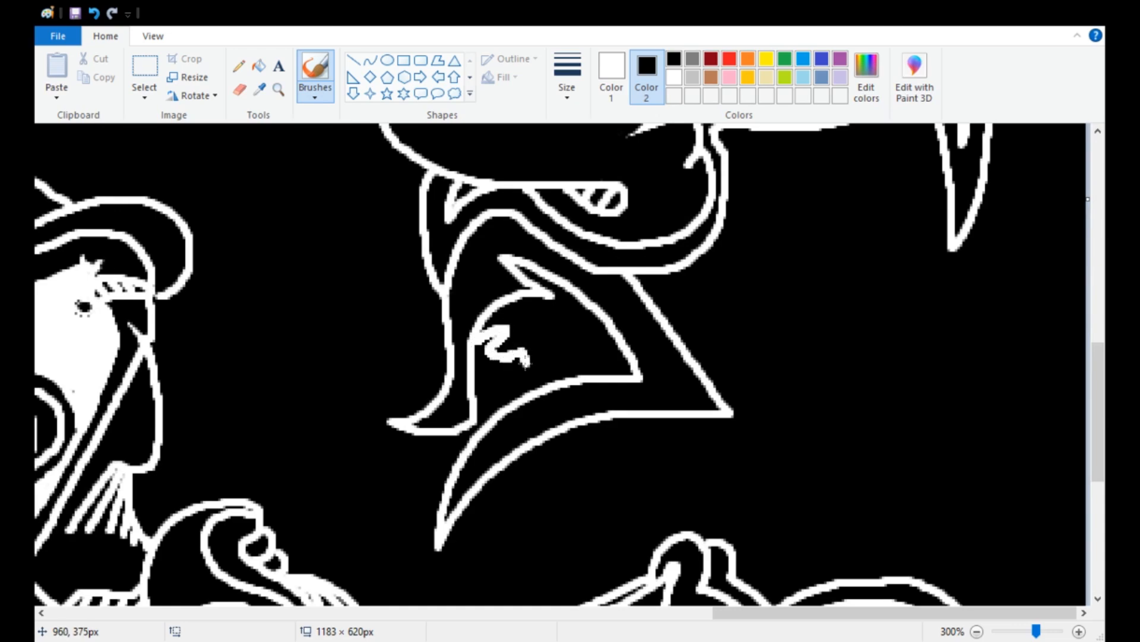
- Add wavy detail inside the triangular fin and draw a rounded body with a jagged inner edge below it
drag(549, 310, 619, 374)
mouse_move(644, 419)
mouse_down()
mouse_move(651, 536)
mouse_move(590, 569)
mouse_up()
scroll(590, 534, down, 2)
mouse_move(549, 320)
mouse_down()
mouse_move(570, 333)
mouse_move(496, 412)
mouse_move(592, 449)
mouse_up()
drag(526, 468, 438, 581)
mouse_move(678, 390)
mouse_down()
mouse_move(717, 326)
mouse_move(710, 420)
mouse_move(579, 395)
mouse_move(433, 511)
mouse_move(369, 582)
mouse_up()
- Trace contours along the curved stem and rounded body, linking them to the floor swirls, and add a finger-like lobe beside the body
scroll(654, 422, down, 1)
scroll(595, 425, down, 1)
scroll(783, 387, up, 3)
scroll(783, 388, down, 1)
scroll(783, 387, up, 2)
scroll(736, 389, up, 5)
scroll(386, 535, down, 3)
mouse_move(416, 208)
mouse_down()
mouse_move(516, 321)
mouse_move(534, 410)
mouse_up()
scroll(563, 459, down, 4)
mouse_move(567, 240)
mouse_down()
mouse_move(499, 333)
mouse_move(600, 493)
mouse_move(579, 526)
mouse_up()
scroll(579, 526, down, 3)
scroll(564, 368, up, 3)
scroll(565, 369, down, 1)
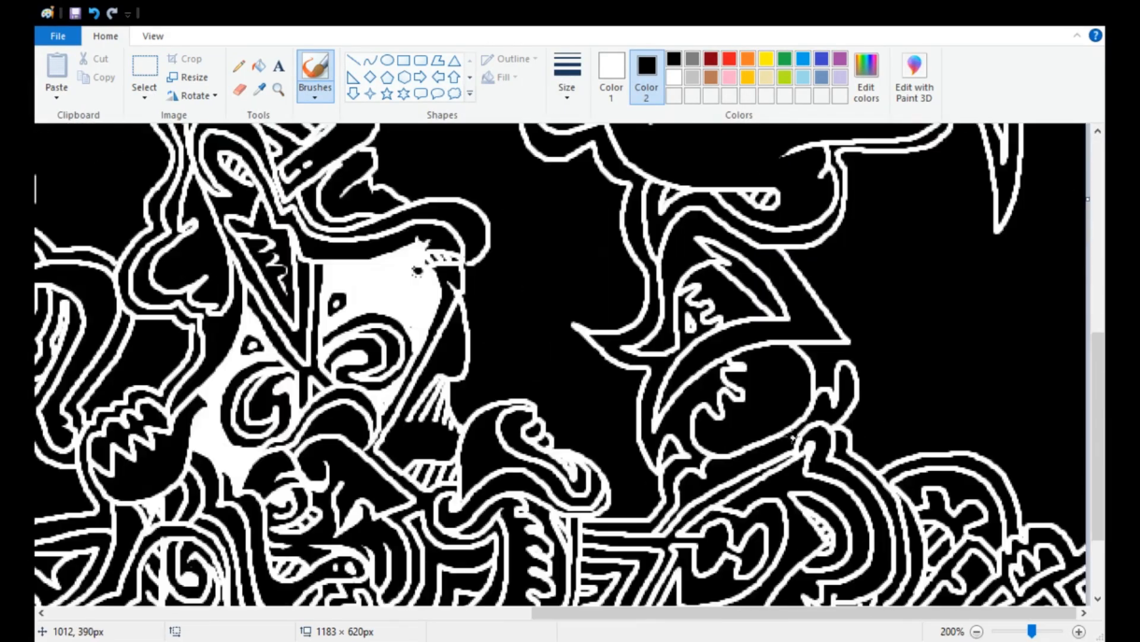
- Trace outer contours over the floor arches, beside the finger-like lobe and around the floating brimmed shape, adding a small triangle under the fin
scroll(593, 614, down, 2)
scroll(897, 615, up, 2)
scroll(1069, 454, down, 3)
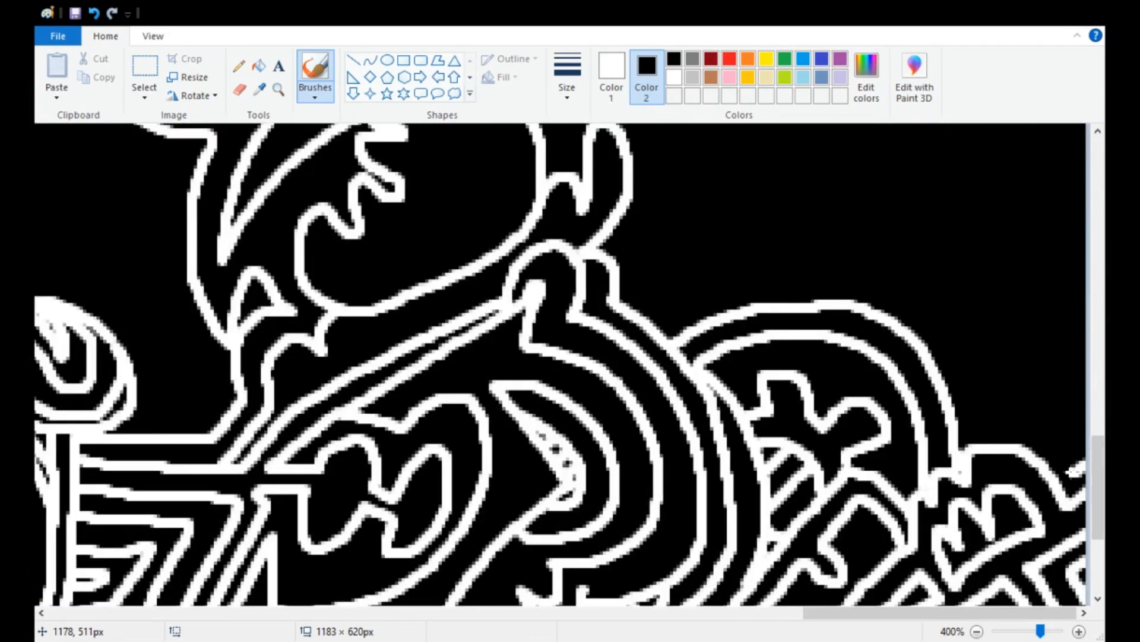
scroll(653, 315, up, 3)
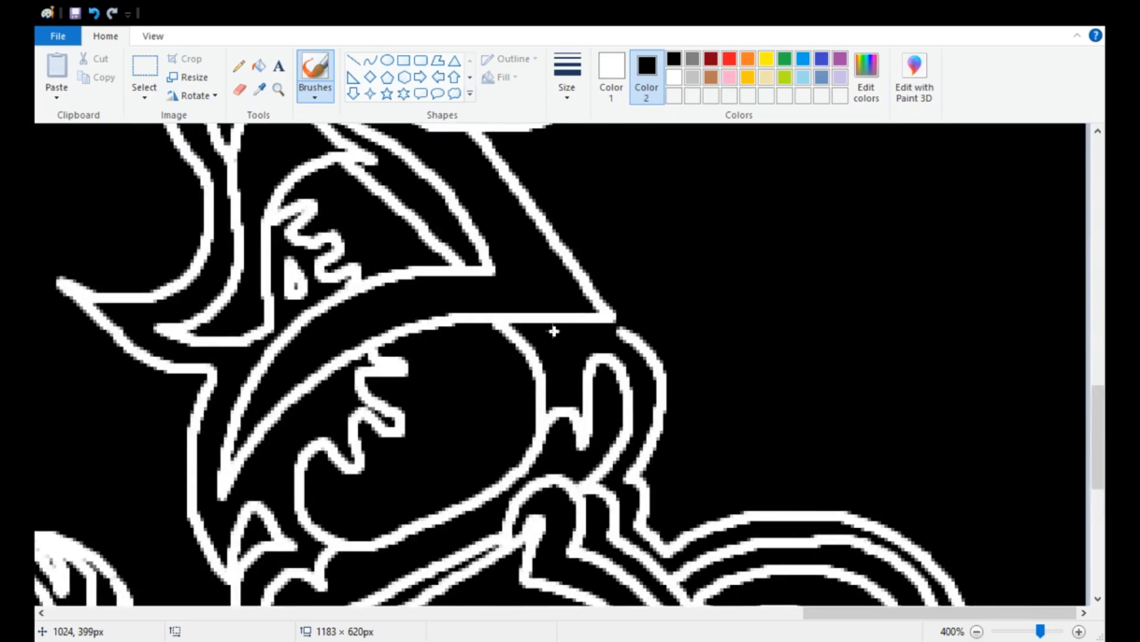
scroll(654, 344, up, 2)
scroll(679, 349, down, 2)
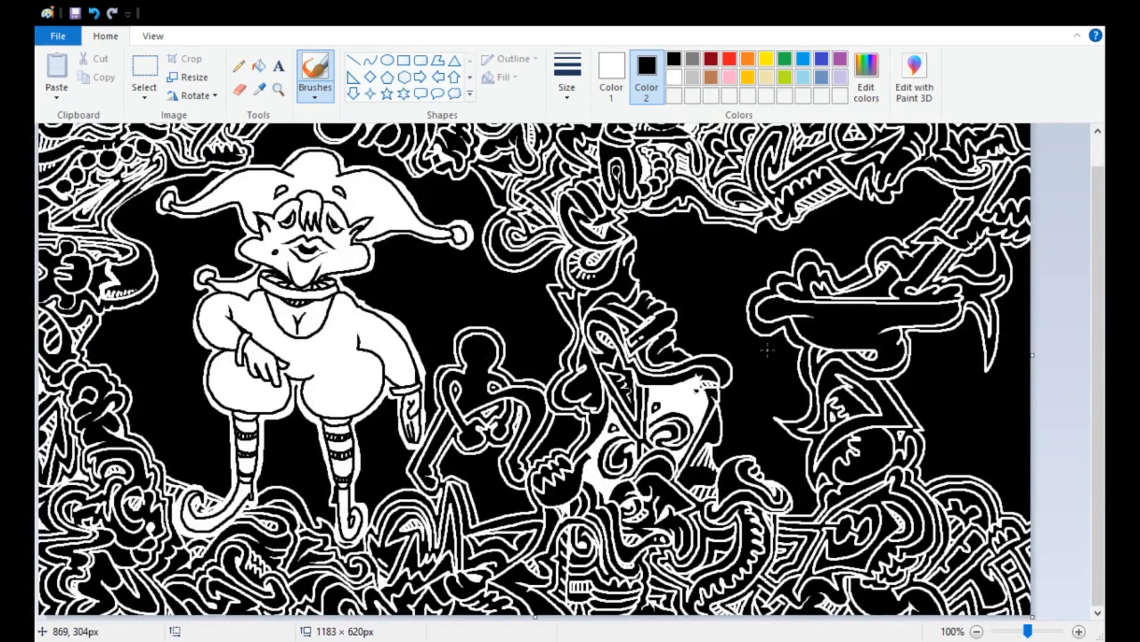
scroll(767, 350, up, 3)
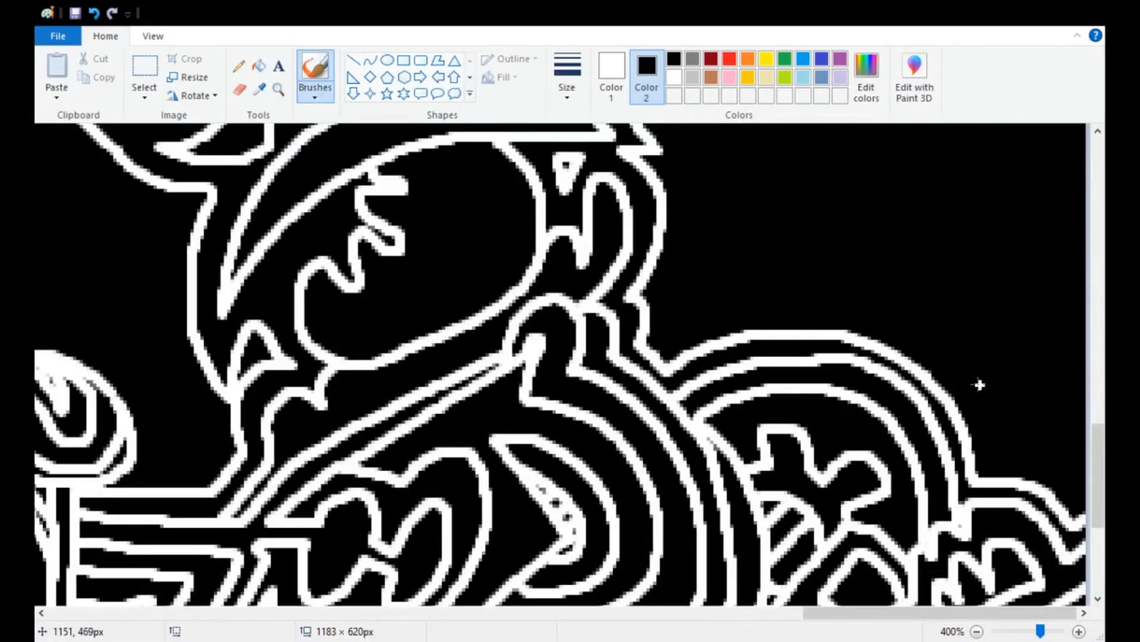
- Draw concentric arcs with a squiggle inside them at the canvas's right edge, above the floor arches
drag(949, 404, 1087, 237)
drag(989, 475, 1087, 336)
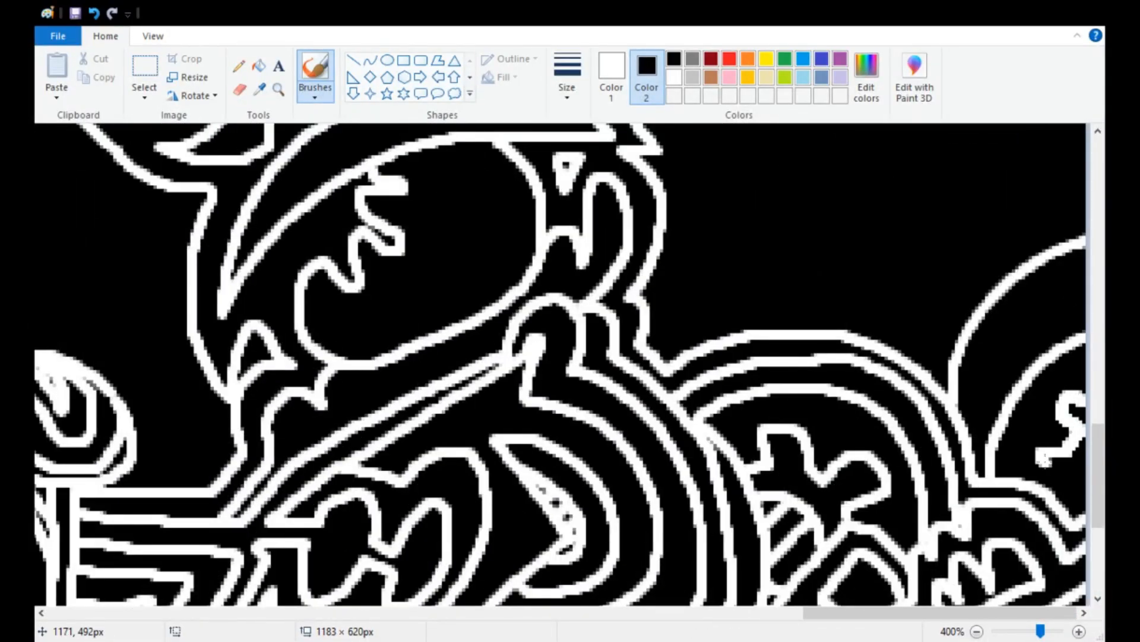
drag(1042, 458, 1099, 511)
drag(928, 377, 1087, 209)
scroll(1057, 254, up, 1)
- Draw an angular contour from the floating shape past the triangular fin down to the floor arches and fill the gap with short bands
mouse_move(848, 448)
mouse_down()
mouse_move(809, 379)
mouse_move(594, 169)
mouse_up()
scroll(630, 207, up, 1)
mouse_move(591, 282)
mouse_down()
mouse_move(661, 418)
mouse_move(752, 475)
mouse_move(726, 571)
mouse_move(688, 438)
mouse_move(667, 420)
mouse_up()
drag(730, 559, 777, 514)
mouse_move(739, 417)
mouse_down()
mouse_move(692, 439)
mouse_move(694, 473)
mouse_up()
drag(746, 490, 685, 517)
scroll(601, 424, down, 3)
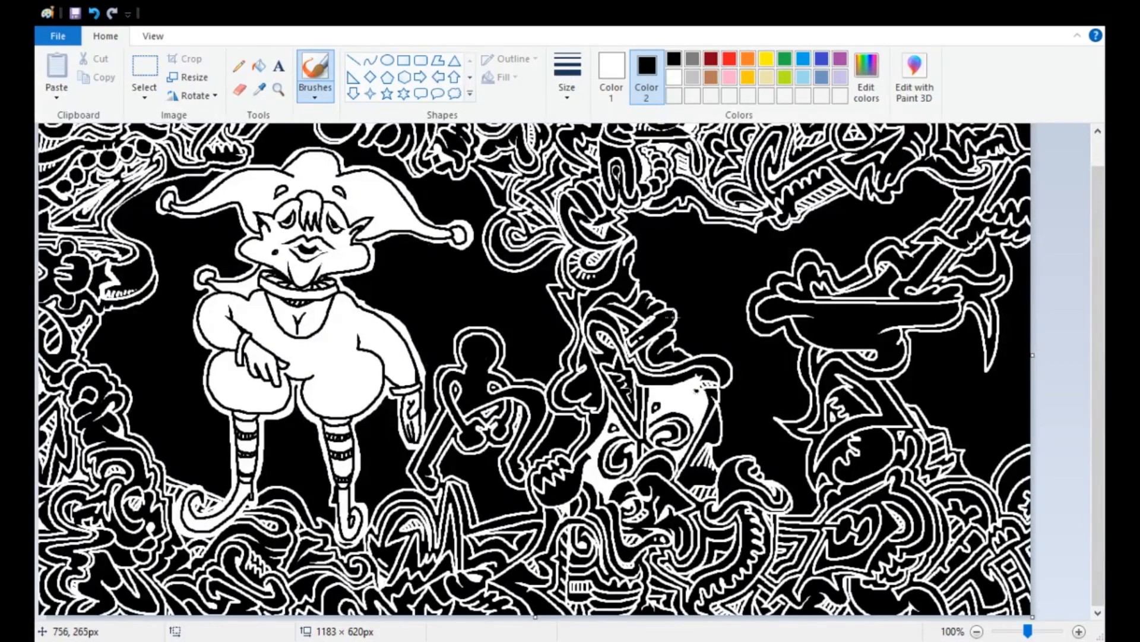
scroll(698, 386, up, 1)
scroll(832, 403, down, 4)
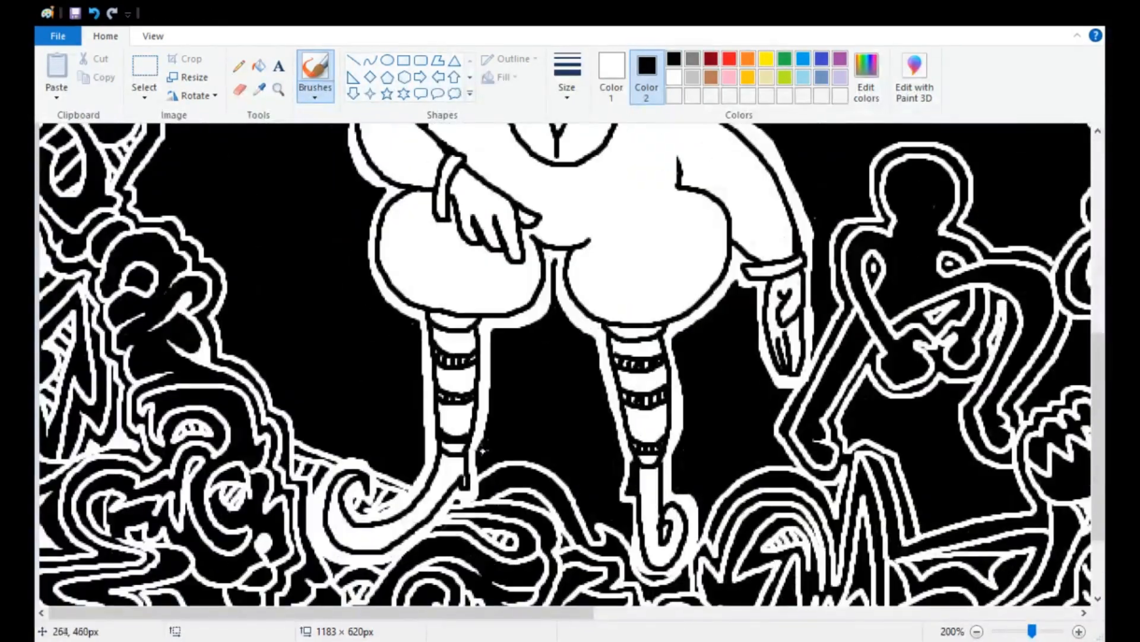
- Draw angular legs beneath the toothed creature beside the jester's arm, with a curved claw and small fingers along its inner edge
scroll(484, 435, up, 2)
scroll(356, 416, up, 1)
mouse_move(225, 380)
mouse_down()
mouse_move(295, 432)
mouse_move(369, 330)
mouse_up()
drag(356, 330, 274, 379)
mouse_move(212, 407)
mouse_down()
mouse_move(364, 375)
mouse_move(379, 358)
mouse_up()
mouse_move(369, 328)
mouse_down()
mouse_move(401, 256)
mouse_move(395, 415)
mouse_move(377, 359)
mouse_up()
mouse_move(416, 252)
mouse_down()
mouse_move(467, 312)
mouse_move(423, 289)
mouse_up()
scroll(415, 369, down, 2)
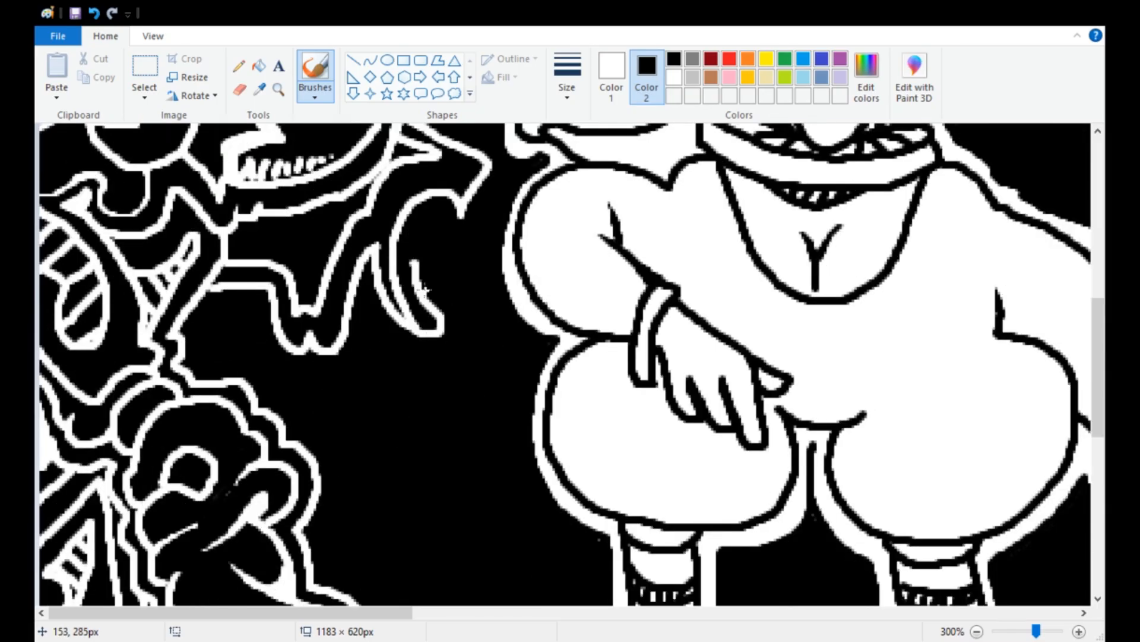
scroll(234, 358, up, 2)
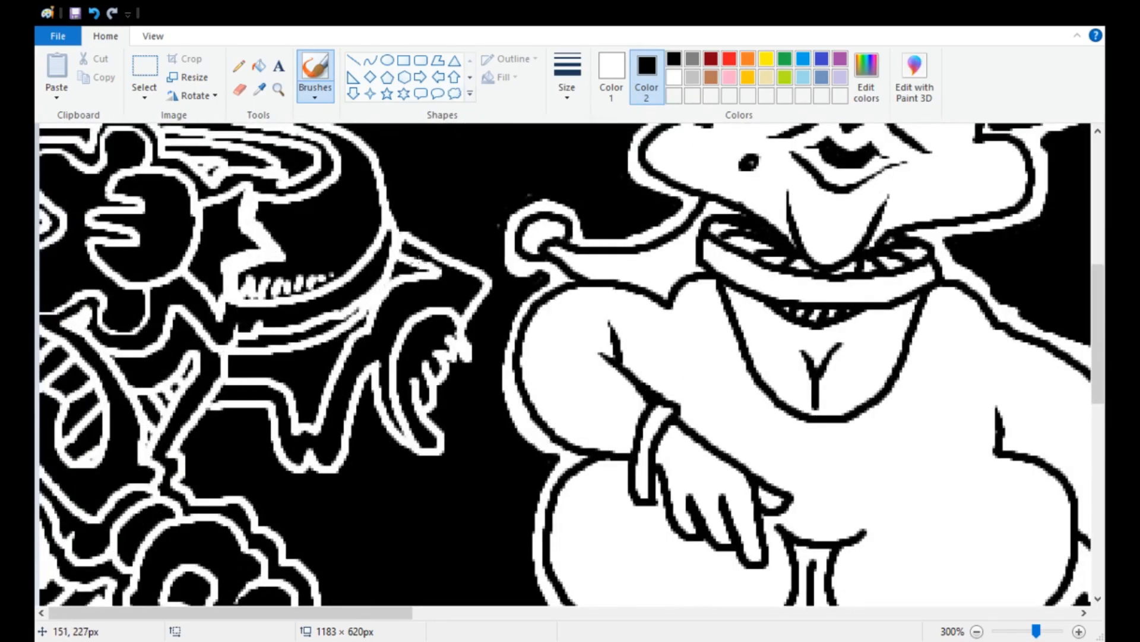
- Add an inner contour to the toothed creature's legs and draw slanted bands and a wavy tail below them
drag(319, 374, 316, 421)
mouse_move(277, 455)
mouse_down()
mouse_move(264, 478)
mouse_move(294, 490)
mouse_up()
drag(350, 553, 225, 482)
drag(245, 408, 188, 459)
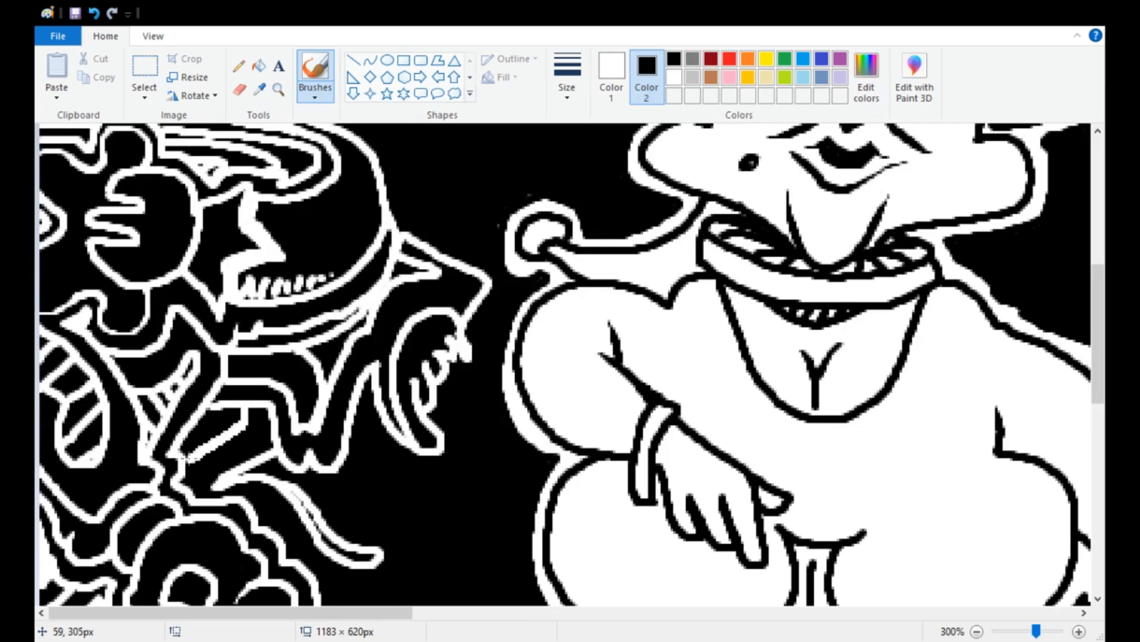
scroll(241, 282, down, 4)
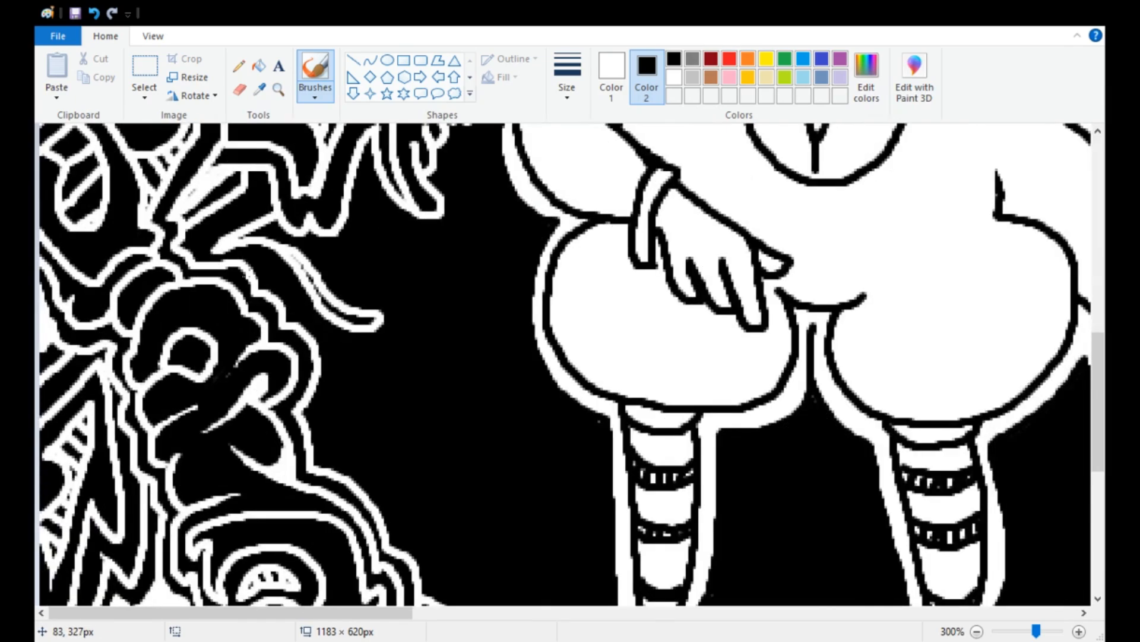
- Wrap the wavy tail in a rounded double contour, add curved bands beneath it, a hatched triangle above it and an outline around the claw
drag(287, 319, 329, 288)
scroll(356, 288, up, 2)
scroll(476, 293, down, 4)
mouse_move(338, 250)
mouse_down()
mouse_move(318, 287)
mouse_move(358, 329)
mouse_move(311, 315)
mouse_up()
mouse_move(358, 365)
mouse_down()
mouse_move(393, 334)
mouse_move(410, 255)
mouse_up()
scroll(411, 254, up, 4)
mouse_move(414, 493)
mouse_down()
mouse_move(354, 377)
mouse_move(417, 364)
mouse_move(360, 316)
mouse_up()
drag(372, 356, 384, 344)
drag(382, 372, 449, 292)
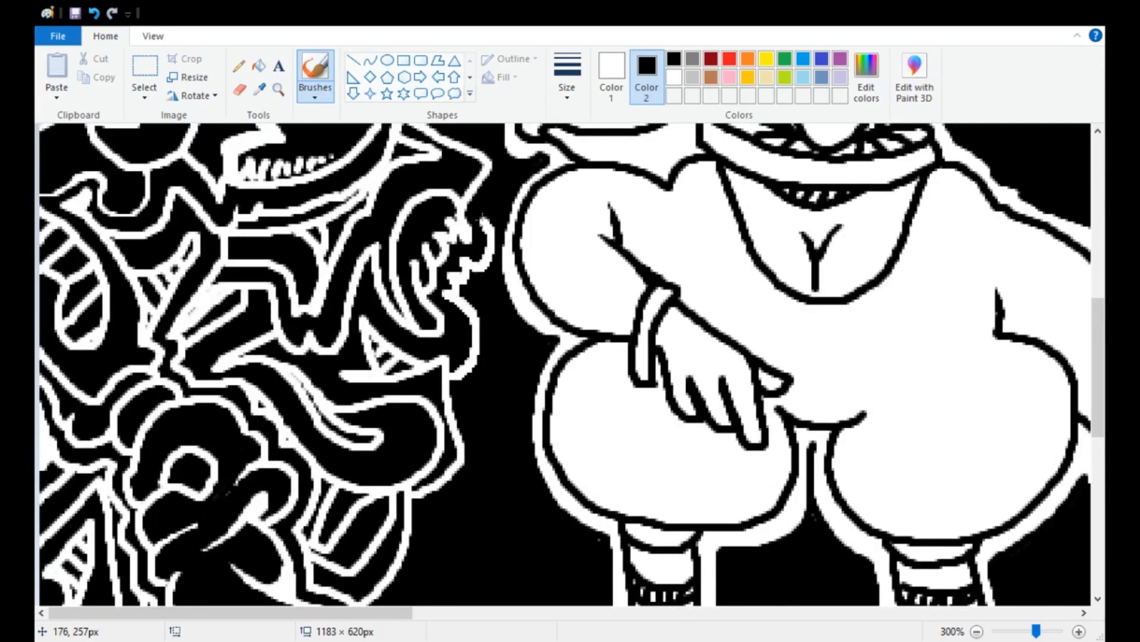
- Extend the claw's outer contour up to the jester's collar bell and trace short bands along the toothed creature's back
drag(482, 218, 522, 158)
scroll(520, 160, up, 4)
drag(509, 379, 377, 286)
scroll(471, 436, down, 1)
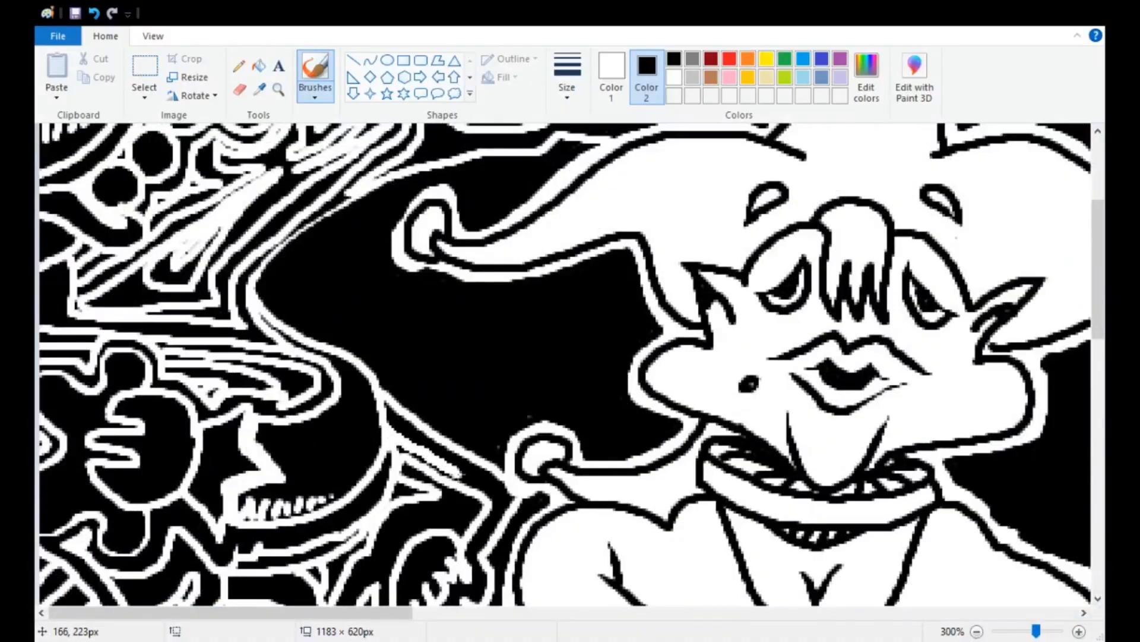
- Trace an outer contour under the looped shapes above the jester's hat and fill the hanging U-shaped form with nested bands
scroll(410, 377, down, 2)
scroll(703, 339, up, 3)
scroll(704, 339, right, 5)
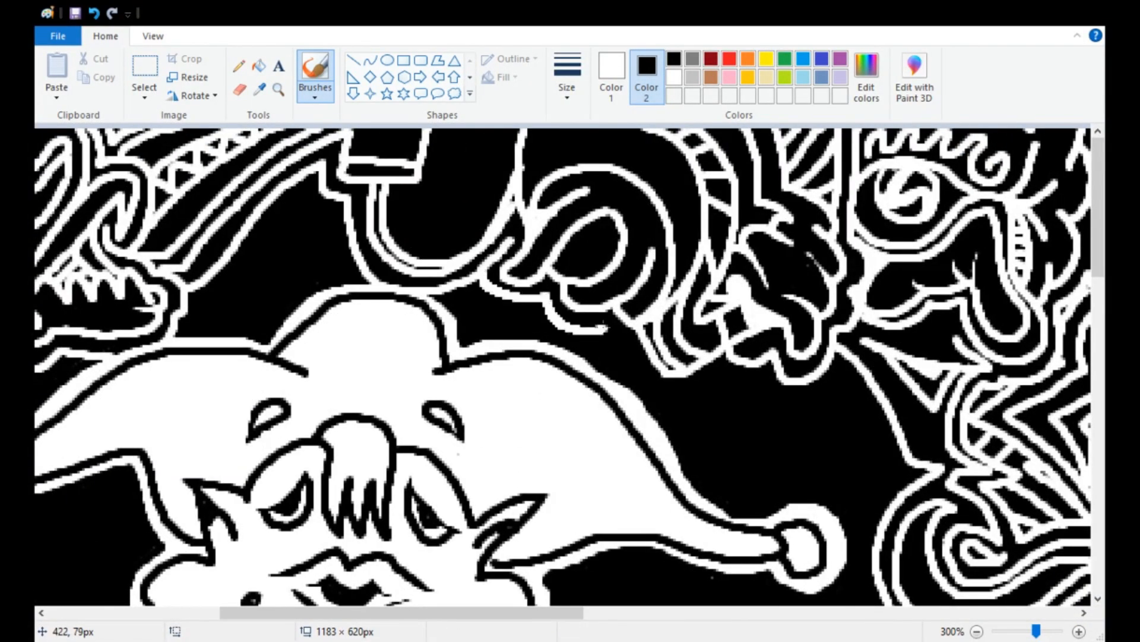
scroll(876, 509, down, 2)
scroll(875, 510, up, 2)
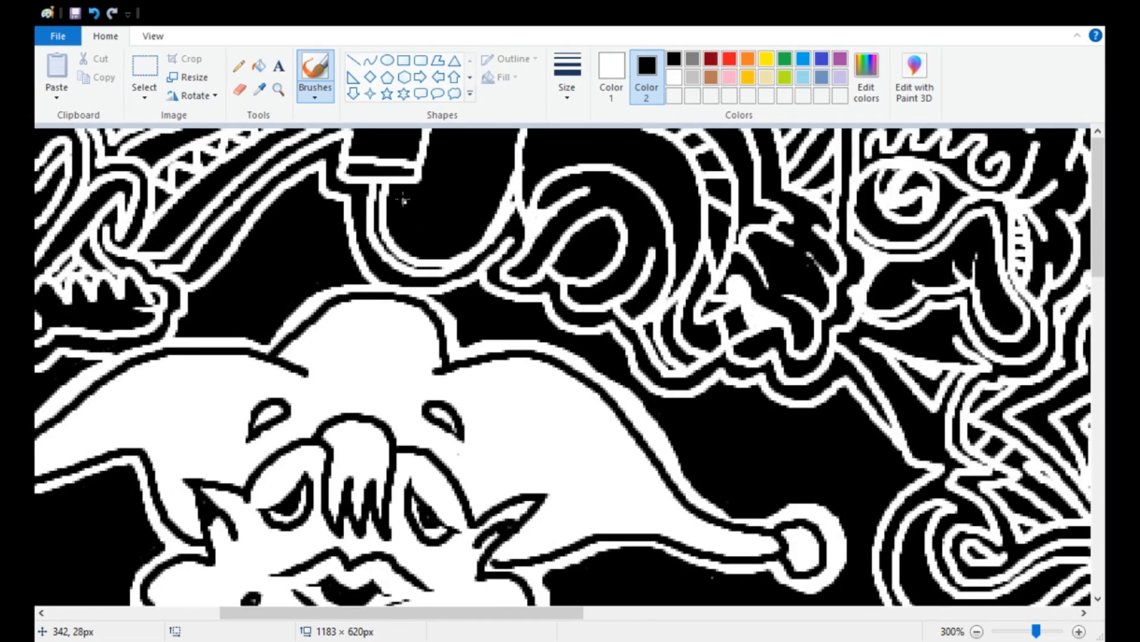
drag(468, 138, 482, 140)
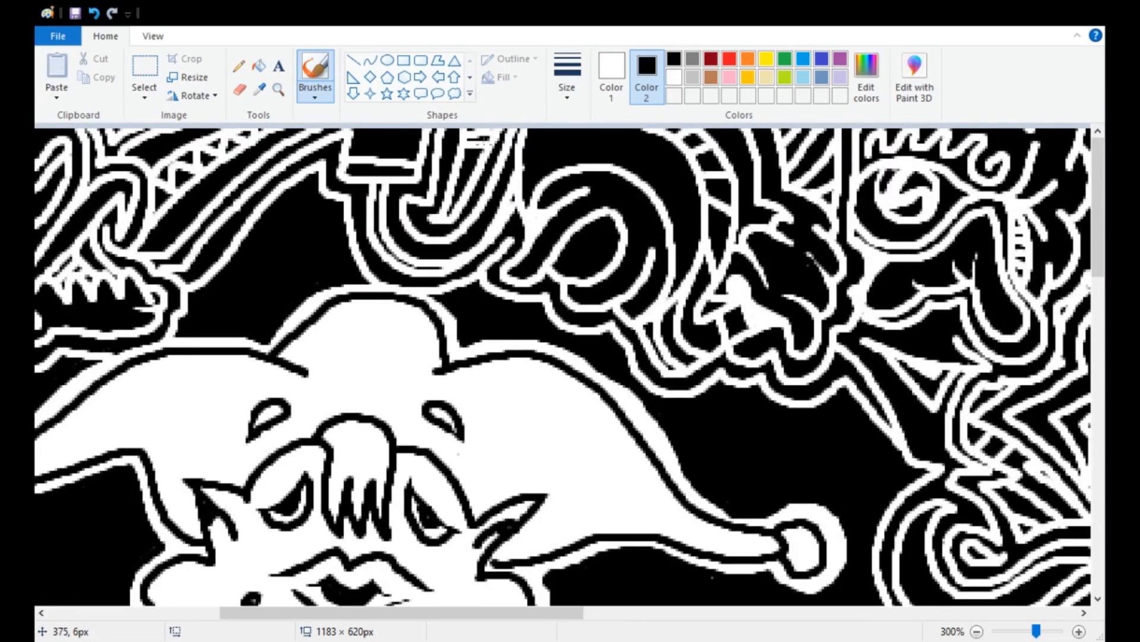
- Fill the gap between the toothed creature and the jester's hat bell with zigzag bands, a rounded lobe and nested arches
scroll(235, 274, down, 3)
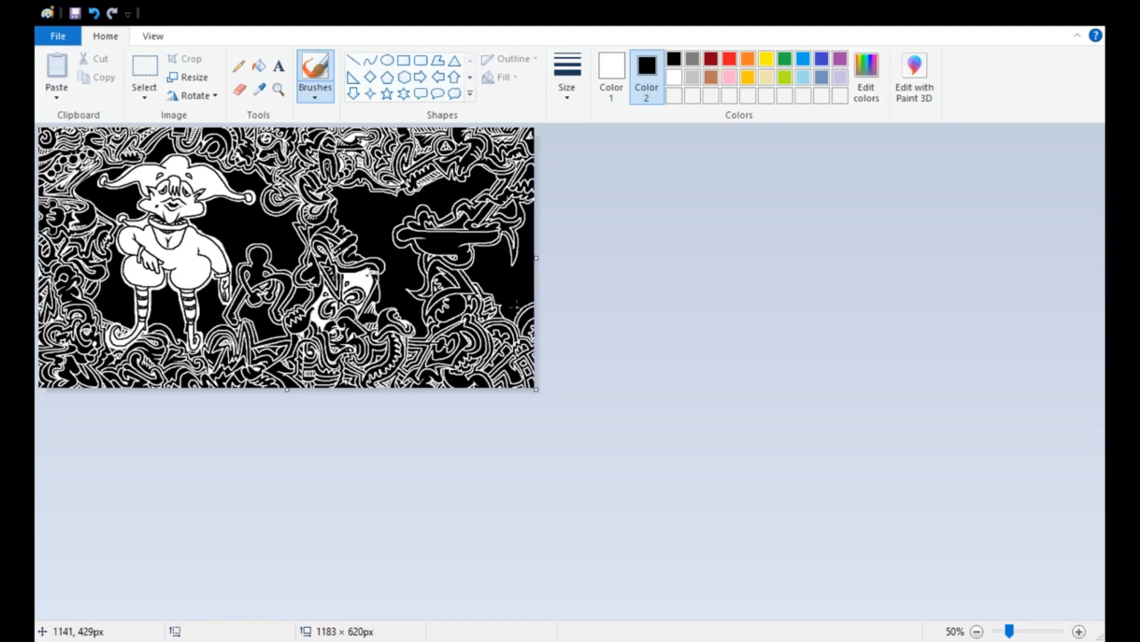
scroll(515, 306, up, 3)
scroll(386, 232, down, 3)
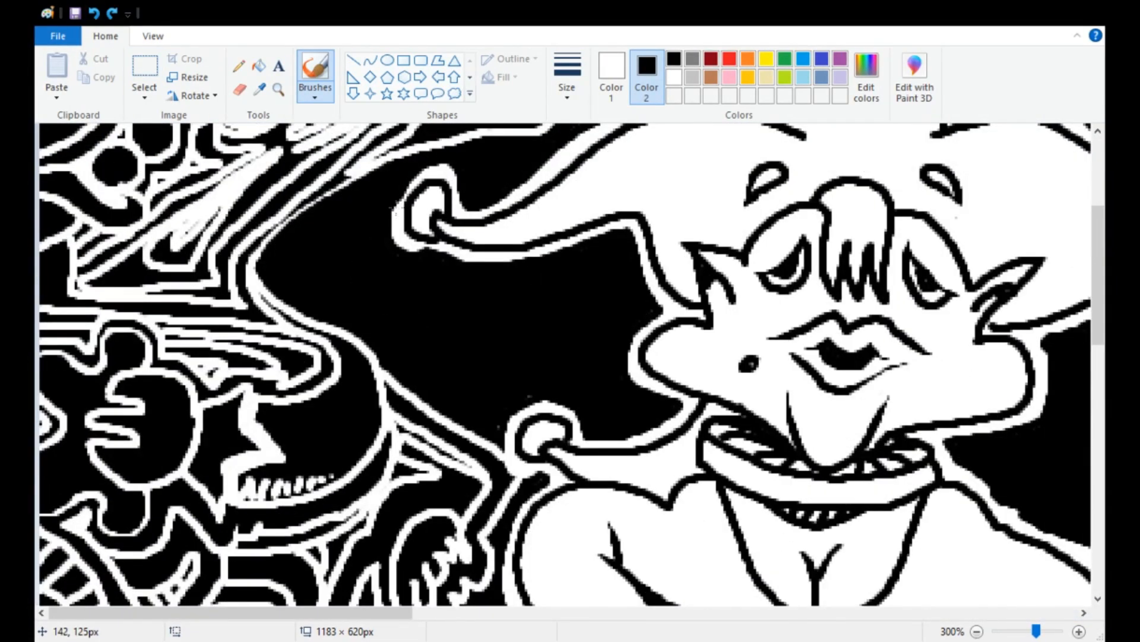
mouse_move(395, 208)
mouse_down()
mouse_move(382, 279)
mouse_move(469, 423)
mouse_up()
scroll(475, 404, up, 3)
drag(454, 287, 469, 279)
mouse_move(303, 423)
mouse_down()
mouse_move(348, 318)
mouse_move(270, 384)
mouse_move(356, 296)
mouse_up()
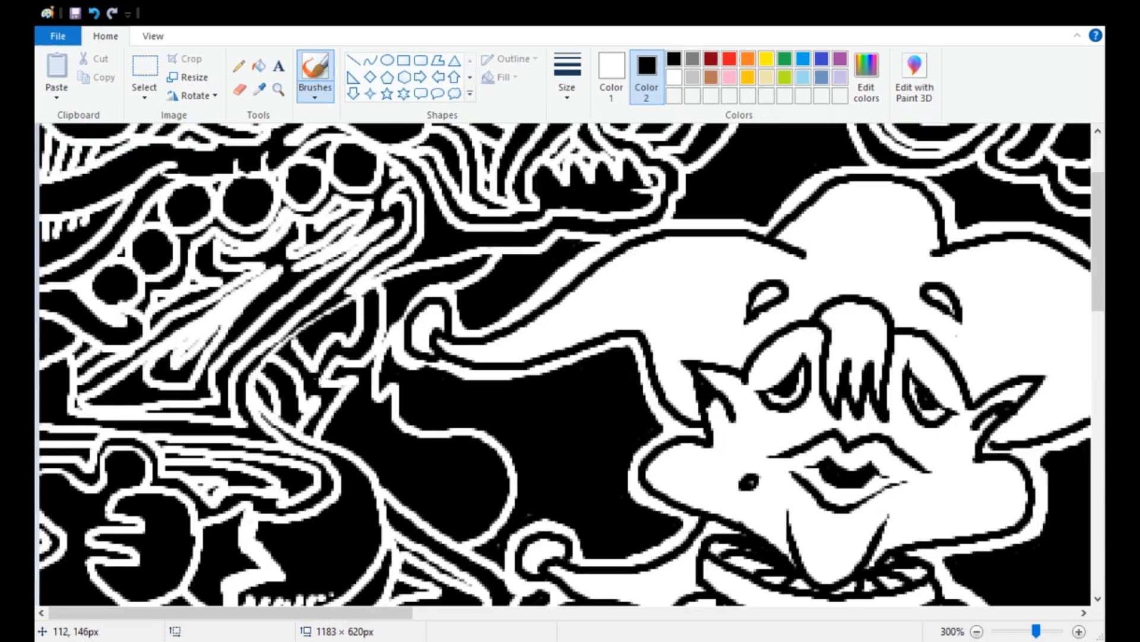
mouse_move(392, 378)
mouse_down()
mouse_move(381, 415)
mouse_move(444, 436)
mouse_move(442, 516)
mouse_up()
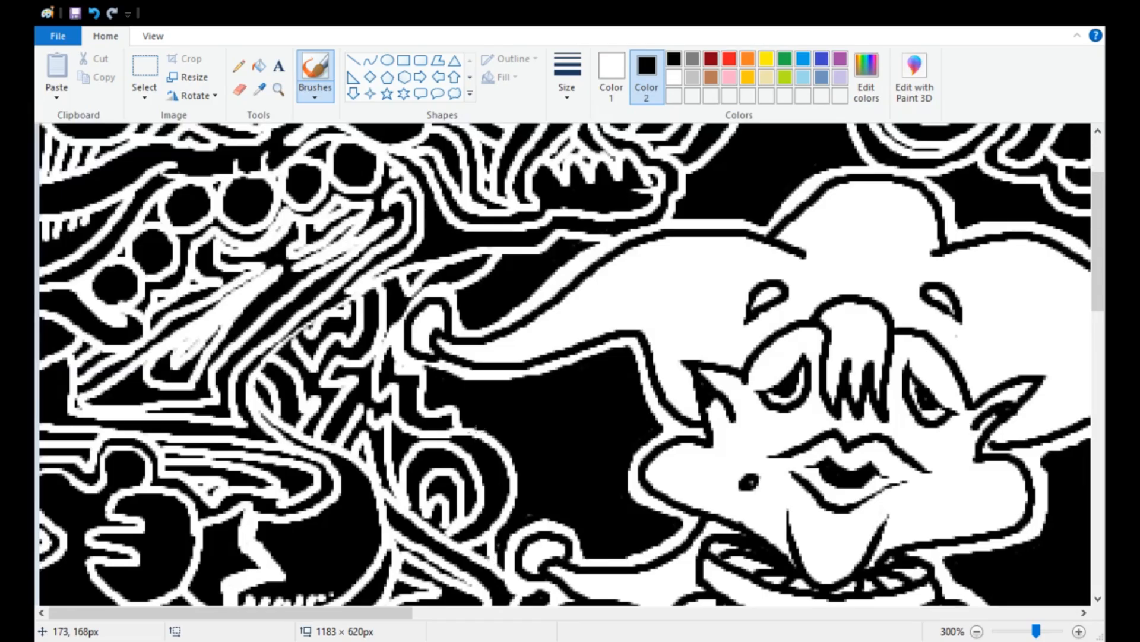
drag(460, 319, 549, 250)
- Draw flowing bands from the tail shape down to the jester's curled shoe and extend the floor contour across between his legs
scroll(517, 372, down, 2)
scroll(429, 463, up, 2)
scroll(415, 380, down, 2)
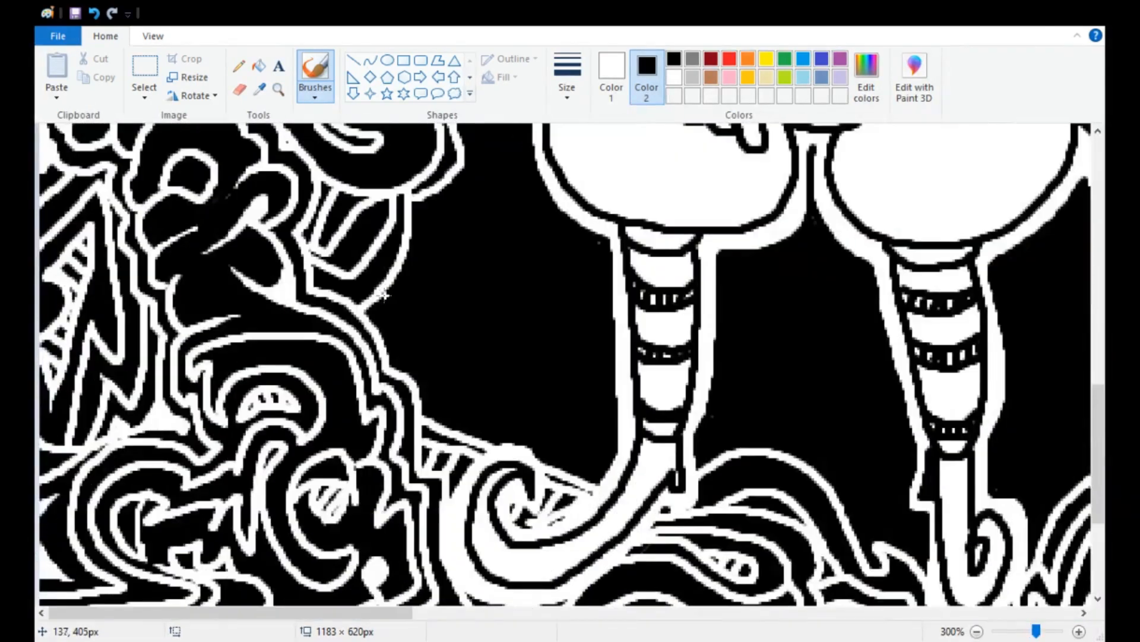
mouse_move(386, 290)
mouse_down()
mouse_move(487, 415)
mouse_move(599, 452)
mouse_up()
mouse_move(386, 341)
mouse_down()
mouse_move(451, 418)
mouse_move(573, 490)
mouse_up()
scroll(418, 490, down, 2)
scroll(440, 463, up, 2)
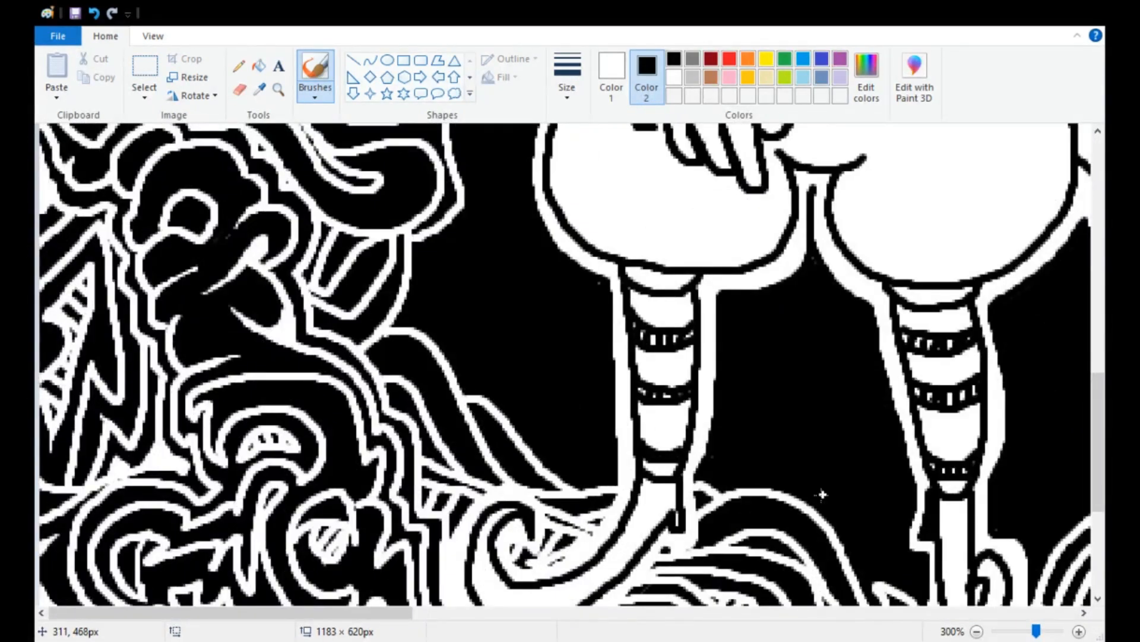
scroll(822, 494, down, 2)
drag(855, 448, 910, 469)
- Trace outer contours down beside the masked face and over the curled floor wave, and start a hooked curl on the facing creature
scroll(635, 395, down, 2)
scroll(635, 396, up, 2)
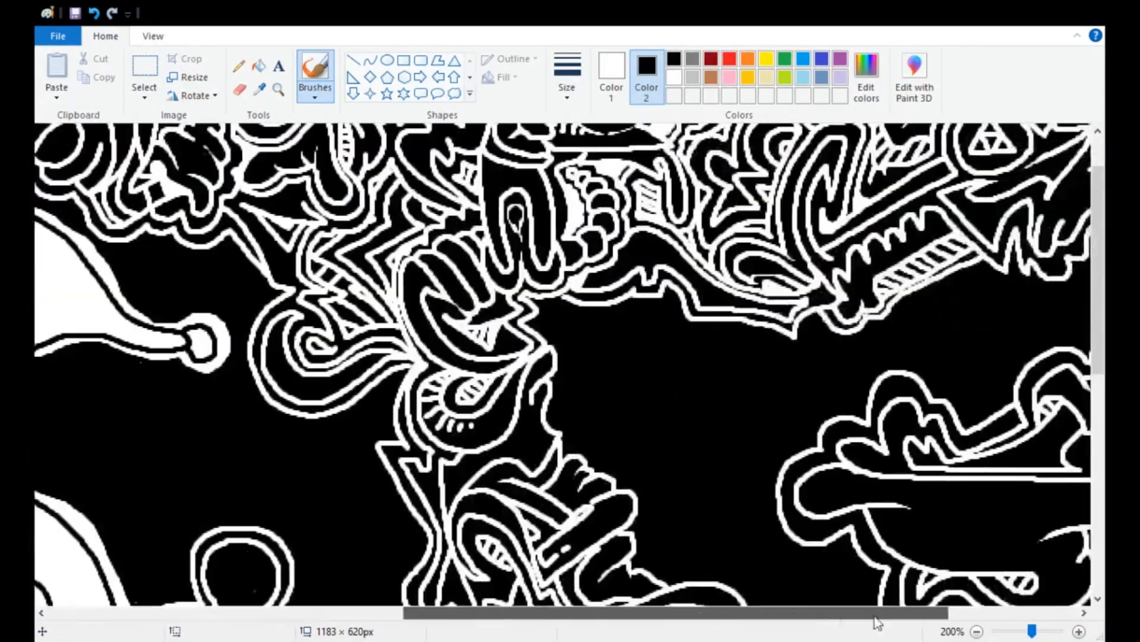
mouse_move(723, 257)
mouse_down()
mouse_move(736, 340)
mouse_move(705, 444)
mouse_move(791, 436)
mouse_move(855, 478)
mouse_move(866, 515)
mouse_up()
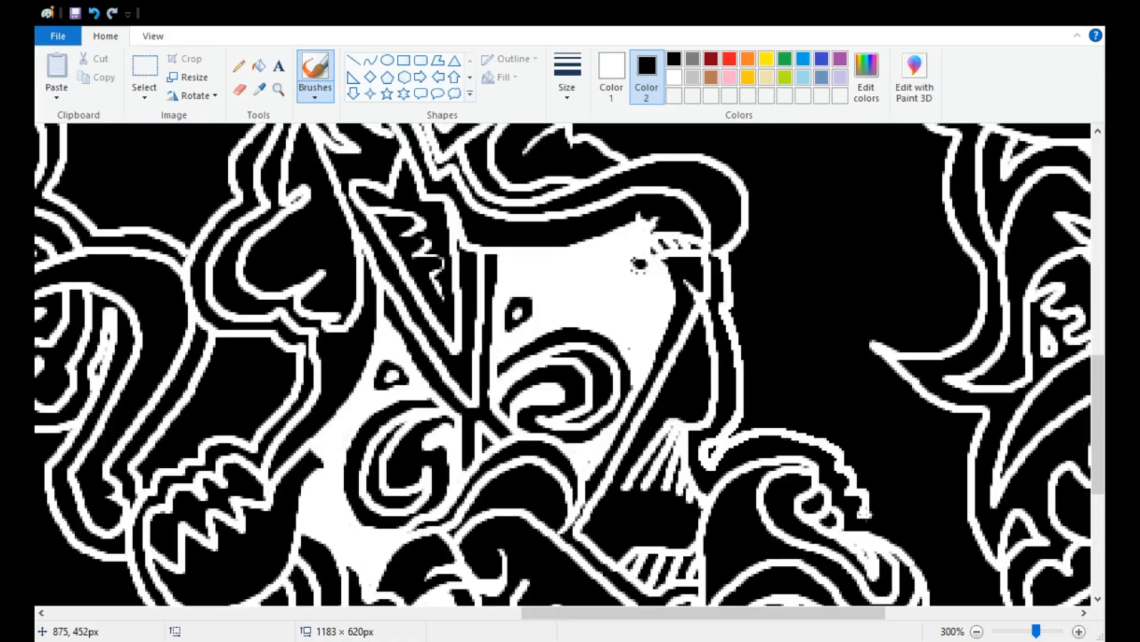
scroll(867, 515, down, 2)
drag(865, 396, 948, 499)
- Draw a splayed hand on a curved arm inside a white-filled circle under the floating brimmed shape, and wrap it in outer contours
scroll(952, 444, up, 2)
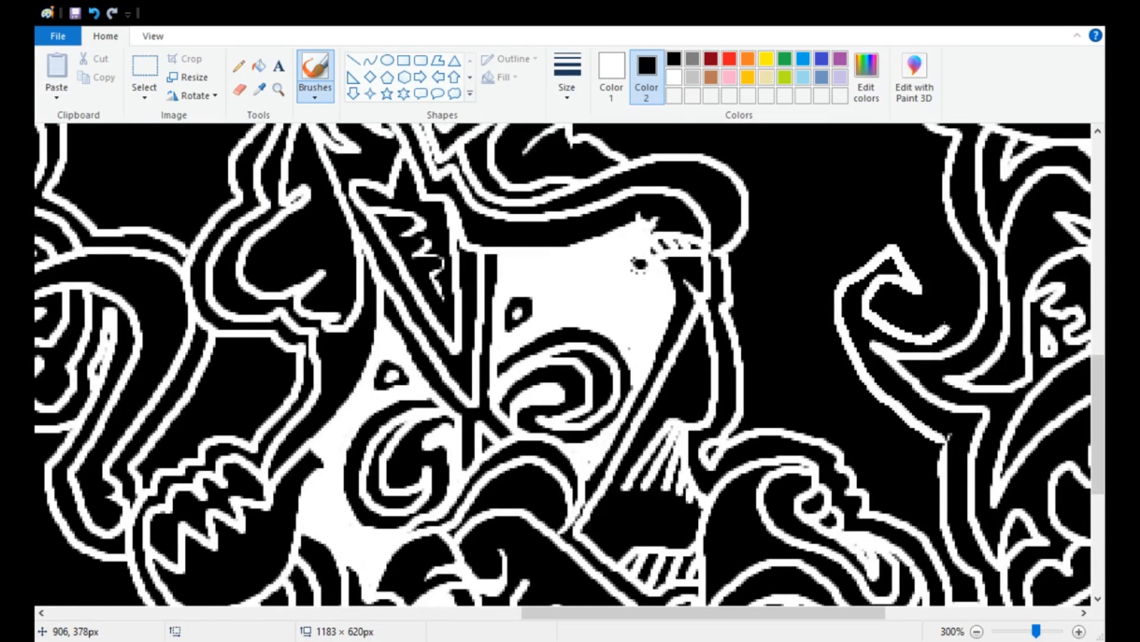
scroll(903, 309, up, 4)
scroll(829, 360, down, 2)
mouse_move(935, 437)
mouse_down()
mouse_move(848, 315)
mouse_move(823, 314)
mouse_move(889, 281)
mouse_up()
scroll(653, 249, up, 4)
scroll(653, 250, down, 2)
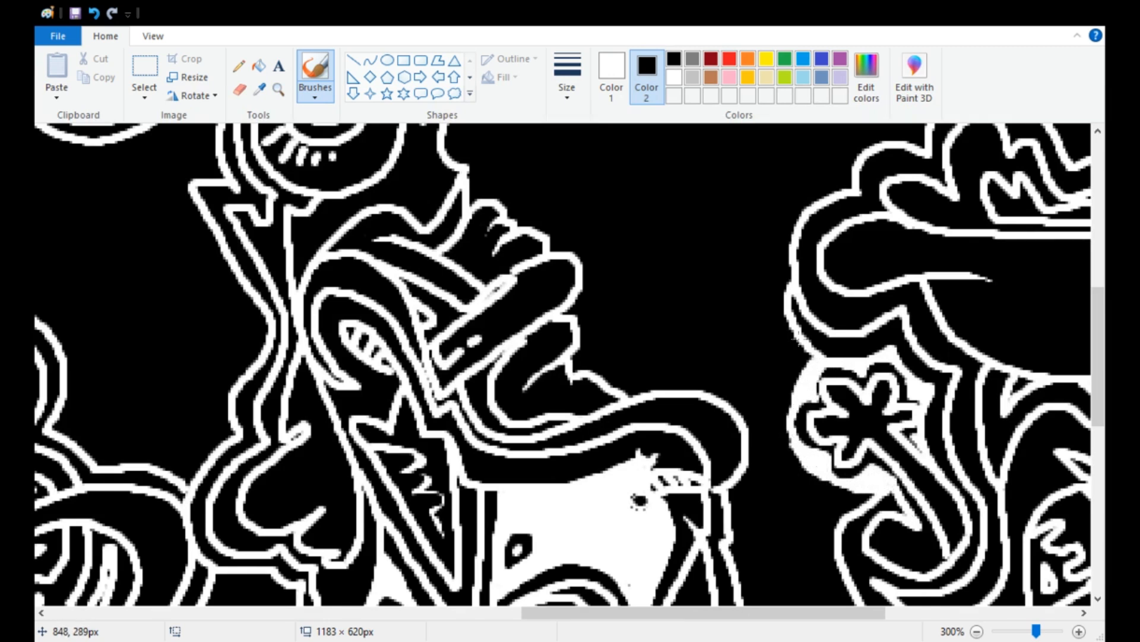
mouse_move(798, 340)
mouse_down()
mouse_move(842, 510)
mouse_move(814, 518)
mouse_move(755, 412)
mouse_move(794, 332)
mouse_up()
scroll(912, 459, down, 2)
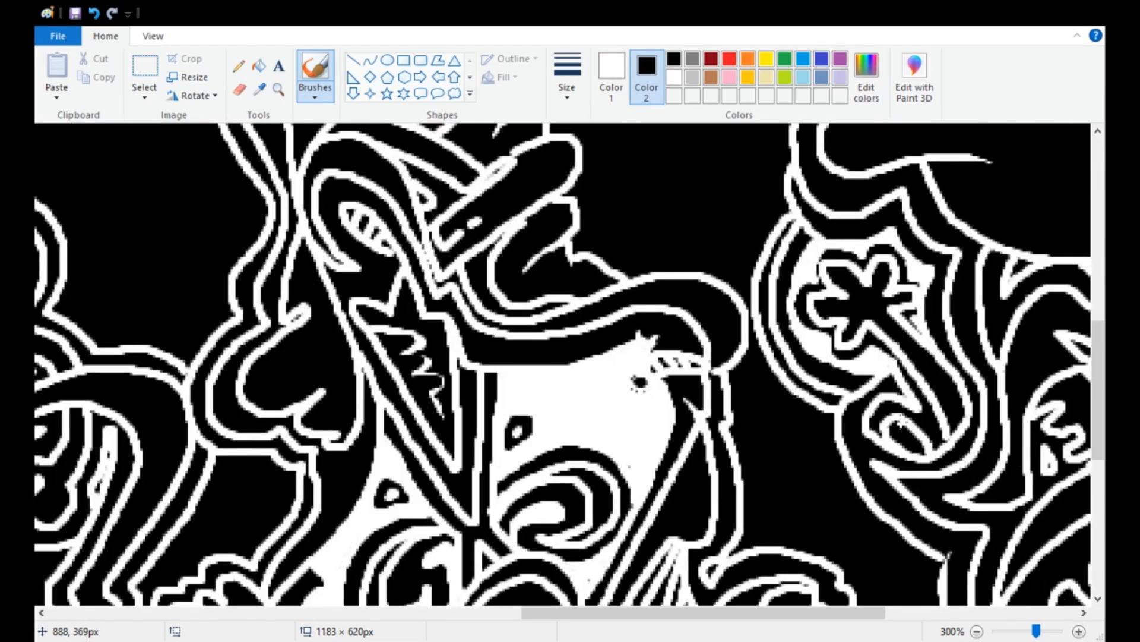
- Hatch the inside of the hooked curl and draw curved bands between it and the masked face's hat brim
scroll(801, 443, down, 4)
scroll(773, 460, up, 4)
mouse_move(750, 474)
mouse_down()
mouse_move(754, 387)
mouse_move(817, 436)
mouse_move(768, 439)
mouse_up()
drag(771, 486, 816, 464)
- Trace an outer contour along the knobbly profile above the masked face's hat and connect it to the floating shape with long bands
scroll(692, 379, up, 3)
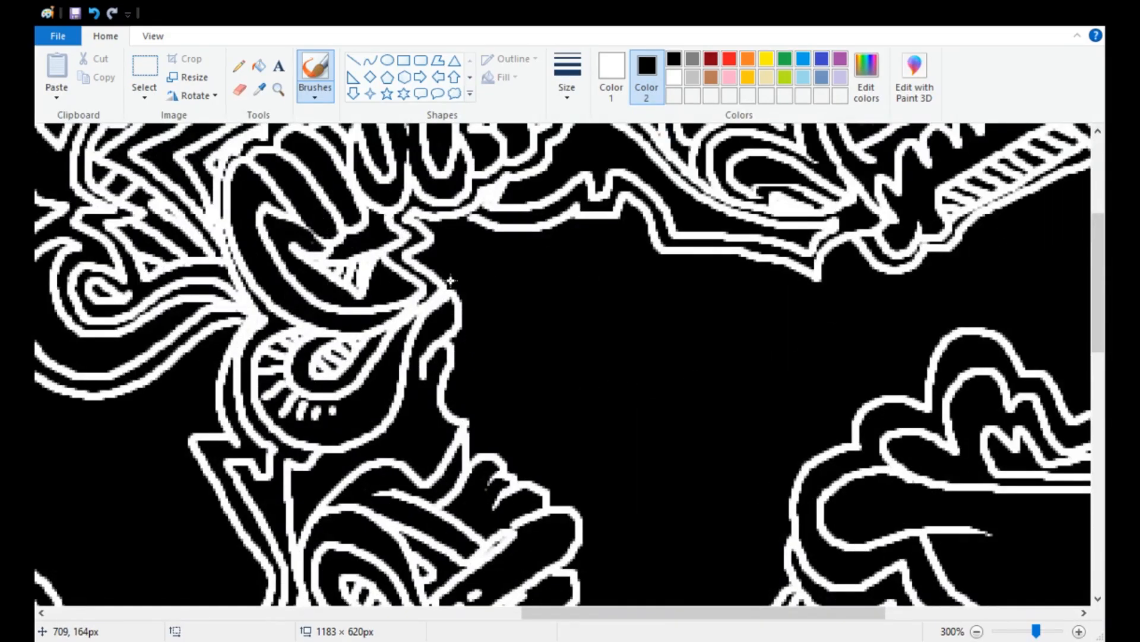
drag(460, 301, 471, 412)
drag(569, 473, 597, 552)
scroll(597, 553, down, 3)
mouse_move(598, 342)
mouse_down()
mouse_move(625, 394)
mouse_move(738, 408)
mouse_move(777, 342)
mouse_move(600, 368)
mouse_up()
drag(613, 381, 763, 355)
mouse_move(632, 391)
mouse_down()
mouse_move(751, 380)
mouse_move(741, 398)
mouse_up()
- Fill the gap between the masked face, the hooked curl and the floor wave with diagonal bands, undoing misplaced strokes
scroll(773, 397, down, 3)
mouse_move(790, 254)
mouse_down()
mouse_move(893, 376)
mouse_move(877, 408)
mouse_move(937, 351)
mouse_up()
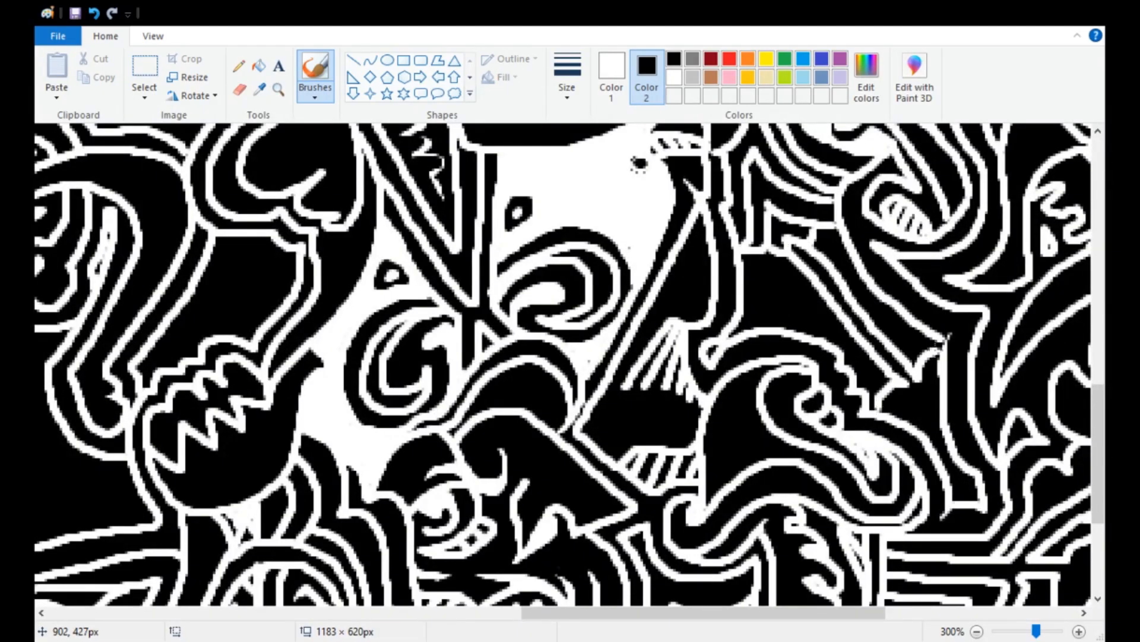
key(ctrl+z)
mouse_move(828, 248)
mouse_down()
mouse_move(912, 340)
mouse_move(845, 252)
mouse_up()
mouse_move(749, 267)
mouse_down()
mouse_move(780, 276)
mouse_move(851, 356)
mouse_up()
key(ctrl+z)
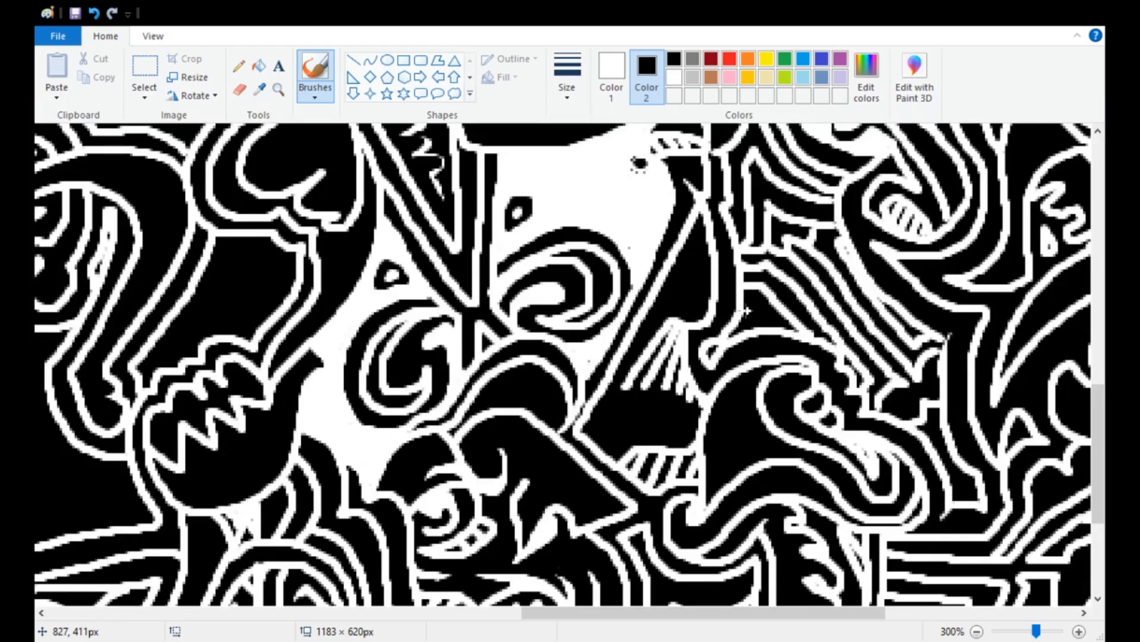
- Draw a bent limb-like shape with a bone inside and a hatched triangle below, joining the upper contours to the floating brimmed shape
scroll(966, 475, down, 2)
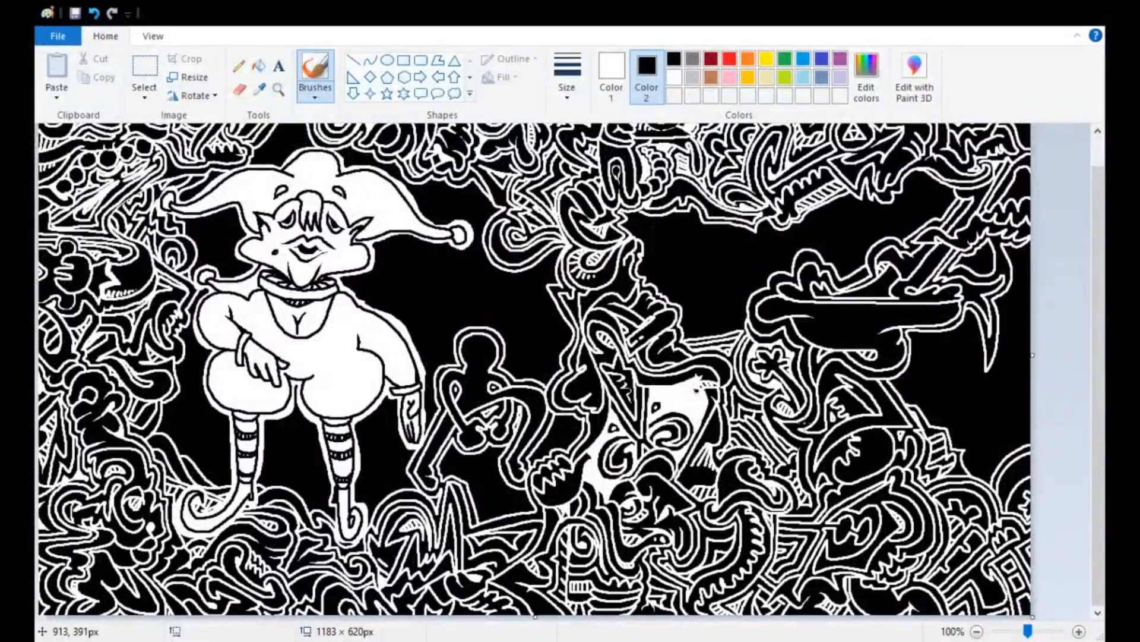
scroll(822, 320, up, 2)
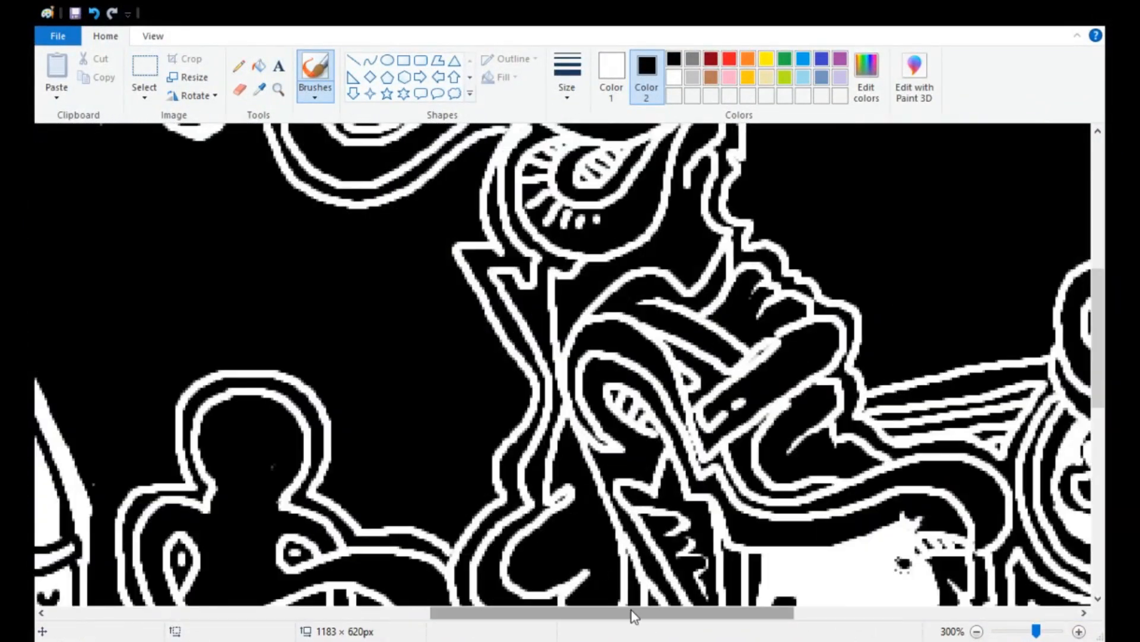
drag(632, 611, 751, 611)
mouse_move(588, 323)
mouse_down()
mouse_move(569, 435)
mouse_move(525, 529)
mouse_move(622, 562)
mouse_move(618, 505)
mouse_move(588, 509)
mouse_move(558, 479)
mouse_move(600, 446)
mouse_move(702, 555)
mouse_up()
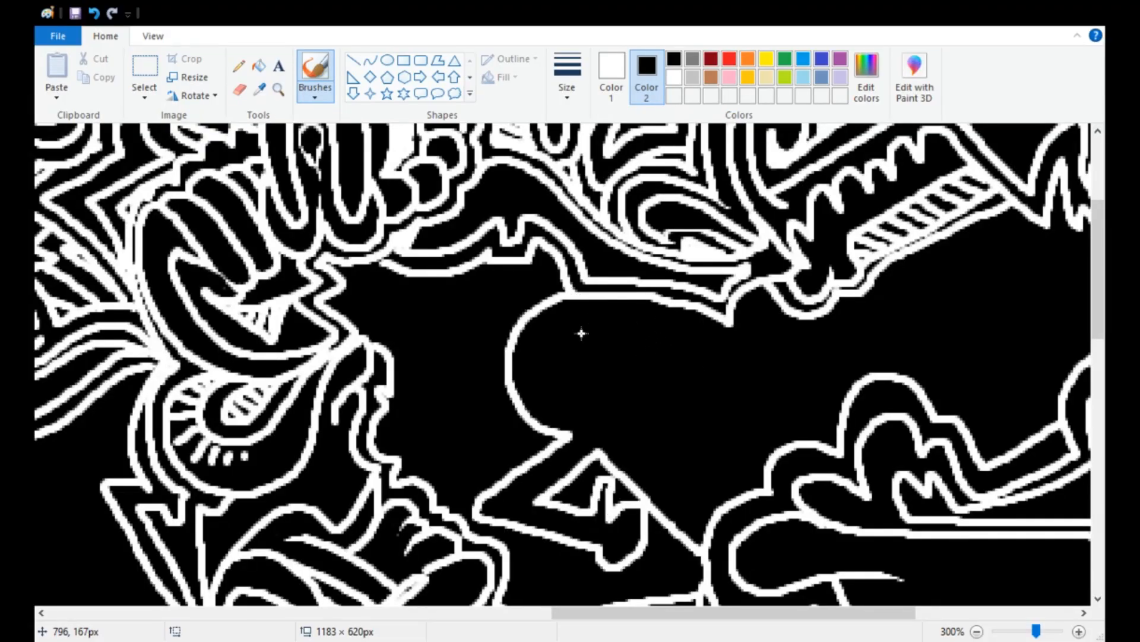
mouse_move(581, 334)
mouse_down()
mouse_move(585, 392)
mouse_move(722, 396)
mouse_move(727, 383)
mouse_move(689, 330)
mouse_move(612, 346)
mouse_move(677, 367)
mouse_move(740, 453)
mouse_move(679, 397)
mouse_move(766, 475)
mouse_up()
mouse_move(683, 508)
mouse_down()
mouse_move(731, 450)
mouse_move(713, 502)
mouse_up()
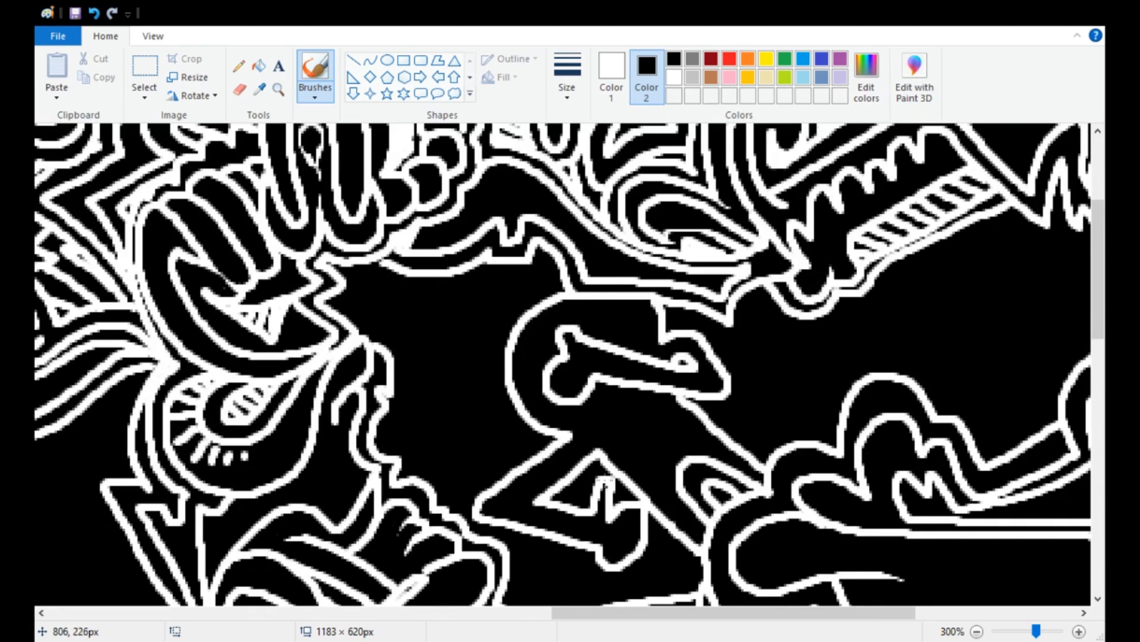
drag(694, 323, 766, 452)
scroll(624, 373, down, 3)
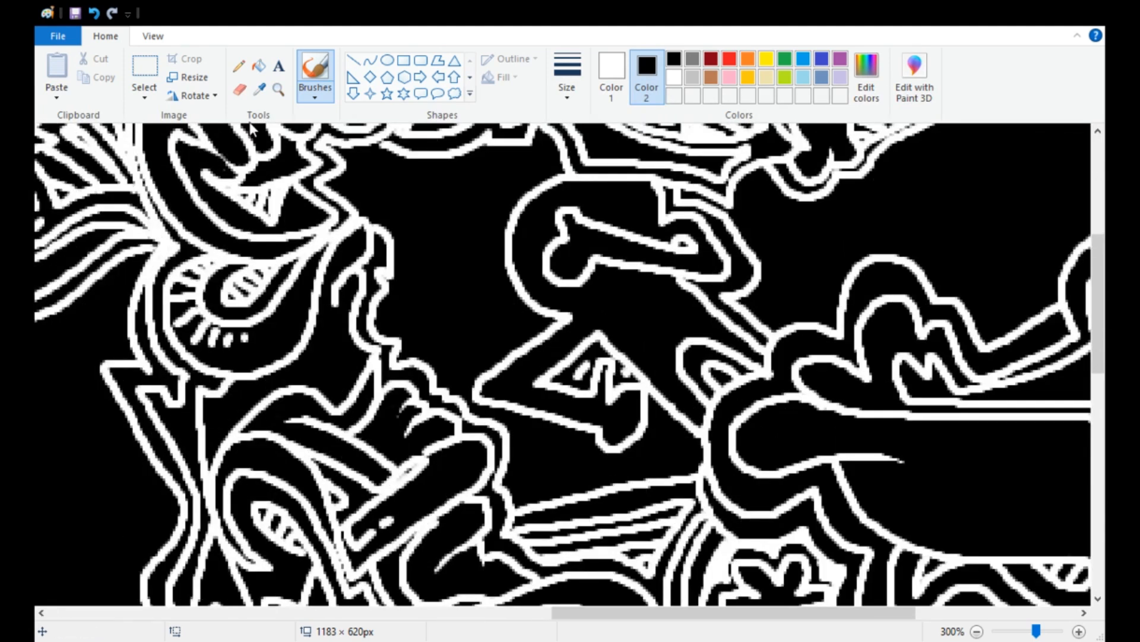
- Outline the bone-filled shape and fill the gap beside the knobbly profile with small petals, a rounded lobe and connecting lines
mouse_move(662, 408)
mouse_down()
mouse_move(600, 470)
mouse_move(492, 424)
mouse_move(489, 282)
mouse_move(563, 167)
mouse_up()
scroll(504, 382, down, 2)
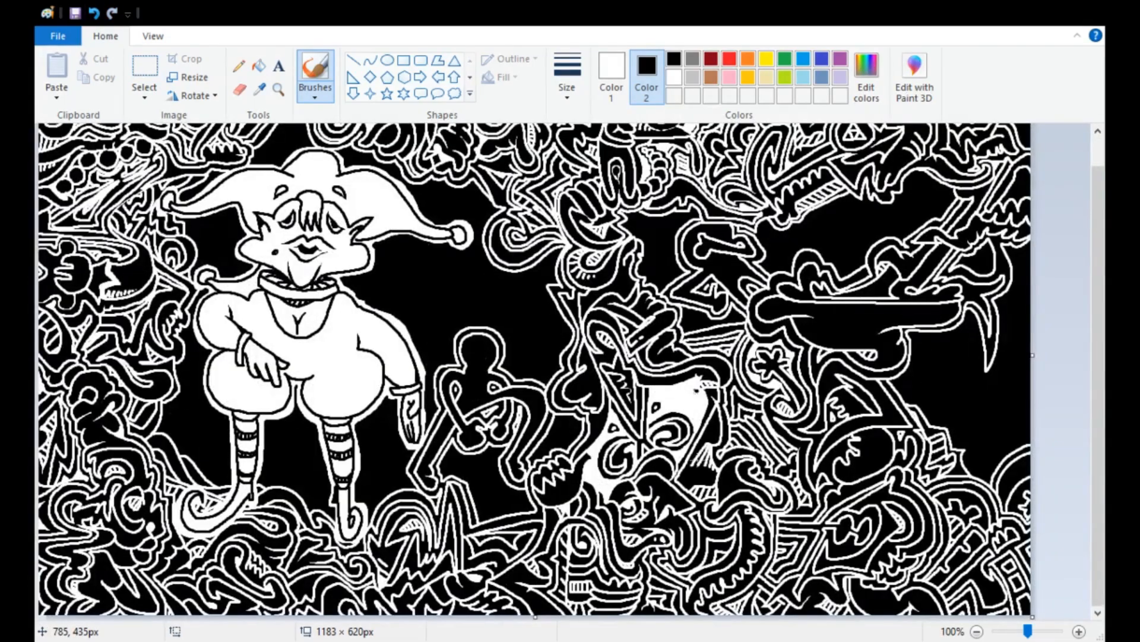
scroll(545, 284, up, 2)
scroll(537, 288, up, 2)
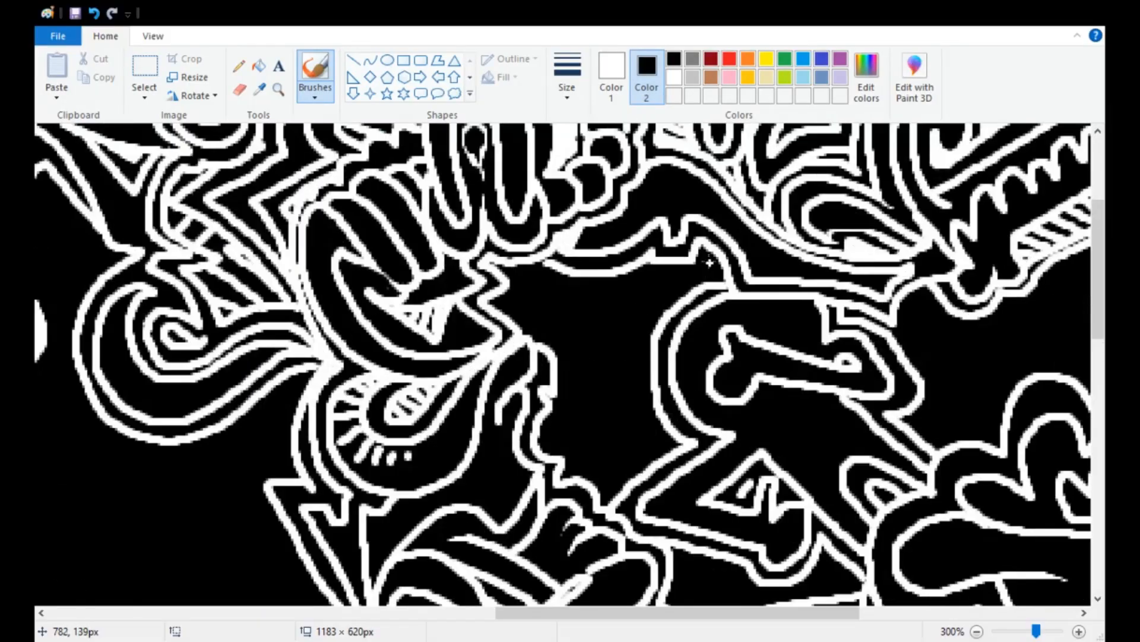
mouse_move(536, 290)
mouse_down()
mouse_move(593, 324)
mouse_move(603, 475)
mouse_up()
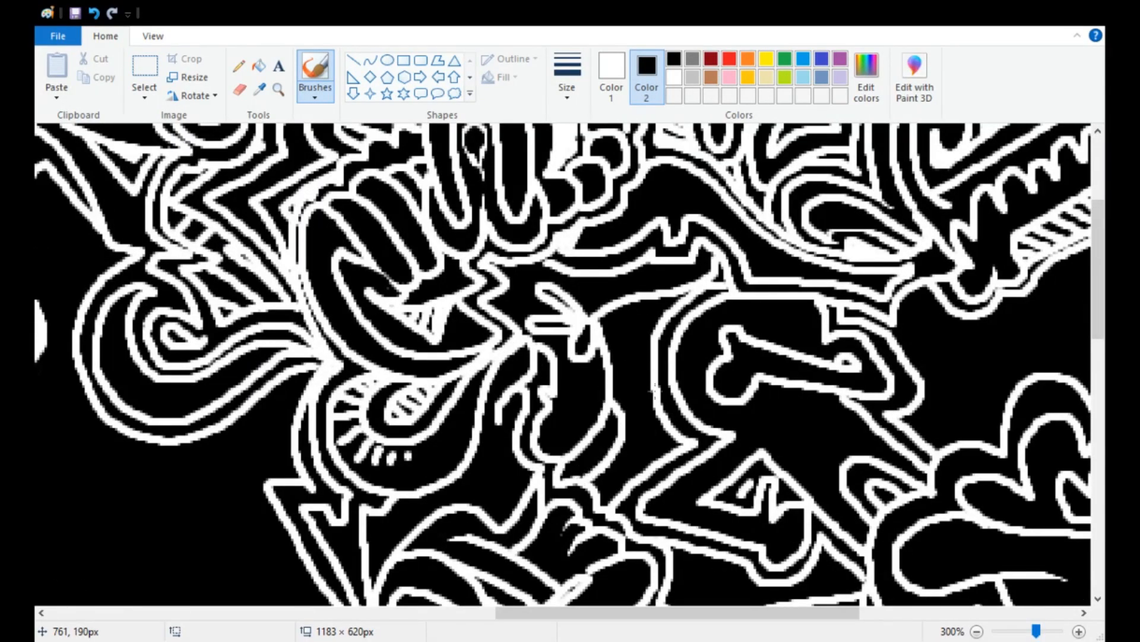
scroll(603, 475, down, 2)
scroll(794, 448, up, 2)
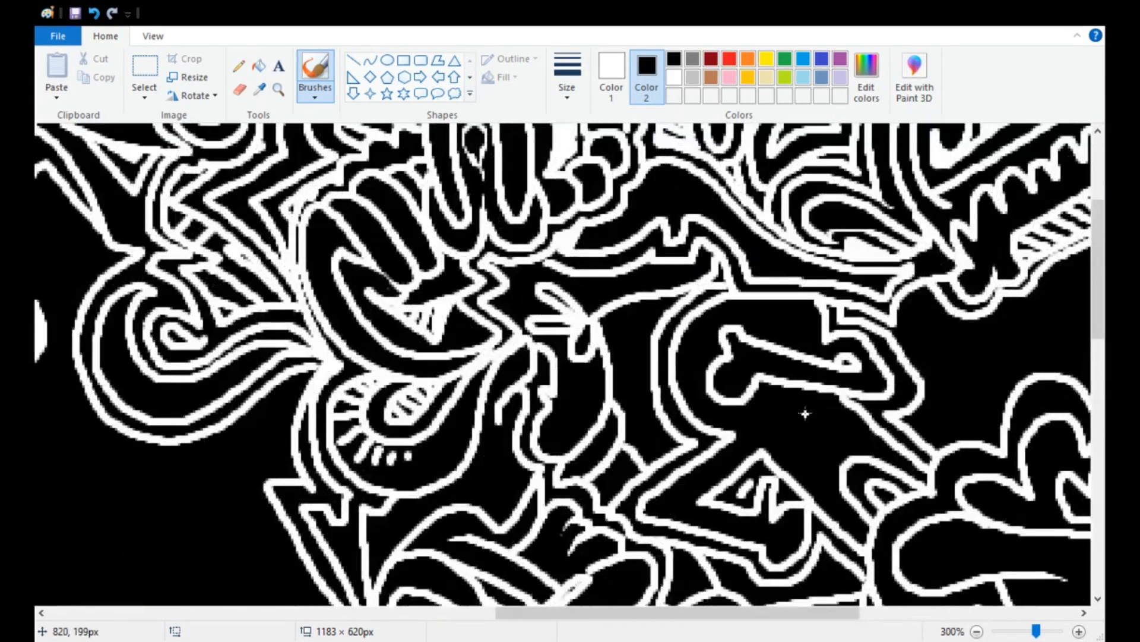
- Fill the space between the bone-filled shape and the cloud-like lobes with bands, and trace an outer contour over the lobes
scroll(655, 463, right, 6)
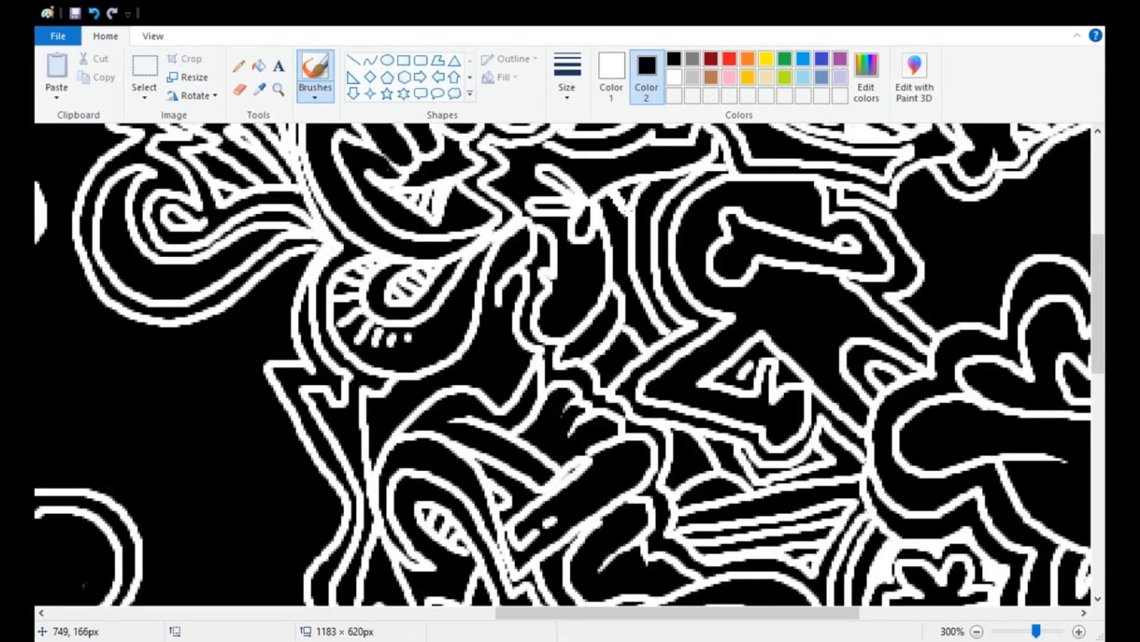
drag(522, 300, 514, 449)
mouse_move(555, 321)
mouse_down()
mouse_move(564, 419)
mouse_move(731, 442)
mouse_move(1032, 263)
mouse_move(1014, 236)
mouse_move(972, 218)
mouse_move(973, 191)
mouse_move(769, 410)
mouse_move(671, 353)
mouse_move(575, 349)
mouse_up()
drag(601, 336, 585, 310)
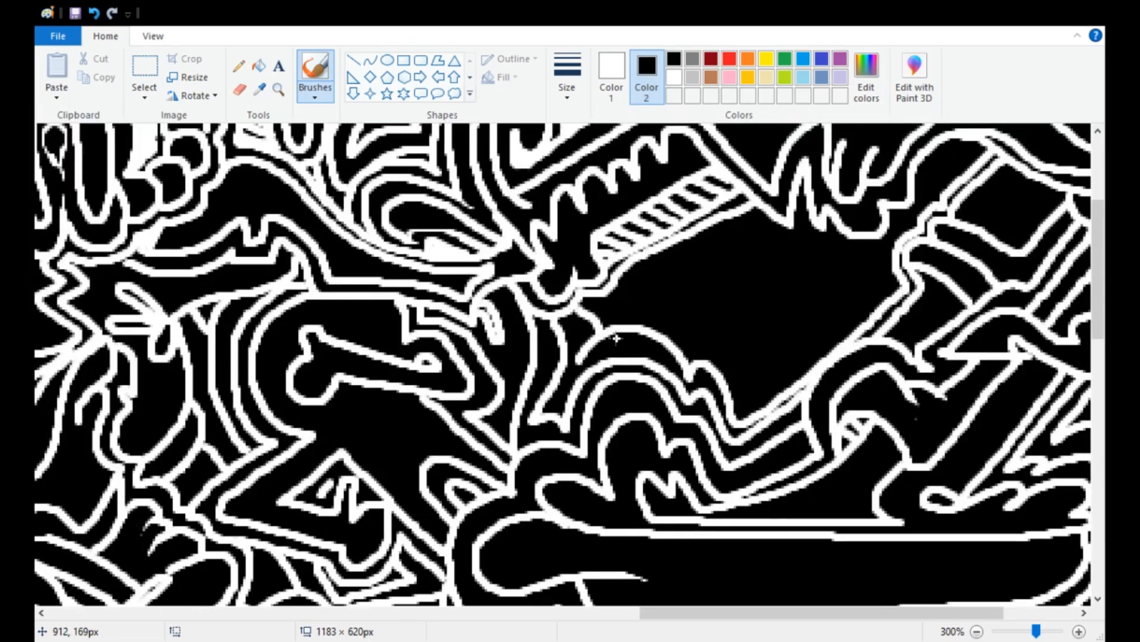
- Draw a stepped contour from the toothed, hatched jaw down over the cloud-like lobes and add a small arch inside it
scroll(617, 338, up, 2)
mouse_move(665, 367)
mouse_down()
mouse_move(763, 499)
mouse_move(791, 505)
mouse_up()
drag(671, 460, 654, 421)
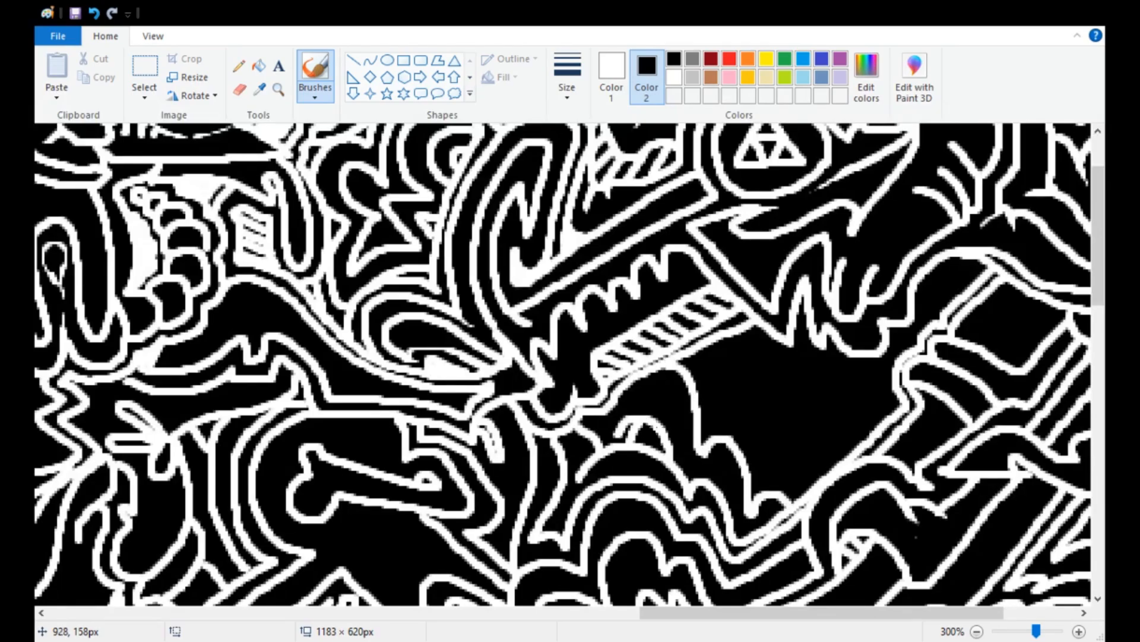
- Fill the gap beneath the hatched, toothed jaw with a narrow beam, nested angular shapes and short connecting lines
mouse_move(705, 347)
mouse_down()
mouse_move(771, 474)
mouse_move(872, 421)
mouse_move(717, 388)
mouse_up()
mouse_move(786, 398)
mouse_down()
mouse_move(778, 425)
mouse_move(755, 415)
mouse_up()
mouse_move(763, 435)
mouse_down()
mouse_move(826, 444)
mouse_move(863, 404)
mouse_up()
mouse_move(743, 396)
mouse_down()
mouse_move(732, 408)
mouse_move(809, 377)
mouse_move(889, 383)
mouse_up()
drag(713, 364, 792, 363)
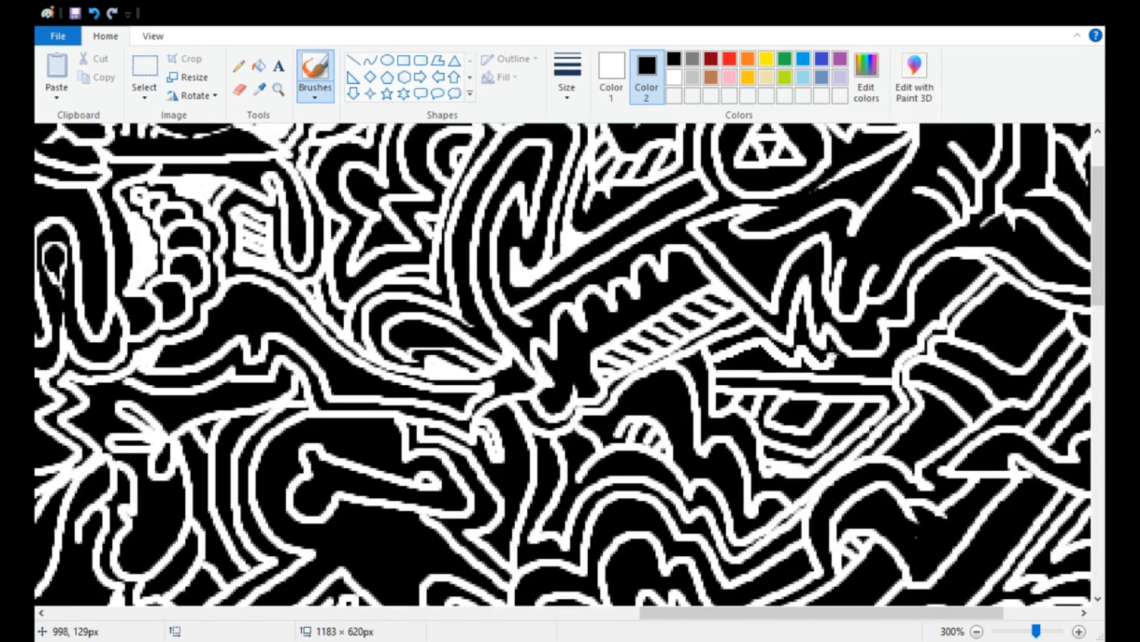
drag(888, 378, 906, 343)
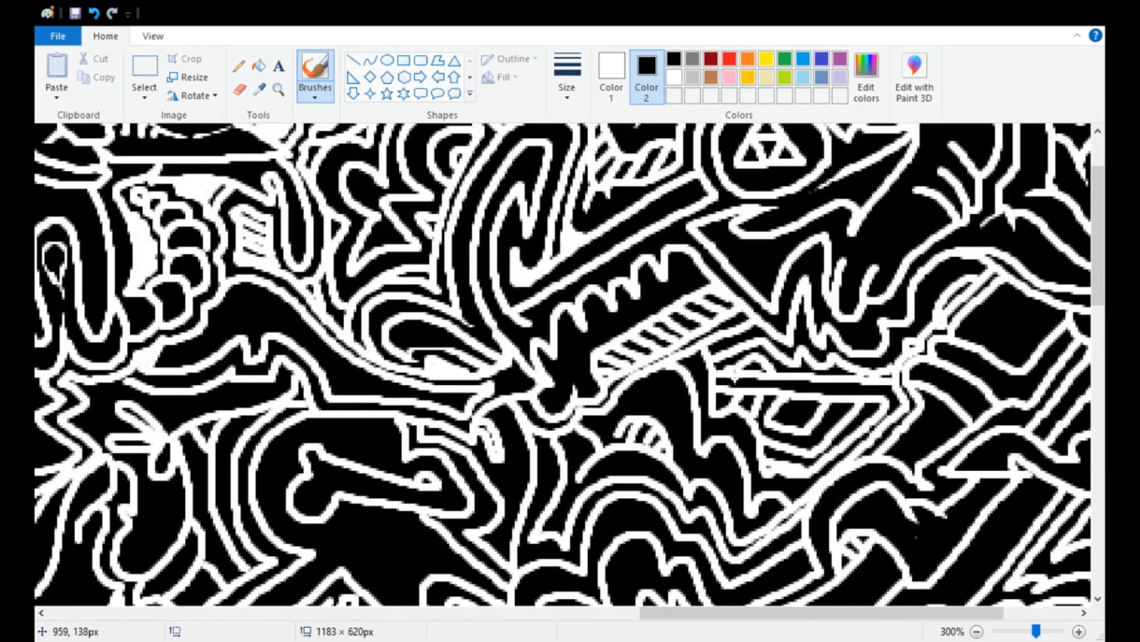
drag(741, 367, 779, 356)
- Draw the upper contours of a curved limb descending from the tusk near the canvas's right edge
scroll(965, 400, down, 2)
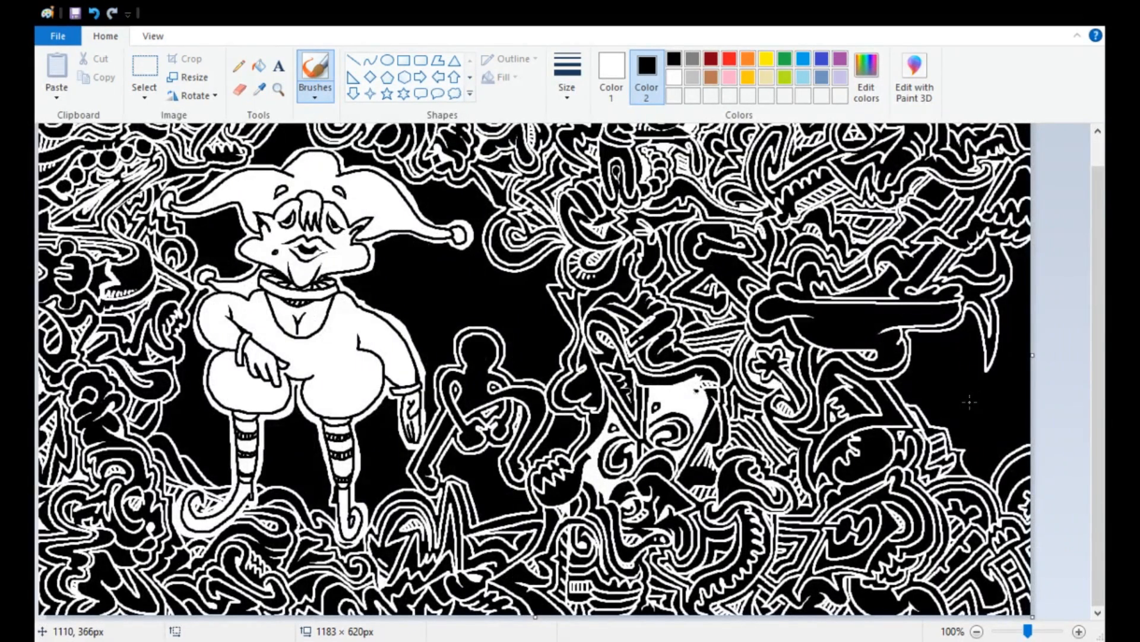
scroll(968, 400, up, 1)
drag(534, 613, 1019, 613)
scroll(1011, 490, down, 2)
scroll(1011, 489, down, 2)
mouse_move(956, 413)
mouse_down()
mouse_move(1020, 370)
mouse_move(992, 207)
mouse_up()
scroll(986, 211, up, 1)
drag(602, 614, 879, 615)
drag(989, 245, 1038, 221)
- Extend the limb down the canvas's right edge with jagged notches and a rounded end meeting the curved bands below
scroll(1038, 223, up, 2)
mouse_move(1040, 454)
mouse_down()
mouse_move(1046, 389)
mouse_move(963, 551)
mouse_up()
scroll(963, 551, down, 1)
drag(953, 442, 1012, 527)
scroll(1012, 526, down, 2)
mouse_move(1013, 290)
mouse_down()
mouse_move(1074, 375)
mouse_move(1078, 419)
mouse_up()
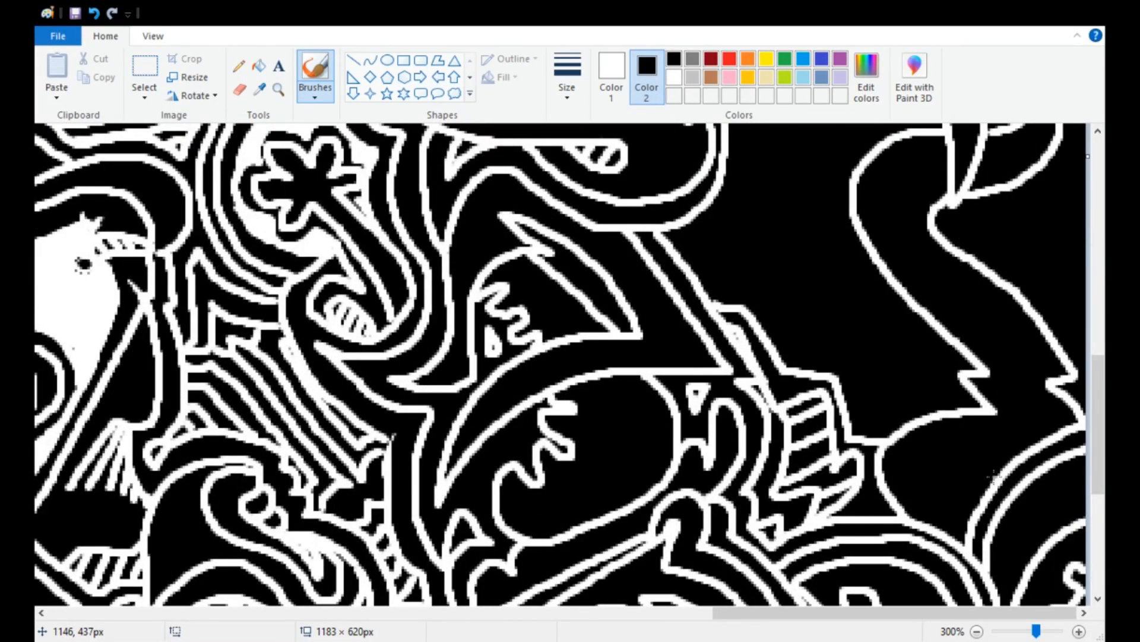
drag(997, 470, 962, 514)
- Trace curved outer lines from the scalloped shape down around the tusk to the limb along the canvas's right edge
scroll(1016, 383, up, 4)
drag(1027, 314, 1074, 530)
key(ctrl+z)
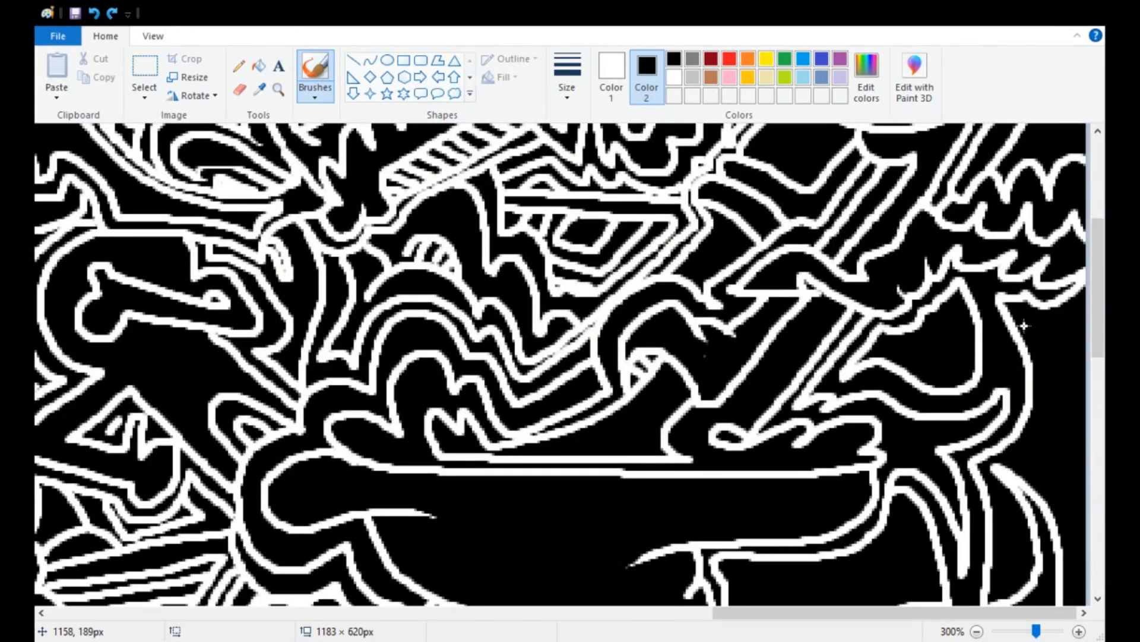
mouse_move(1025, 317)
mouse_down()
mouse_move(1014, 461)
mouse_move(1062, 509)
mouse_up()
scroll(1061, 509, down, 2)
drag(1061, 267, 962, 511)
scroll(962, 511, down, 2)
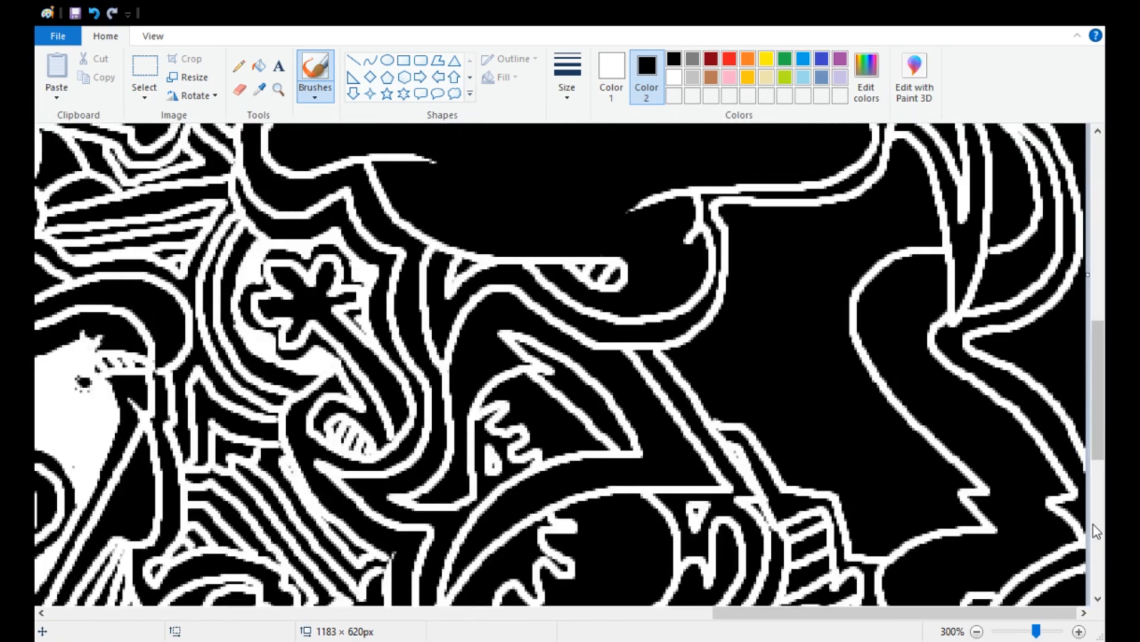
scroll(1053, 295, up, 4)
drag(1065, 361, 1066, 267)
scroll(1040, 297, down, 3)
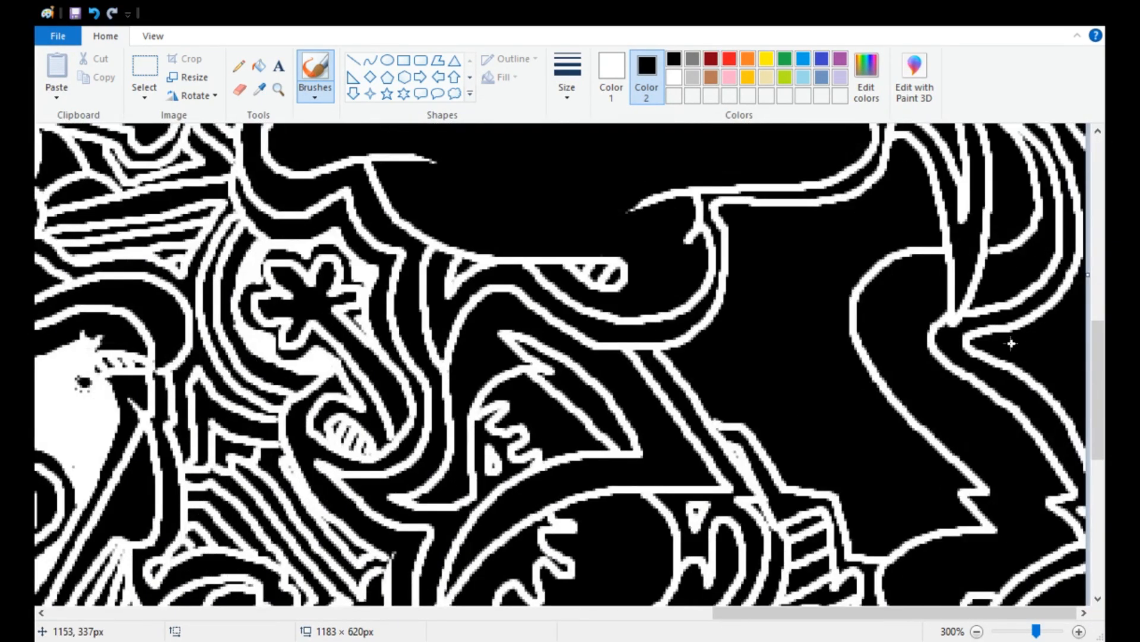
- Fill the corner between the tusk and the canvas edge with lines and begin contours across the gap beside the limb
drag(1010, 339, 1084, 344)
scroll(1077, 354, up, 3)
scroll(1082, 396, down, 3)
mouse_move(1009, 261)
mouse_down()
mouse_move(1012, 341)
mouse_move(862, 333)
mouse_move(701, 460)
mouse_up()
scroll(784, 481, down, 8)
mouse_move(758, 178)
mouse_down()
mouse_move(936, 285)
mouse_move(951, 238)
mouse_up()
- Fill the remaining space between the long bone-like shape and the notched limb with nested curved bands
scroll(983, 411, up, 5)
drag(834, 475, 888, 445)
mouse_move(909, 447)
mouse_down()
mouse_move(862, 411)
mouse_move(944, 224)
mouse_up()
mouse_move(903, 156)
mouse_down()
mouse_move(930, 189)
mouse_move(909, 208)
mouse_up()
mouse_move(840, 234)
mouse_down()
mouse_move(769, 235)
mouse_move(784, 380)
mouse_move(861, 454)
mouse_up()
drag(835, 238, 800, 361)
drag(784, 409, 847, 475)
drag(784, 440, 802, 467)
drag(746, 358, 794, 311)
- Add short lines above the hat's drooping left tip and draw a contour from the hat's underside to the collar's bell
scroll(799, 255, down, 3)
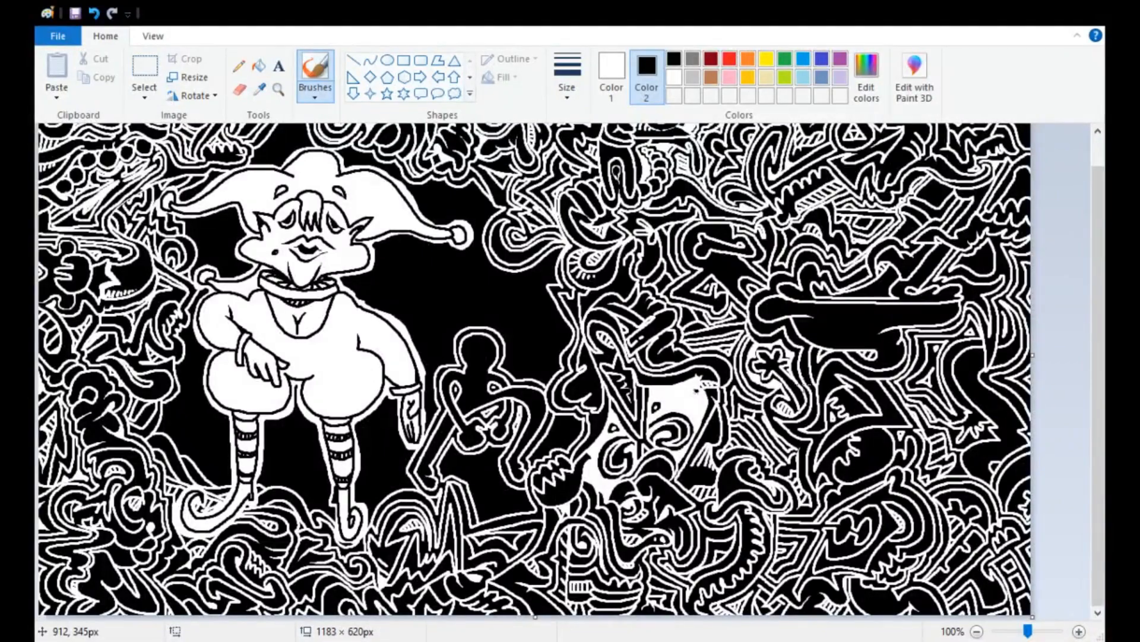
scroll(799, 255, up, 2)
scroll(984, 376, down, 1)
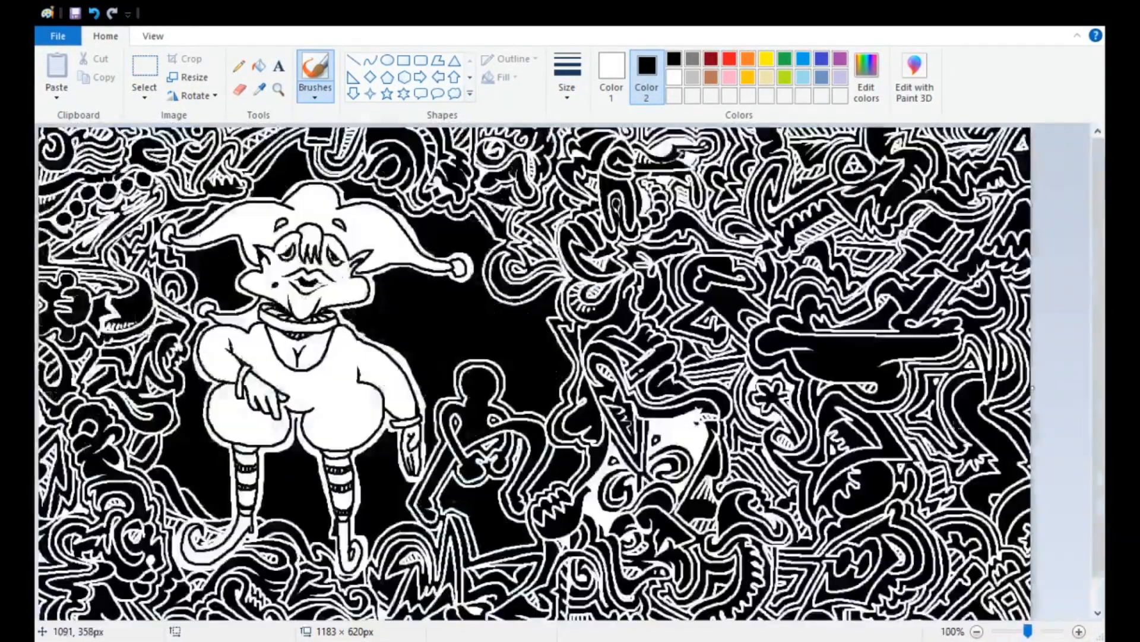
scroll(495, 588, up, 2)
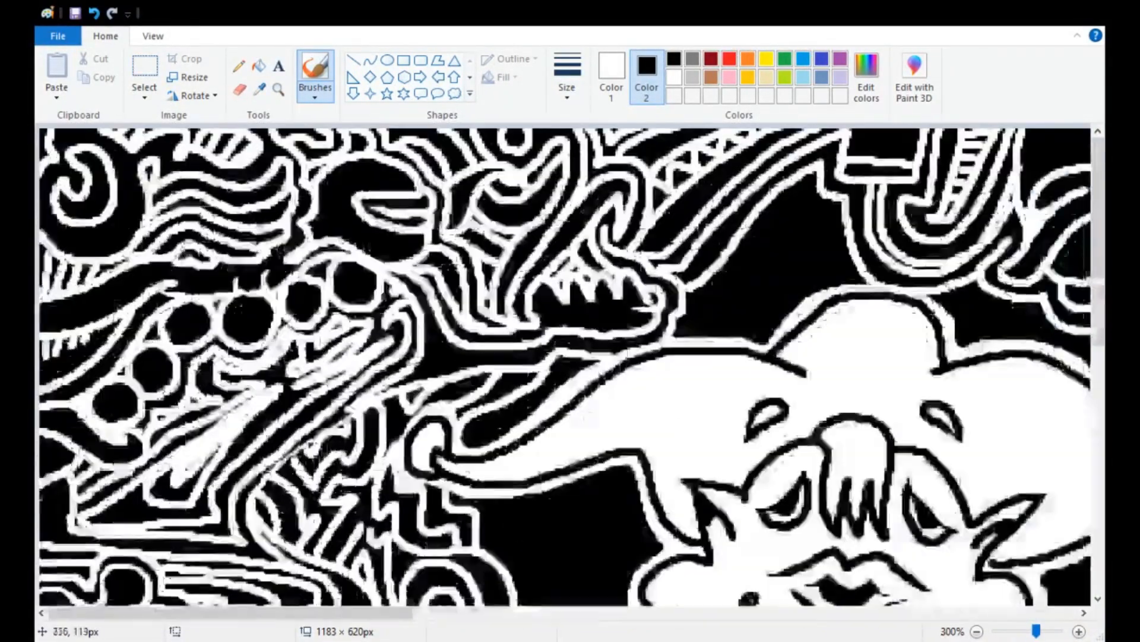
mouse_move(533, 343)
mouse_down()
mouse_move(437, 383)
mouse_move(562, 383)
mouse_move(596, 411)
mouse_up()
drag(515, 405, 531, 436)
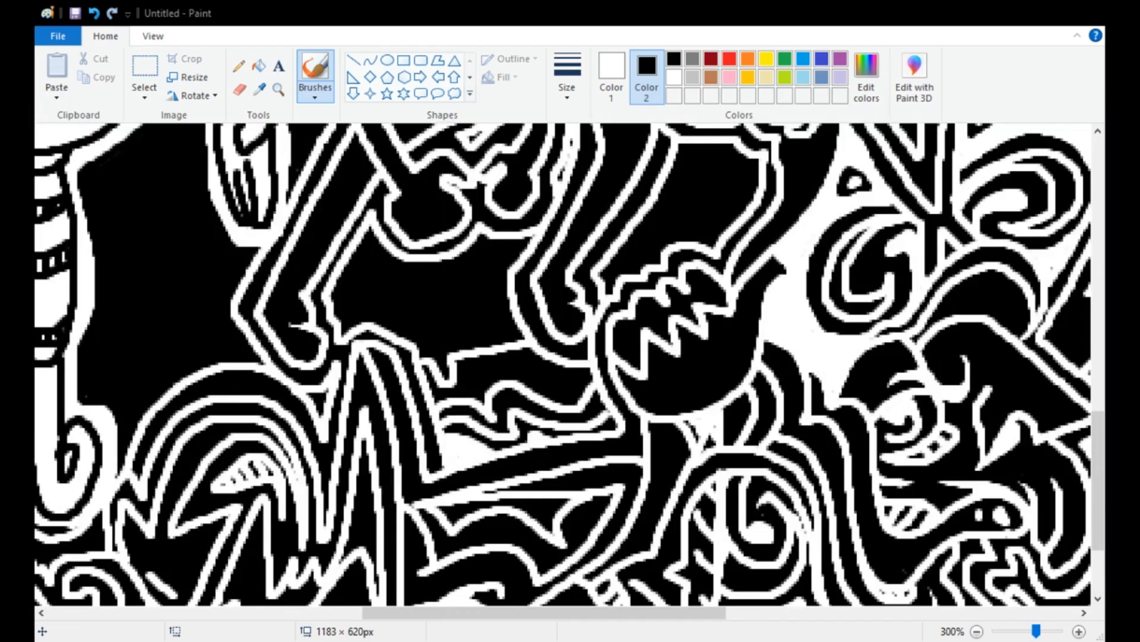
scroll(468, 369, up, 8)
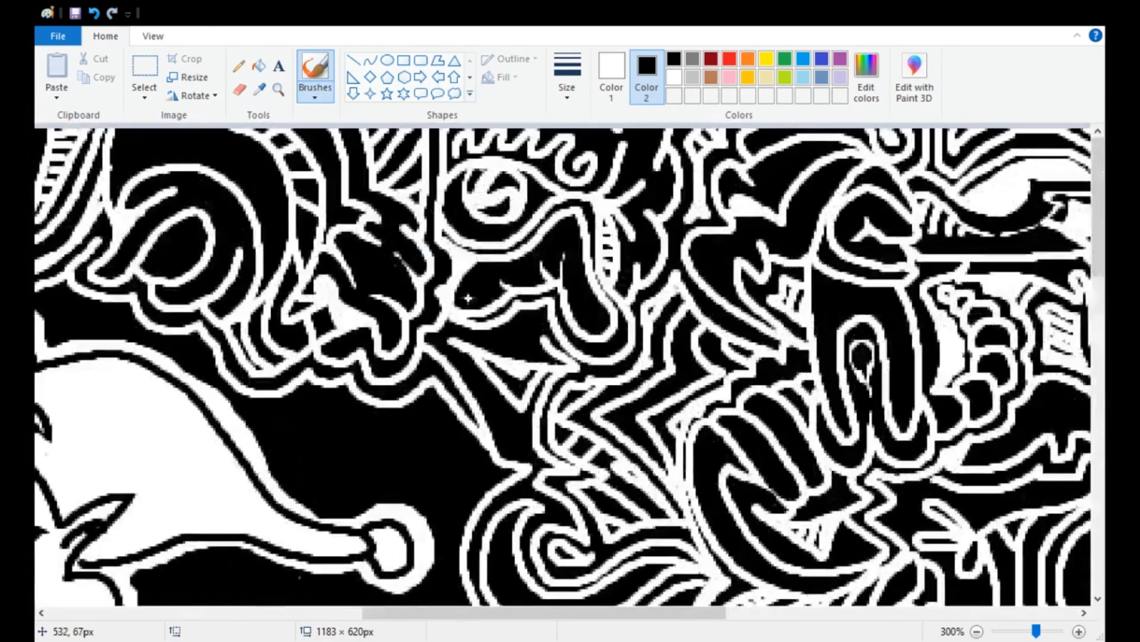
drag(544, 613, 272, 613)
scroll(375, 388, down, 1)
mouse_move(414, 376)
mouse_down()
mouse_move(420, 484)
mouse_move(403, 565)
mouse_up()
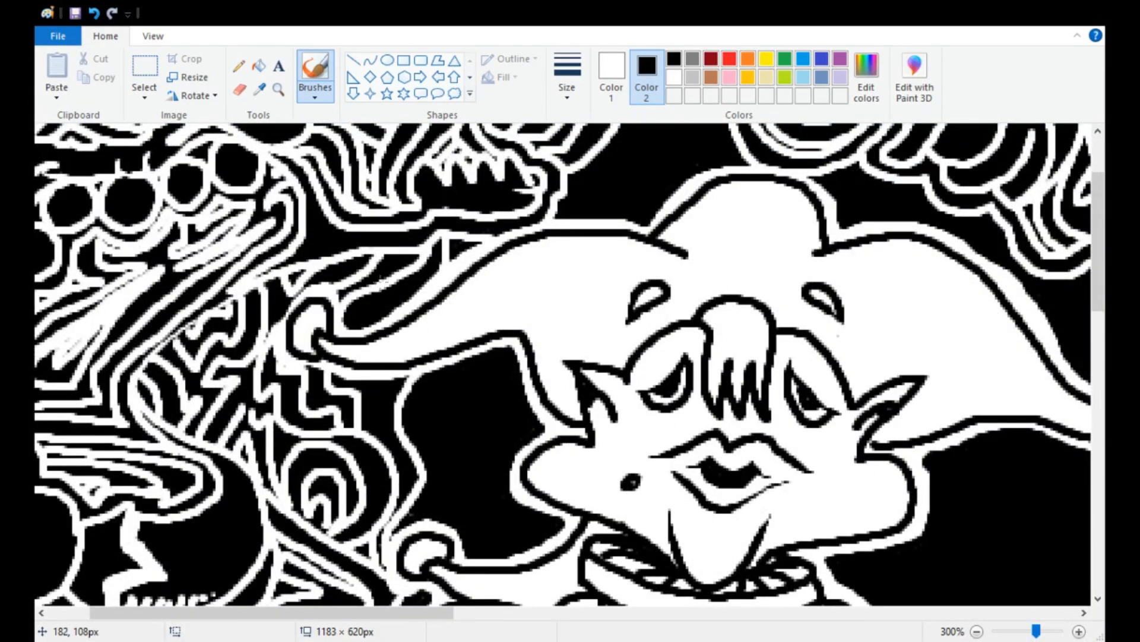
- Draw long contours down the gap beside the jester's sleeve and puffy thigh, plus a line inside the gap above the hat
scroll(364, 383, down, 5)
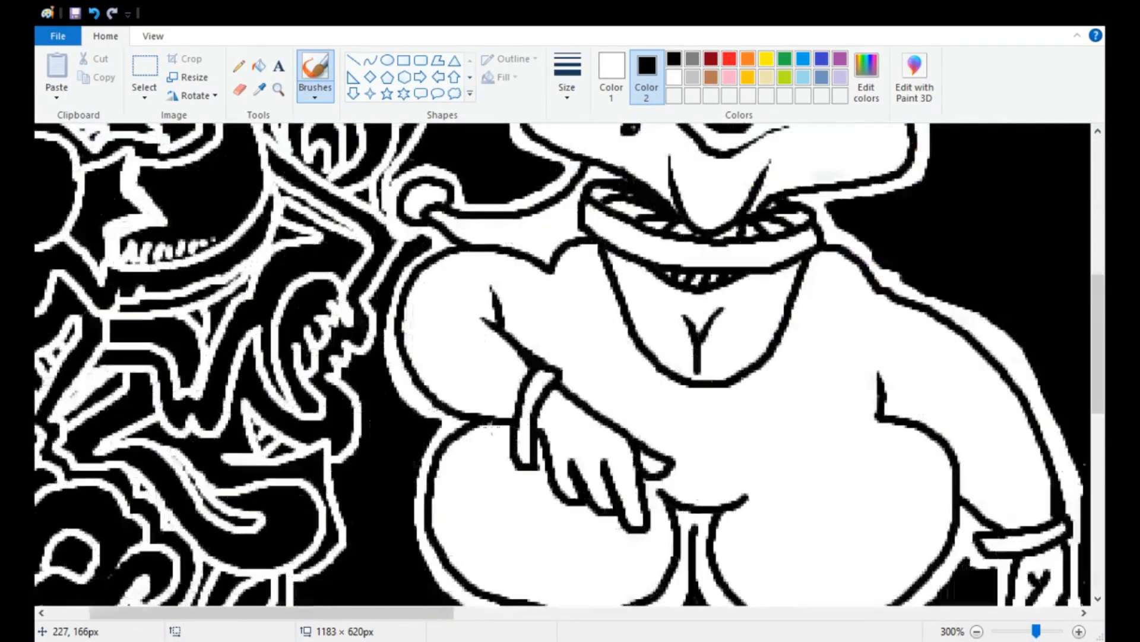
mouse_move(388, 345)
mouse_down()
mouse_move(378, 439)
mouse_move(344, 475)
mouse_up()
scroll(342, 416, down, 3)
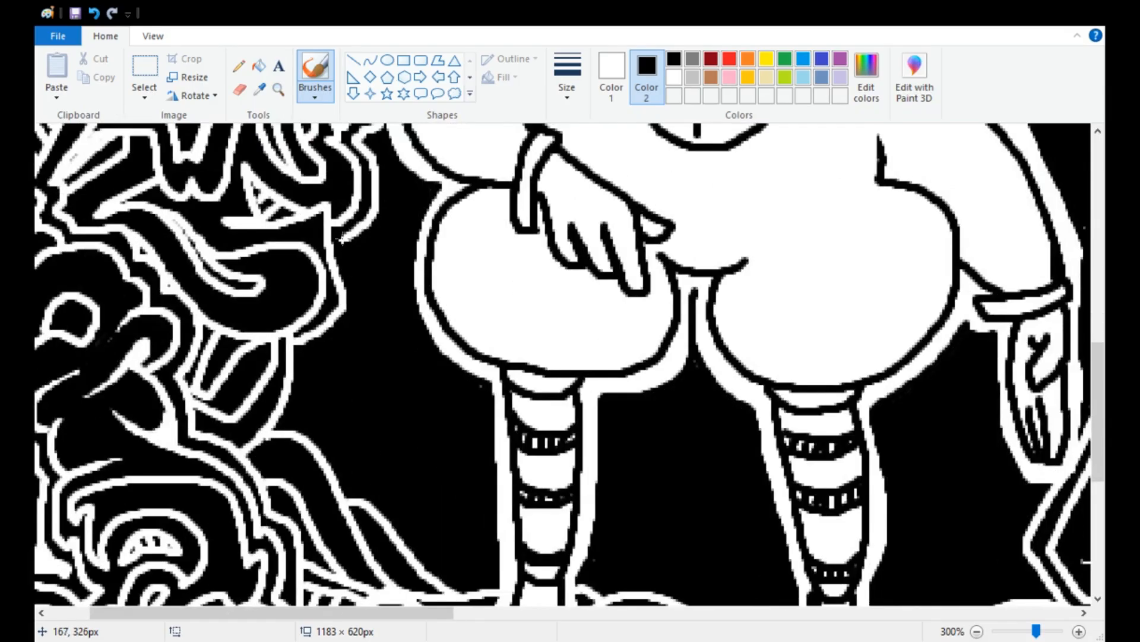
drag(343, 238, 360, 498)
drag(299, 435, 332, 352)
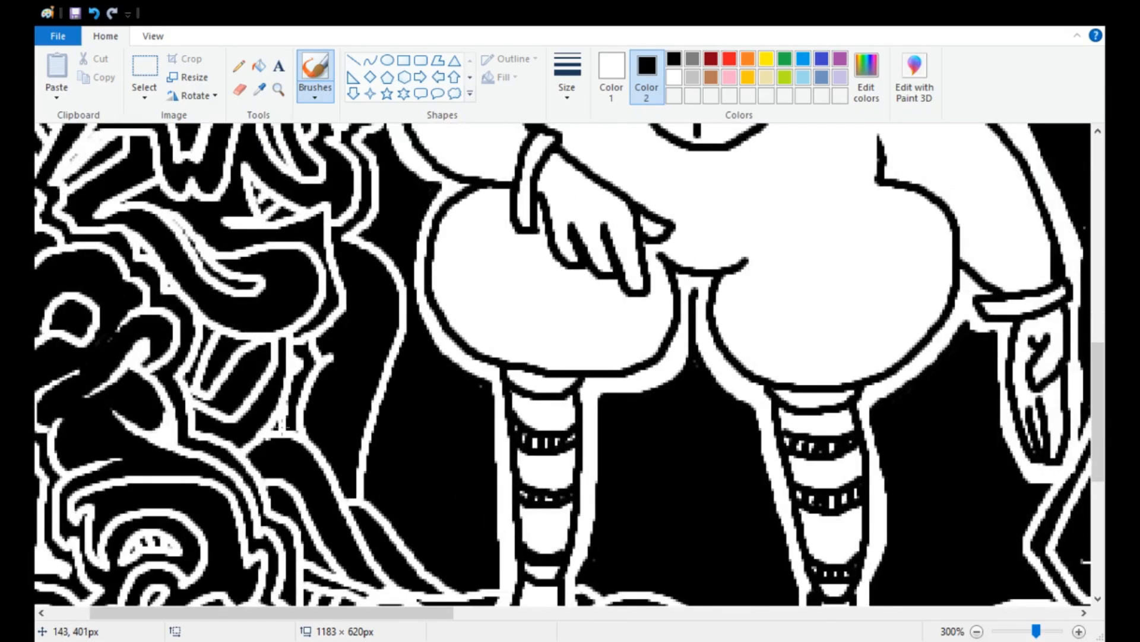
drag(394, 527, 431, 343)
scroll(382, 318, up, 9)
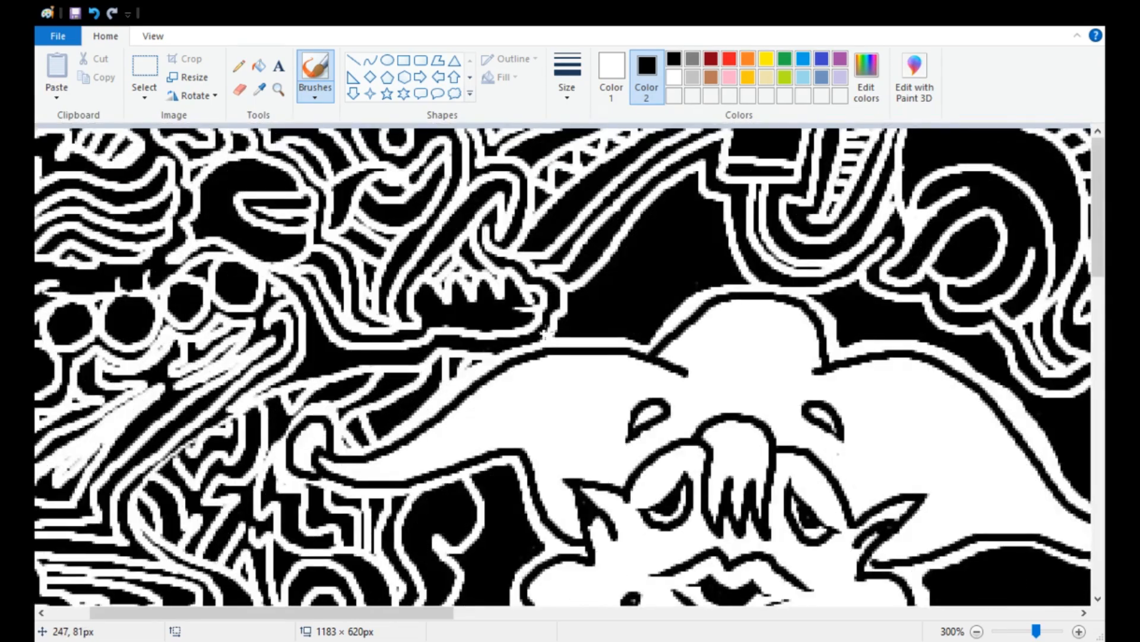
mouse_move(585, 286)
mouse_down()
mouse_move(678, 208)
mouse_move(684, 177)
mouse_up()
- Draw an outlined sloping beam with vertical posts between the striped legs, plus a curved shape with a hatched strip beside the left leg
scroll(611, 389, down, 9)
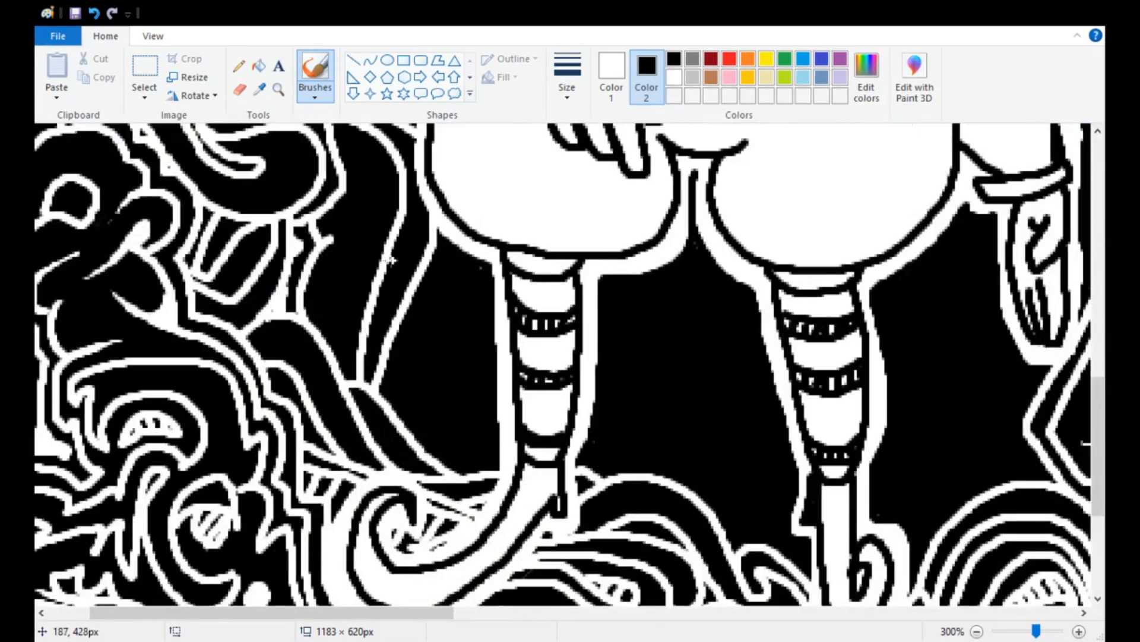
mouse_move(611, 389)
mouse_down()
mouse_move(713, 341)
mouse_move(737, 366)
mouse_move(579, 466)
mouse_up()
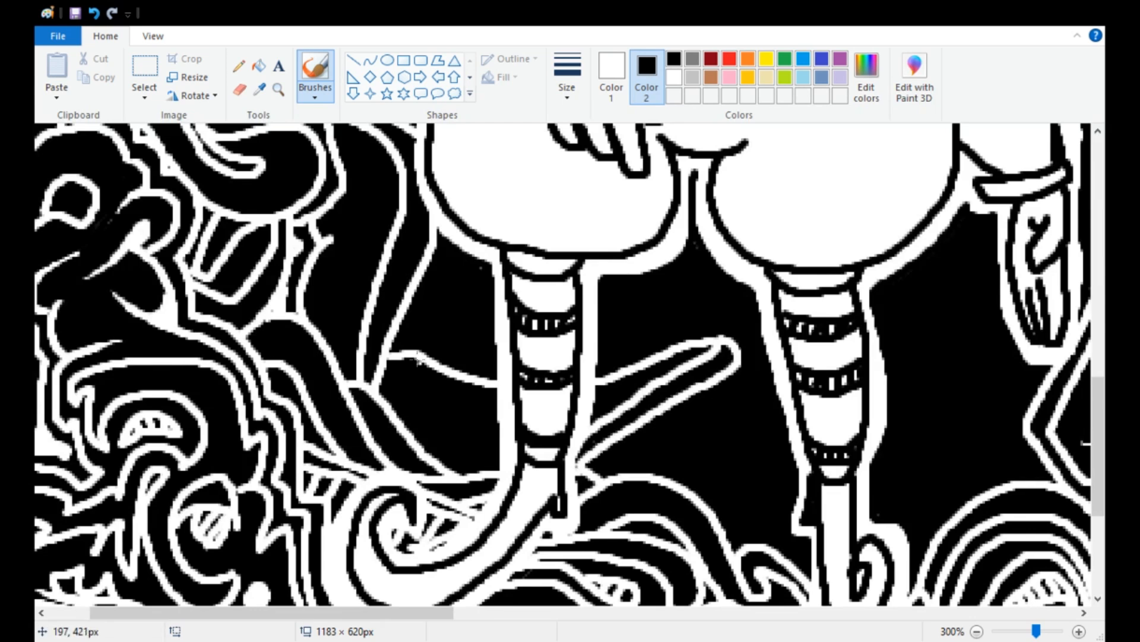
drag(473, 383, 418, 373)
drag(728, 371, 726, 541)
drag(694, 395, 690, 493)
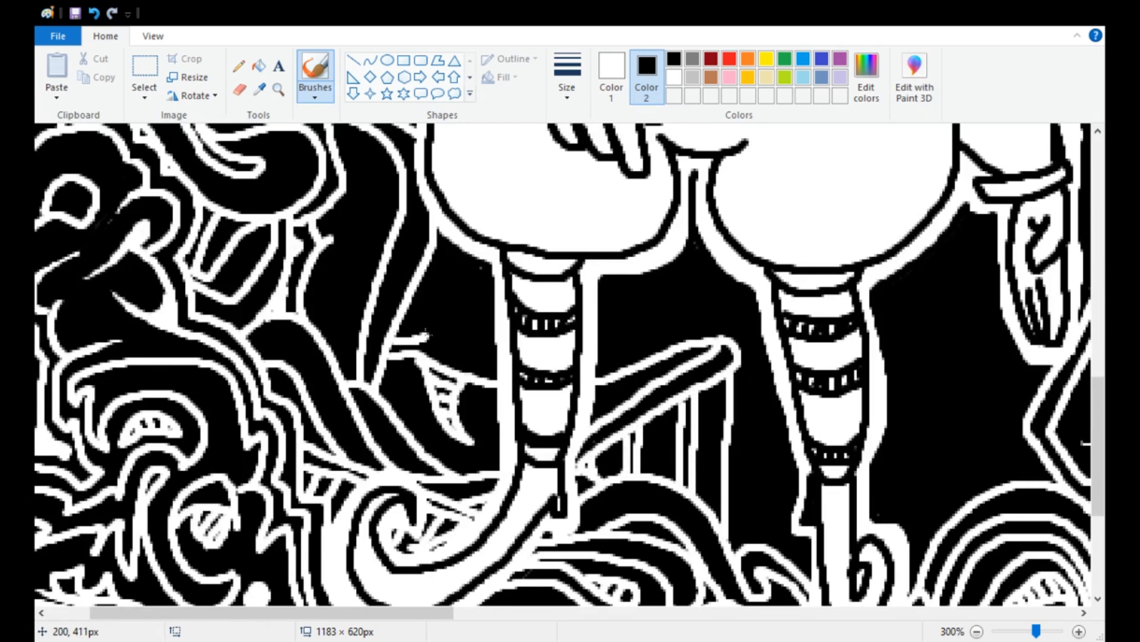
drag(425, 330, 499, 378)
mouse_move(608, 363)
mouse_down()
mouse_move(742, 333)
mouse_move(740, 546)
mouse_up()
- Fill the ground behind the right curled shoe with layered wavy bands on both sides of the leg
scroll(742, 416, down, 3)
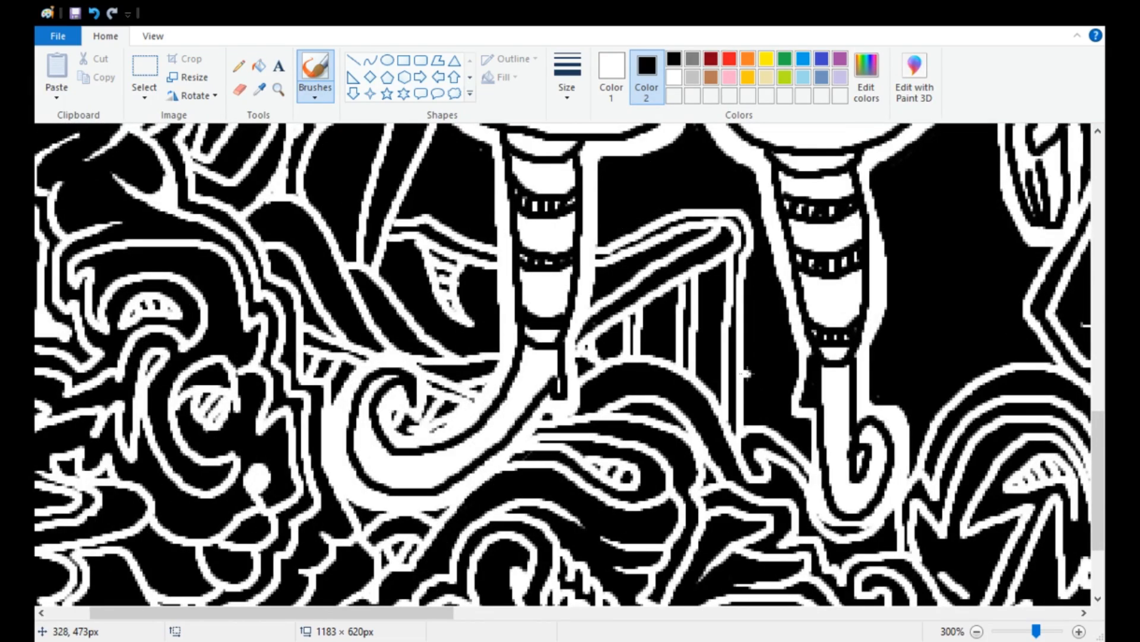
drag(910, 397, 983, 369)
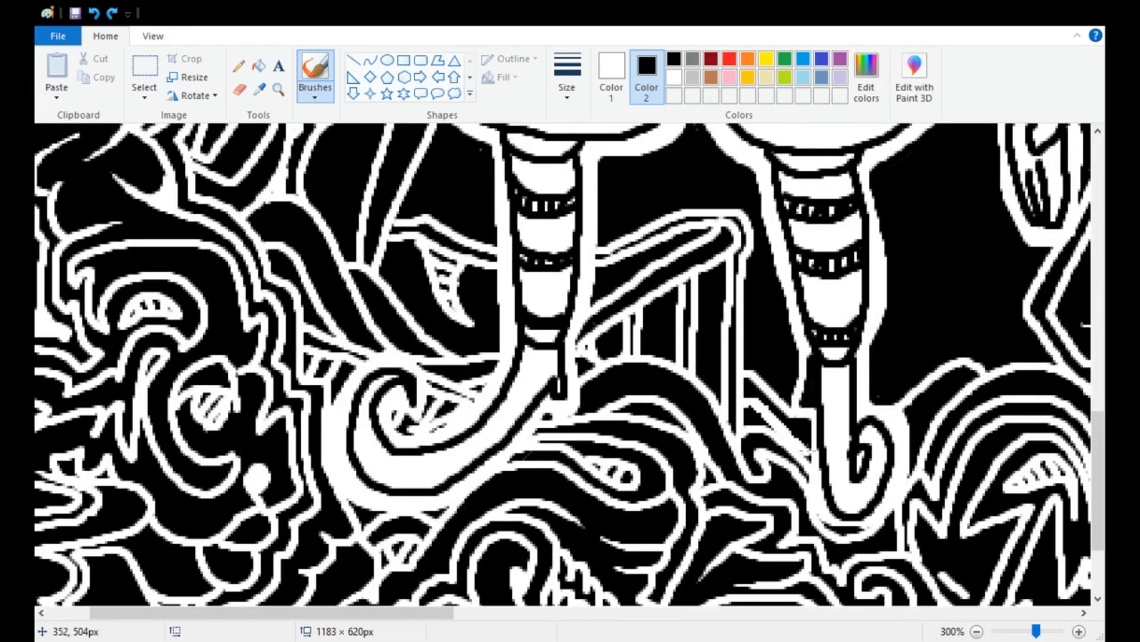
drag(912, 445, 969, 379)
drag(866, 363, 983, 353)
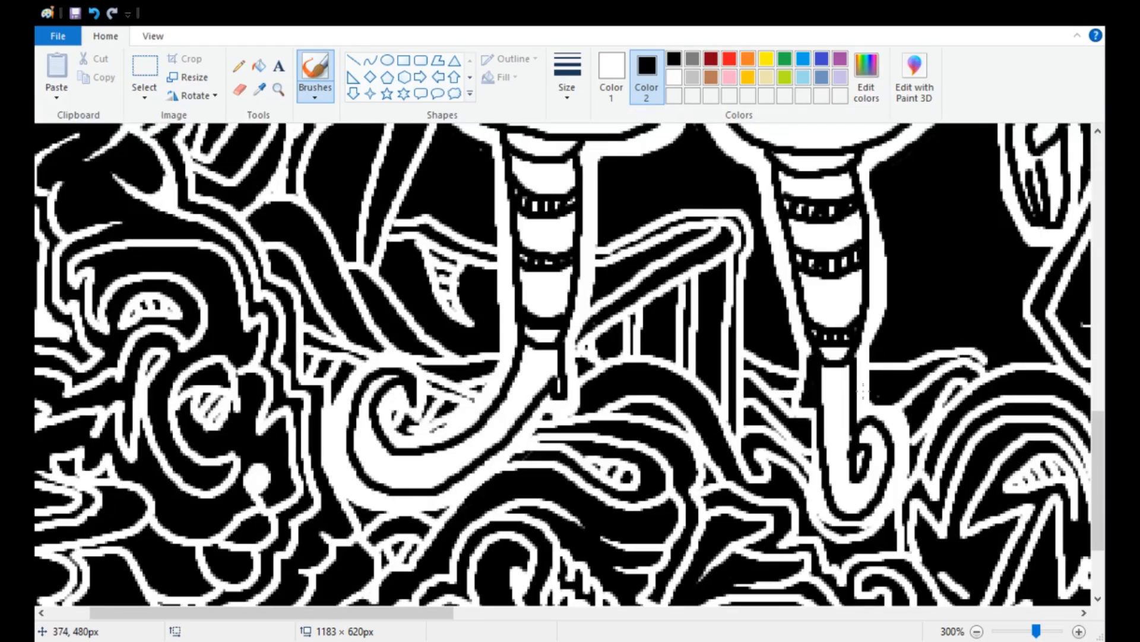
drag(873, 344, 972, 333)
scroll(963, 384, up, 3)
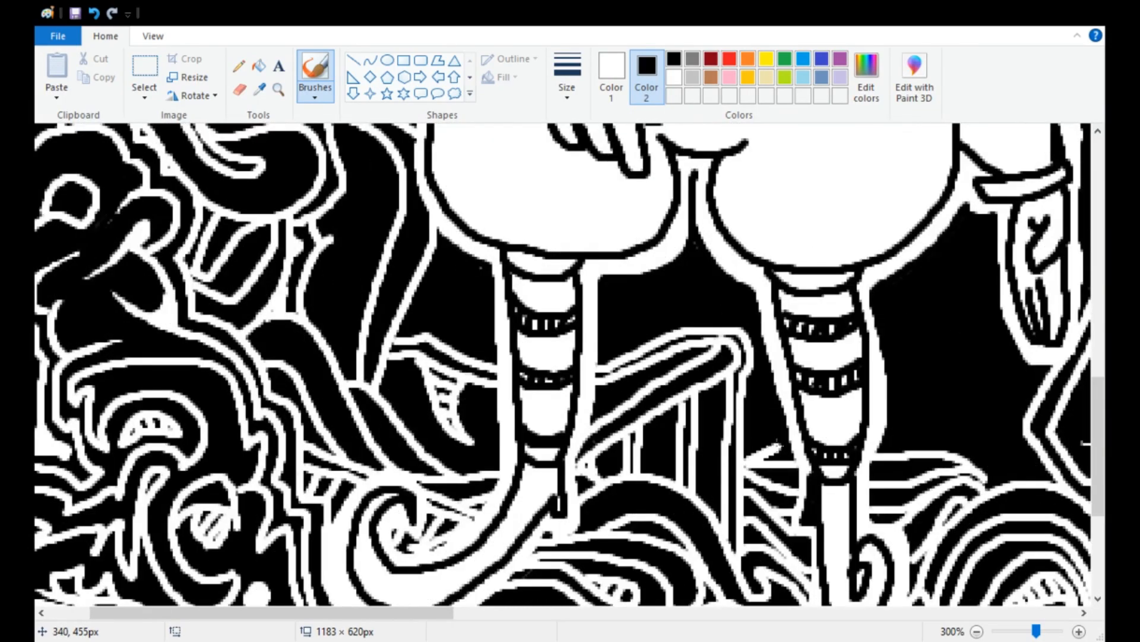
scroll(915, 469, down, 2)
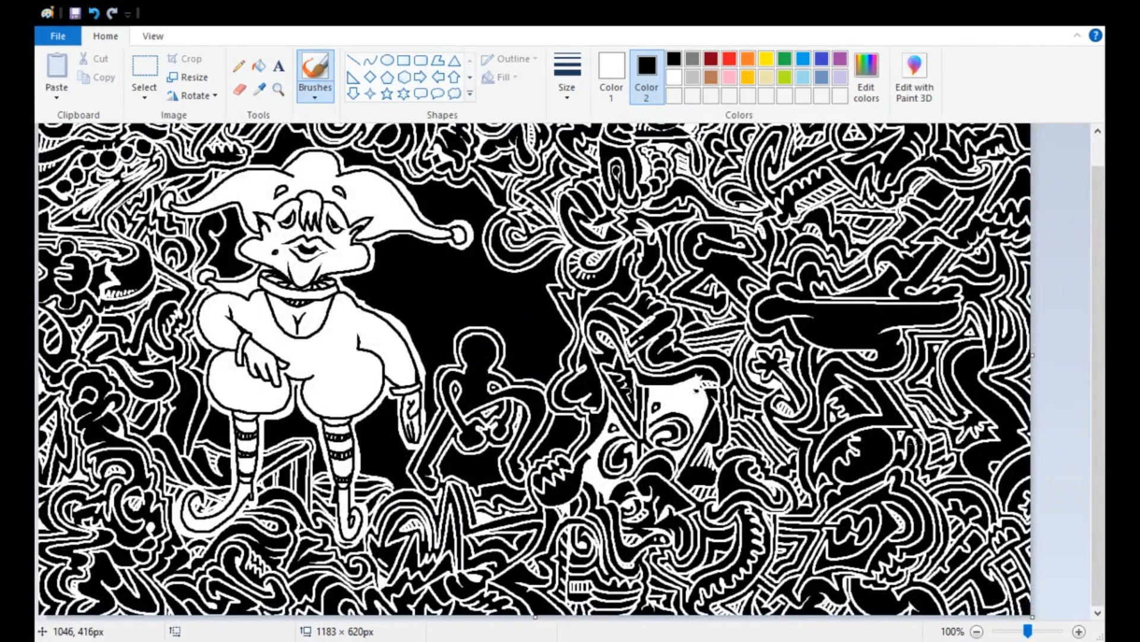
scroll(914, 441, up, 1)
scroll(934, 425, down, 1)
scroll(645, 380, up, 1)
scroll(645, 381, down, 3)
scroll(641, 380, up, 1)
scroll(641, 380, down, 1)
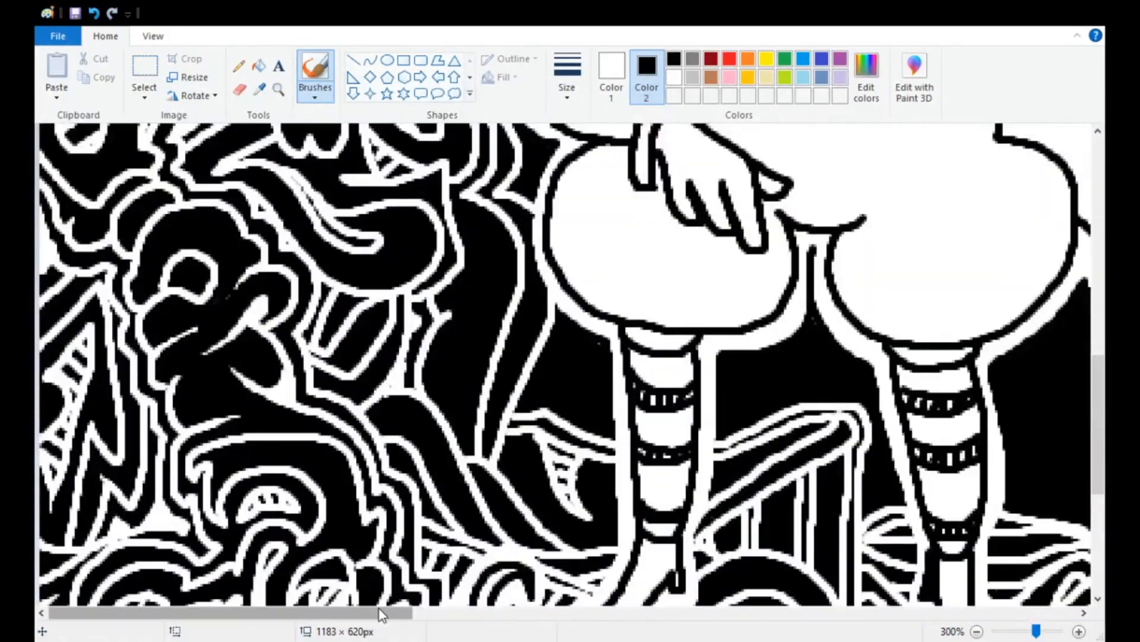
- Draw a rounded block beside the seated figure's foot and pointed angular bands in the gap beneath its hands
drag(382, 613, 765, 613)
scroll(465, 361, down, 1)
scroll(465, 360, left, 3)
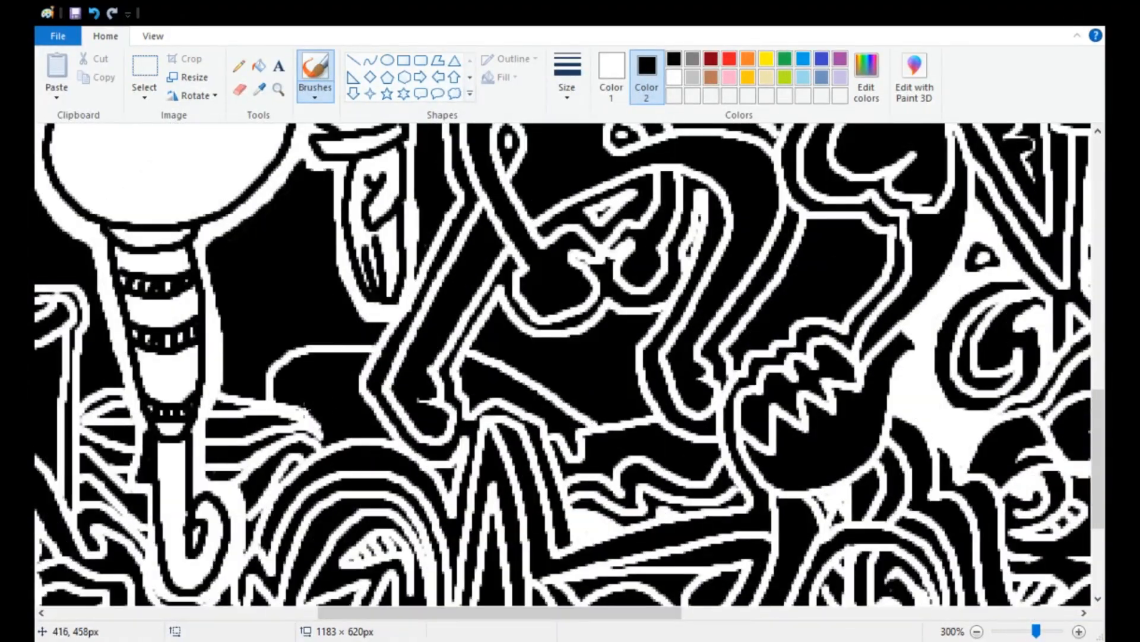
drag(506, 362, 617, 421)
drag(639, 418, 639, 369)
drag(469, 354, 622, 347)
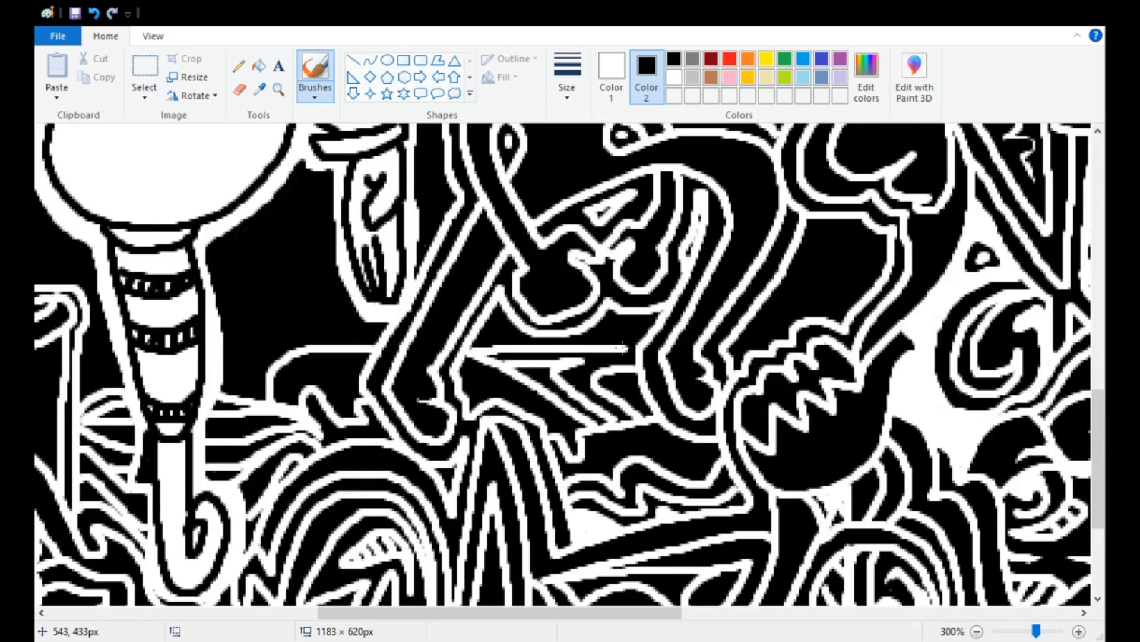
- Fill the gap beside the seated figure's leg with bands and a scalloped line, and add a curved horn above its knee
scroll(822, 380, down, 1)
scroll(525, 348, up, 3)
scroll(527, 353, down, 3)
scroll(528, 356, up, 1)
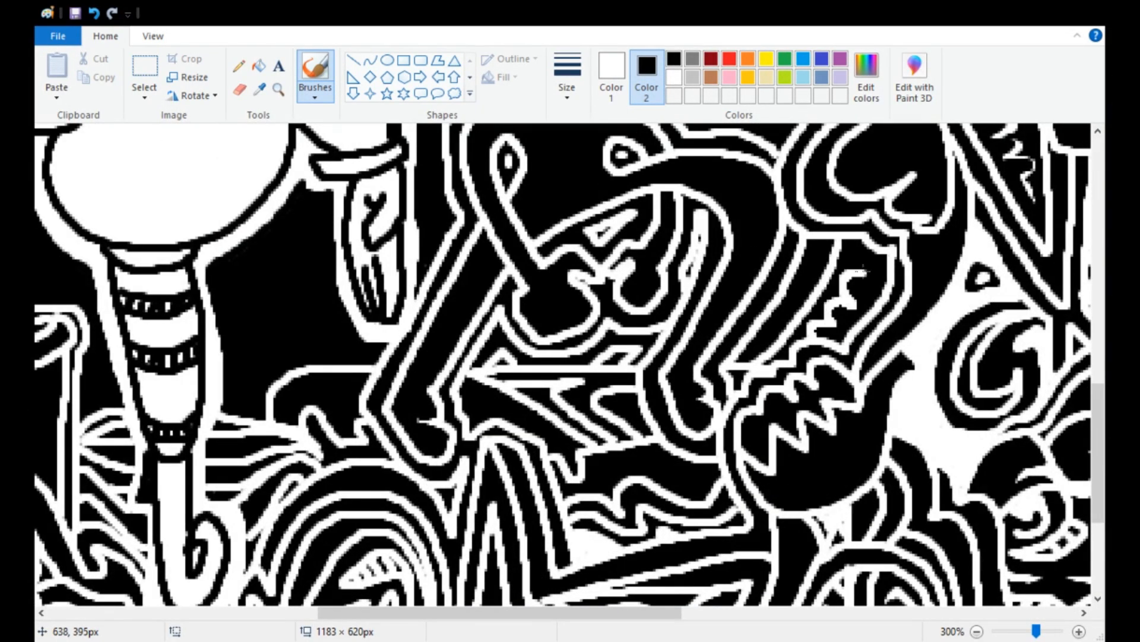
scroll(814, 297, up, 3)
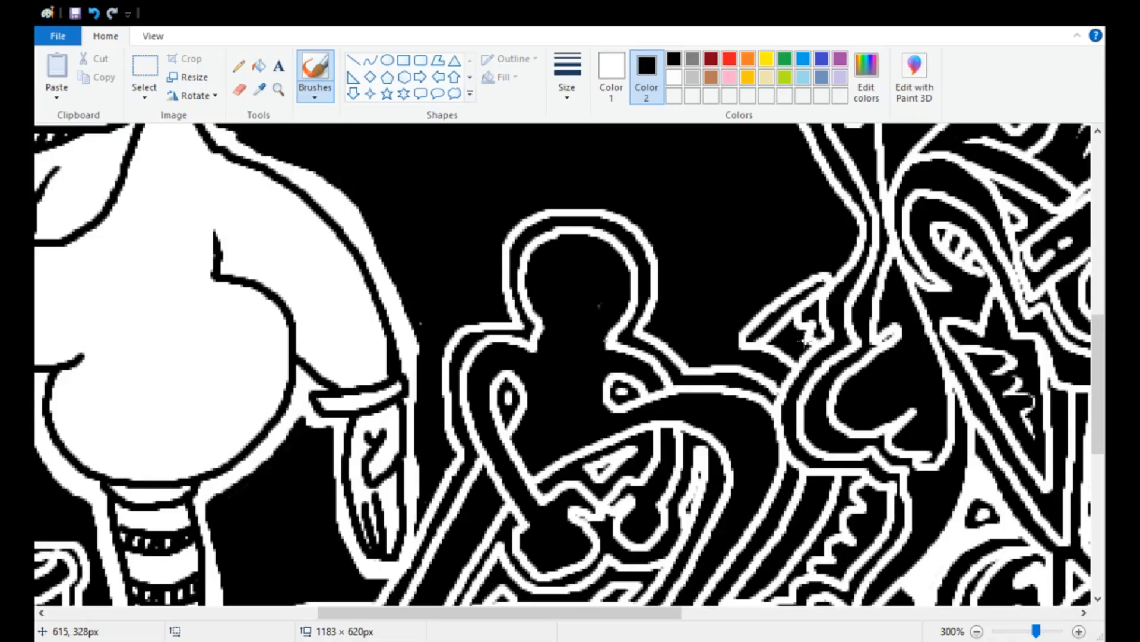
scroll(754, 345, down, 2)
scroll(697, 389, up, 3)
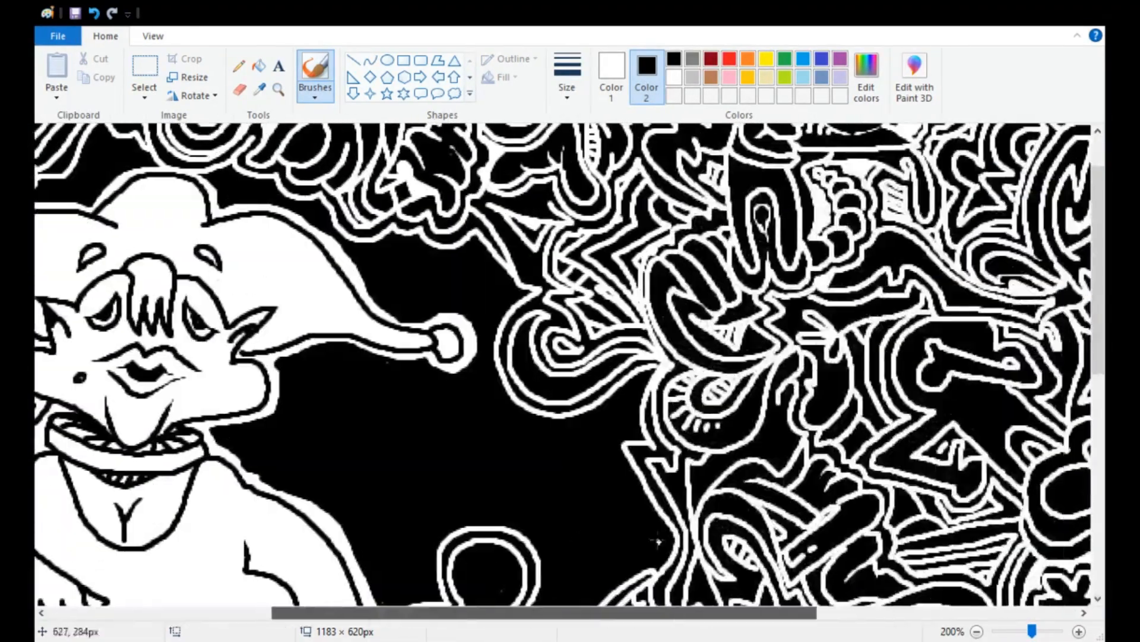
- Draw an angular contour from the hat's bell down above the seated figure's head, with a small clawed shape beside it
scroll(638, 404, up, 2)
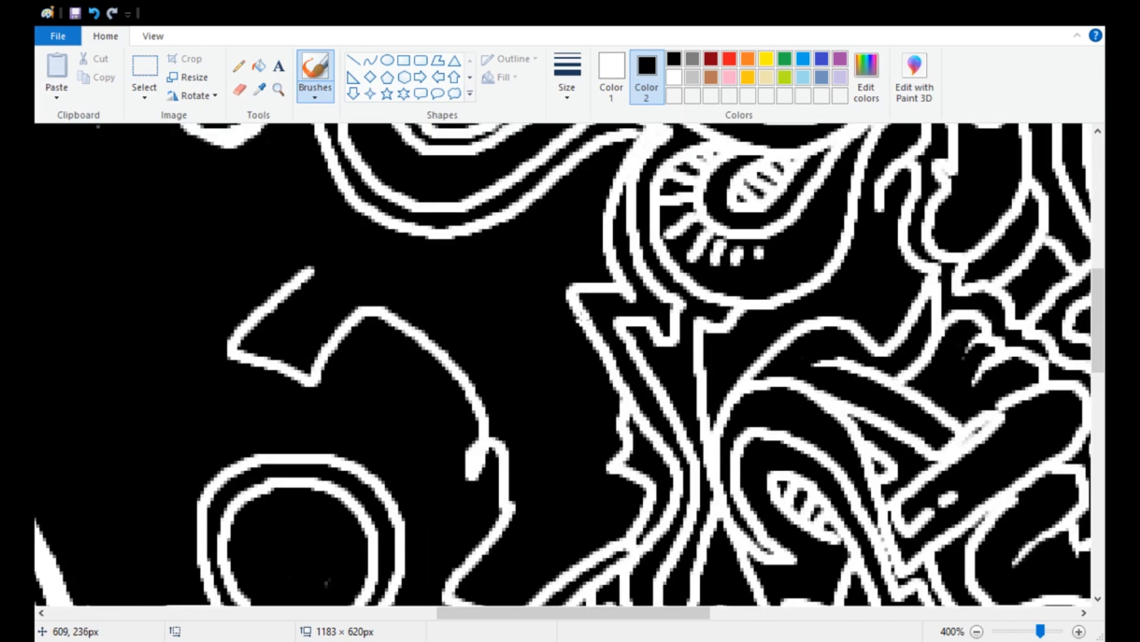
scroll(475, 268, up, 4)
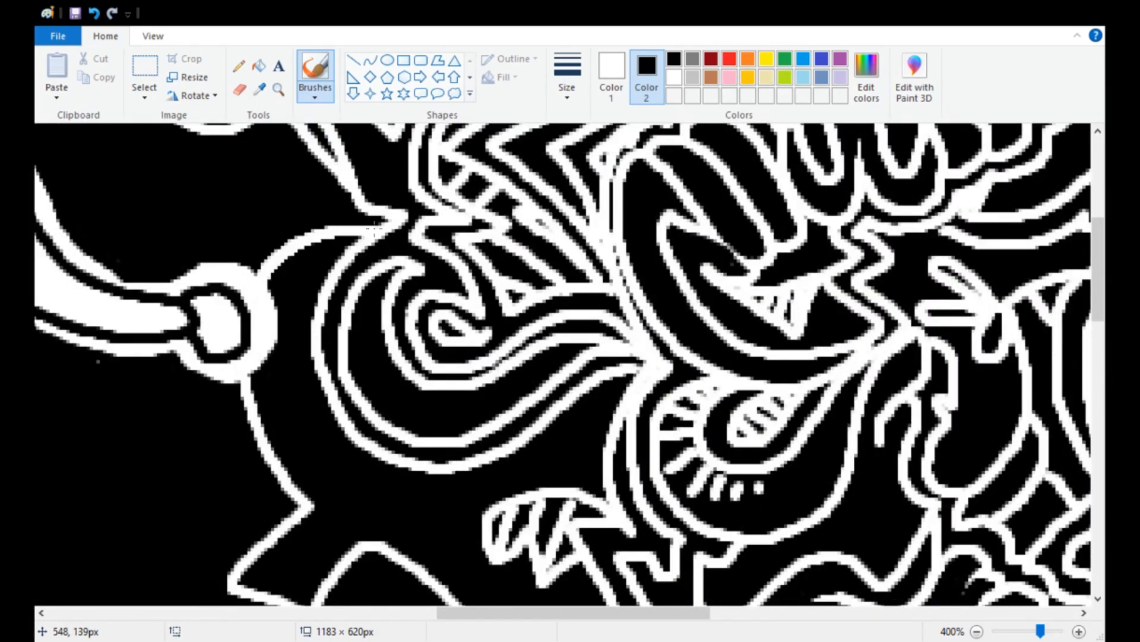
scroll(374, 229, down, 4)
drag(692, 612, 537, 612)
scroll(438, 437, up, 4)
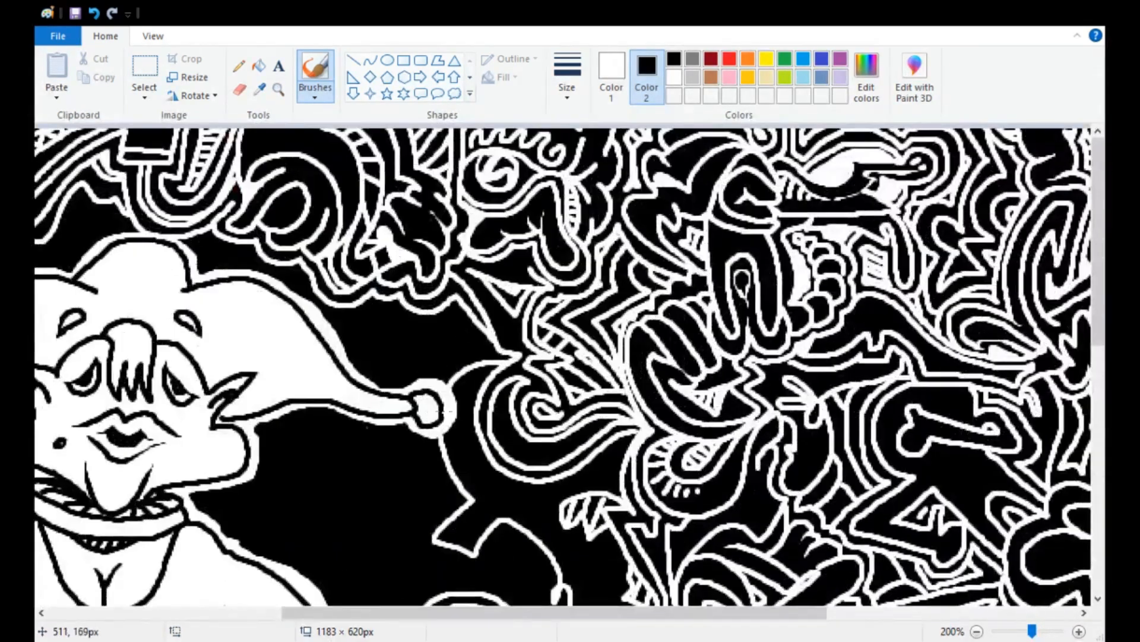
- Draw a large A-shaped frame behind the hat's bell, with a pointed peak, an inner outline and a crossbar
scroll(438, 437, up, 1)
mouse_move(659, 473)
mouse_down()
mouse_move(548, 403)
mouse_move(469, 326)
mouse_move(479, 312)
mouse_up()
mouse_move(516, 252)
mouse_down()
mouse_move(644, 185)
mouse_move(640, 270)
mouse_up()
drag(595, 215, 540, 276)
mouse_move(508, 327)
mouse_down()
mouse_move(500, 367)
mouse_move(595, 337)
mouse_up()
drag(603, 270, 595, 213)
scroll(646, 359, up, 2)
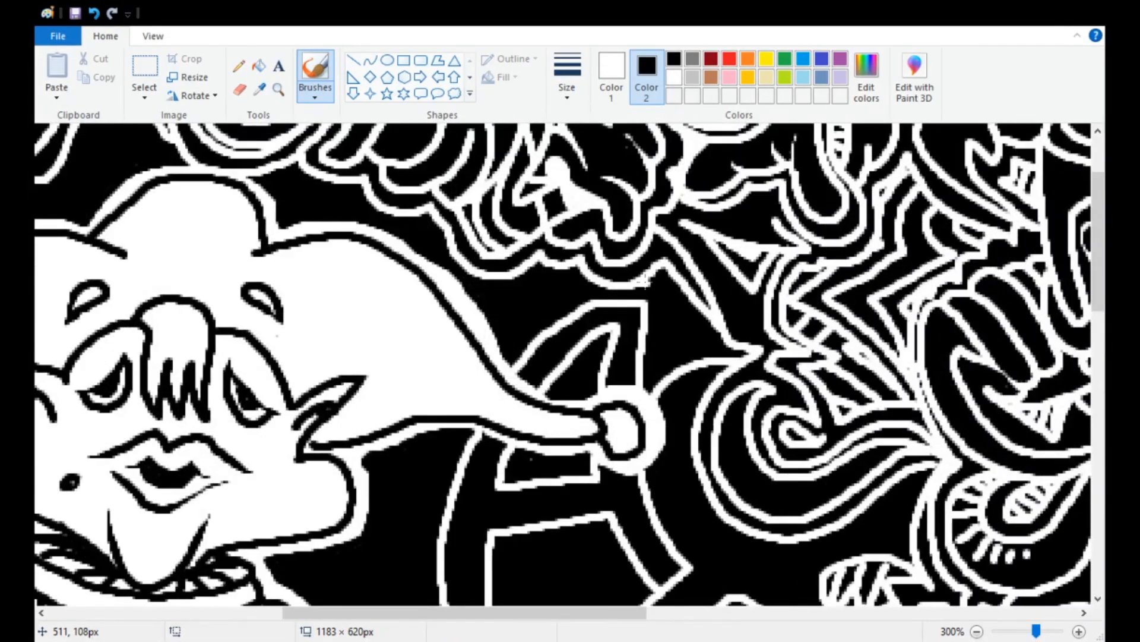
- Draw a striped round shape inside the A-shaped frame, and an angular point with a rayed dome beside its slanted leg
drag(646, 282, 719, 330)
mouse_move(470, 302)
mouse_down()
mouse_move(419, 437)
mouse_move(442, 556)
mouse_move(528, 431)
mouse_move(625, 482)
mouse_move(556, 548)
mouse_move(616, 506)
mouse_move(630, 575)
mouse_up()
scroll(631, 575, down, 3)
mouse_move(666, 404)
mouse_down()
mouse_move(666, 433)
mouse_move(538, 444)
mouse_move(802, 429)
mouse_move(735, 422)
mouse_move(793, 429)
mouse_up()
drag(722, 415, 738, 426)
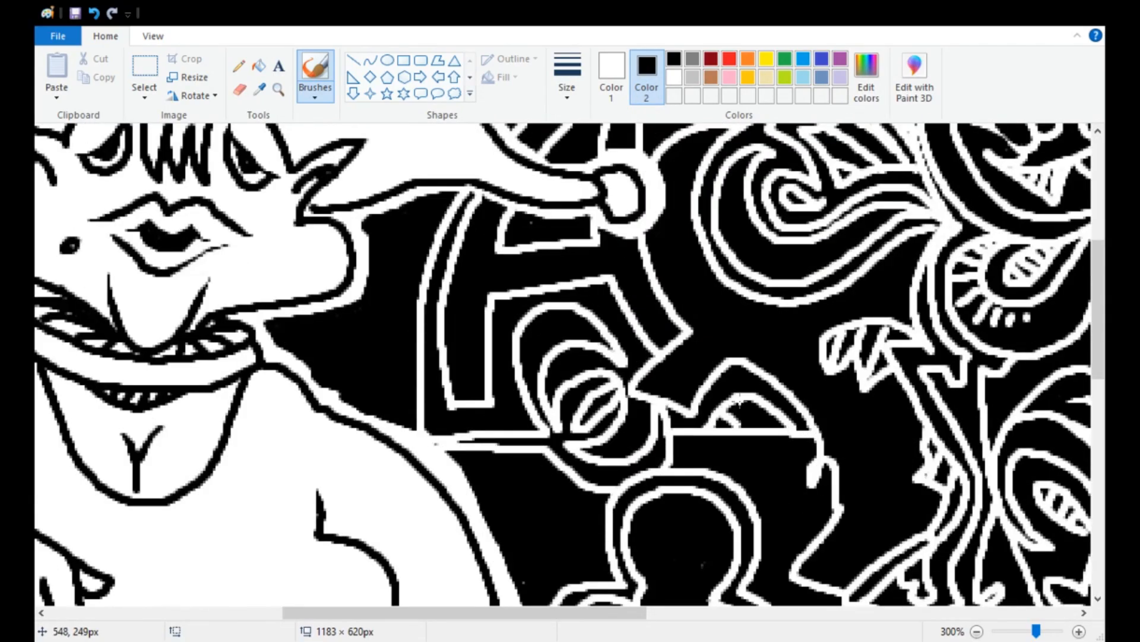
- Draw horizontal bands on both sides of the seated figure's head and fringe the lowest ones with short slanted strokes
drag(674, 446, 672, 462)
mouse_move(567, 473)
mouse_down()
mouse_move(485, 493)
mouse_move(607, 505)
mouse_up()
mouse_move(760, 513)
mouse_down()
mouse_move(828, 521)
mouse_move(762, 527)
mouse_up()
drag(604, 526, 498, 530)
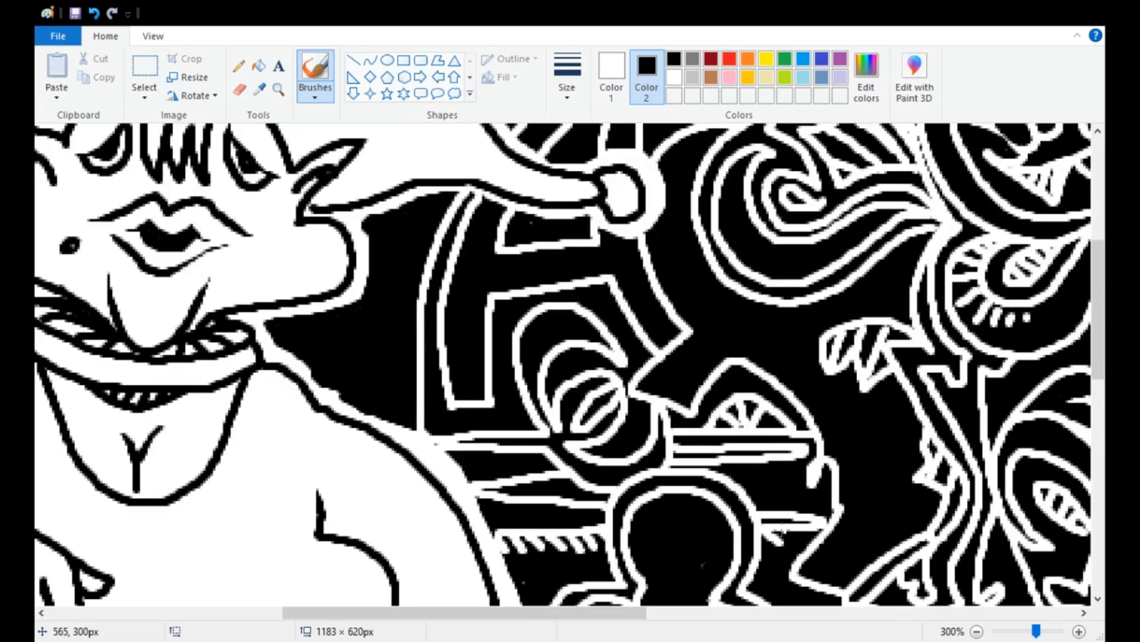
scroll(510, 386, down, 2)
scroll(372, 279, up, 2)
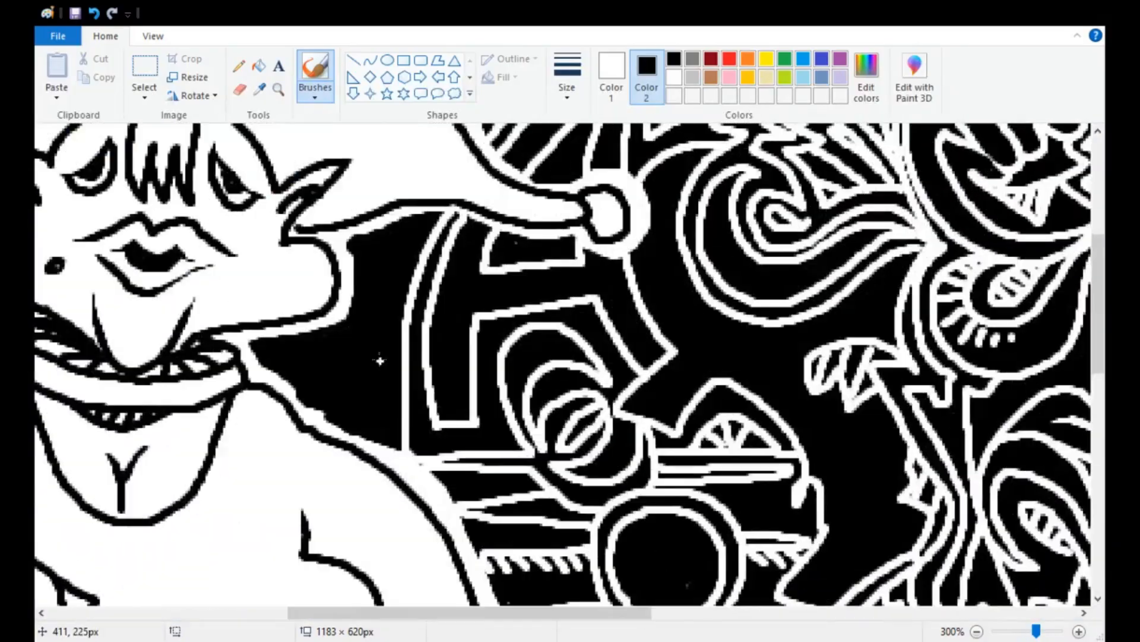
- Fill the gap between the elf's cheek and the A-shaped frame with curved bands and contour lines
scroll(395, 309, up, 2)
mouse_move(403, 401)
mouse_down()
mouse_move(437, 328)
mouse_move(535, 293)
mouse_up()
scroll(450, 351, up, 2)
scroll(544, 338, down, 2)
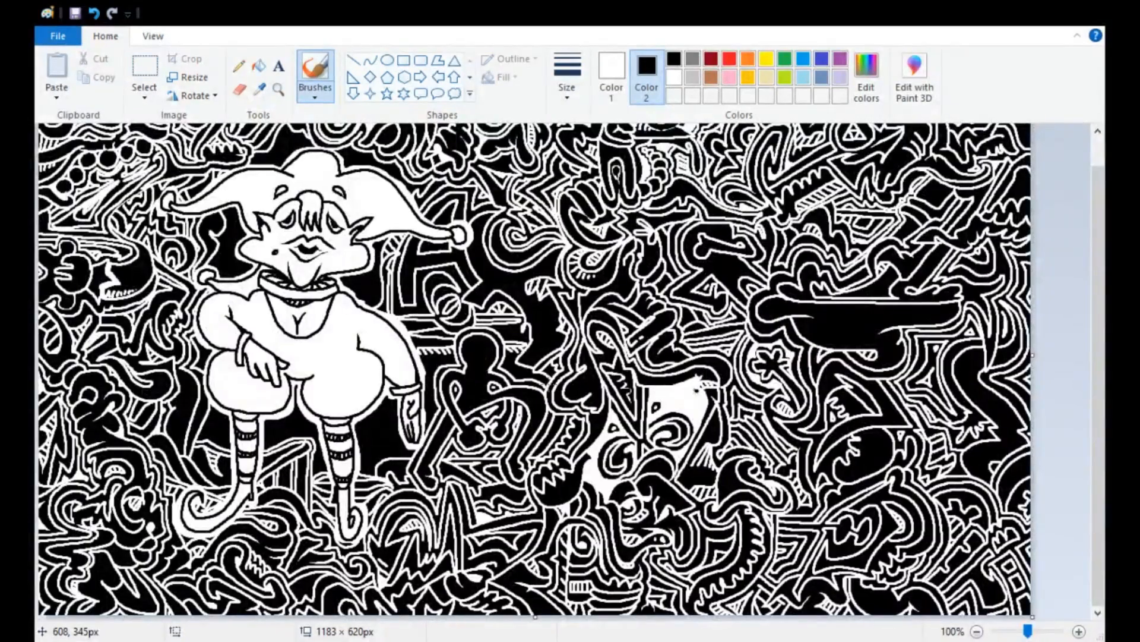
- Draw long arcs behind the elf's striped legs, between them and in the black gaps on either side
scroll(355, 257, up, 2)
scroll(534, 350, down, 3)
mouse_move(534, 354)
mouse_down()
mouse_move(559, 353)
mouse_move(614, 394)
mouse_up()
drag(717, 406, 879, 384)
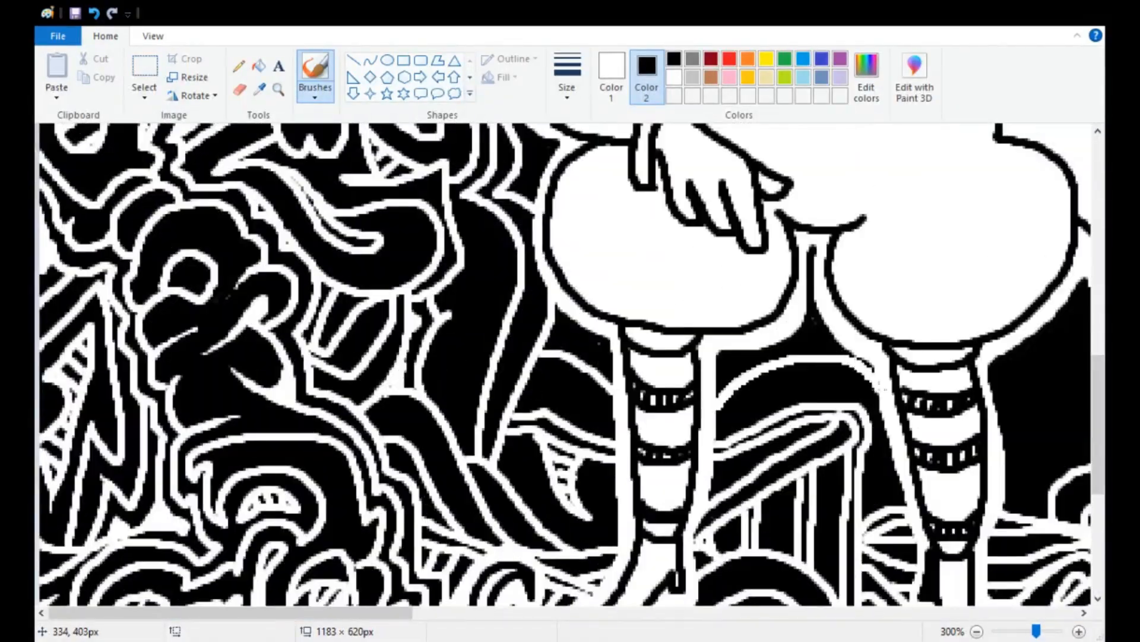
scroll(879, 385, right, 3)
drag(471, 424, 569, 388)
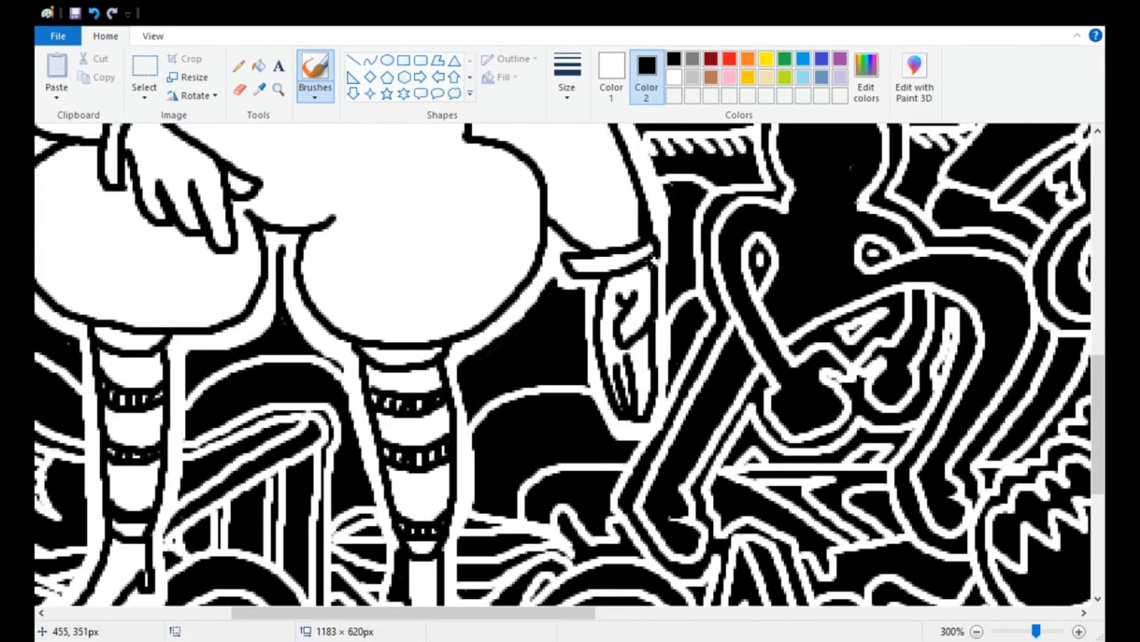
- Layer smaller arcs under the elf's bloomers, around the striped legs and beside the hanging hand
drag(585, 313, 496, 396)
drag(476, 474, 520, 493)
drag(334, 468, 368, 476)
drag(190, 400, 242, 410)
drag(230, 350, 241, 358)
drag(308, 336, 243, 359)
drag(483, 346, 498, 357)
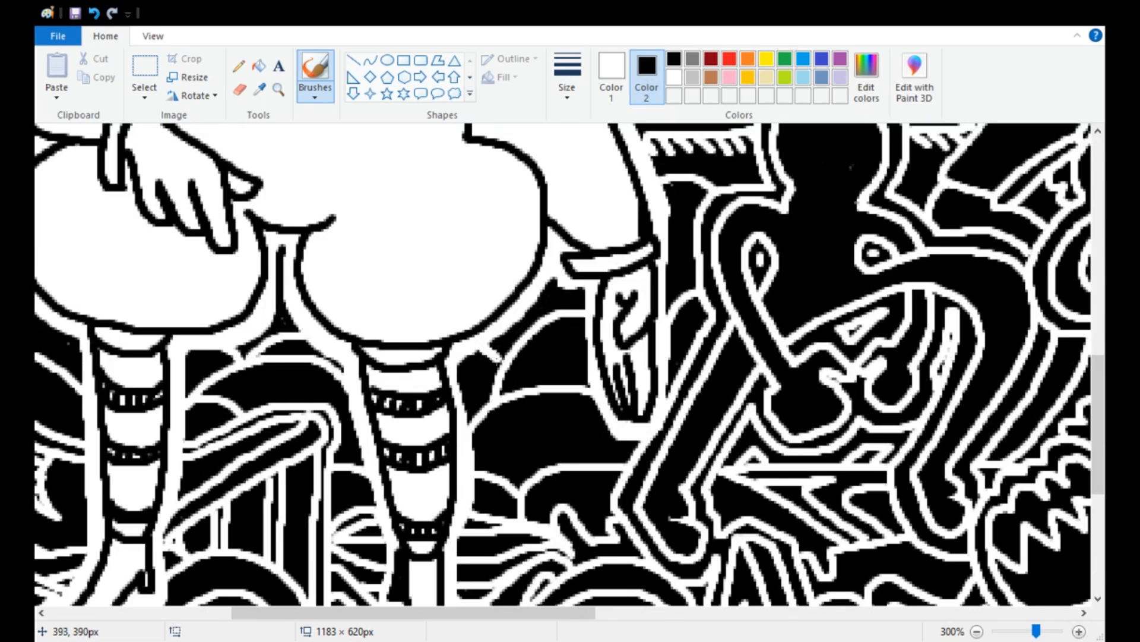
drag(464, 612, 342, 613)
drag(342, 381, 420, 436)
scroll(488, 438, down, 2)
scroll(451, 455, up, 1)
scroll(410, 475, down, 3)
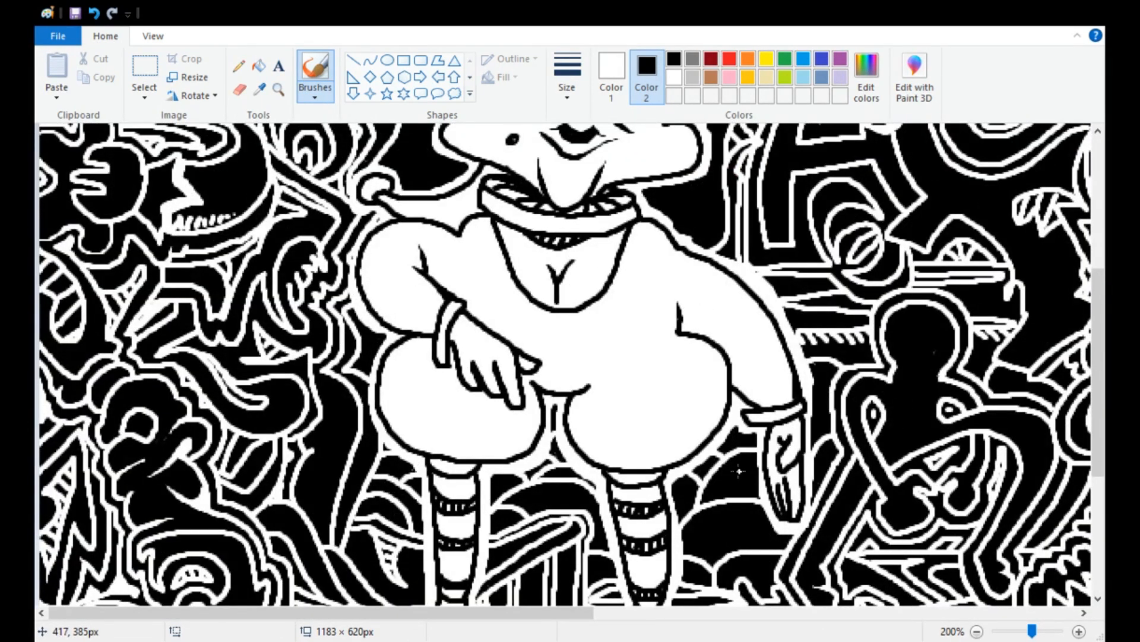
- Draw curved bands under the elf's cheek on the A-frame side, and a pointed leaf shape above the collar's bell
scroll(725, 463, down, 1)
scroll(410, 404, up, 2)
drag(296, 614, 428, 613)
scroll(571, 463, down, 3)
drag(682, 347, 599, 384)
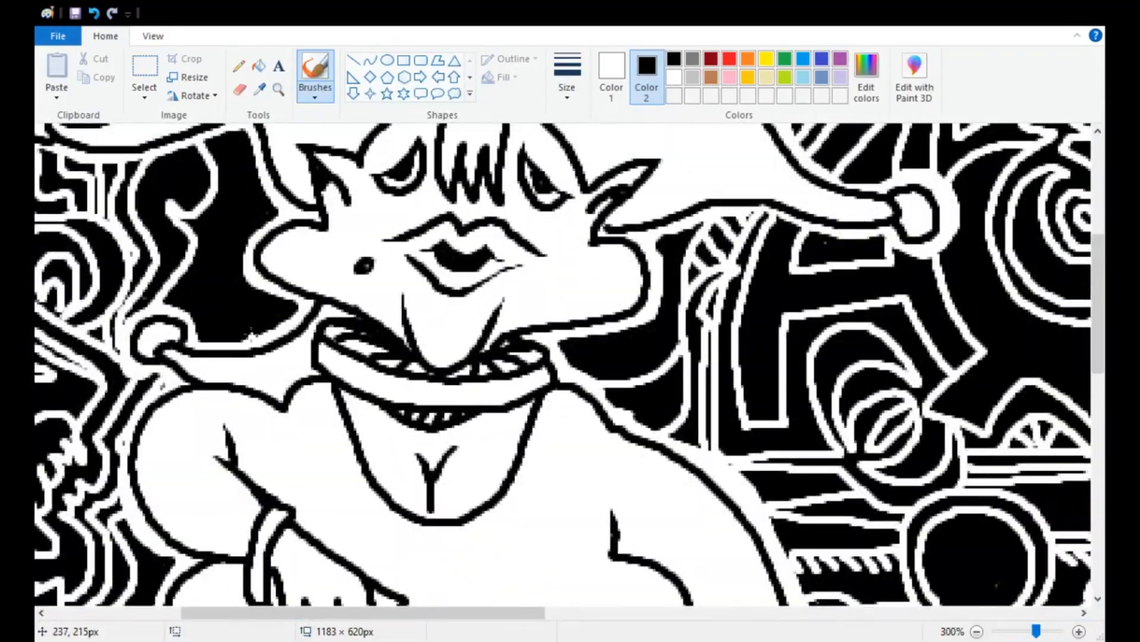
drag(251, 338, 297, 312)
drag(648, 376, 560, 344)
- Divide the black gap between the hat's drooping flap and the elf's cheek with short bands
scroll(430, 264, up, 2)
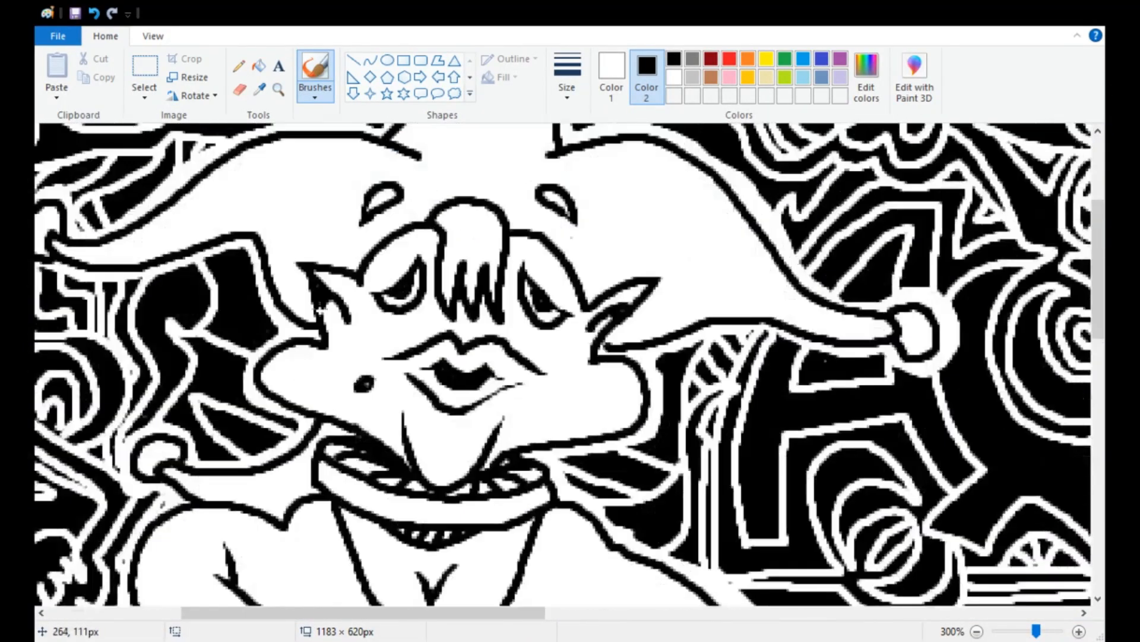
scroll(563, 364, up, 2)
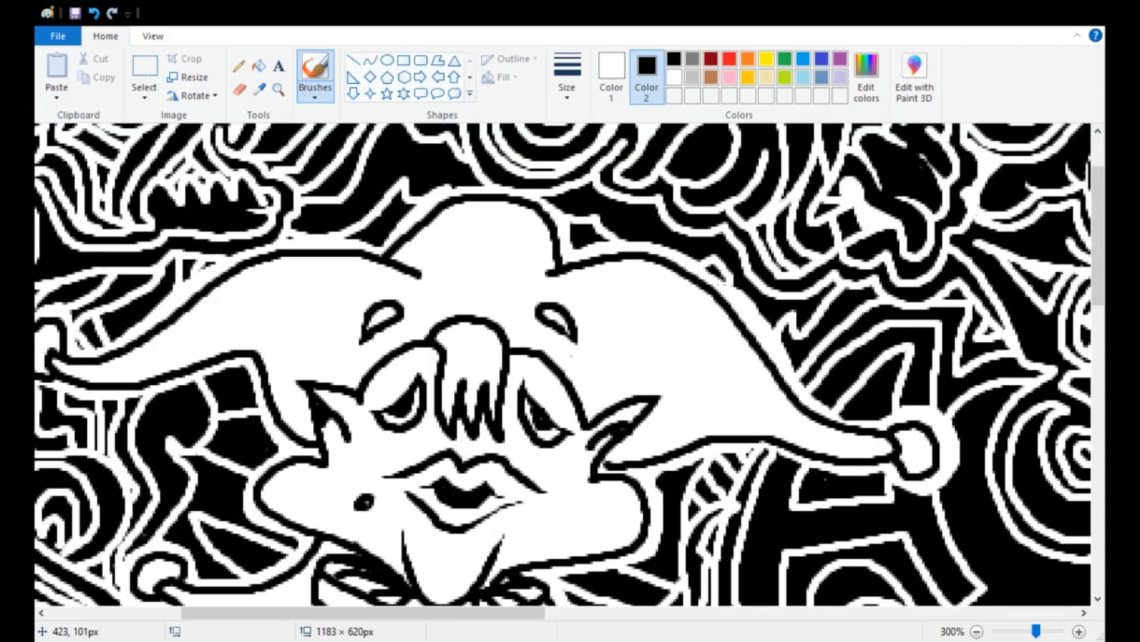
scroll(445, 266, down, 3)
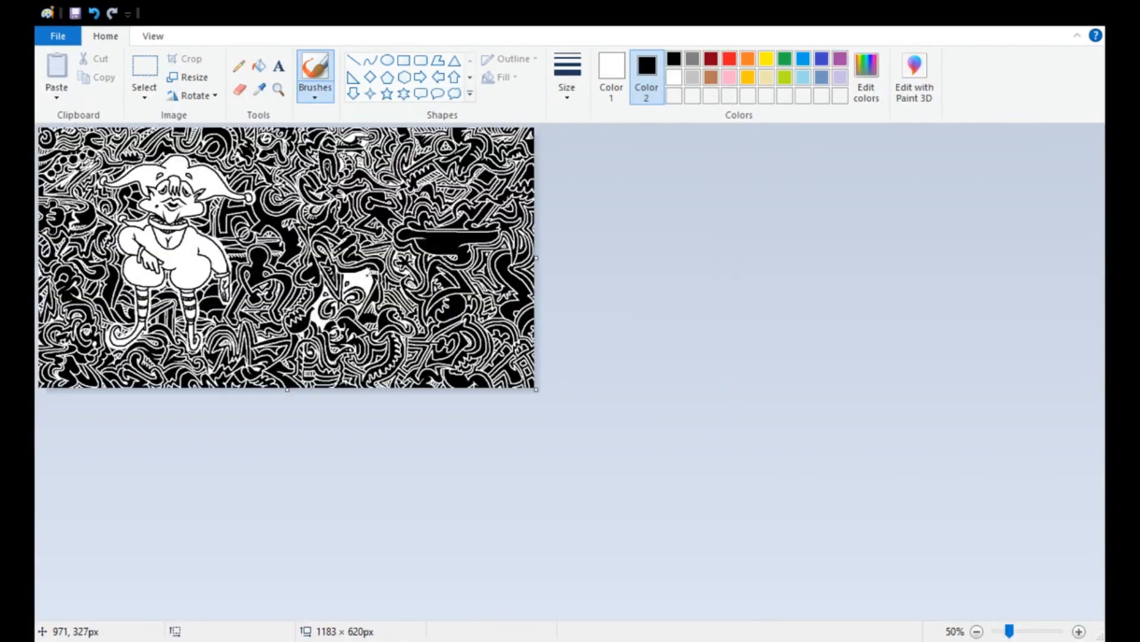